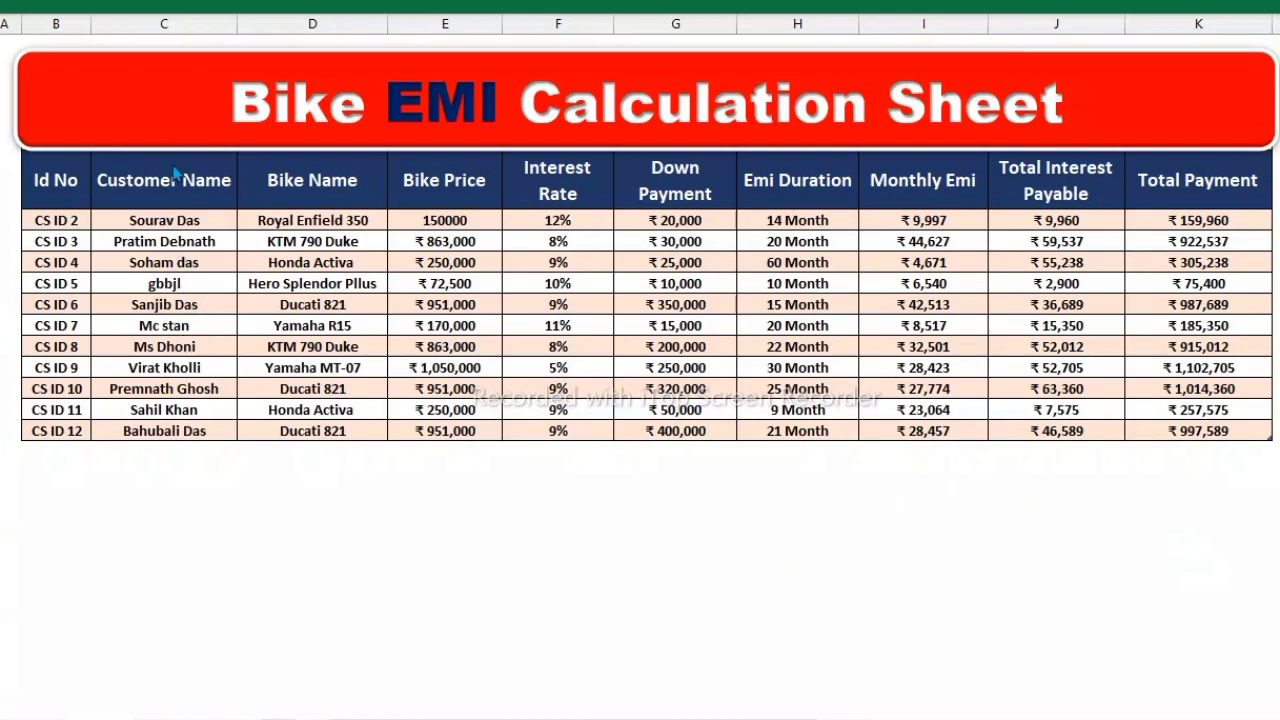
Enter a new customer's name below the last row so the table adds CS ID 13
click(205, 455)
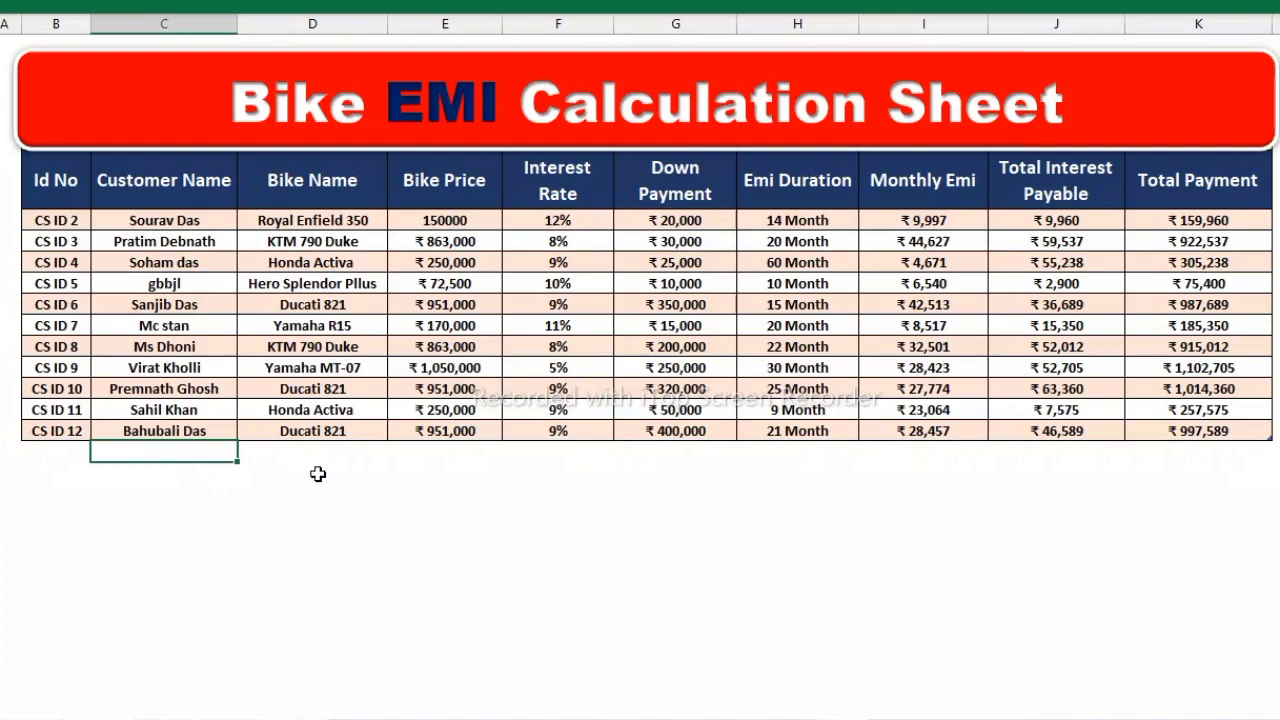
text(Ram)
text( Pal)
key(Return)
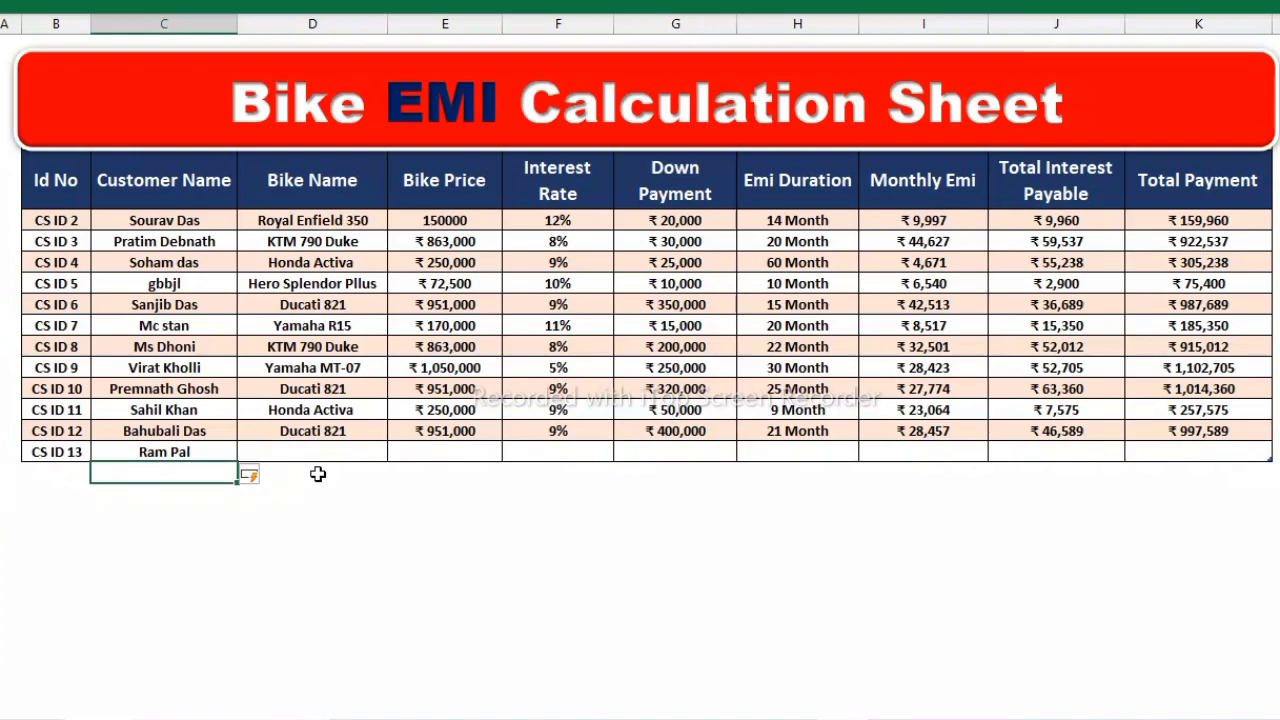
click(329, 453)
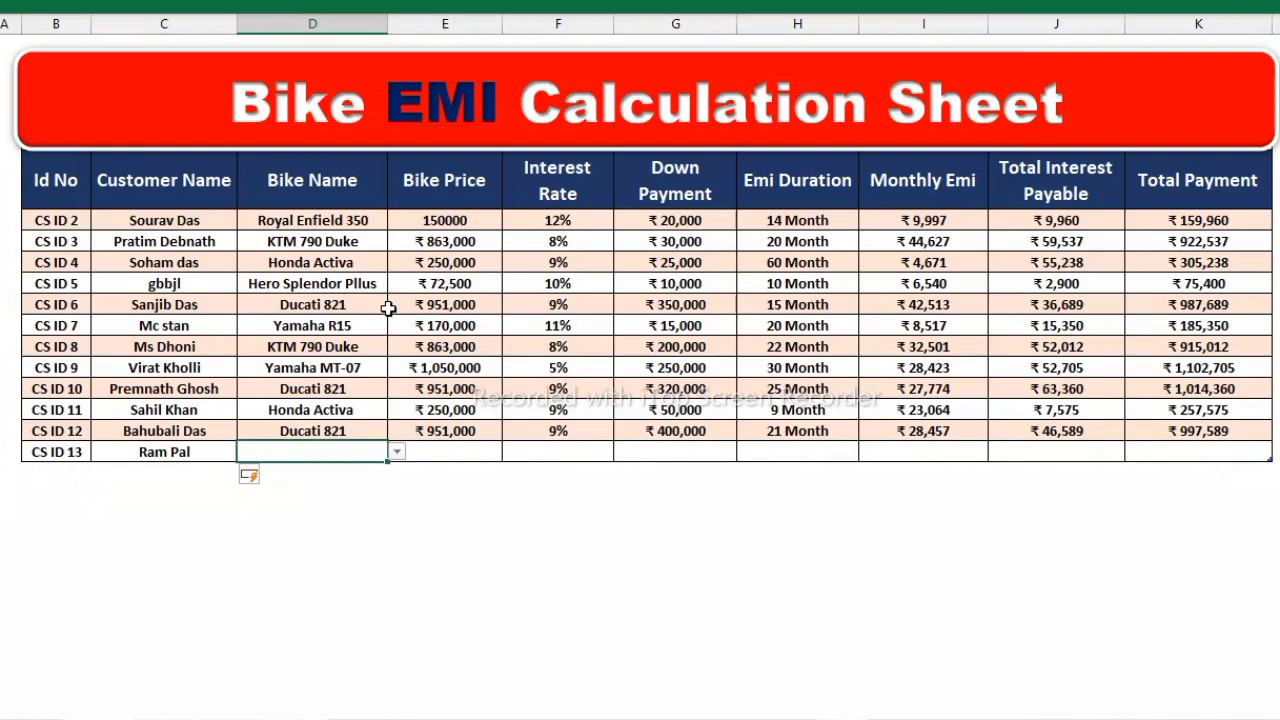
Fill the CS ID 13 row with KTM 790 Duke, ₹300,000 down payment and 24-month duration
click(397, 452)
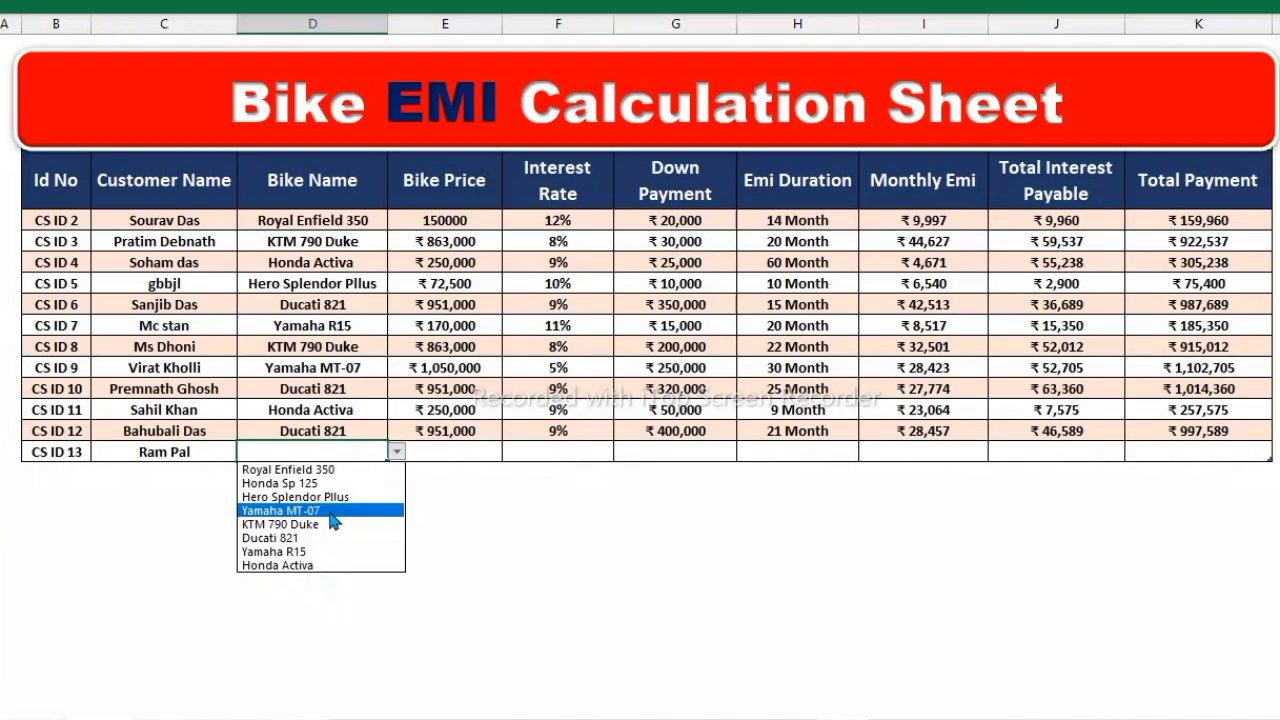
click(330, 524)
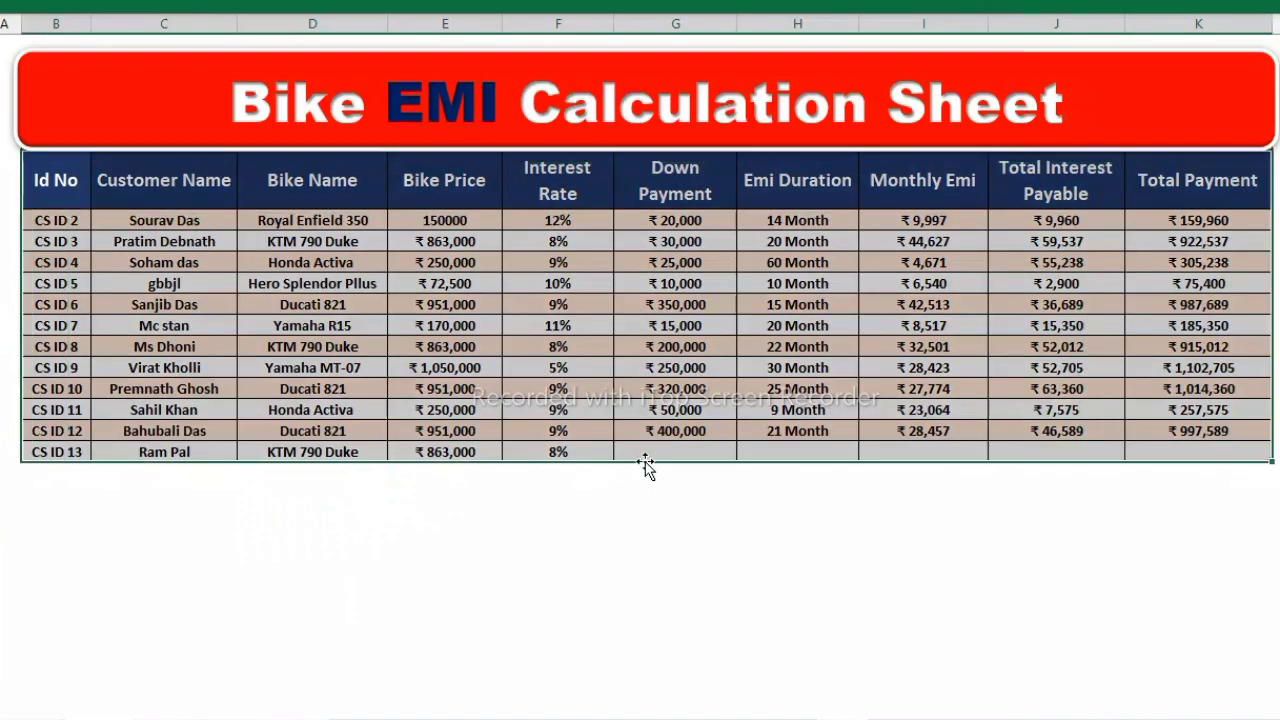
click(646, 455)
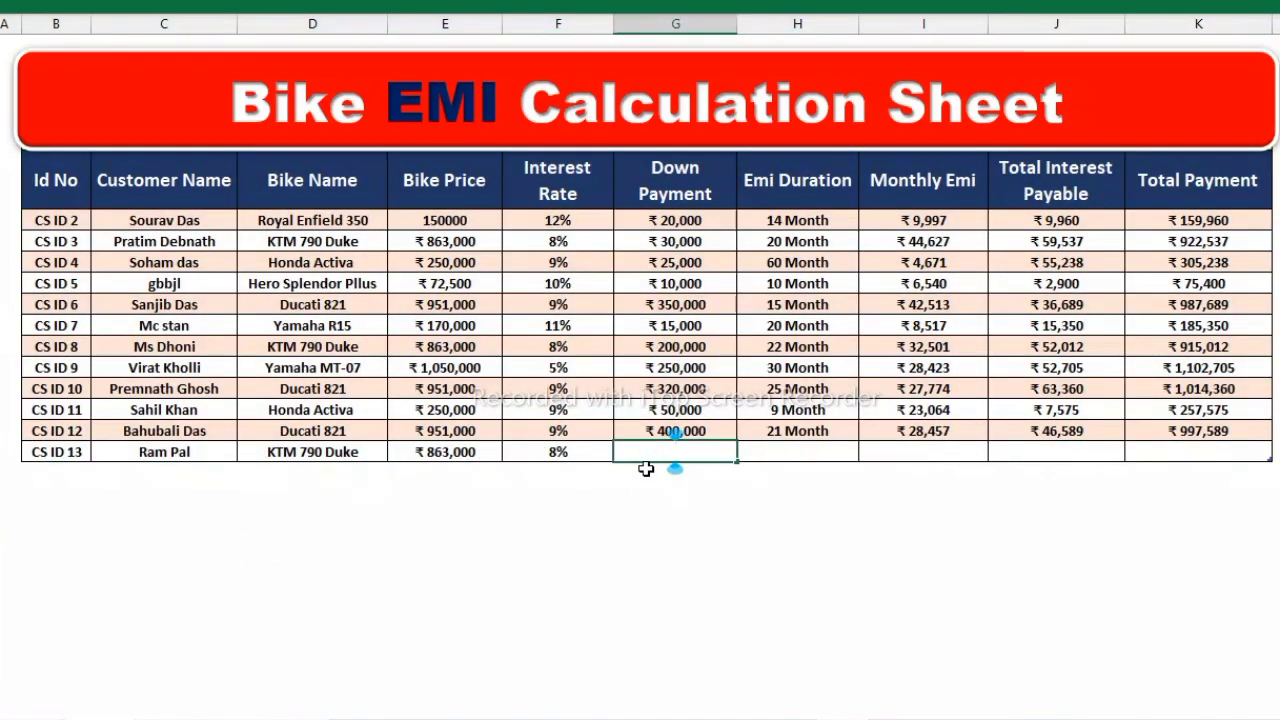
text(300,00)
text(0)
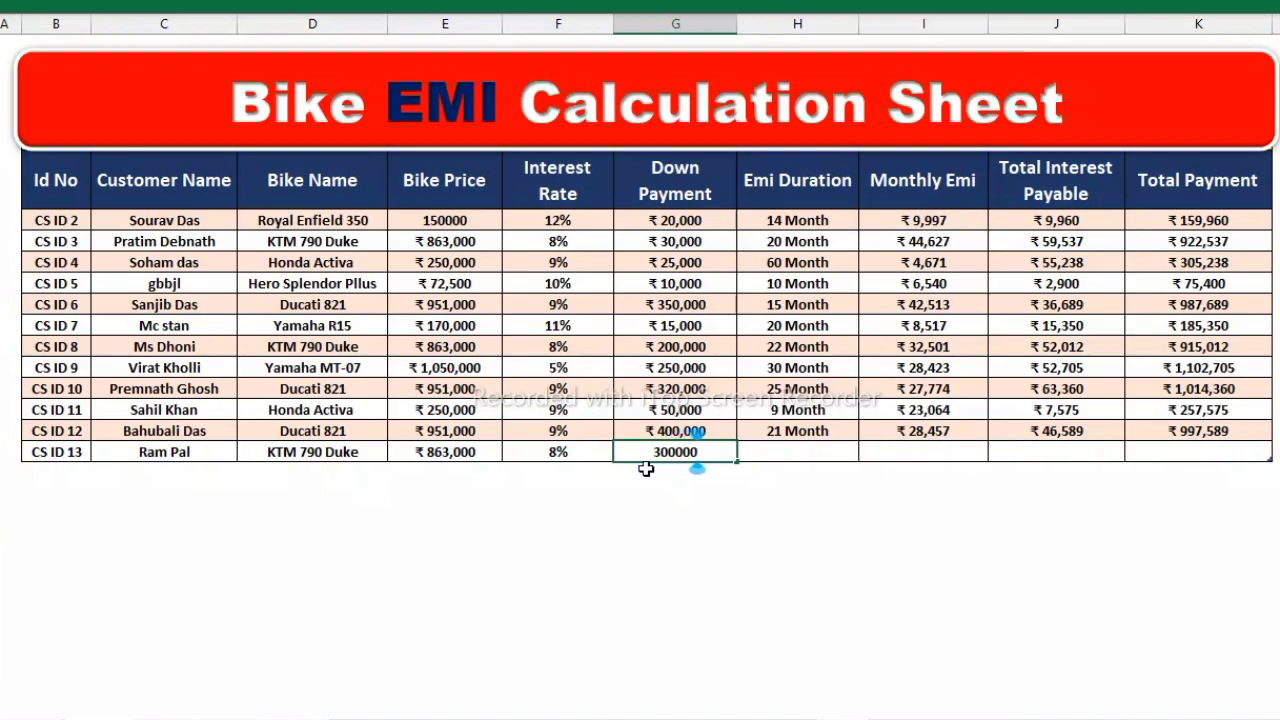
key(Return)
click(790, 451)
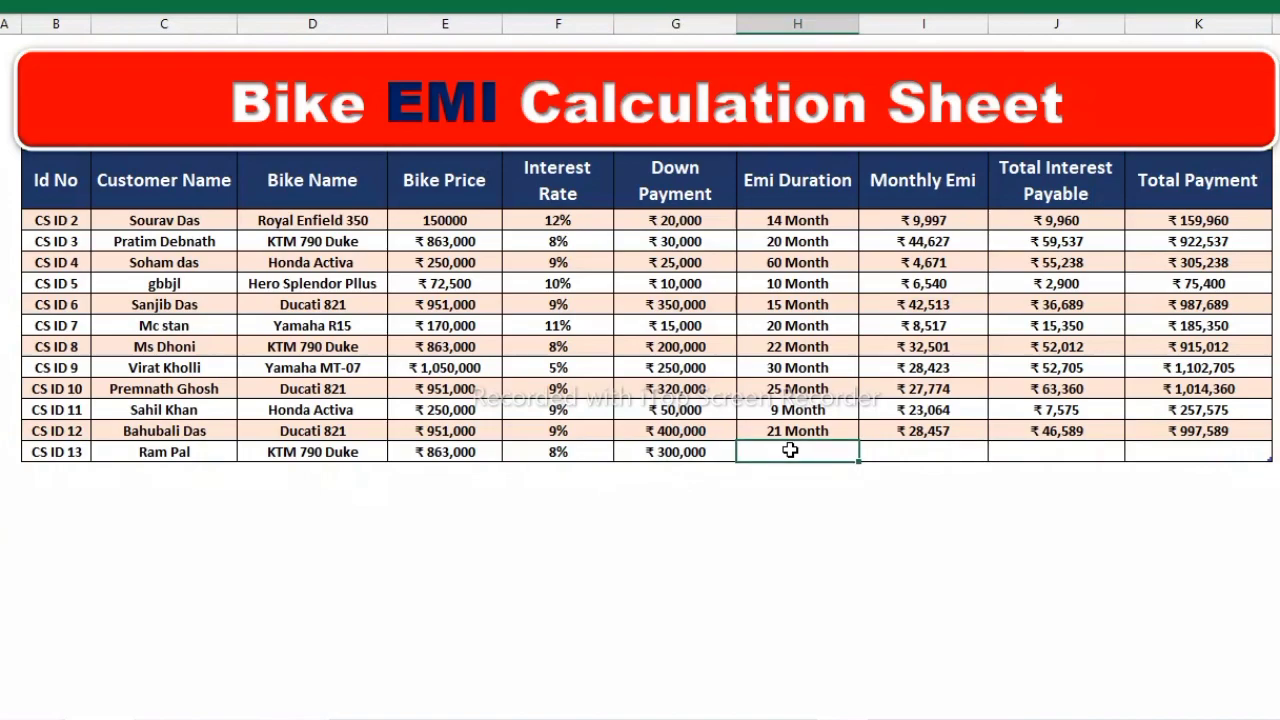
text(24)
key(Return)
Switch to Sheet3 with the empty Bike EMI Calculation Sheet table
click(821, 592)
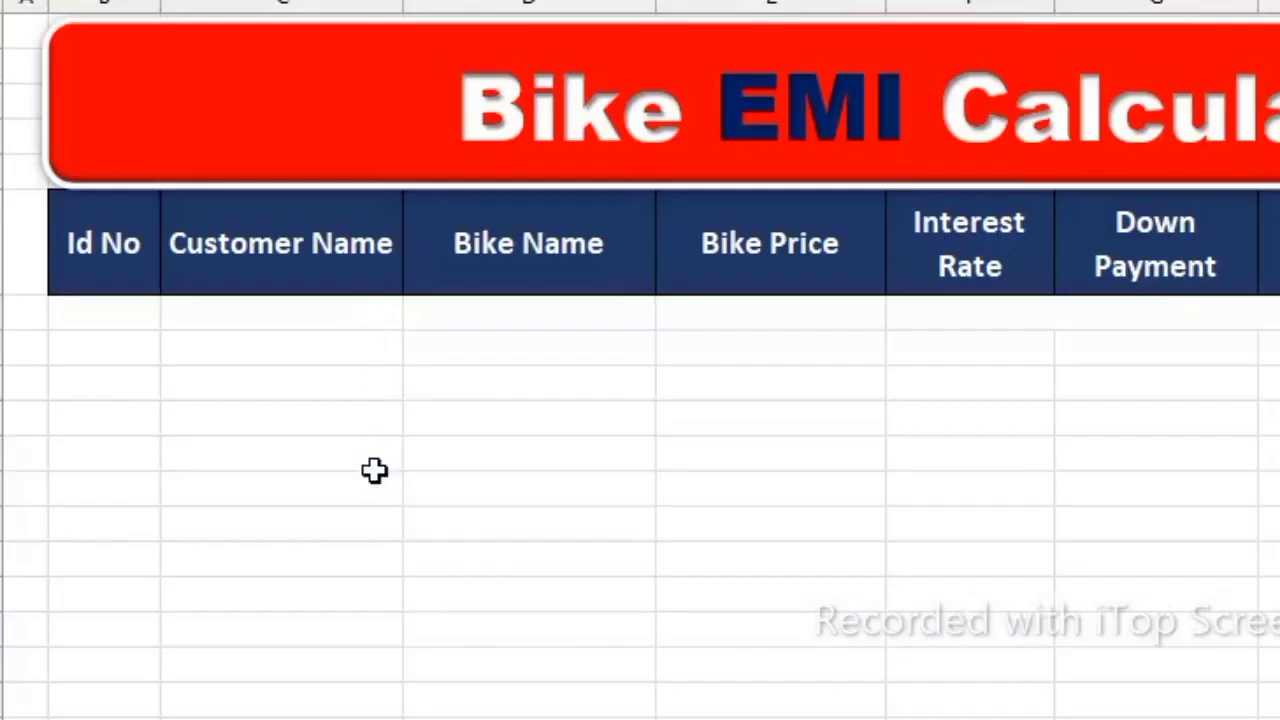
Put =IF(C7="","",ROW(1:1)) in the first Id No cell, accepting Excel's suggested correction
click(170, 316)
click(134, 317)
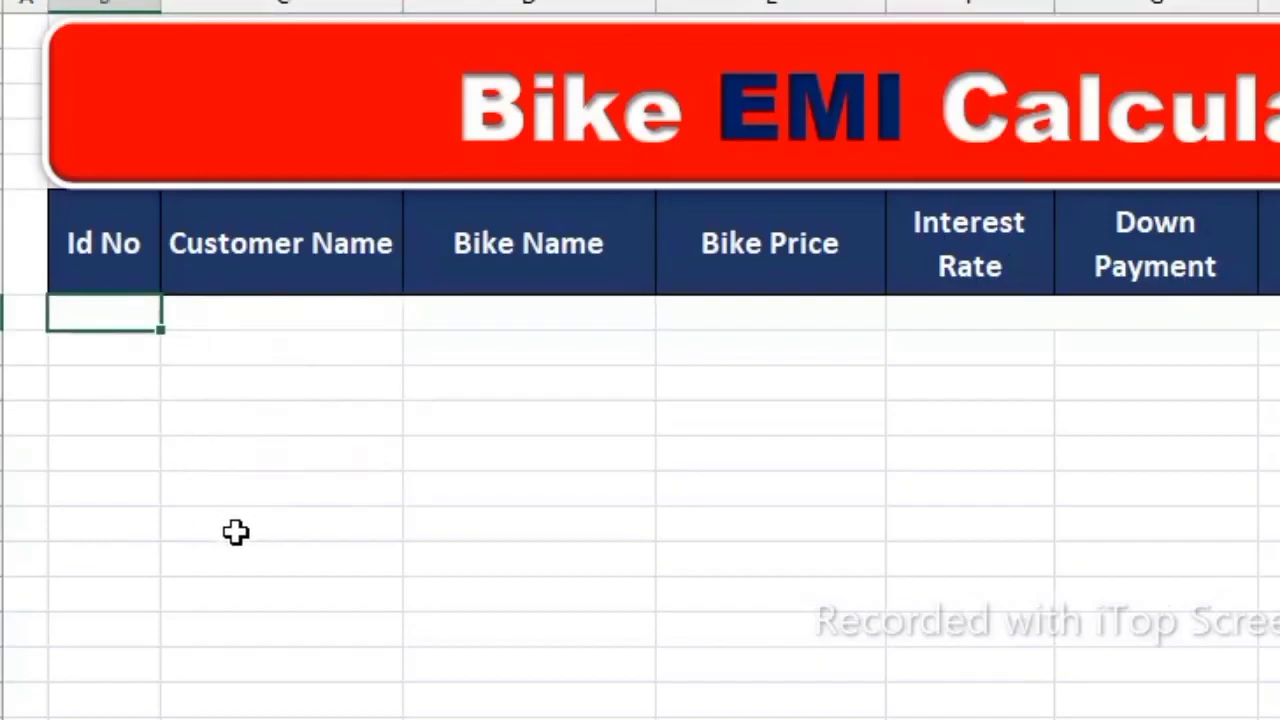
text(=if)
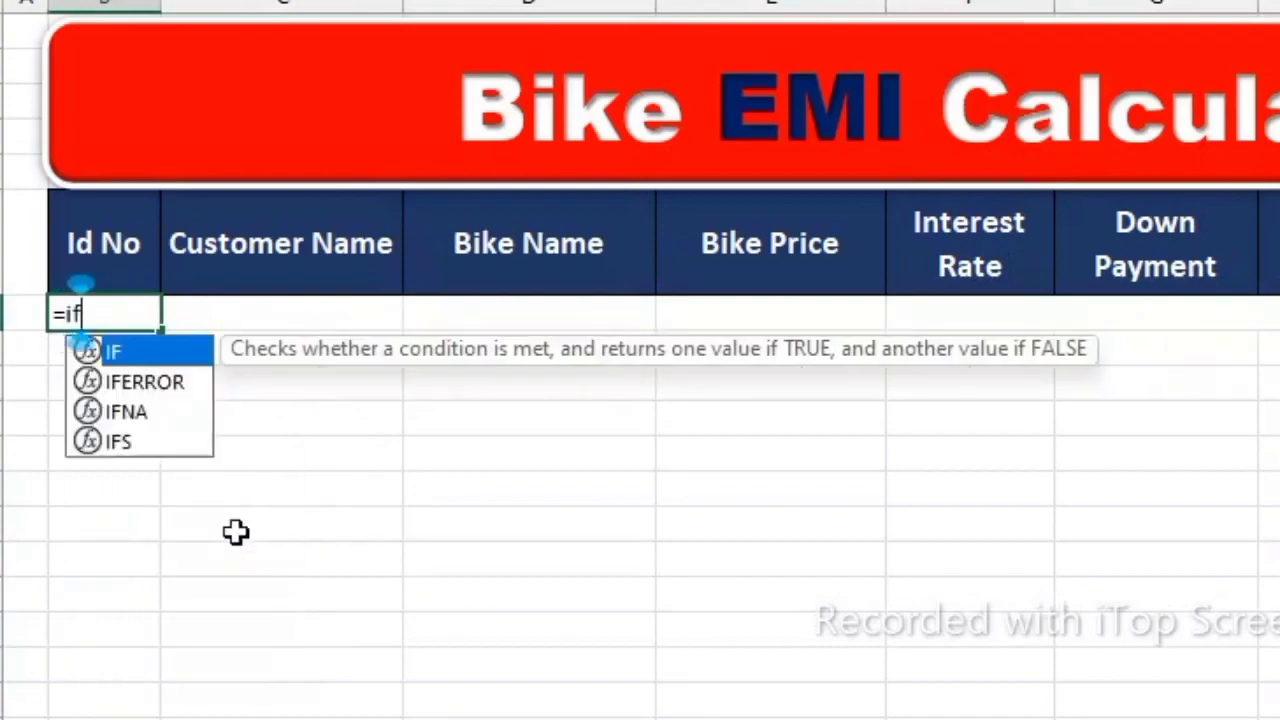
double_click(181, 356)
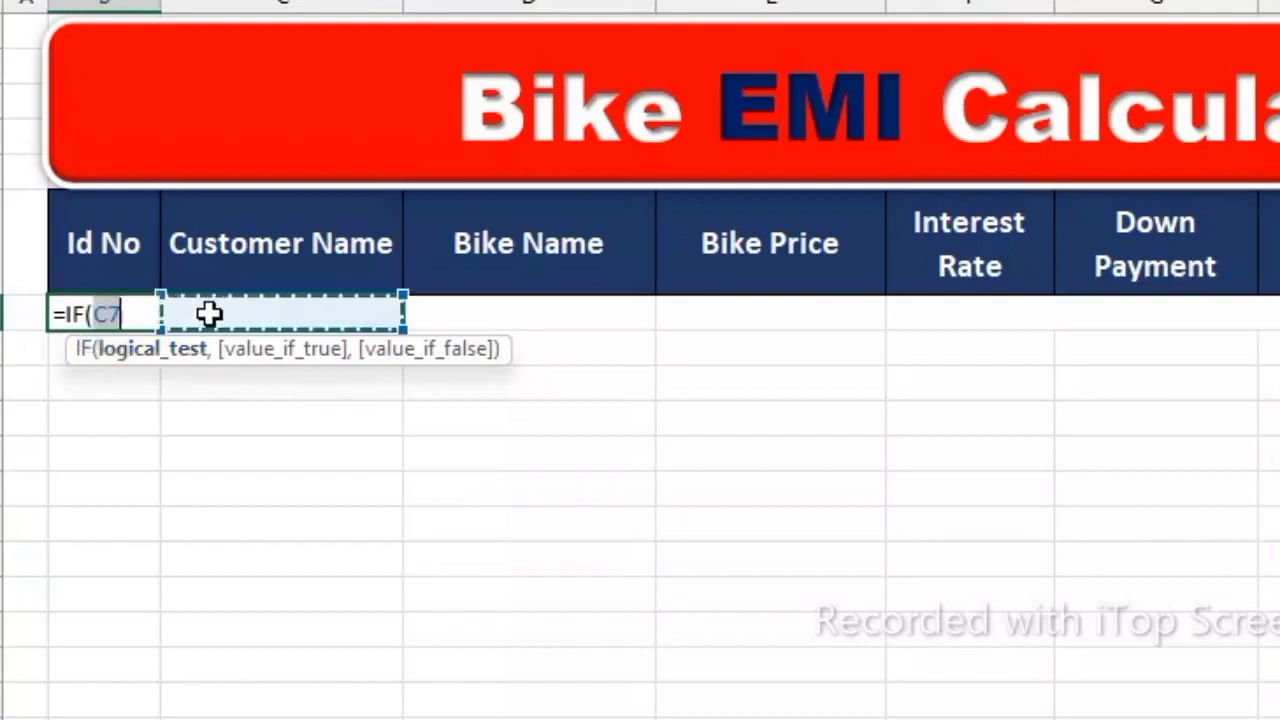
click(208, 313)
text(="")
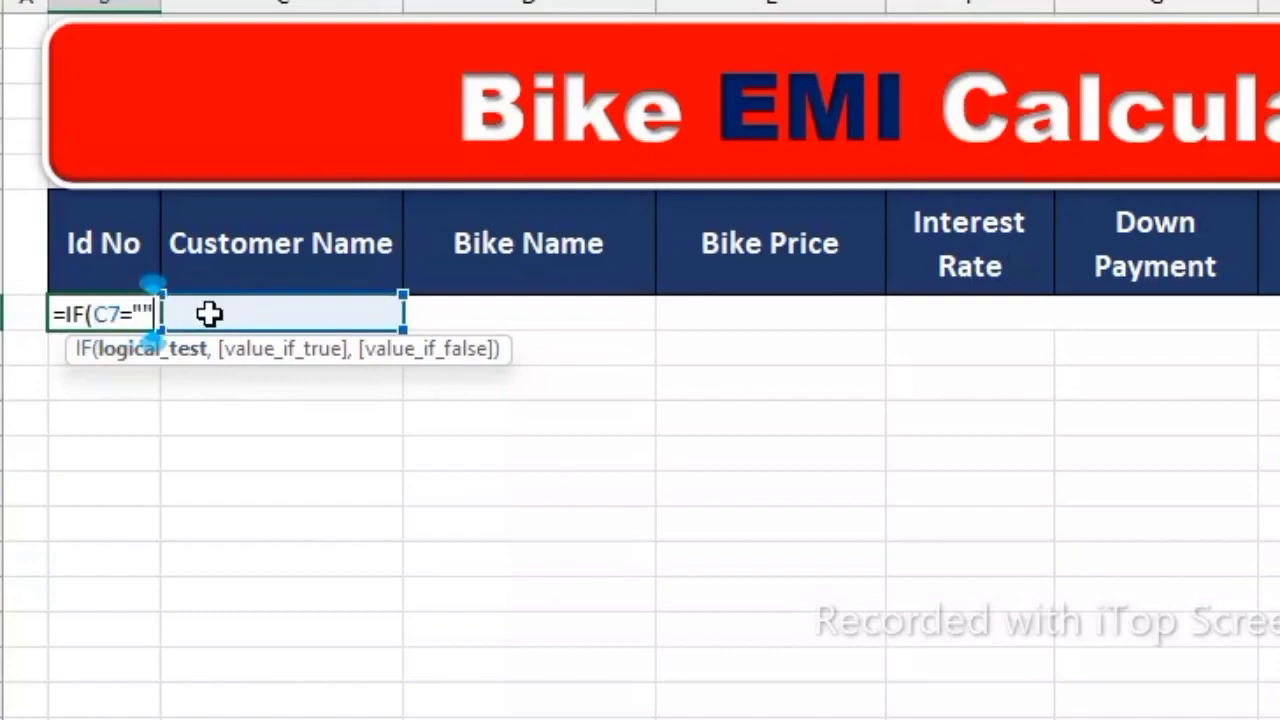
text(,)
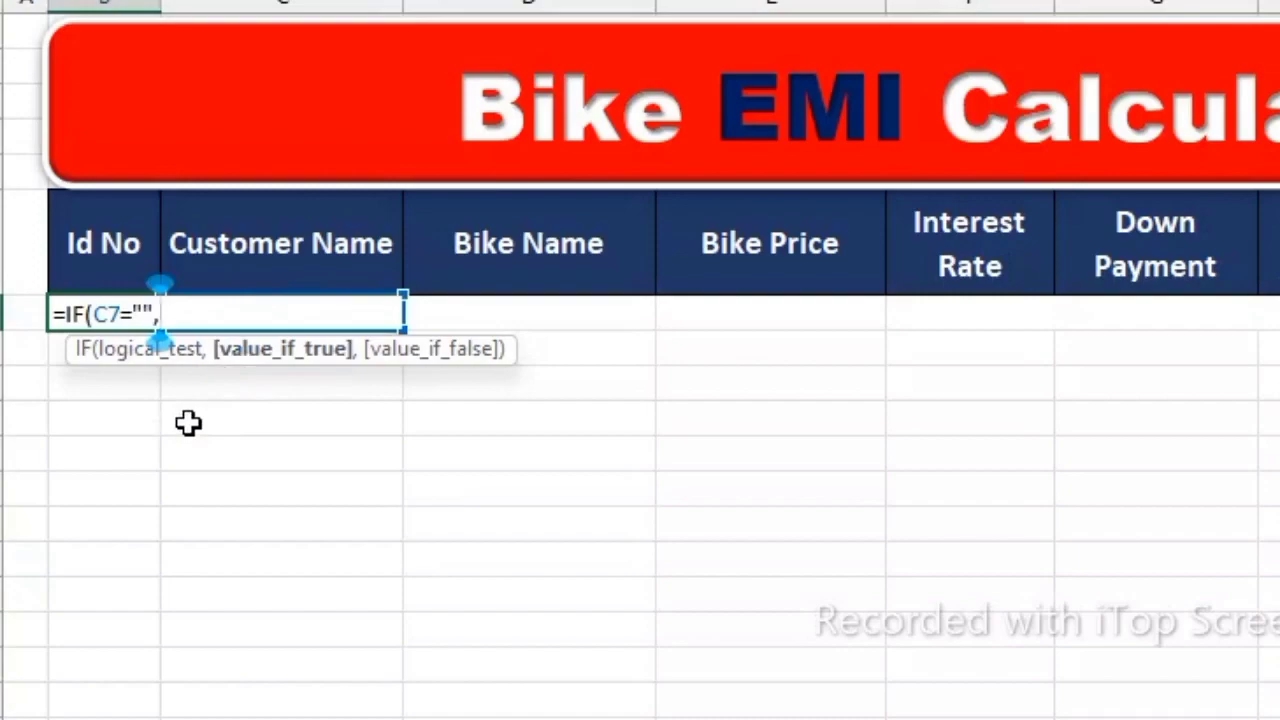
text("")
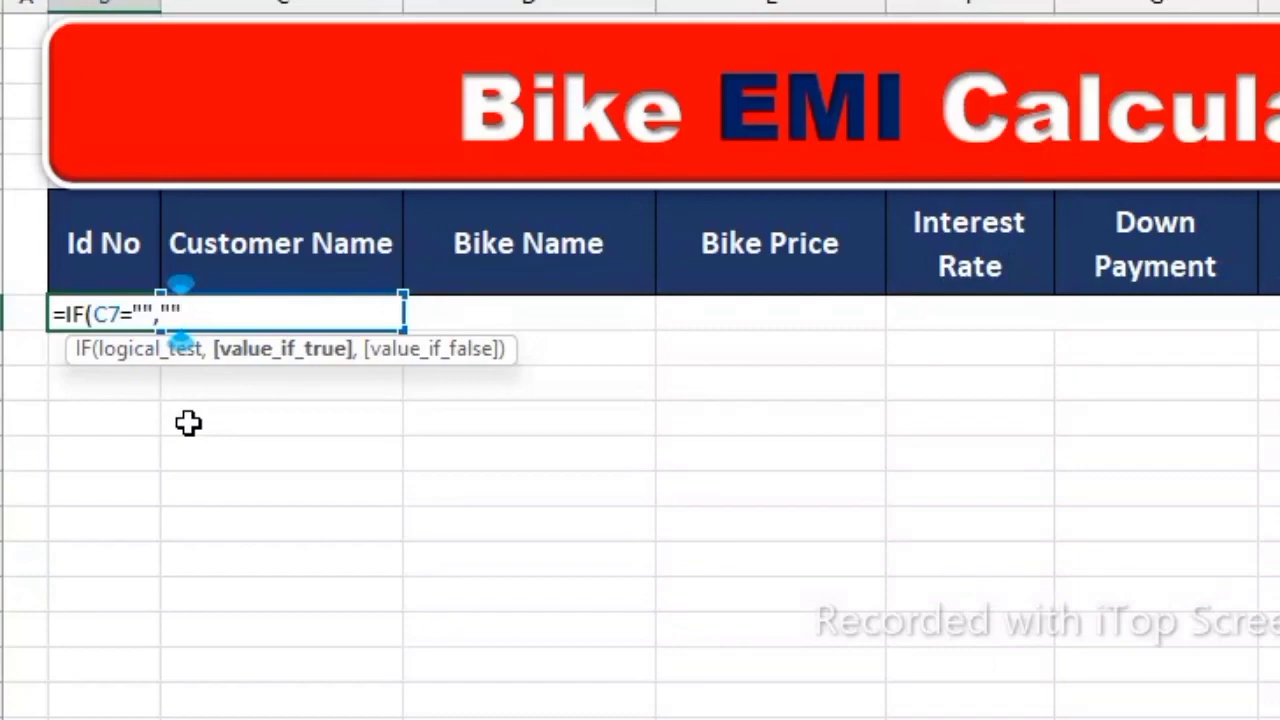
text(,)
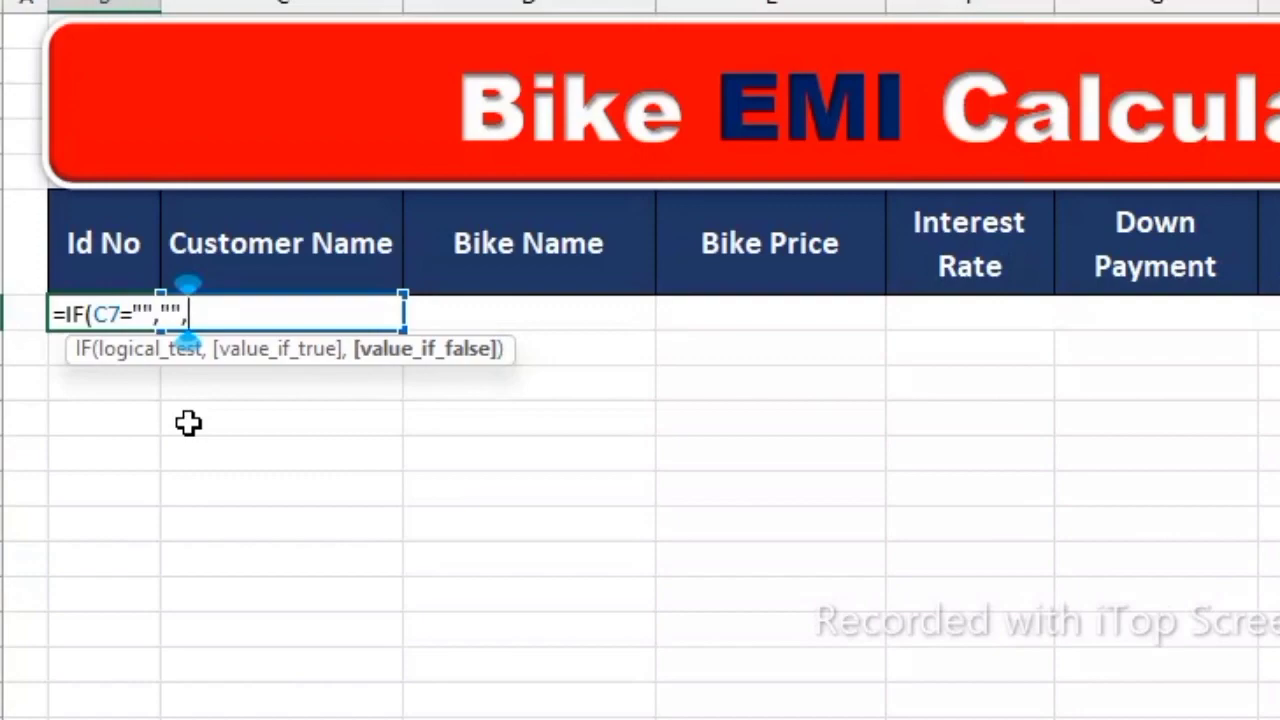
text(row)
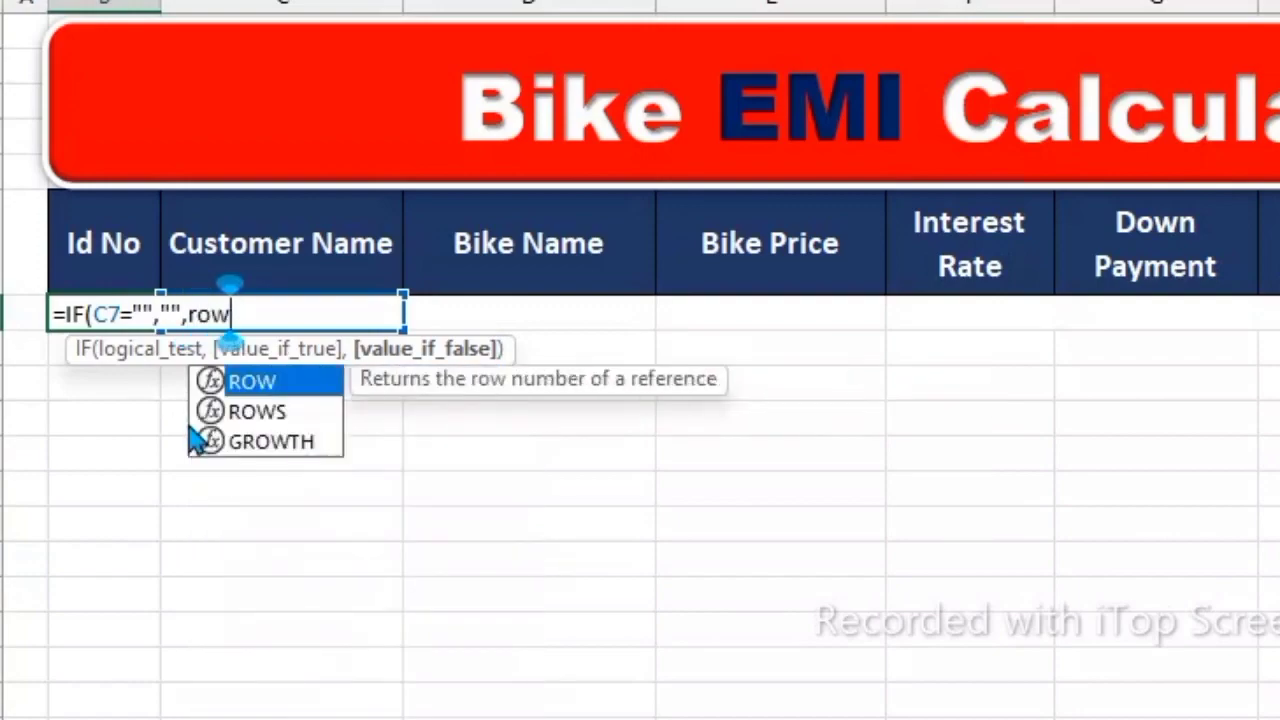
double_click(266, 384)
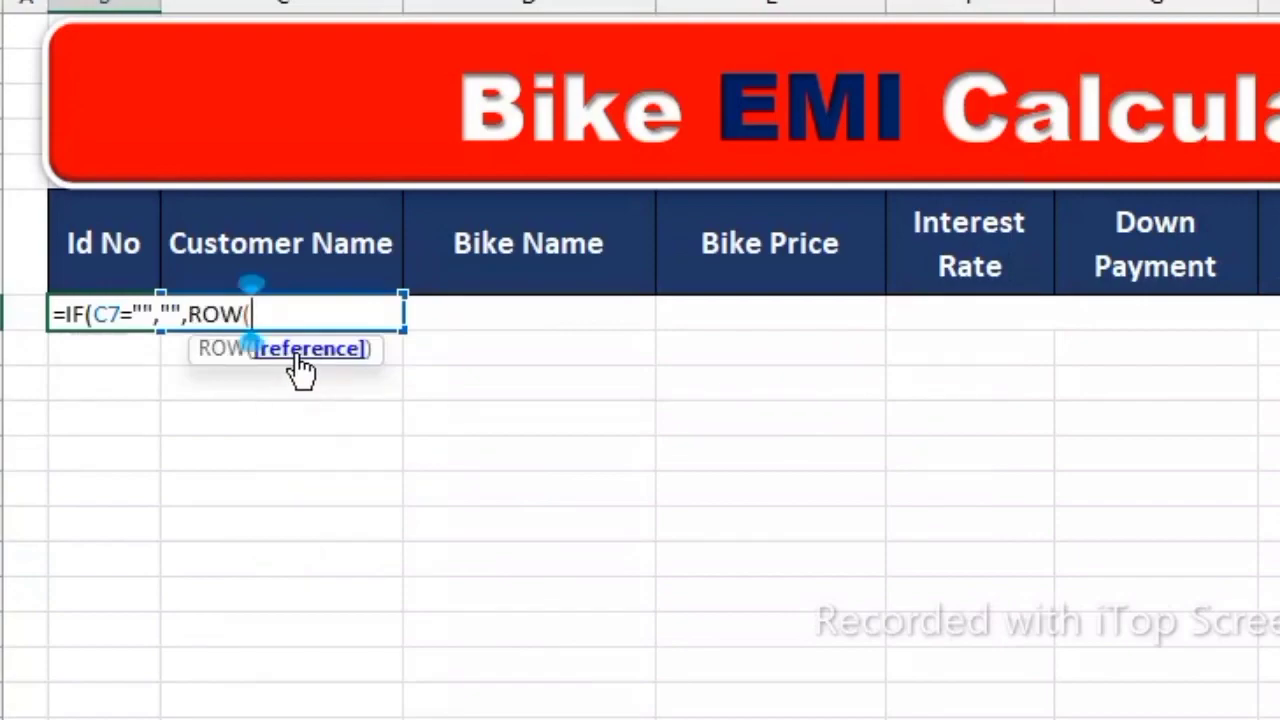
text(1:)
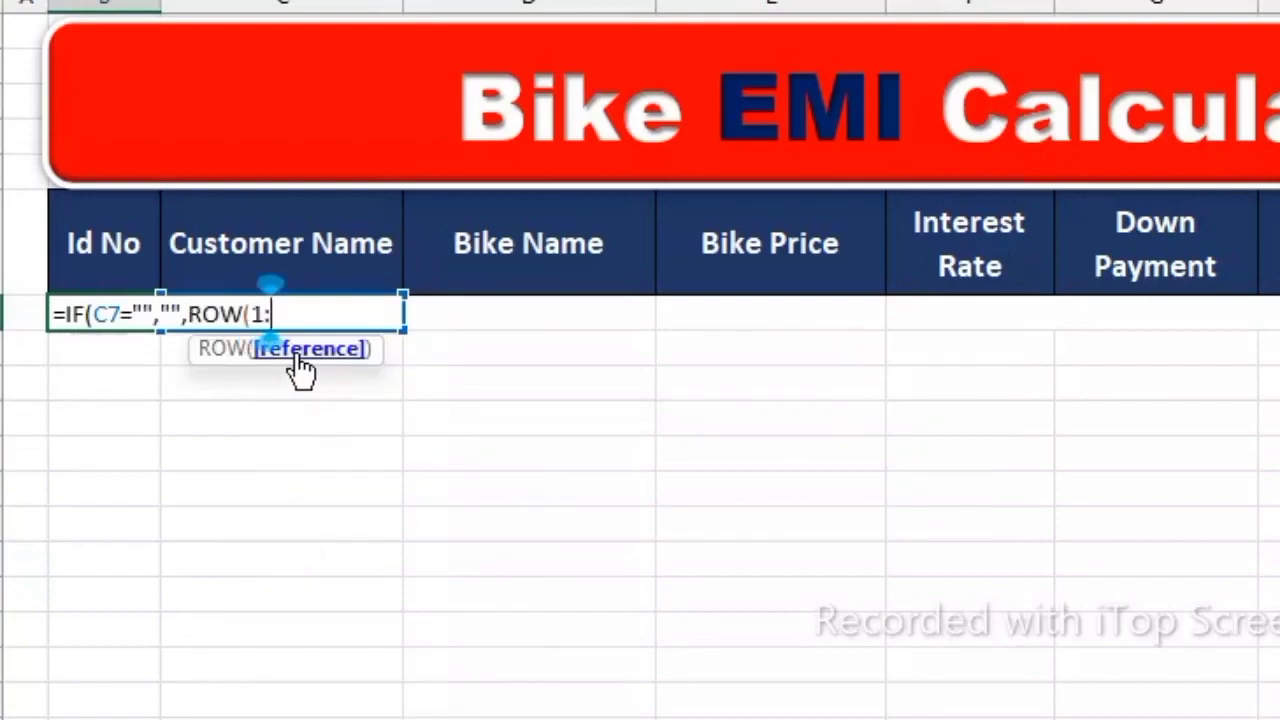
text(1)
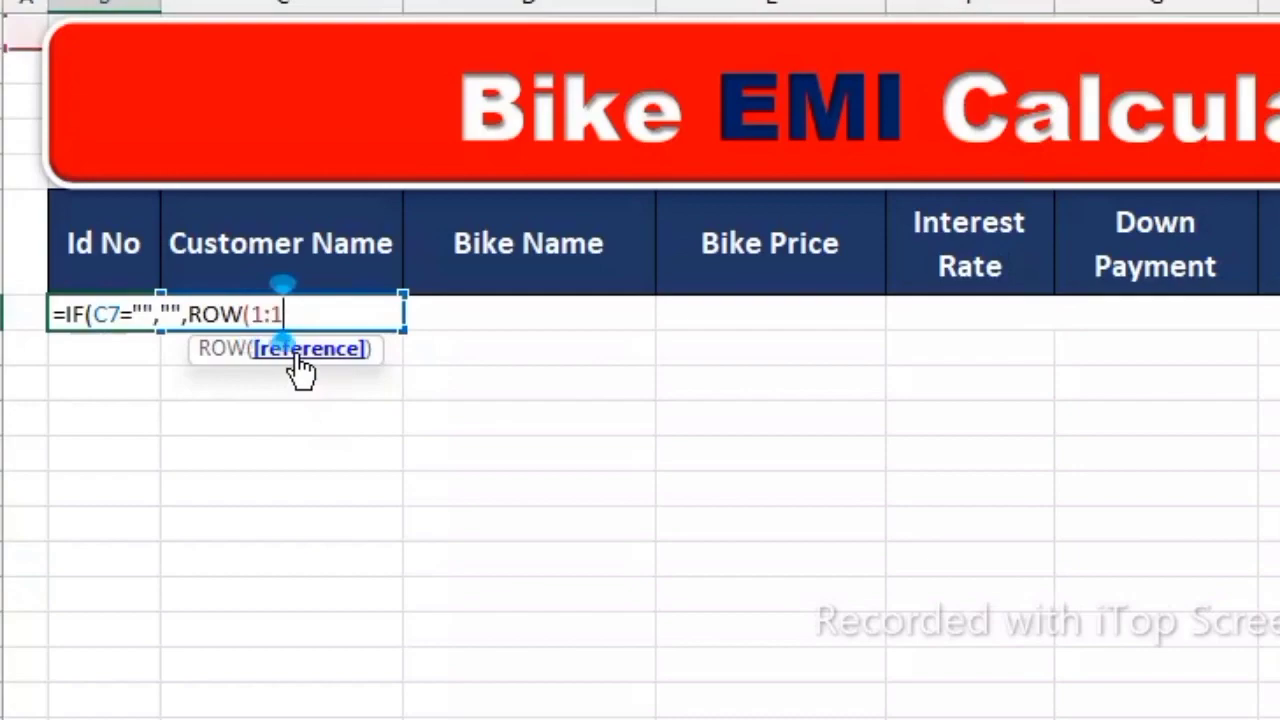
text())
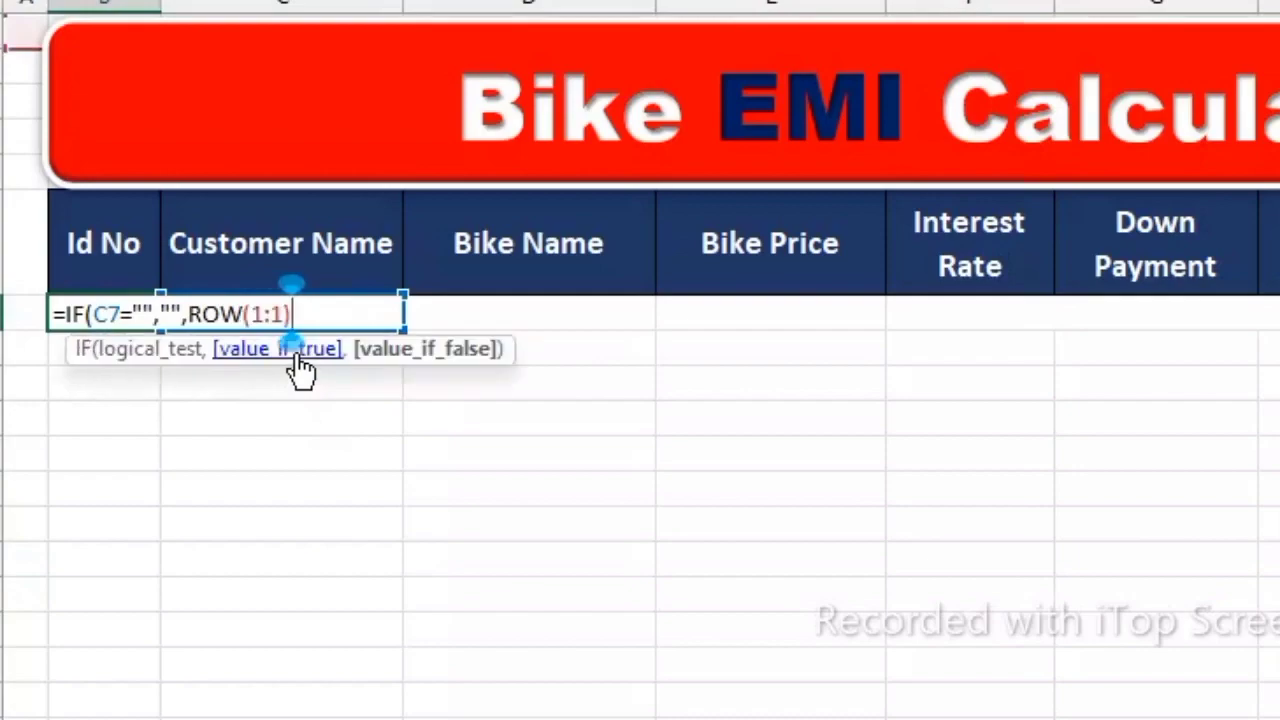
key(Return)
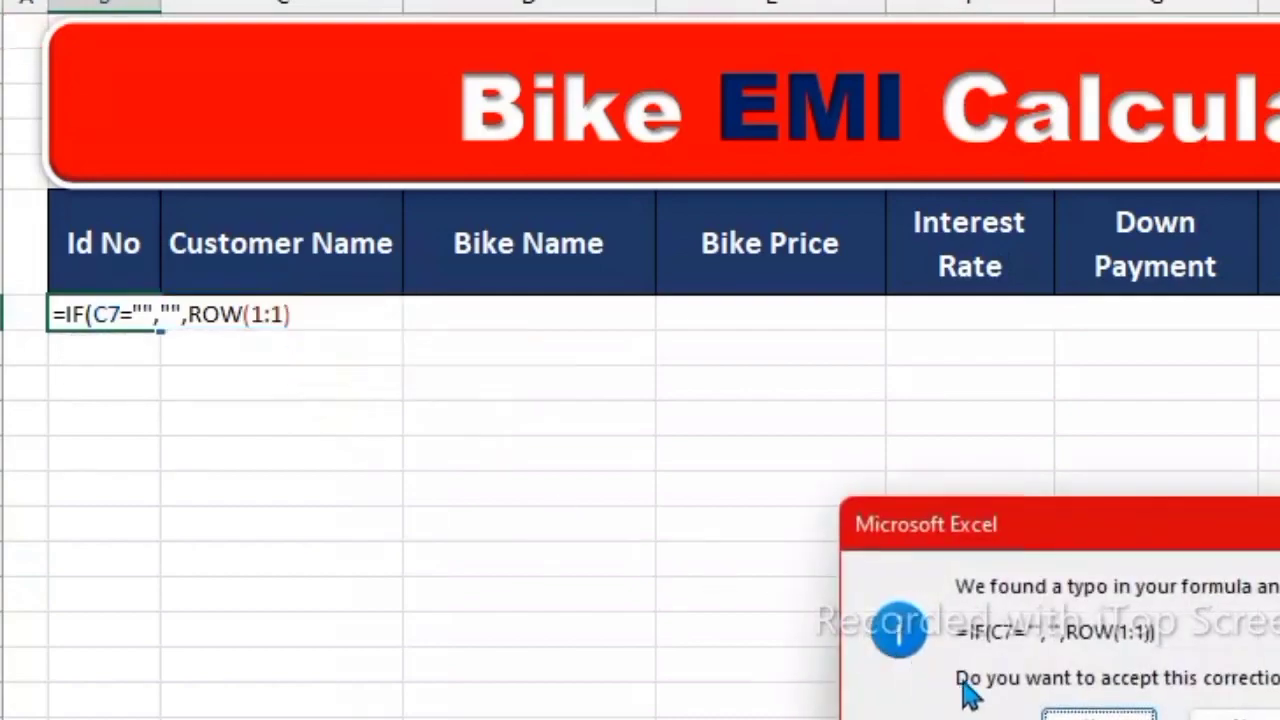
click(1068, 714)
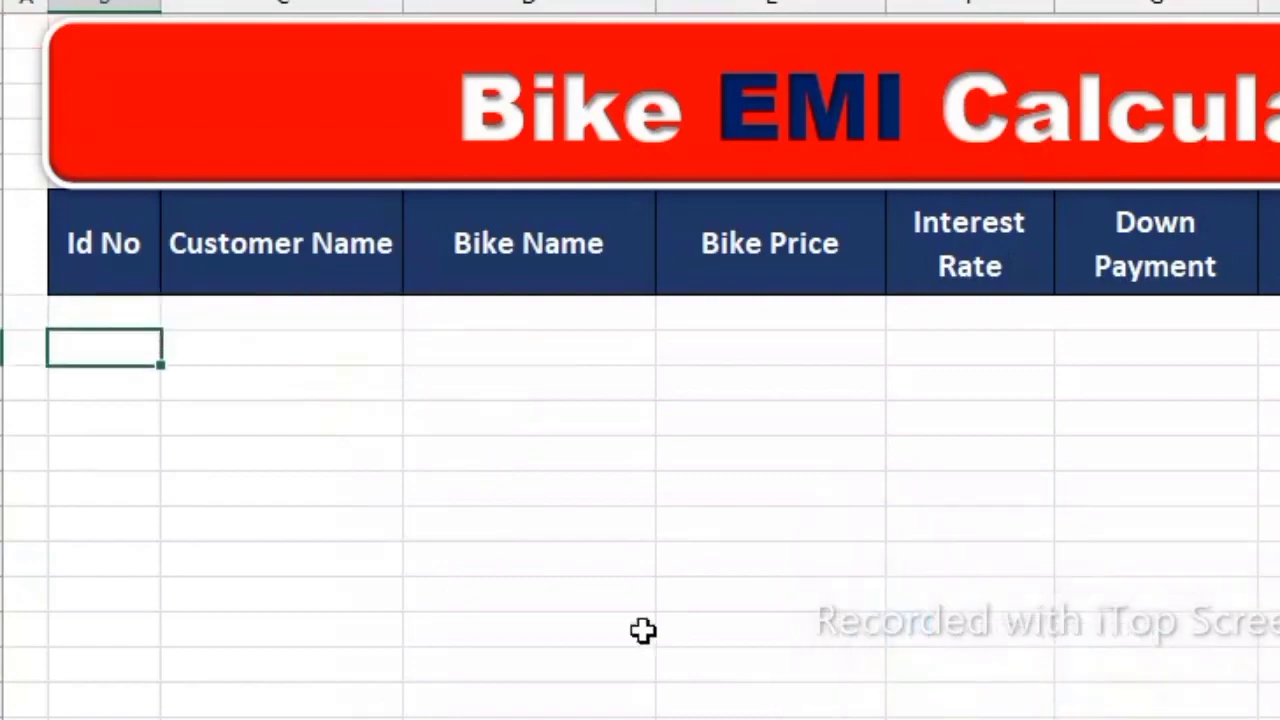
Enter the first customer name and copy the Id No formula down one row
click(312, 310)
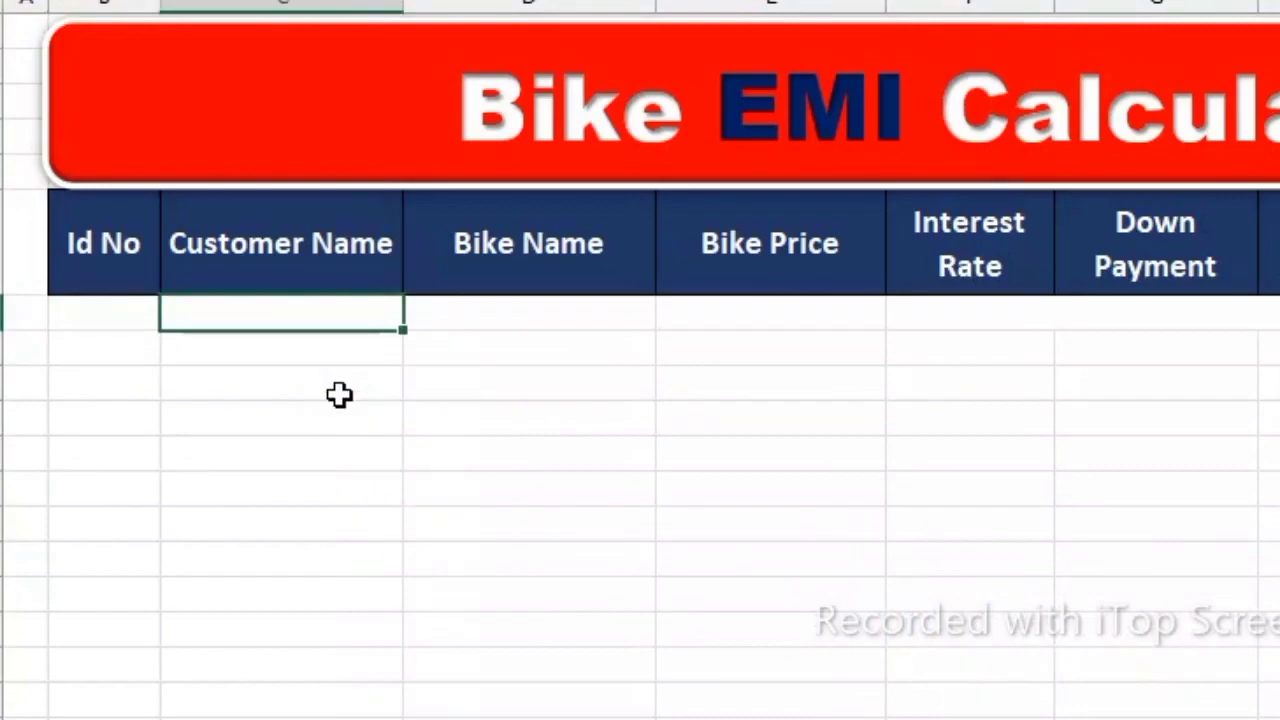
text(raji)
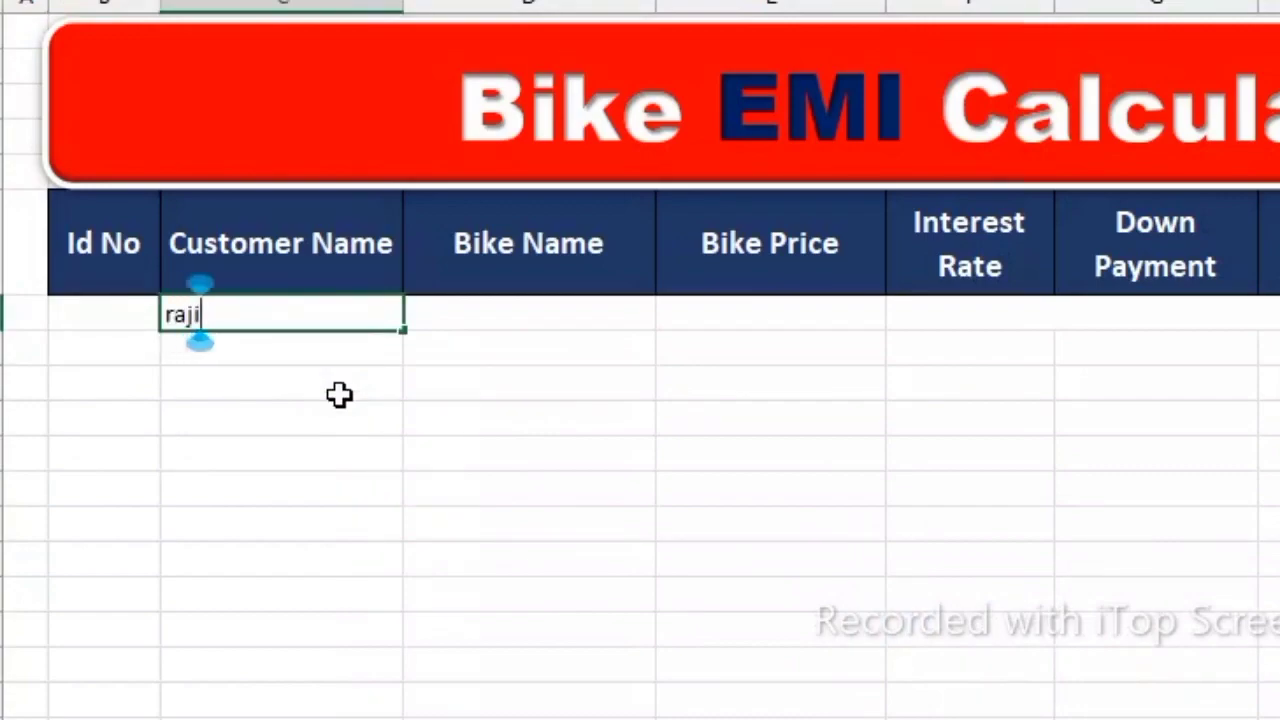
text(b)
key(Return)
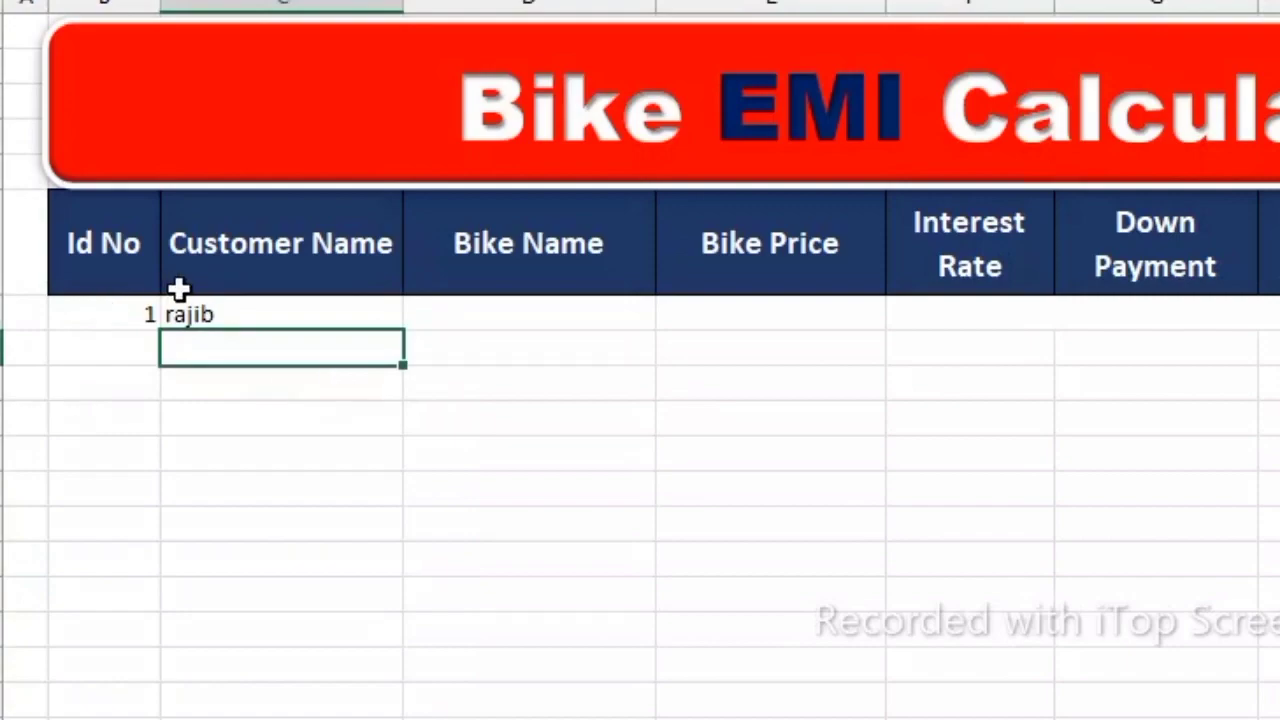
click(117, 314)
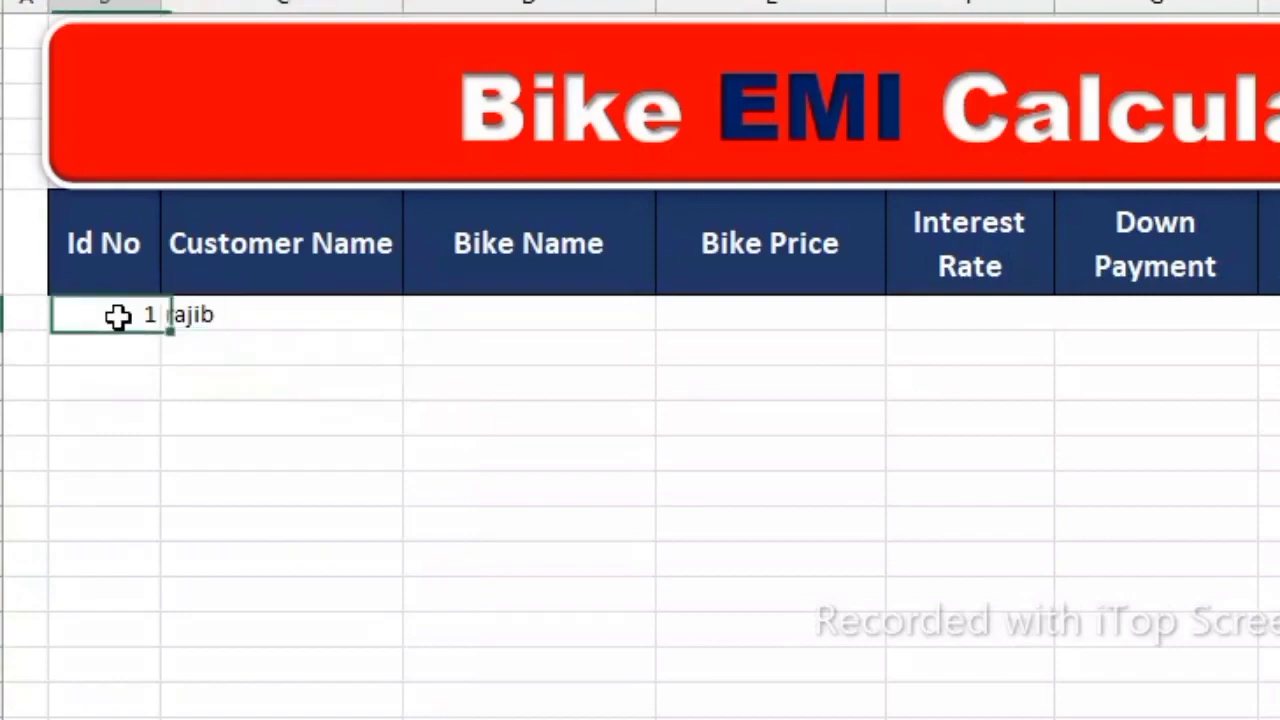
drag(157, 334, 160, 360)
click(183, 343)
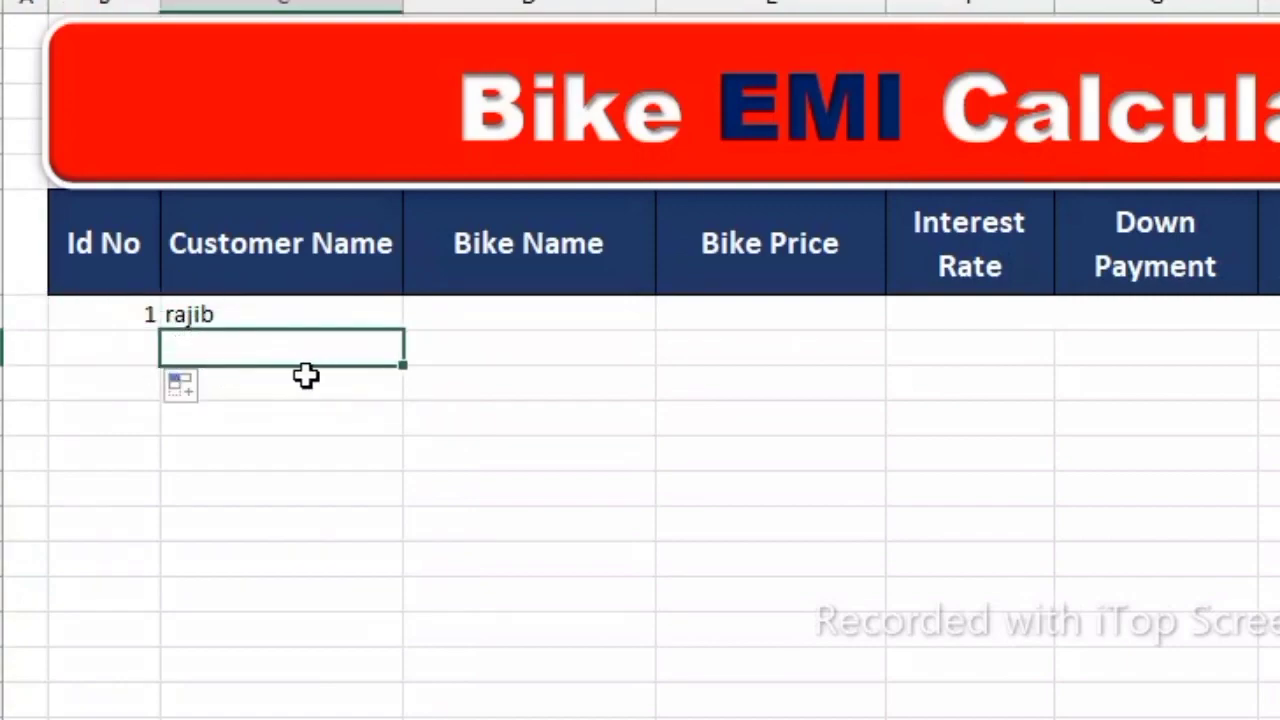
double_click(65, 348)
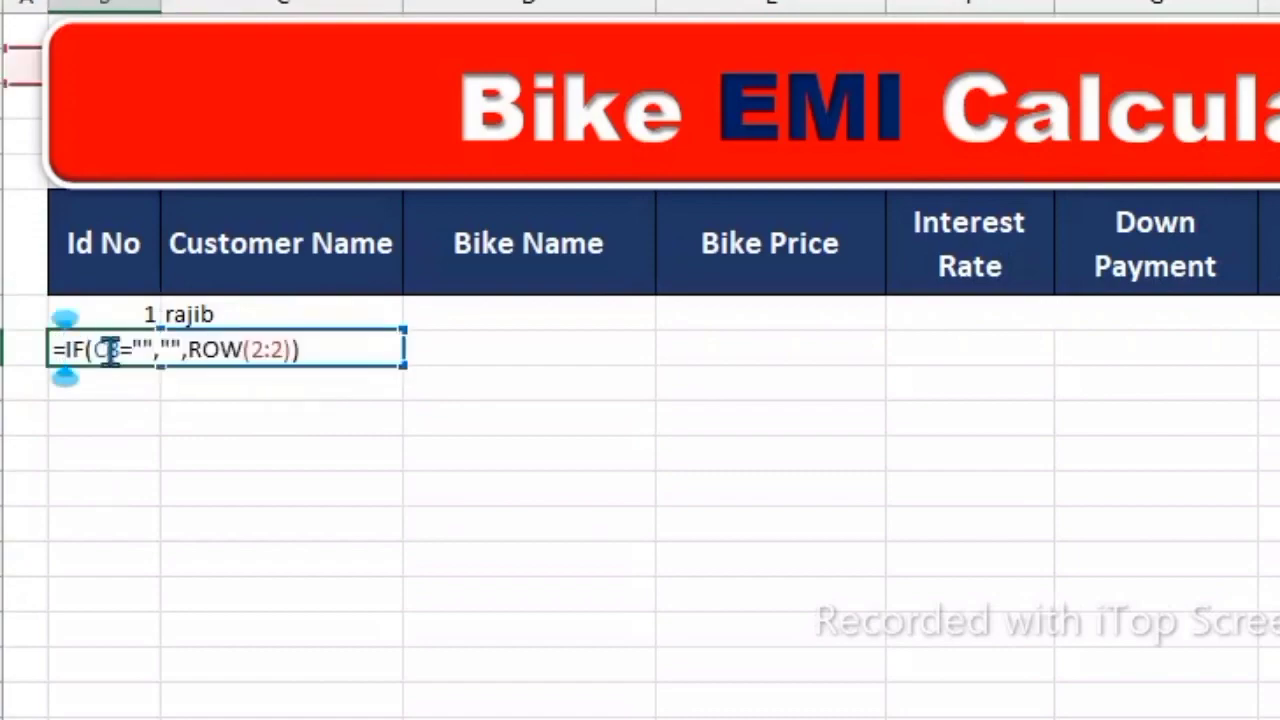
key(Return)
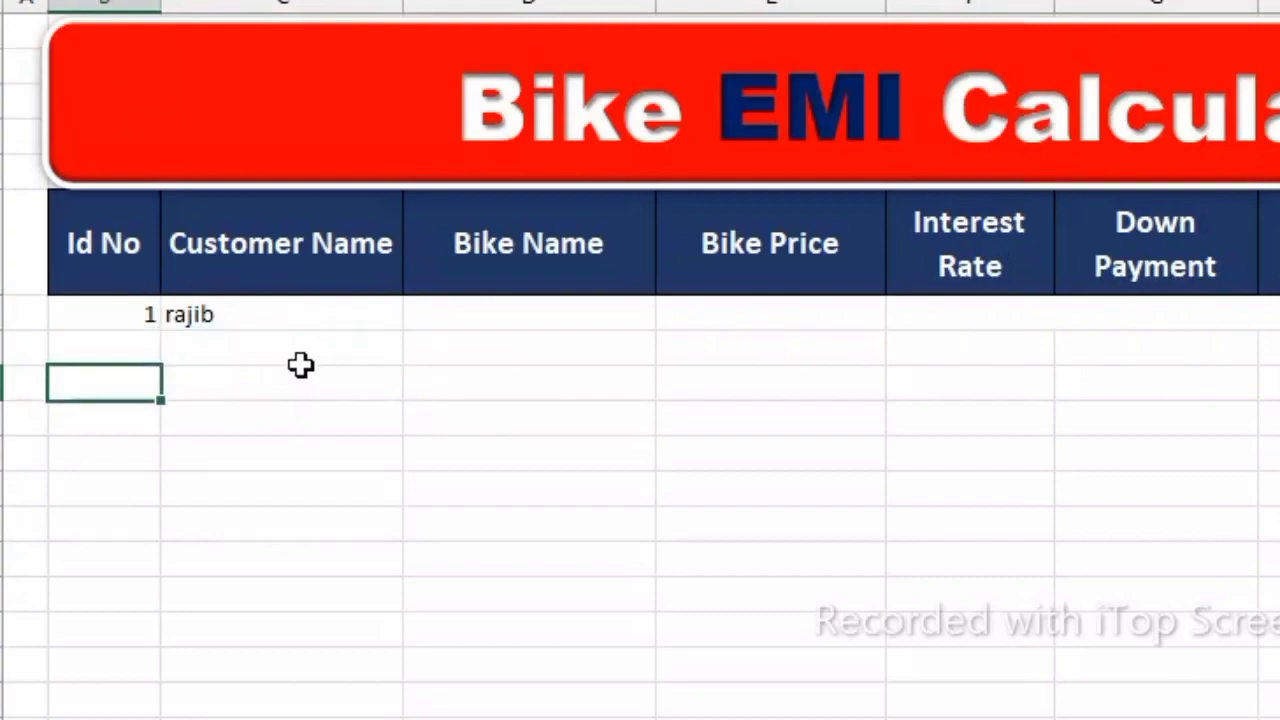
Enter a second customer name below the first so Id No 2 appears
click(180, 347)
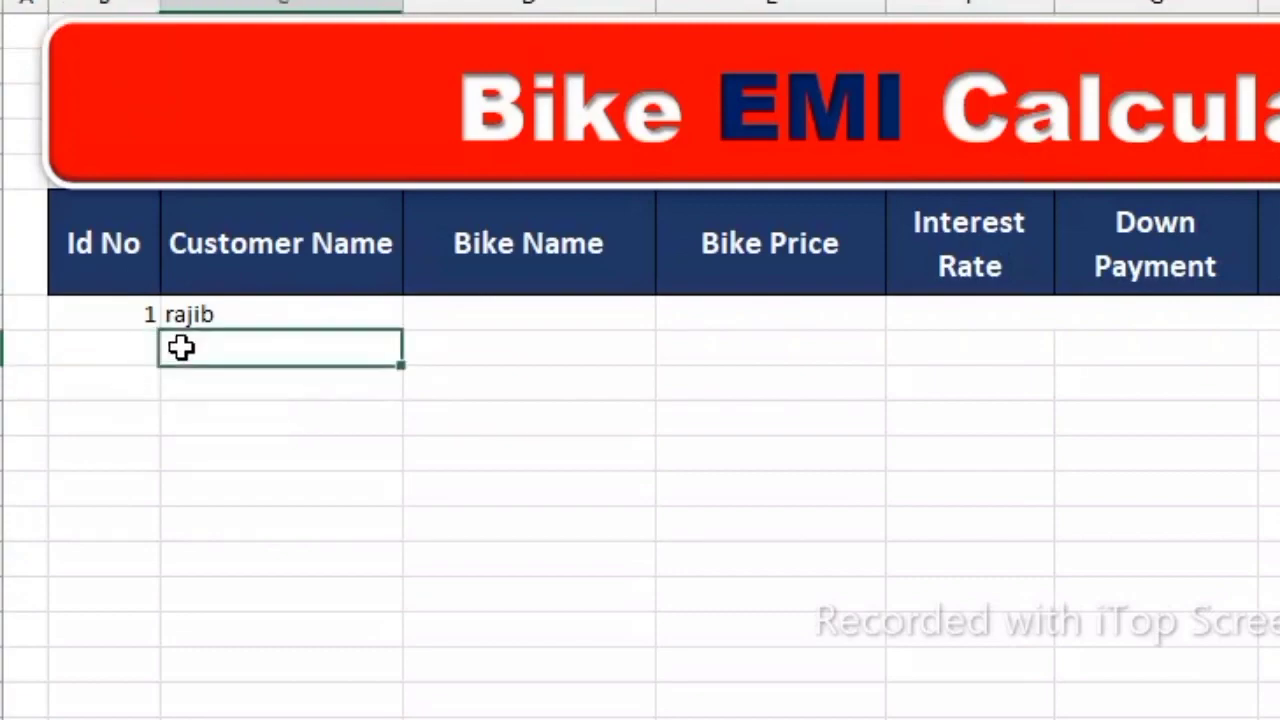
text(rhgrh)
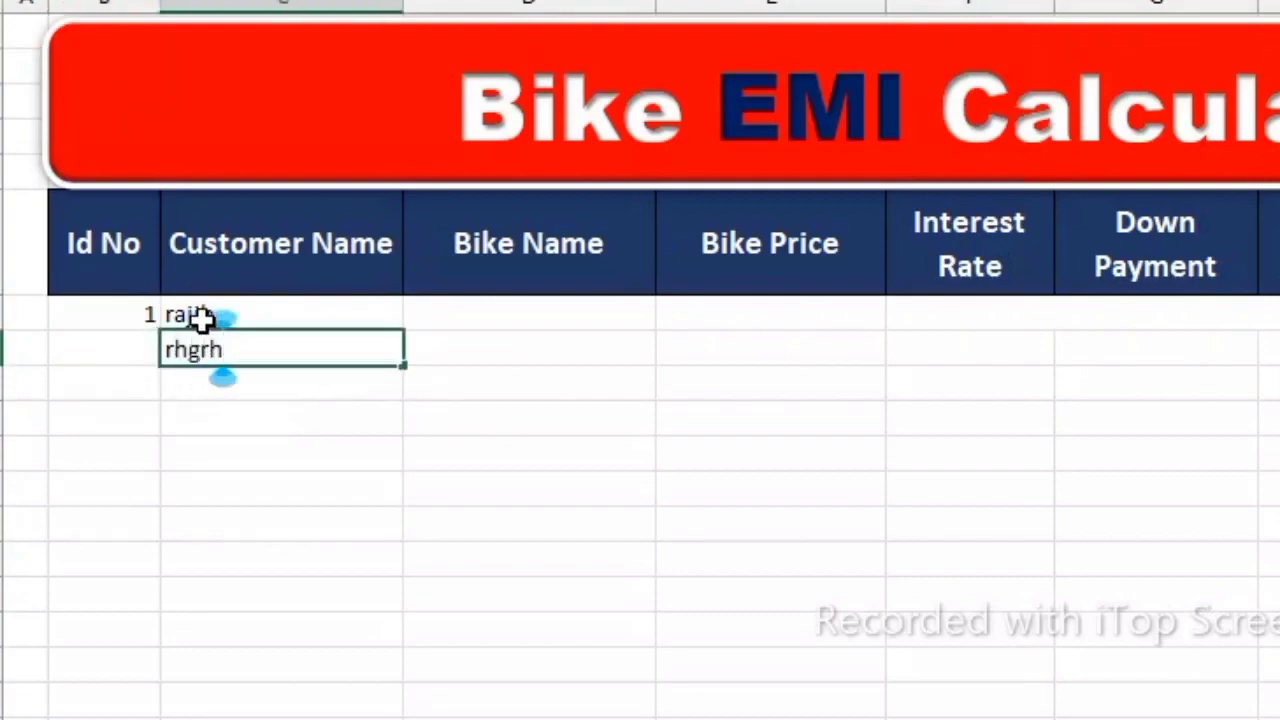
key(Return)
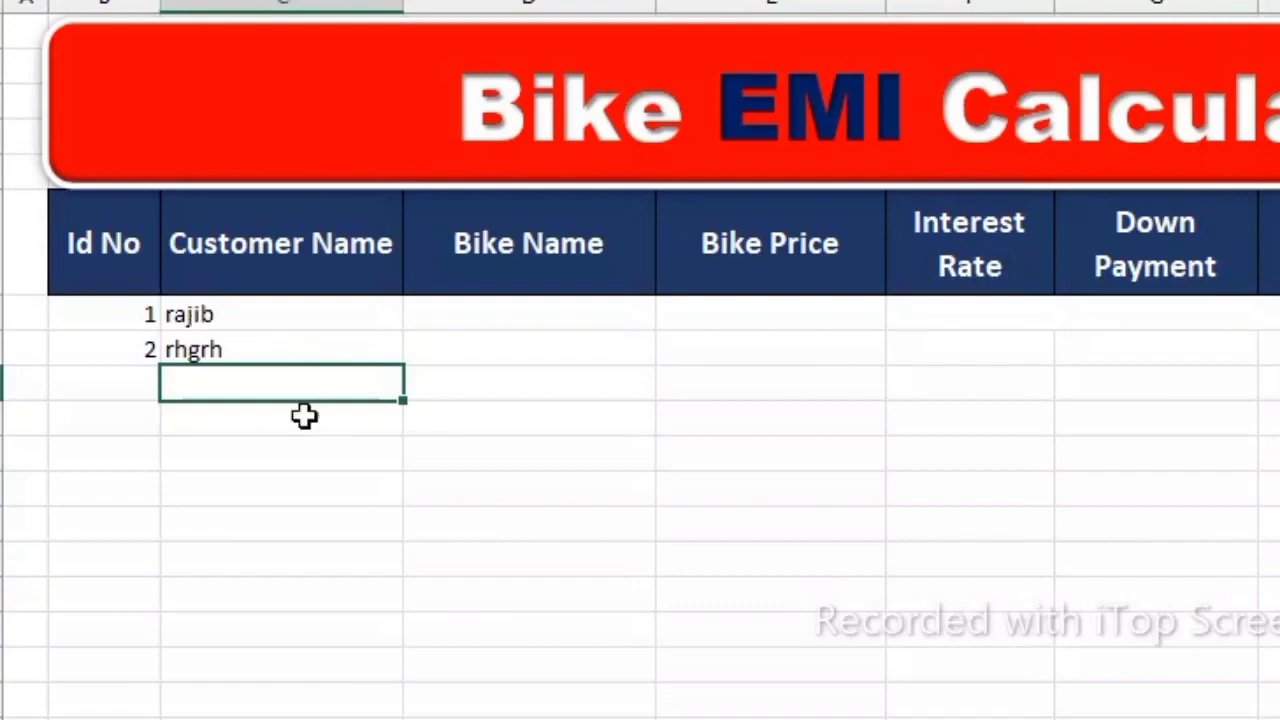
key(Down)
key(Down)
key(Down)
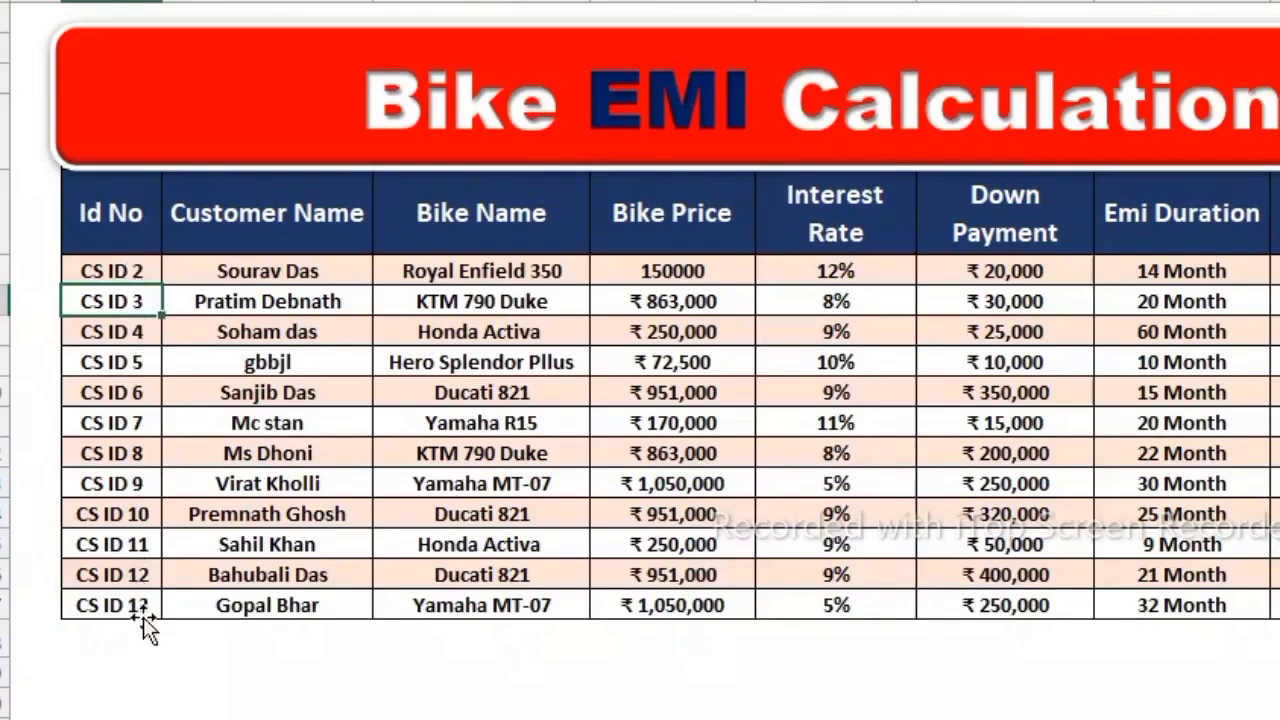
Enter a placeholder customer name below the last row of the finished table, creating CS ID 14
click(228, 643)
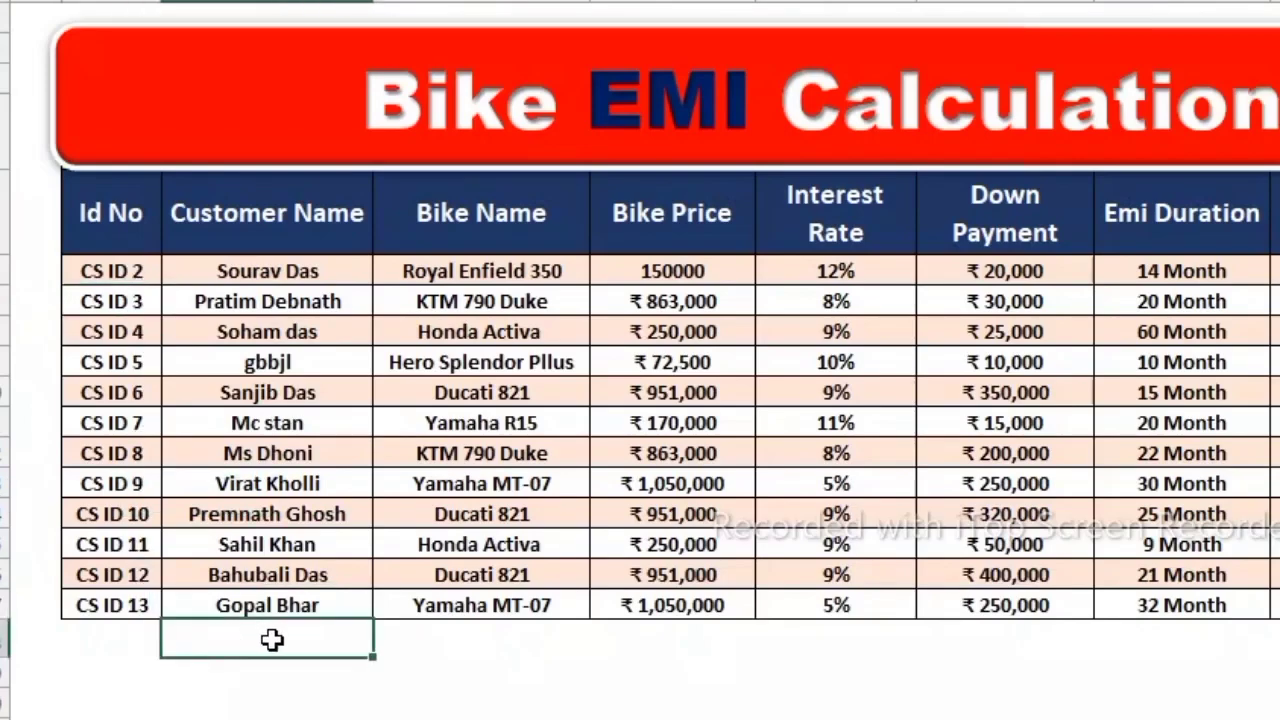
text(gvigiyvfy)
key(Return)
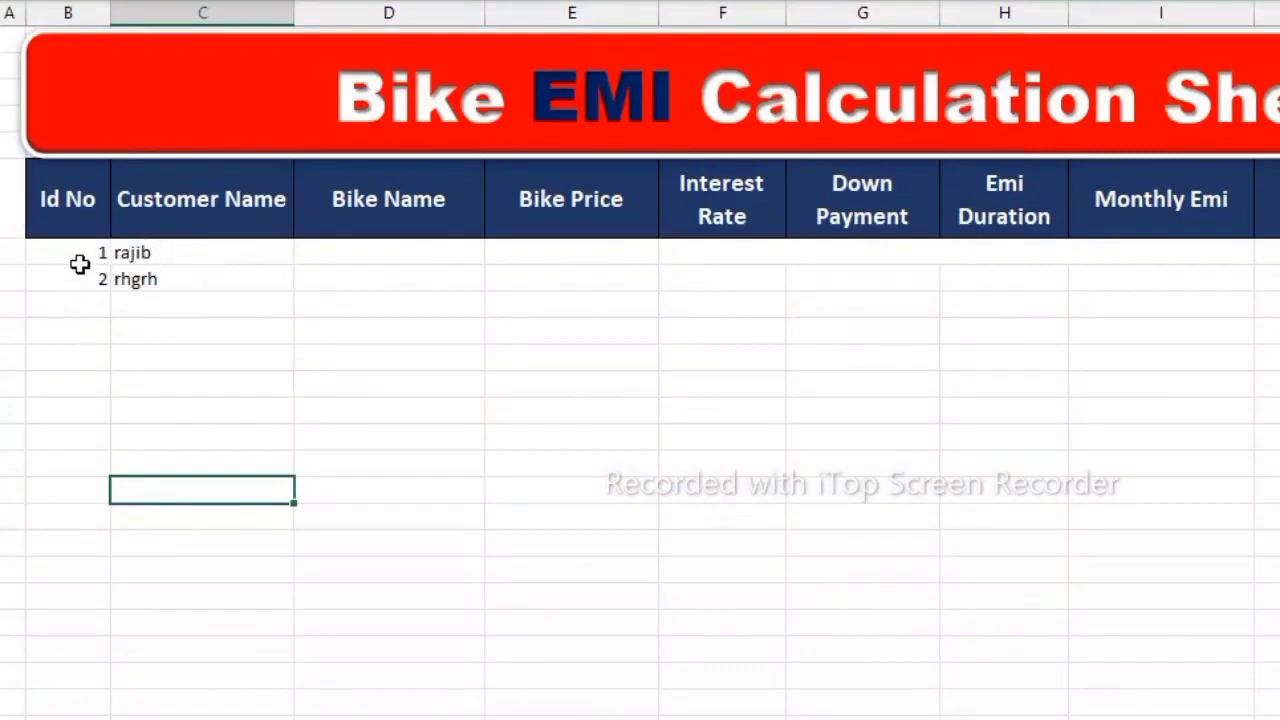
Review the Id No 2 IF formula without changing it
double_click(77, 279)
click(77, 279)
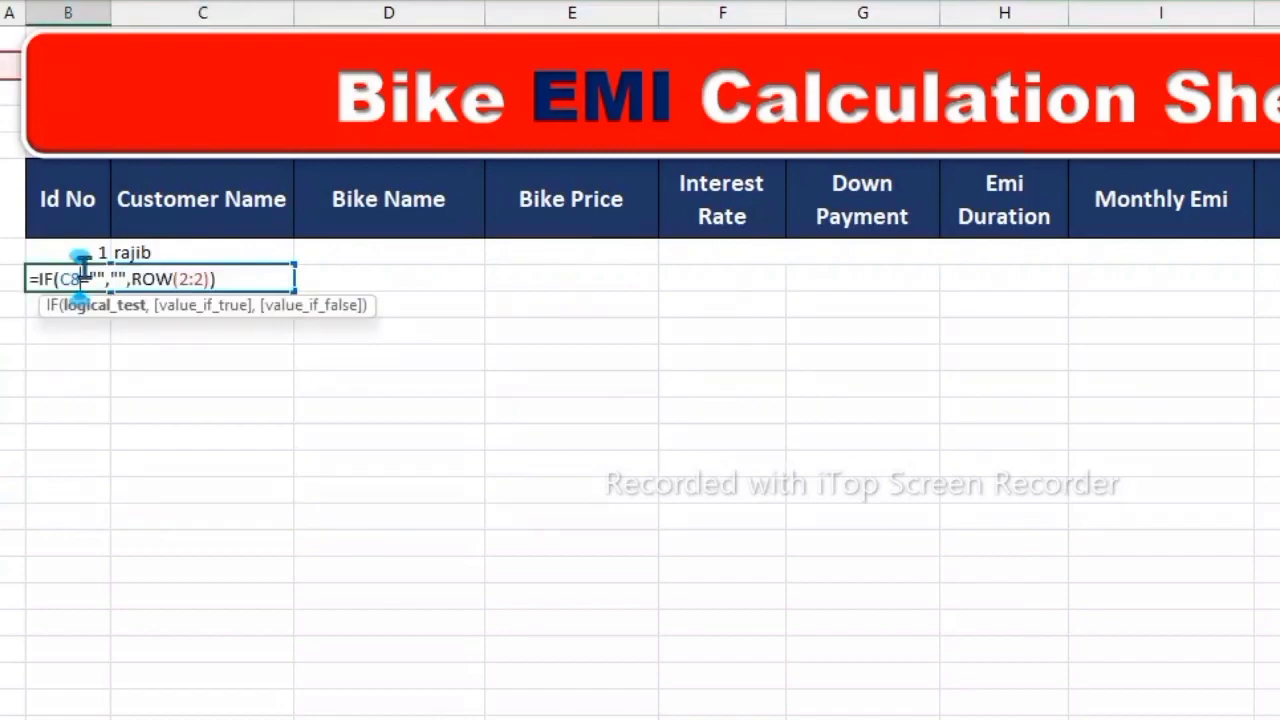
key(Return)
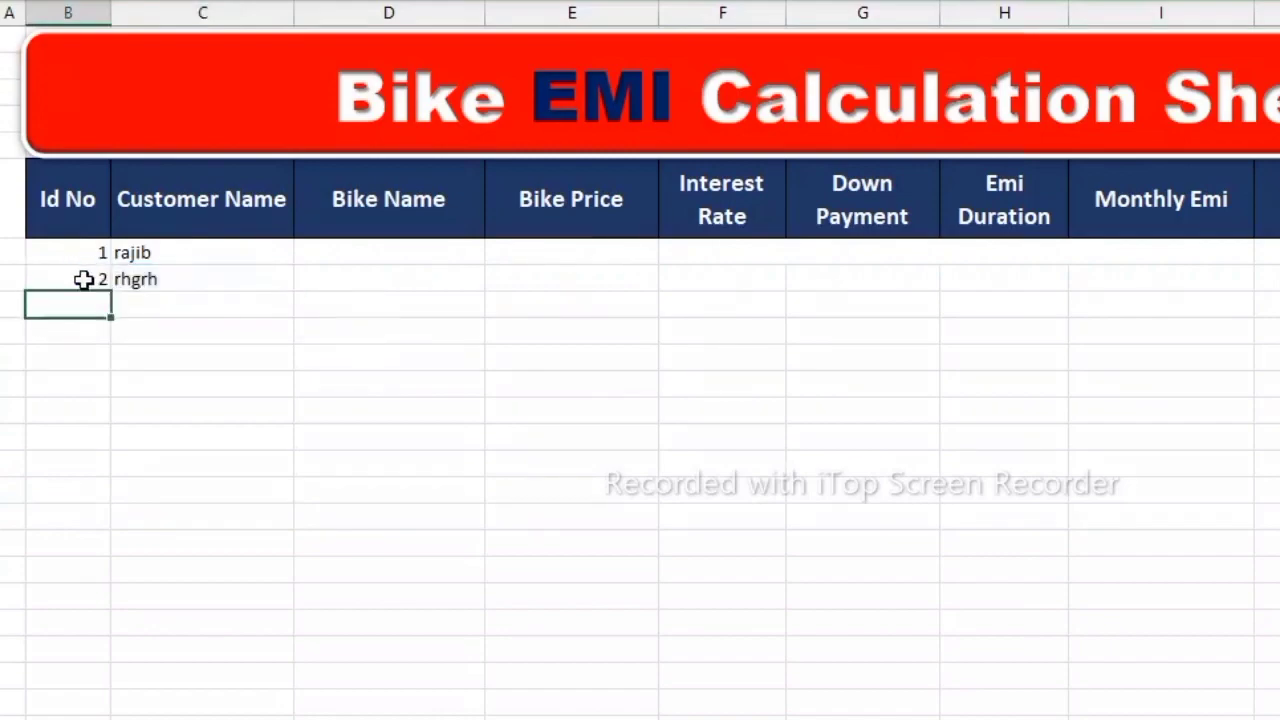
Give the Id No cells custom format "CS ID "General and extend the Id formula one row
drag(94, 252, 100, 275)
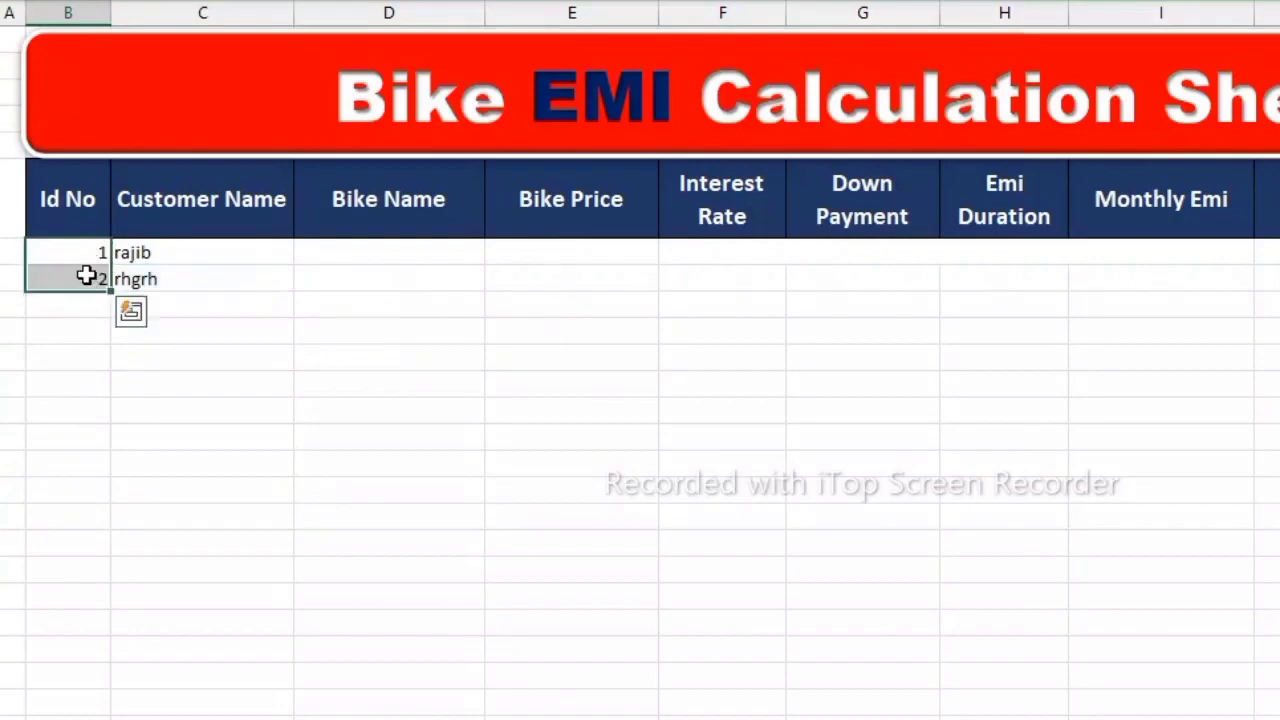
right_click(75, 281)
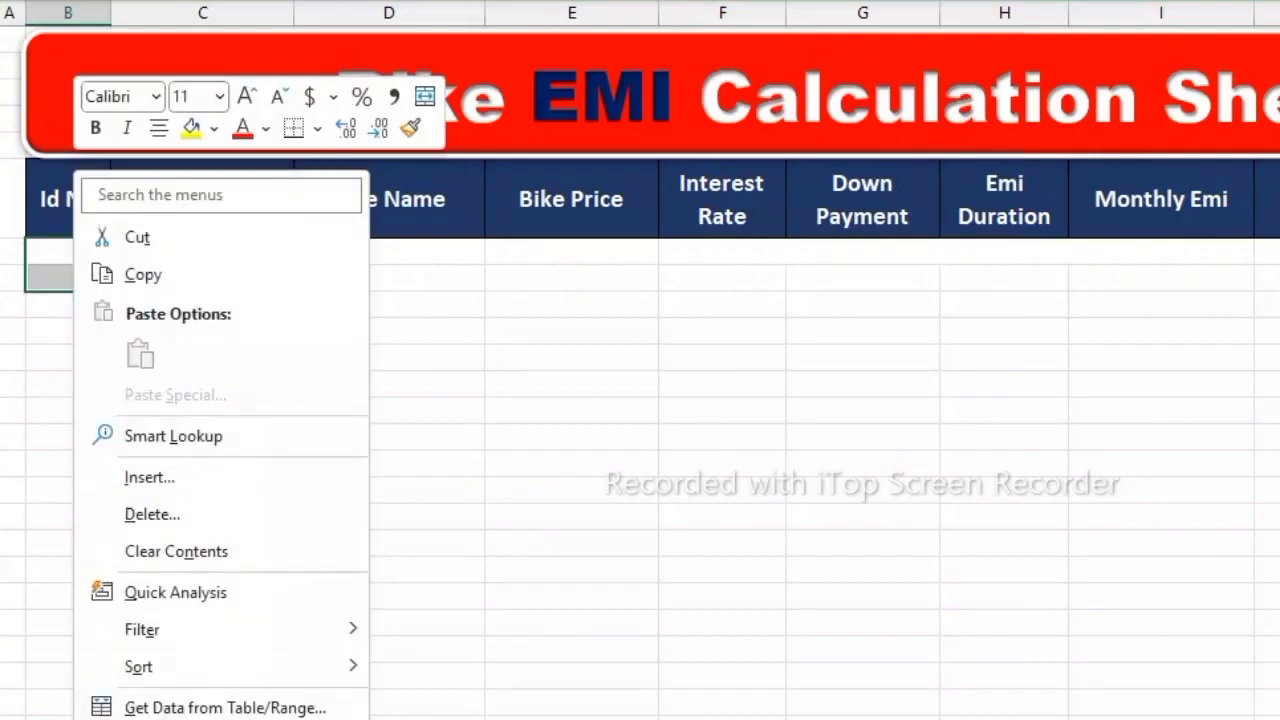
key(ctrl+1)
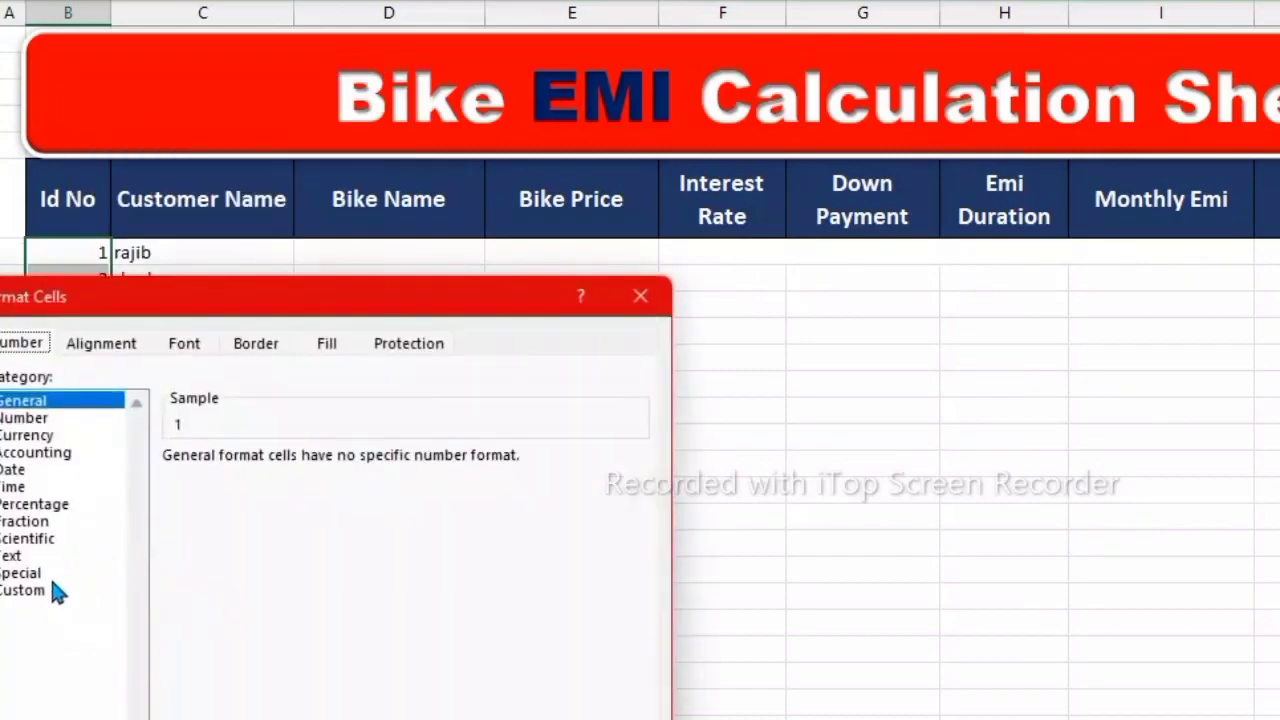
click(57, 590)
drag(190, 300, 320, 218)
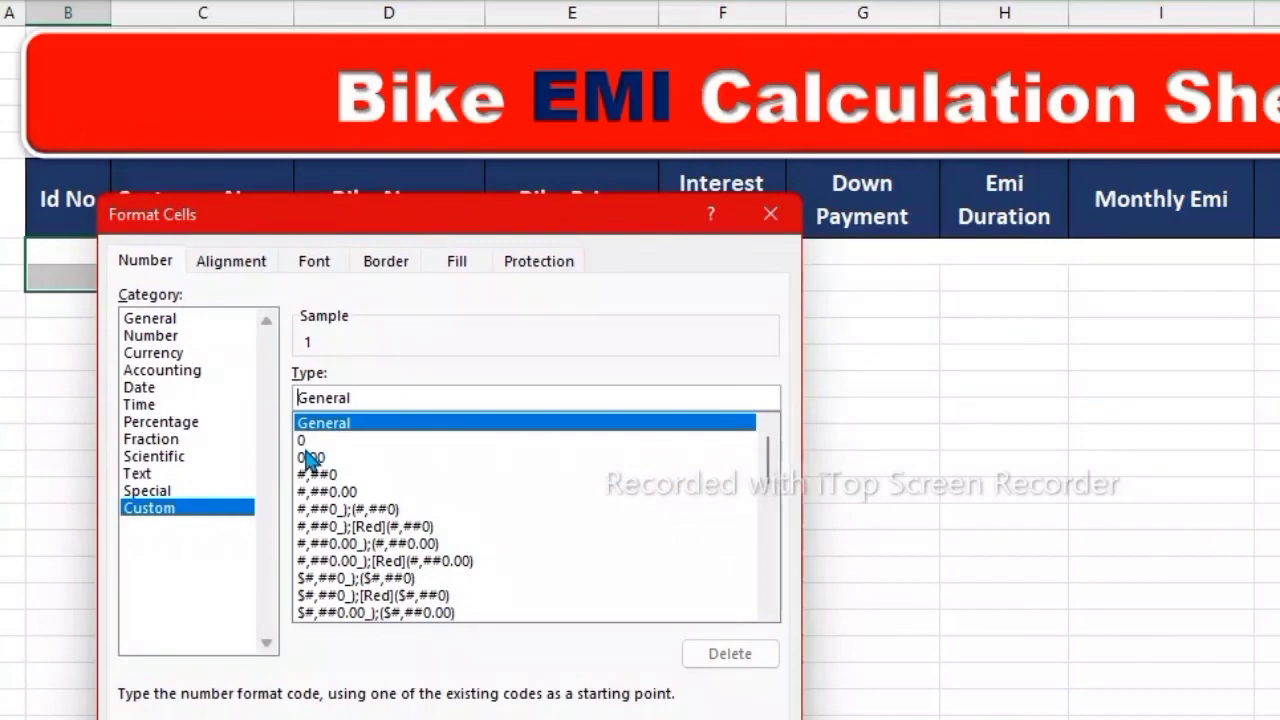
text(")
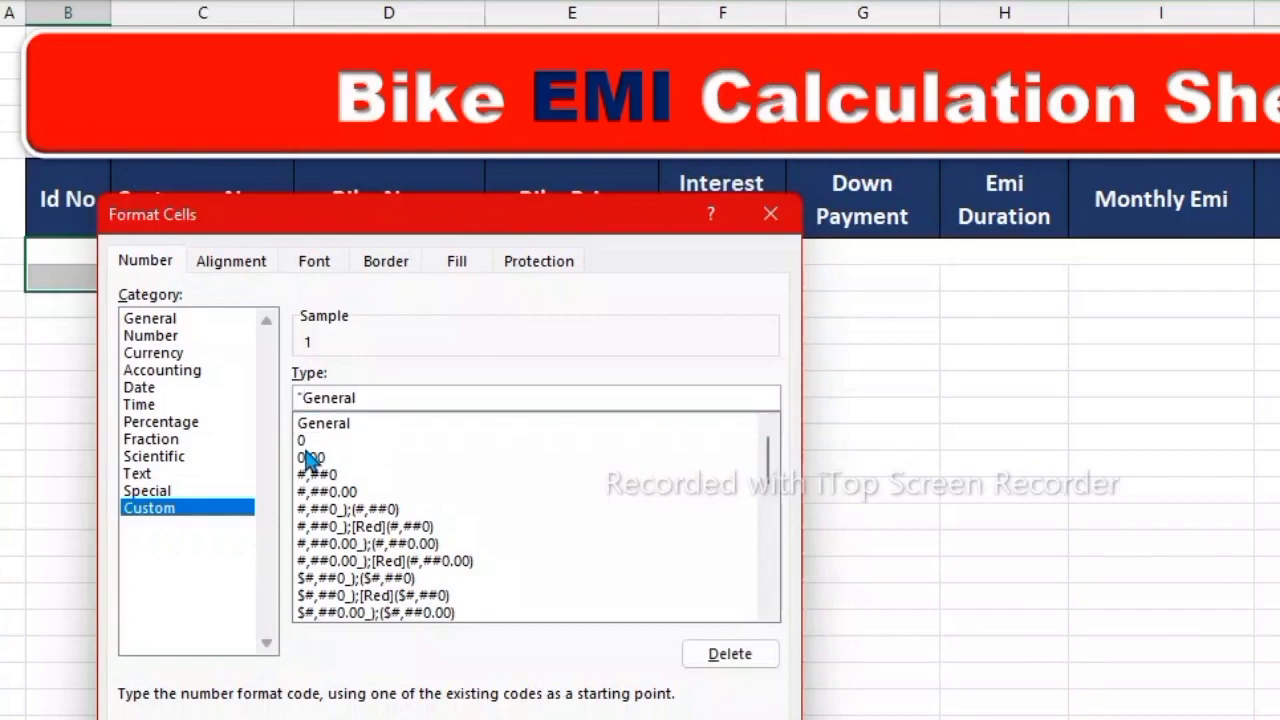
text(CS)
text( I)
text(D)
text( ")
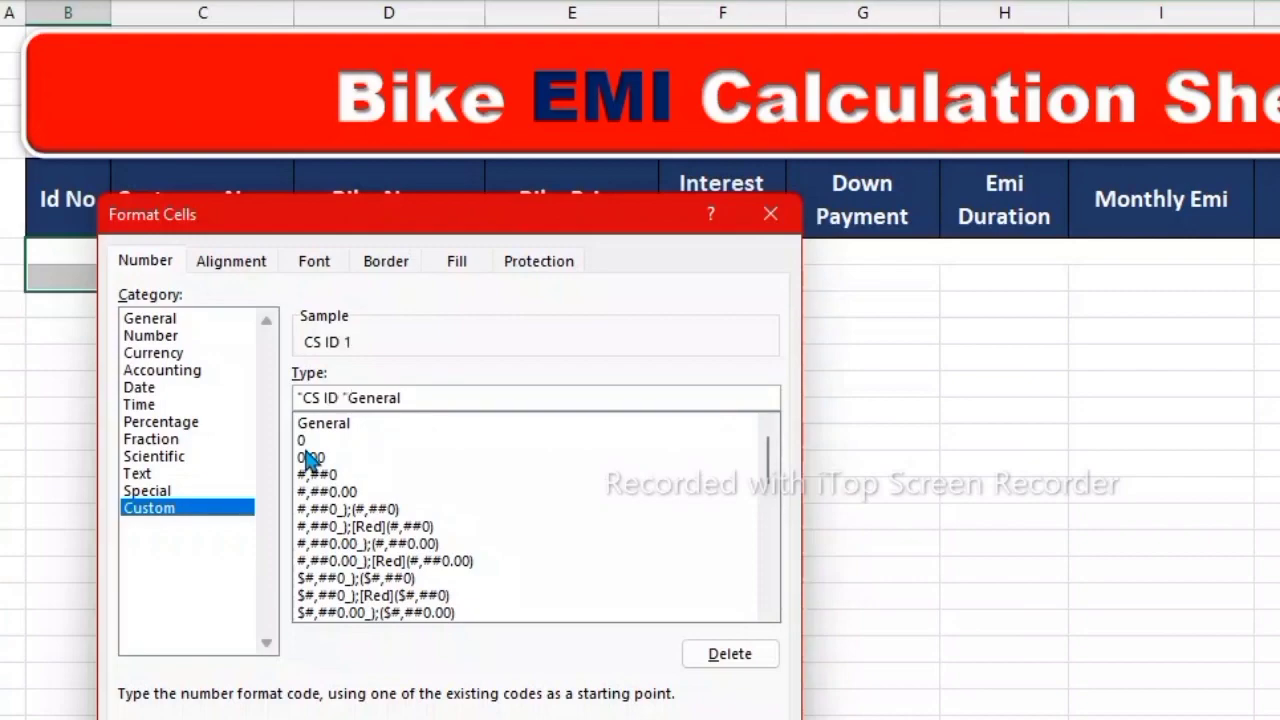
key(Return)
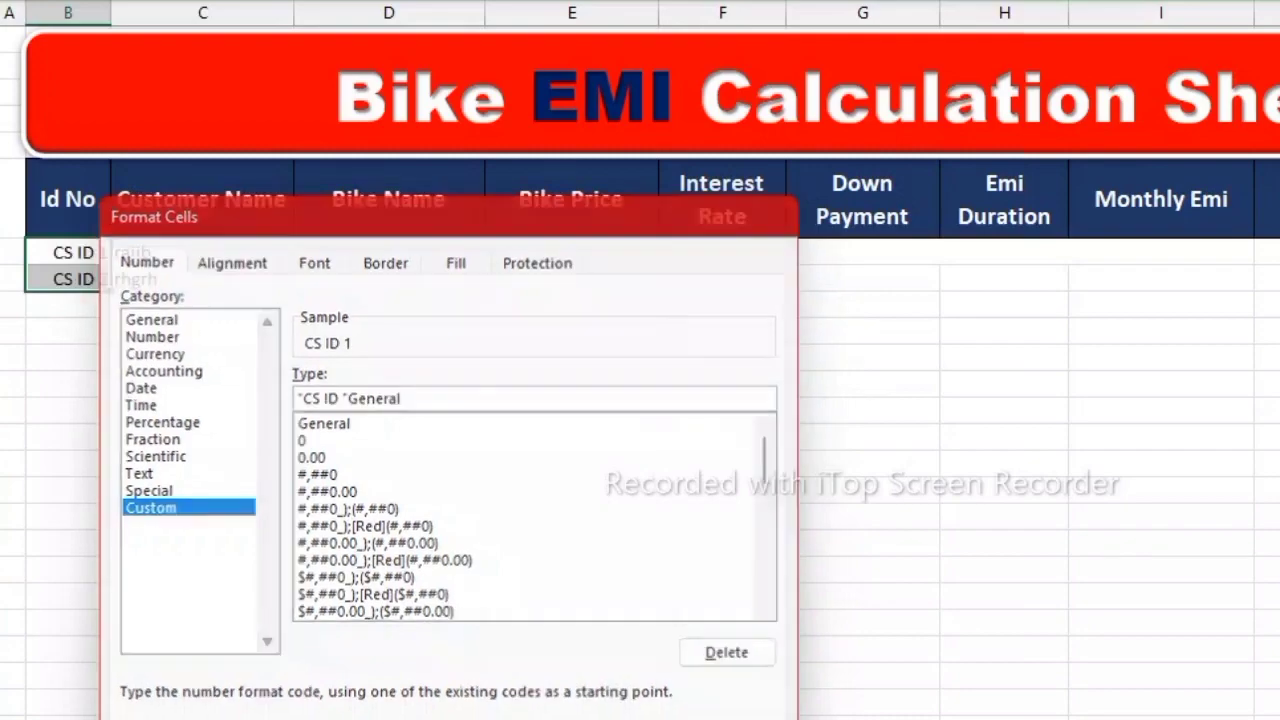
click(240, 490)
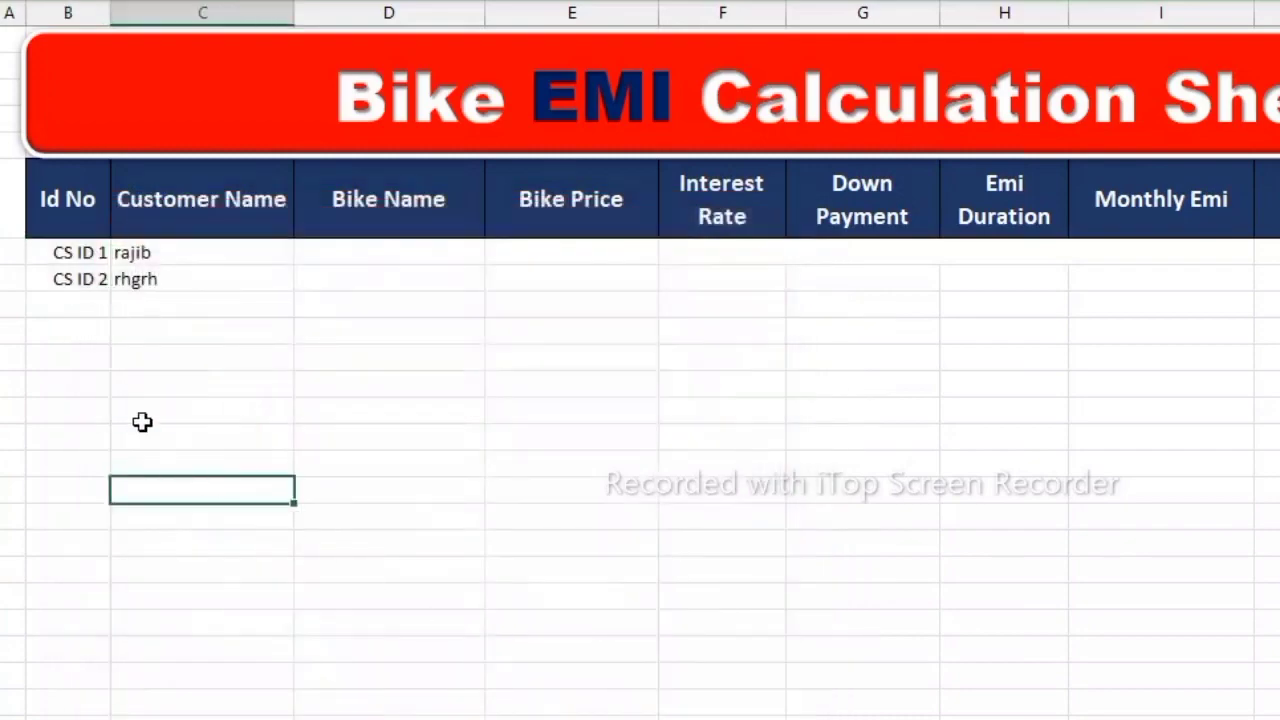
click(90, 282)
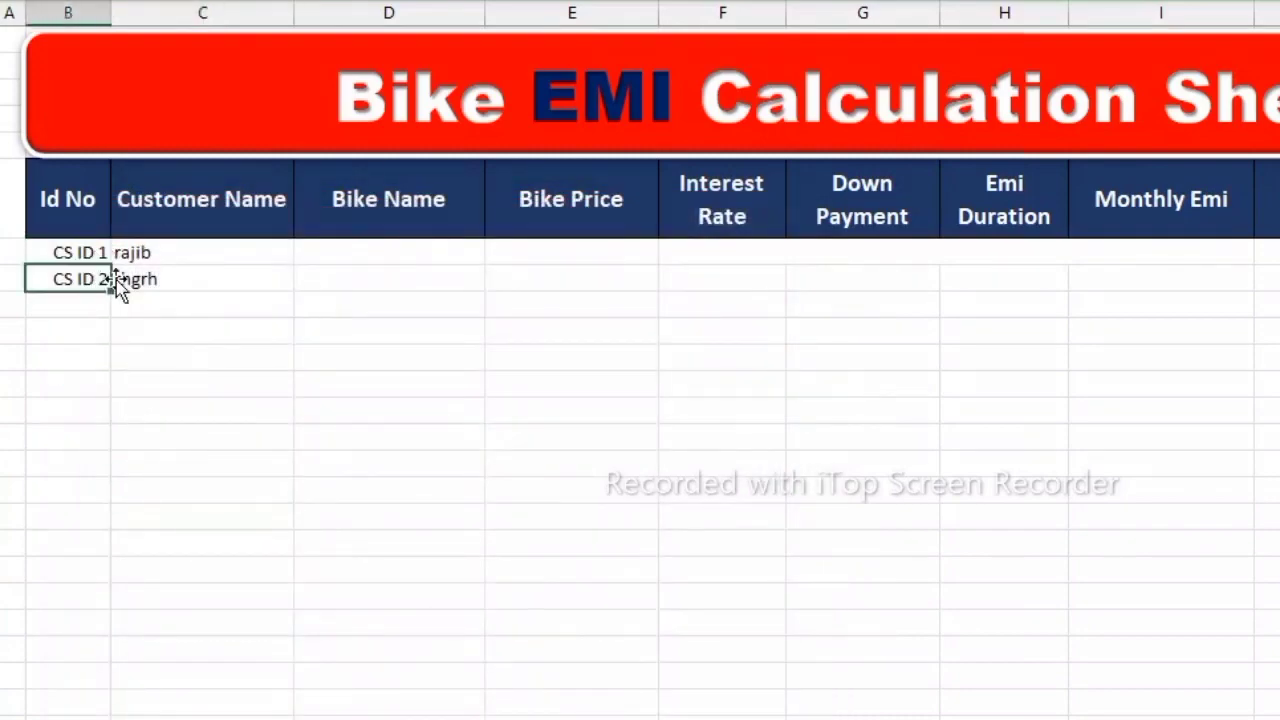
drag(113, 295, 114, 317)
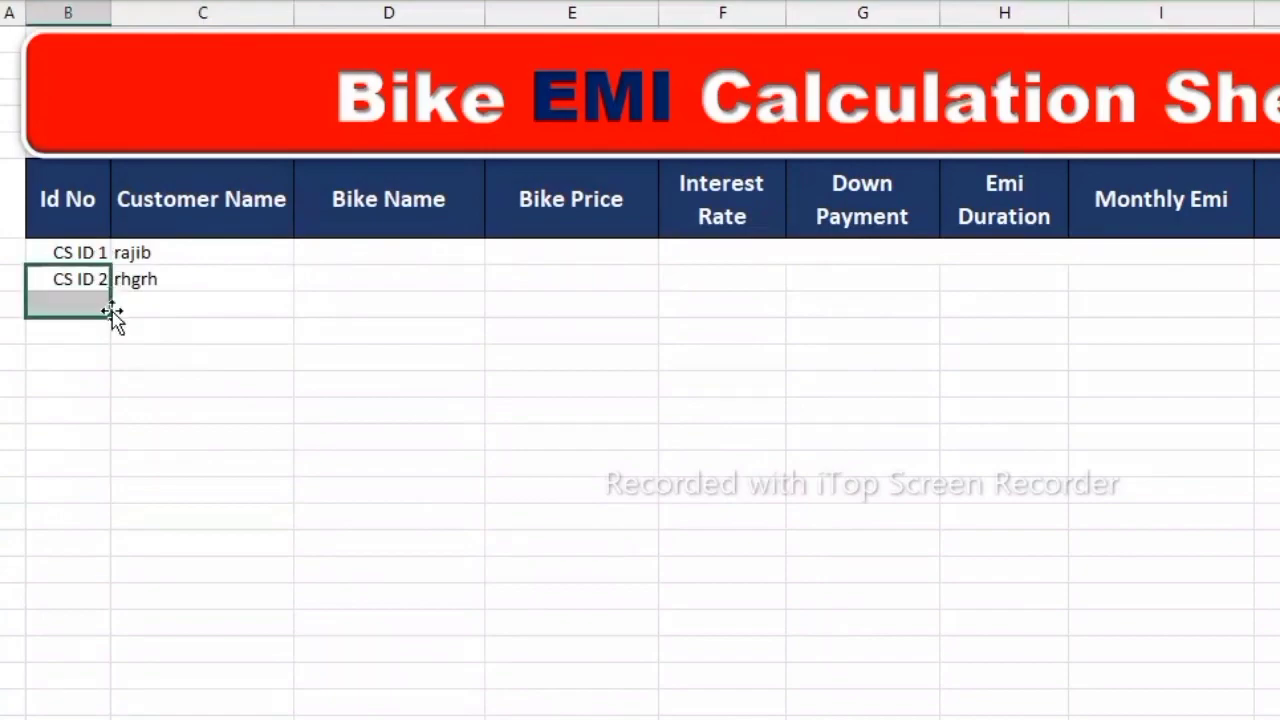
Enter a third customer name so CS ID 3 appears beside it
click(165, 316)
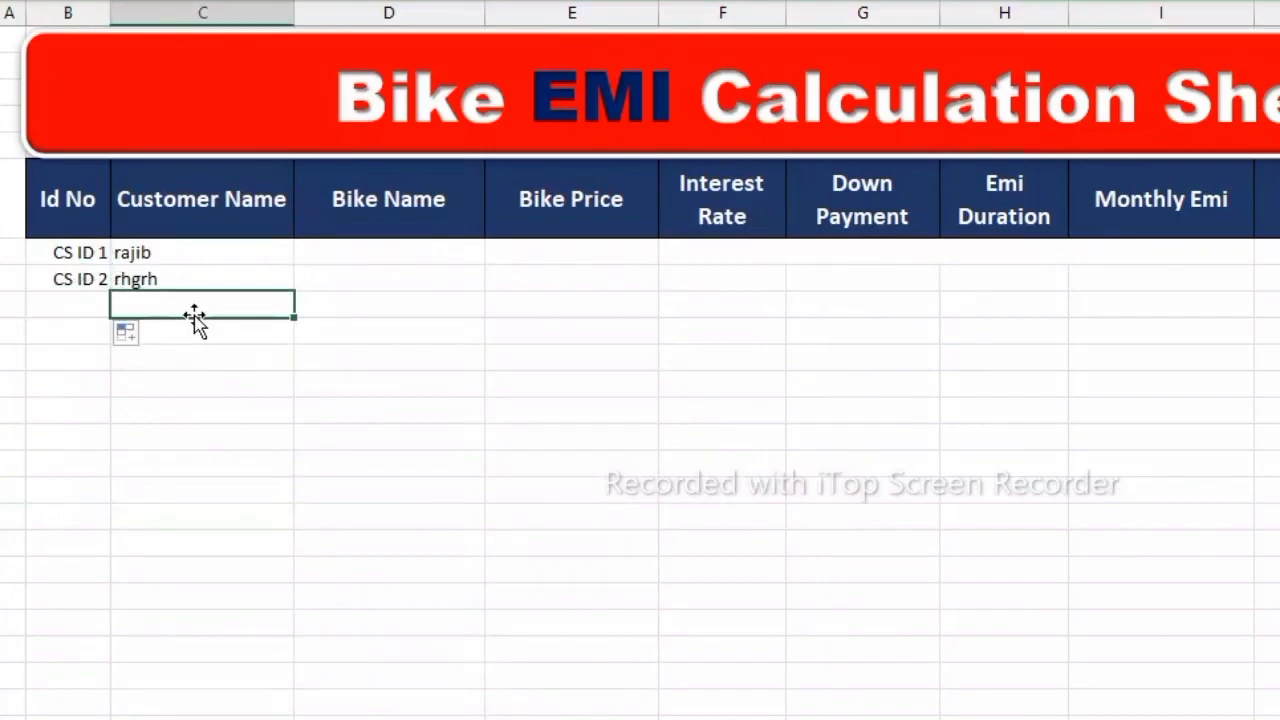
text(V)
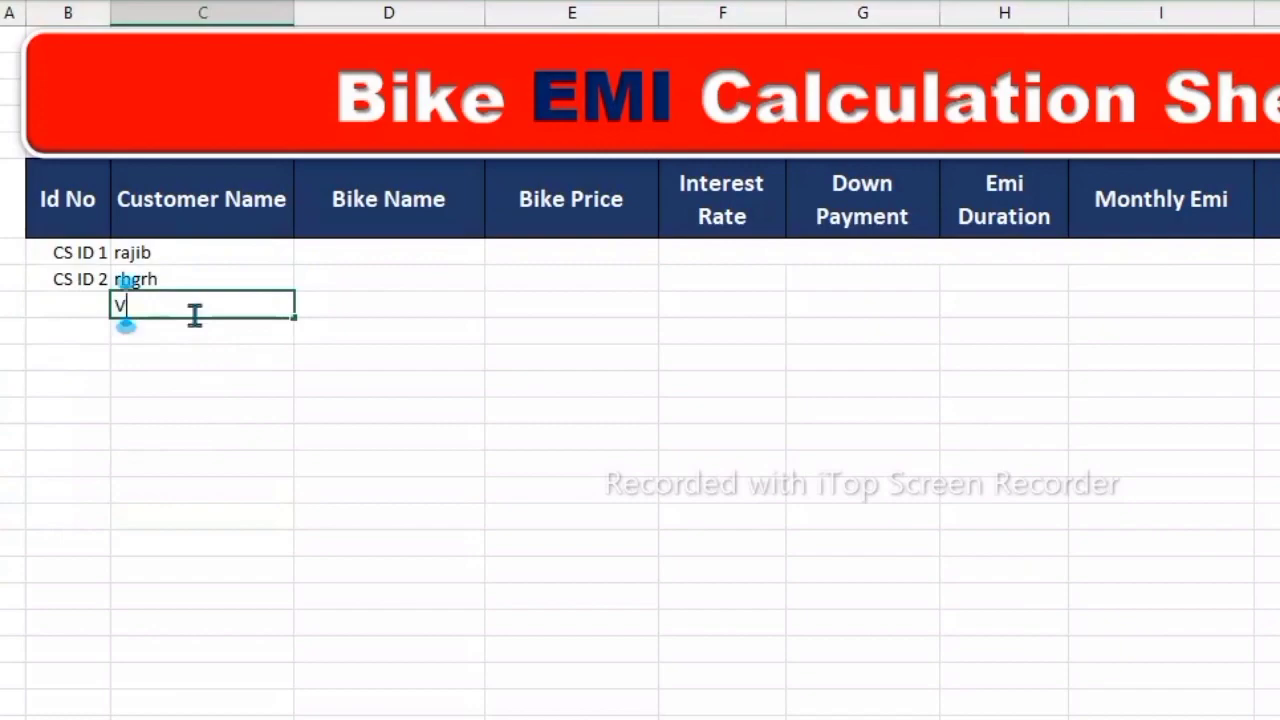
text(IRAT)
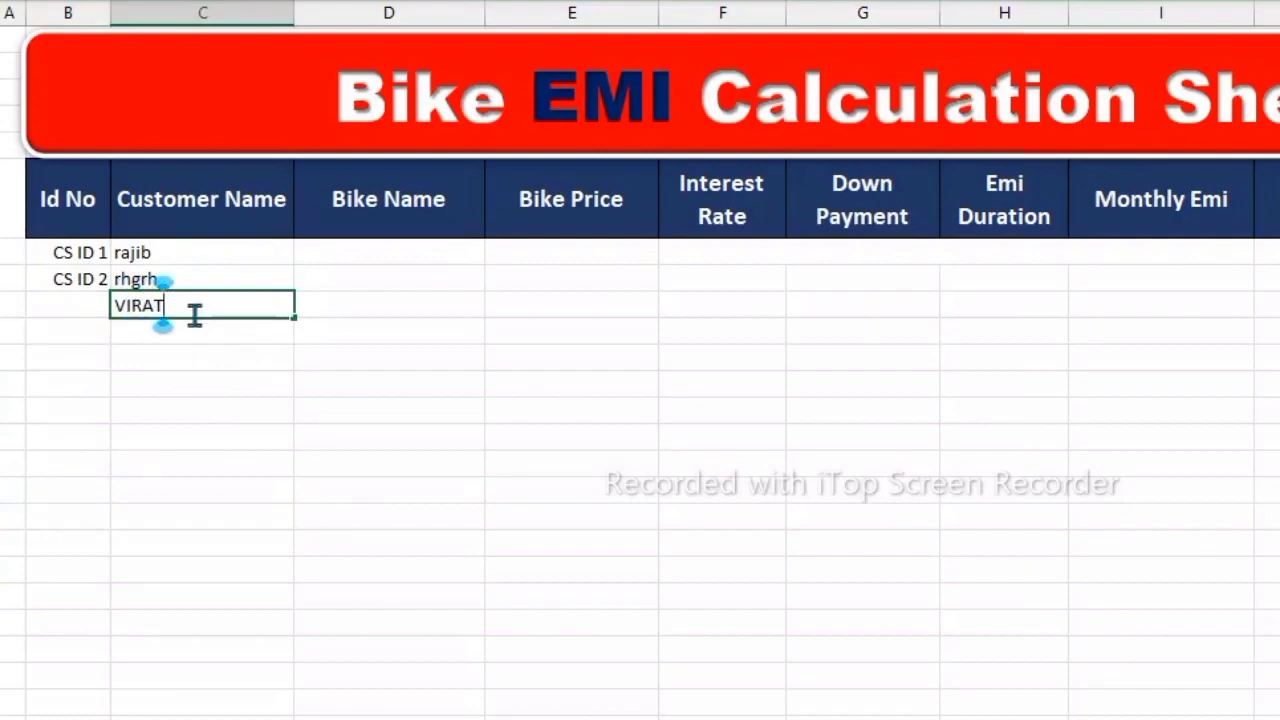
key(Return)
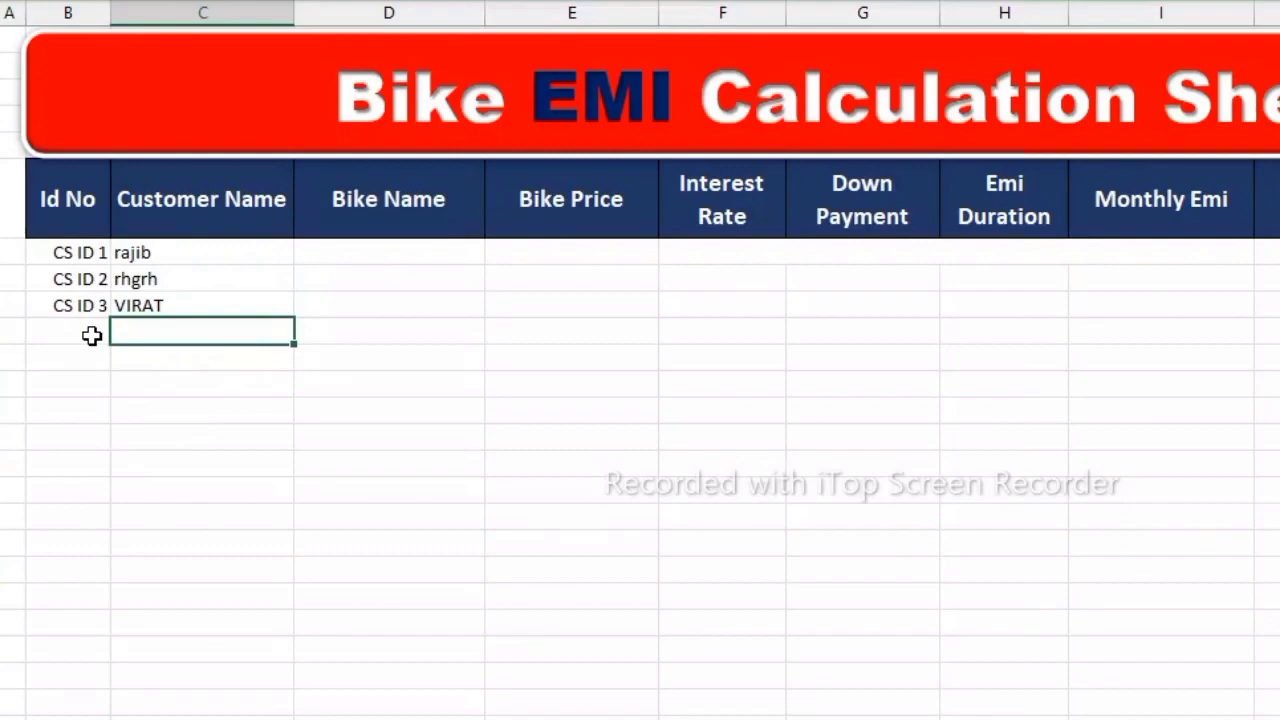
click(332, 257)
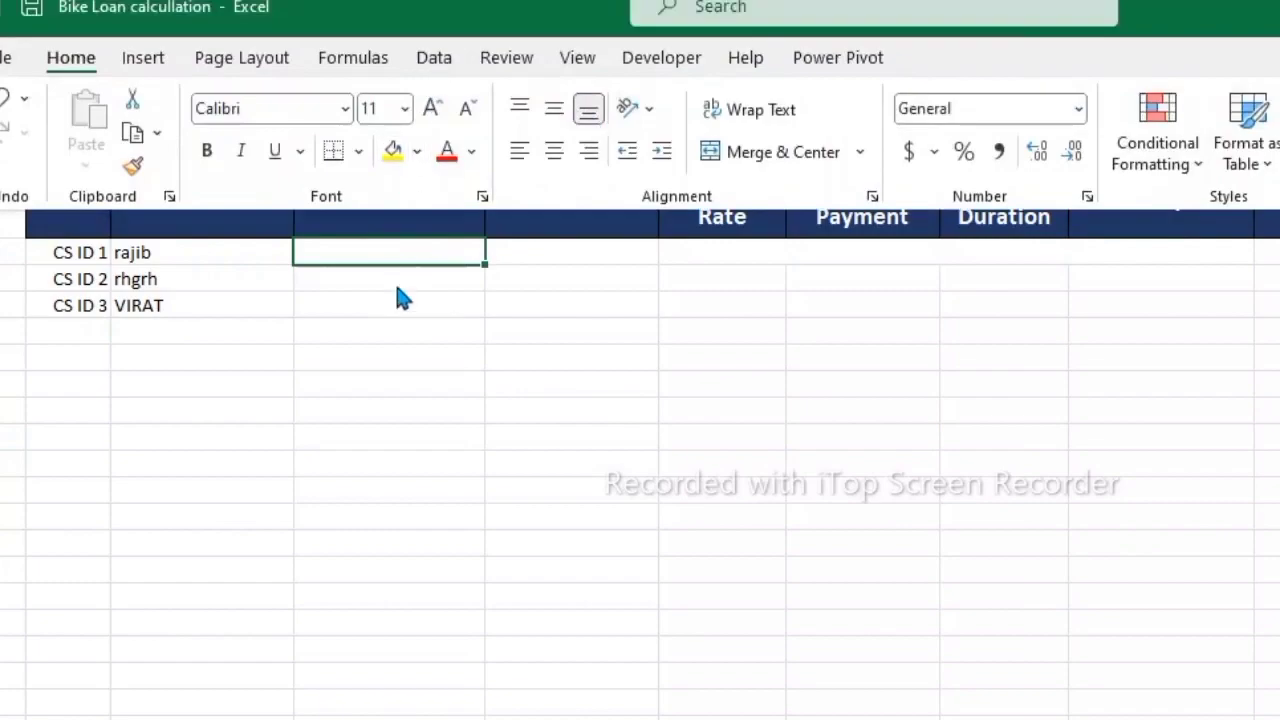
Add List data validation to the first Bike Name cell, sourced from Sheet2!$F$6:$F$13
click(452, 66)
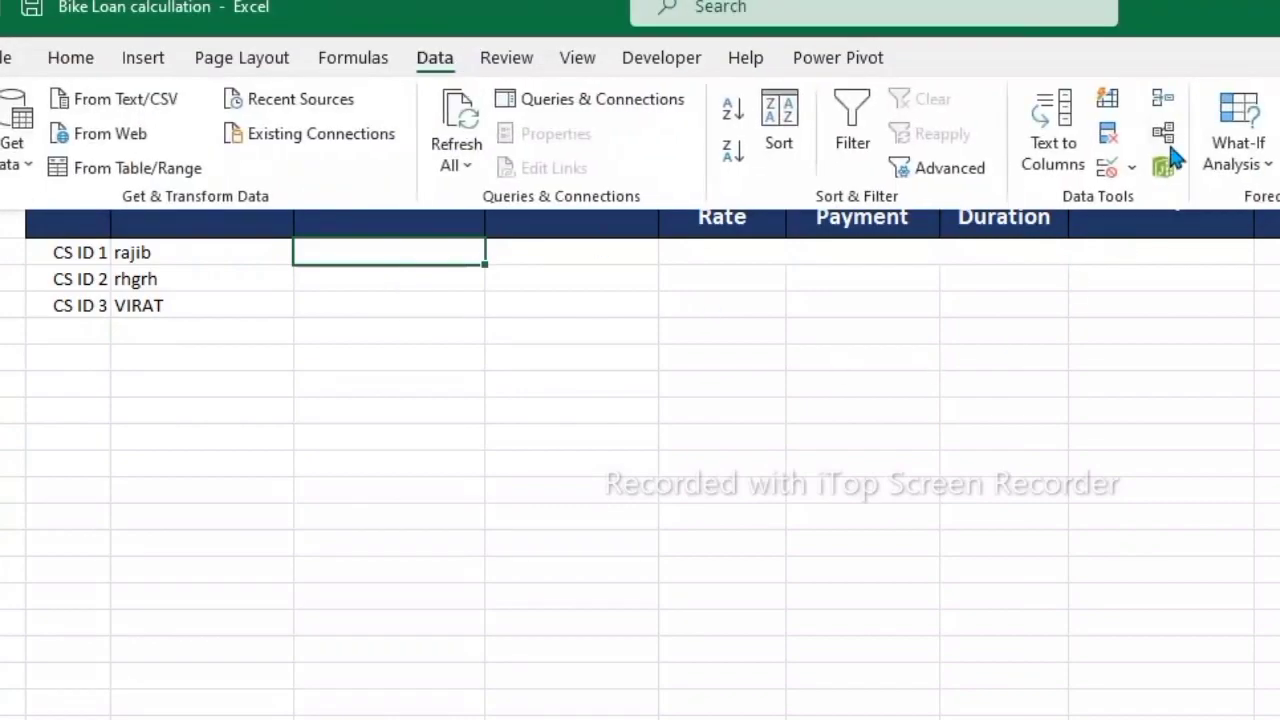
click(1131, 166)
click(1136, 212)
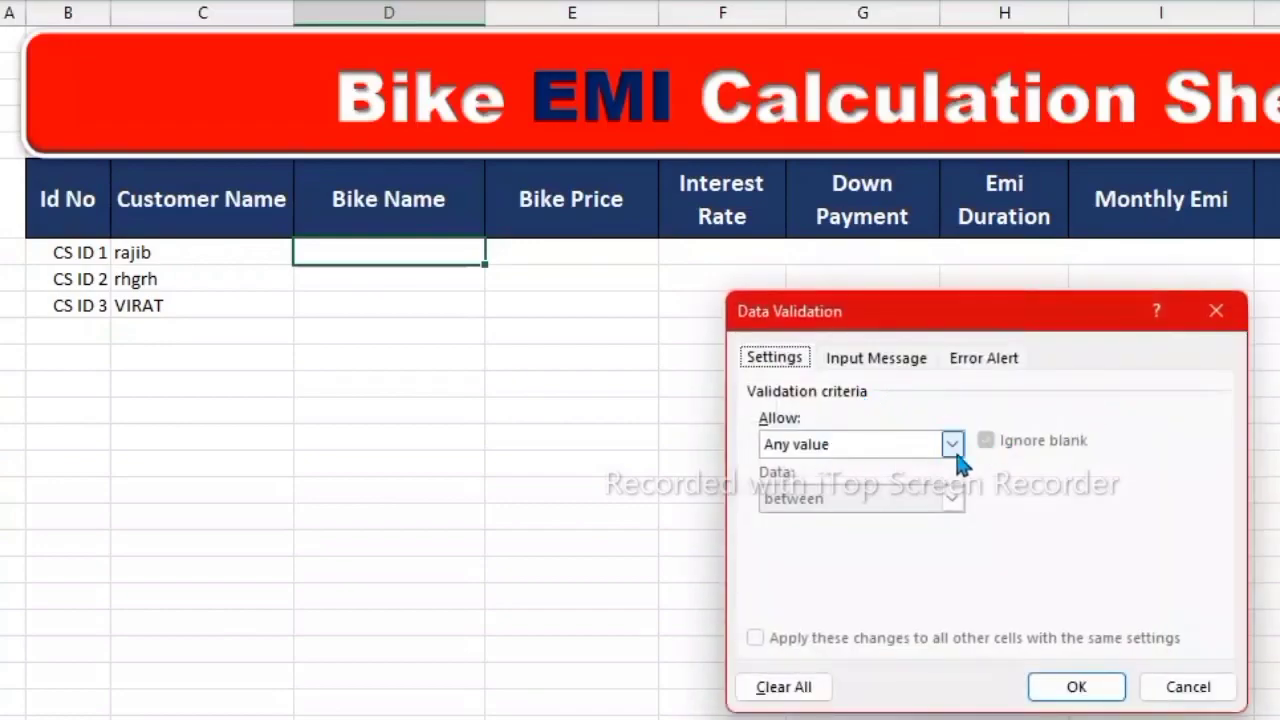
click(953, 445)
click(870, 520)
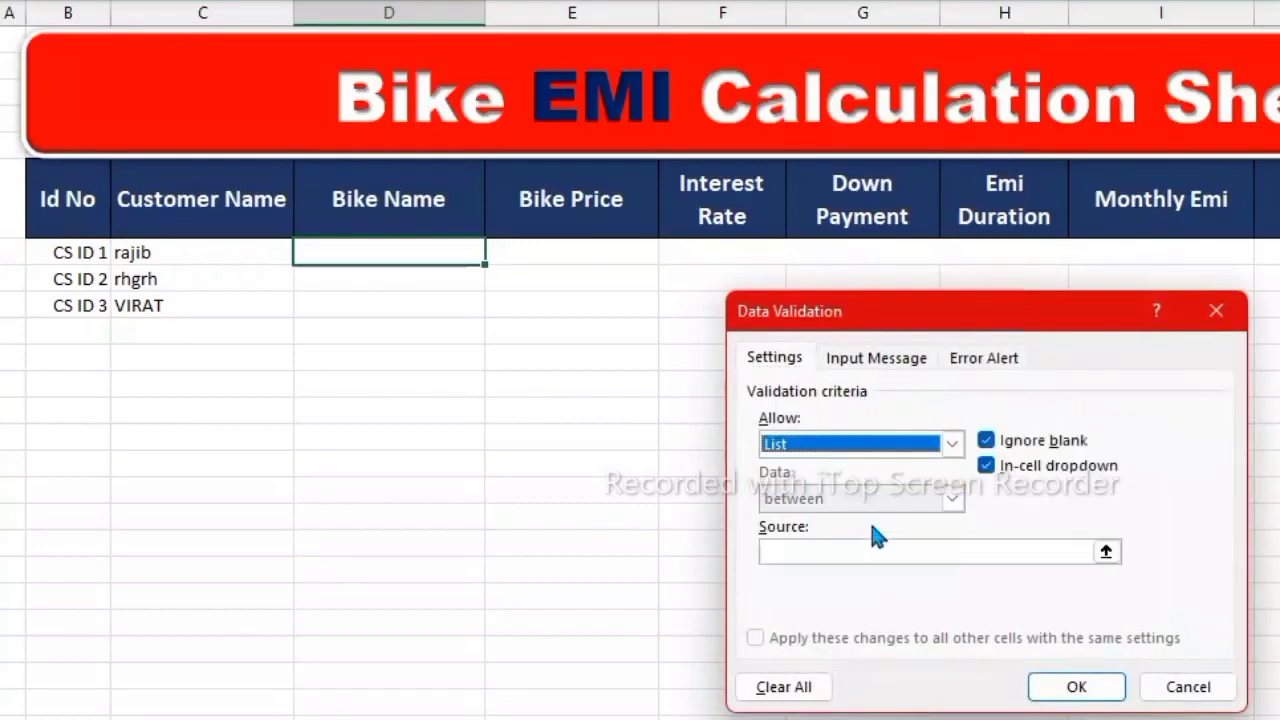
click(791, 553)
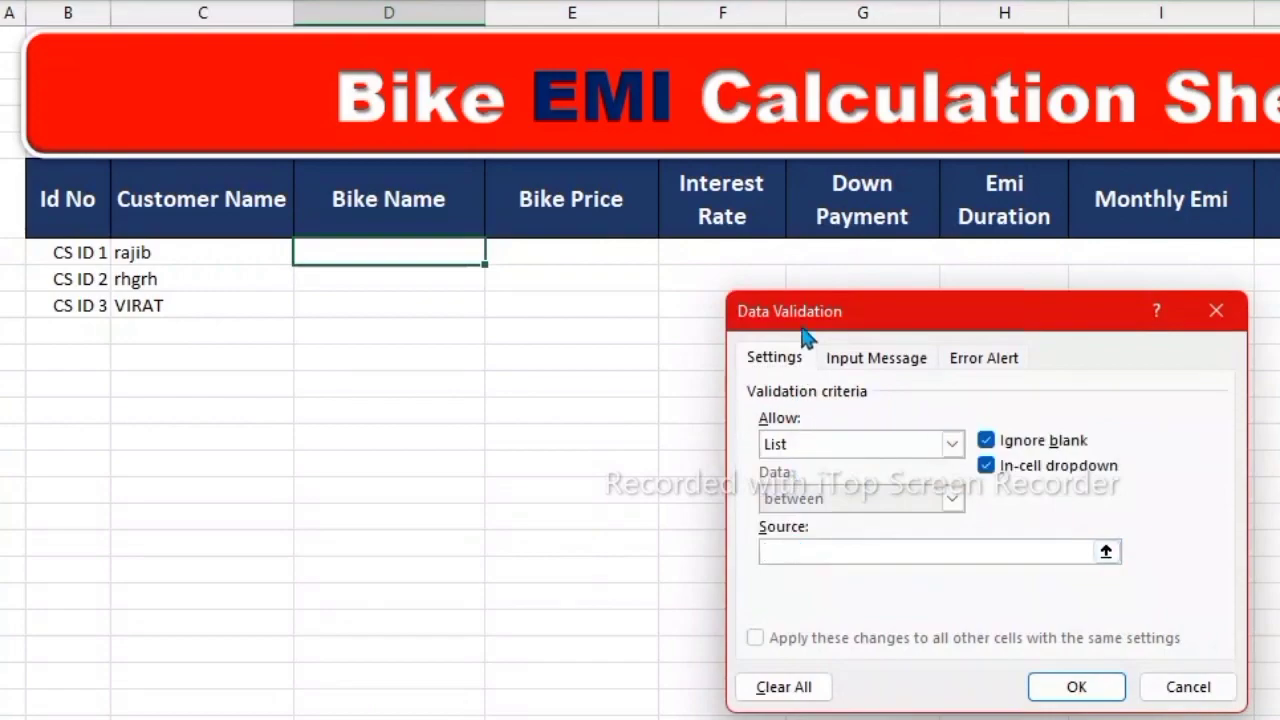
drag(803, 315, 637, 270)
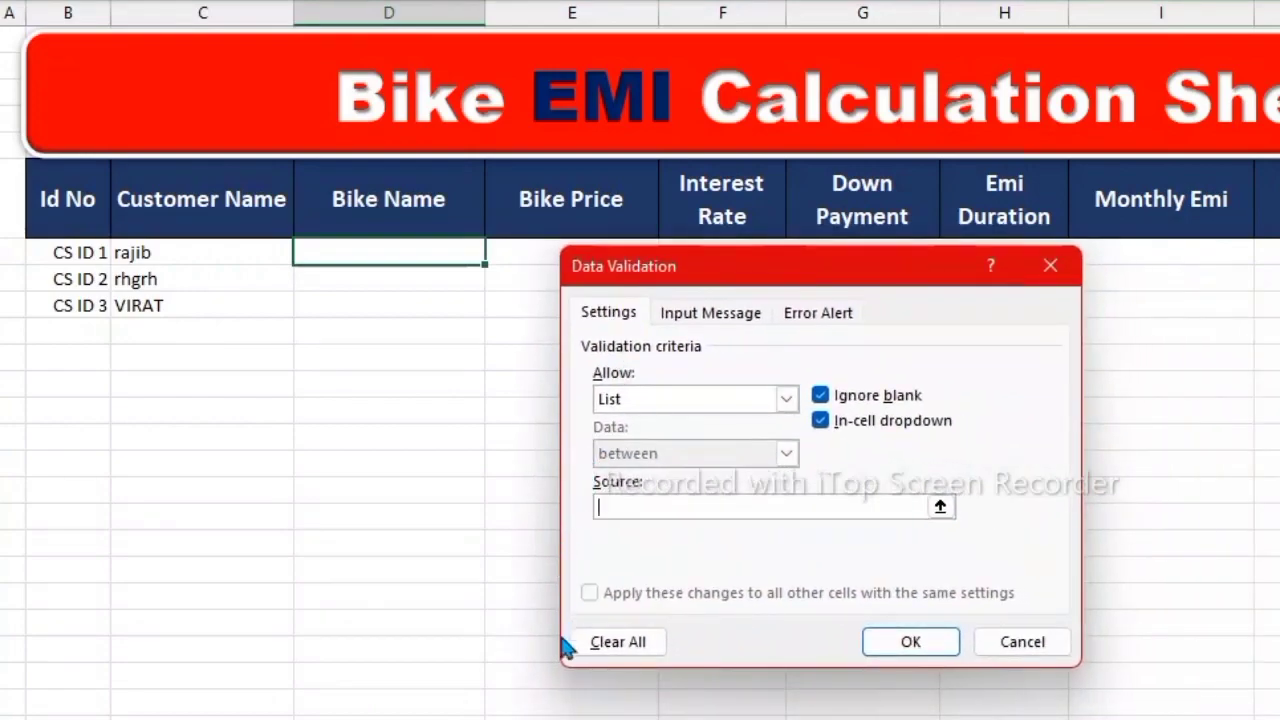
key(ctrl+Page_Down)
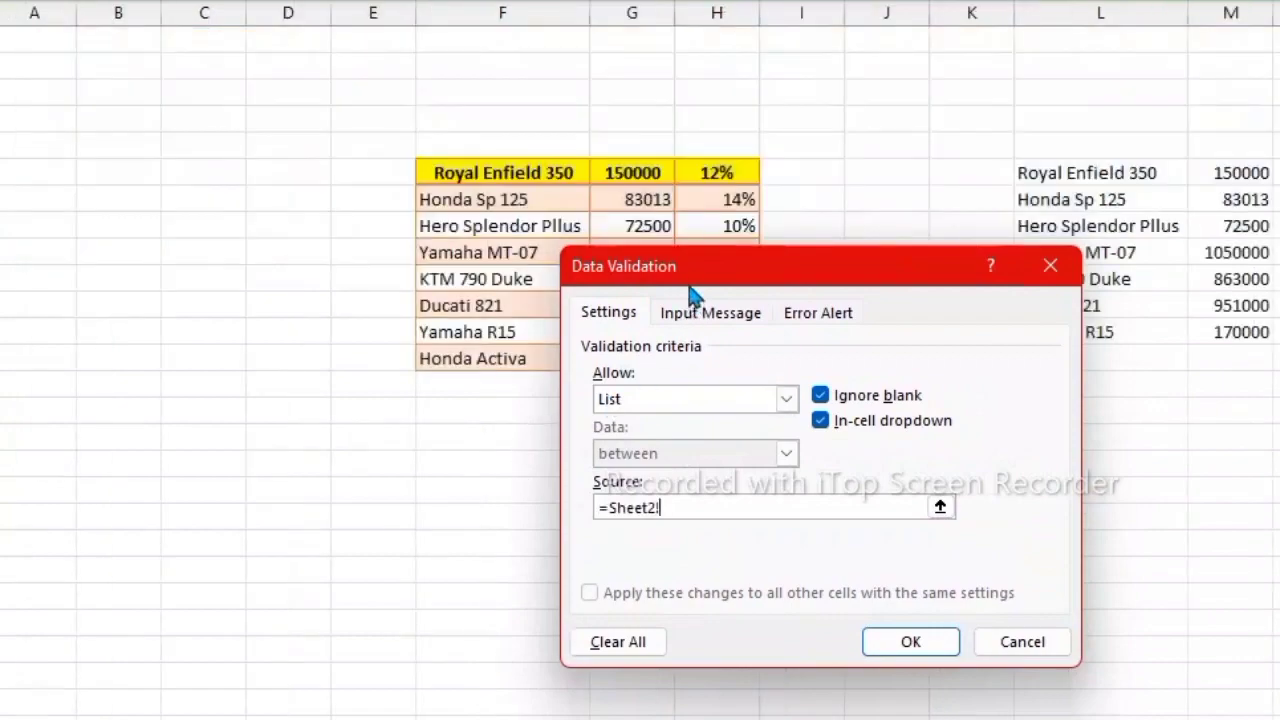
drag(693, 268, 631, 455)
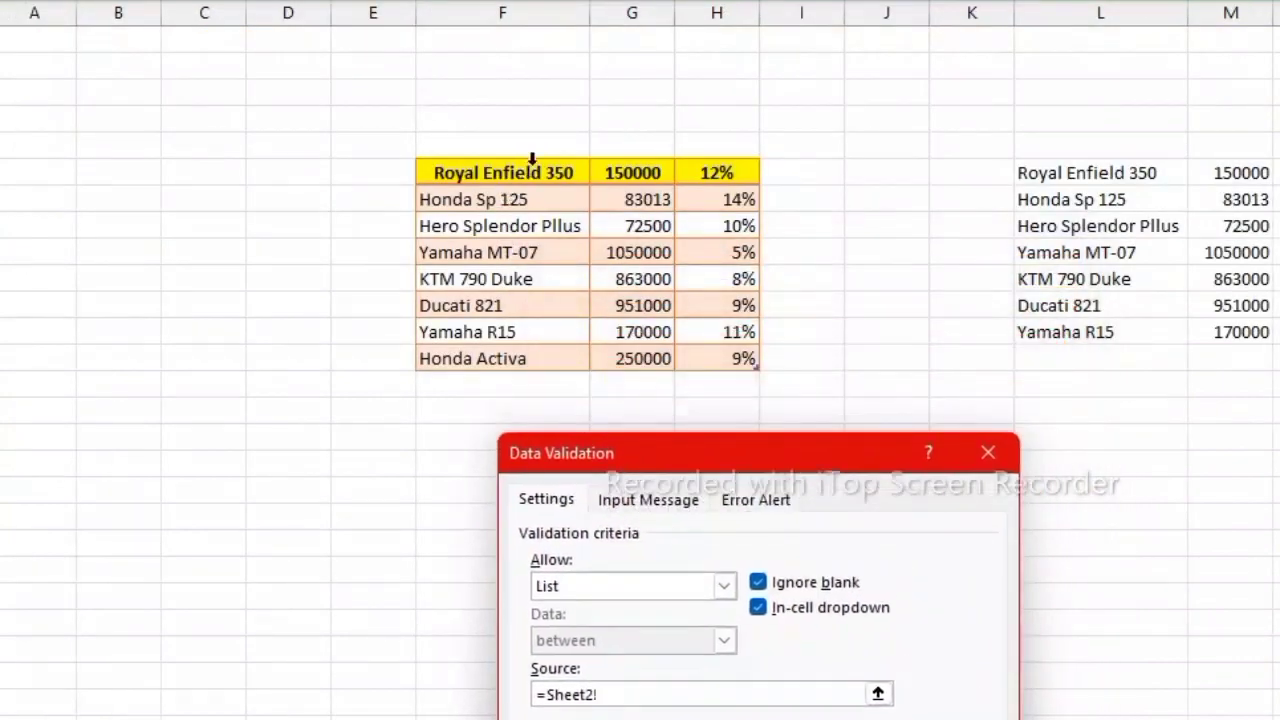
drag(531, 172, 540, 360)
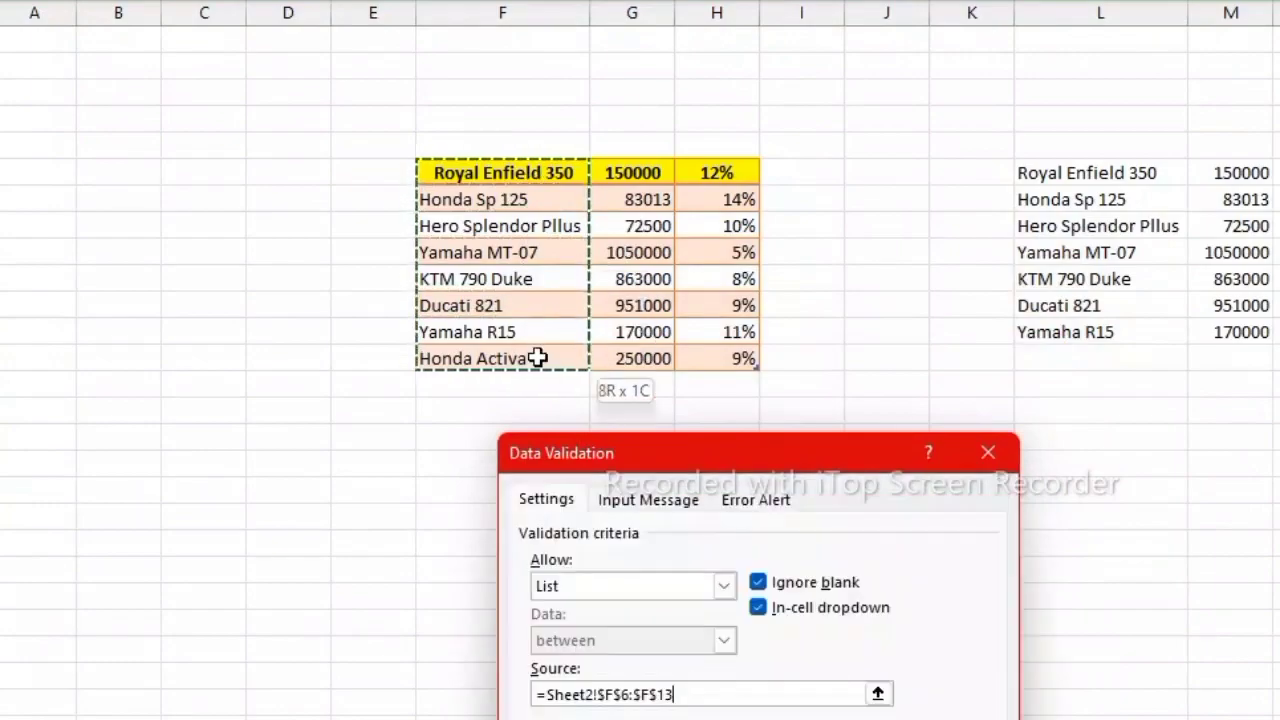
key(Return)
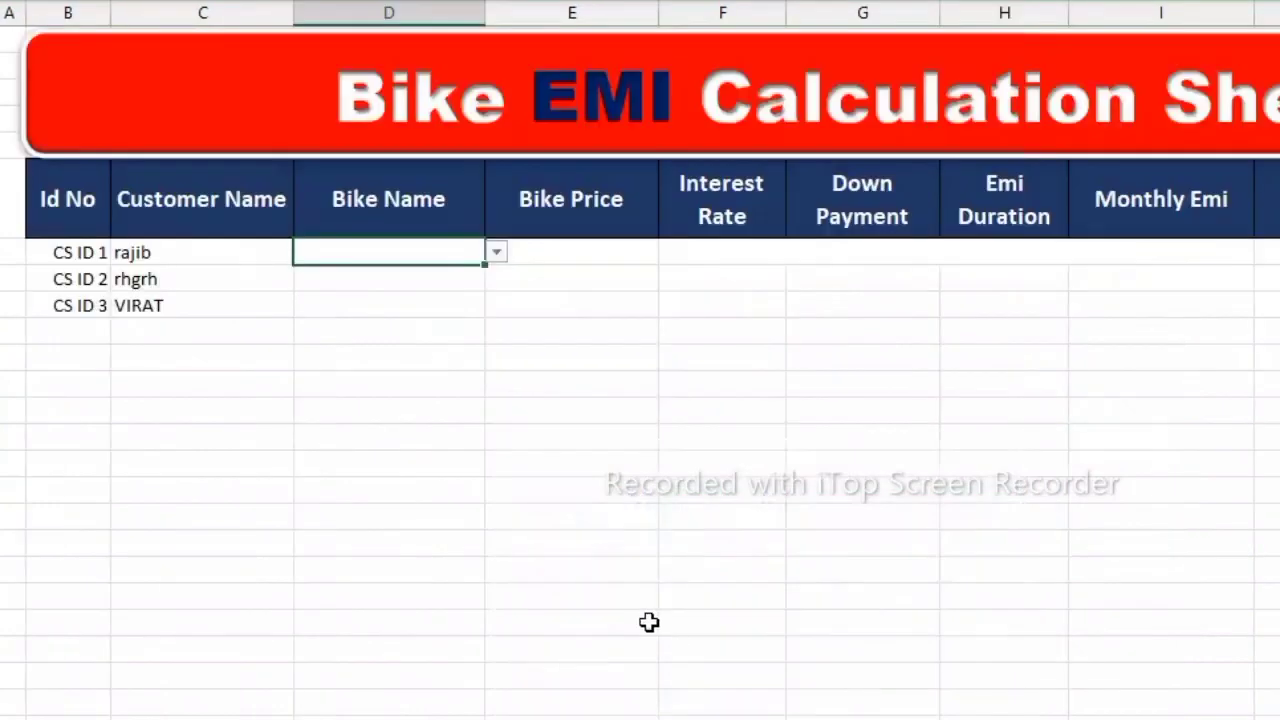
Test the first Bike Name cell's dropdown of bike models
click(570, 543)
click(449, 235)
click(464, 249)
click(494, 251)
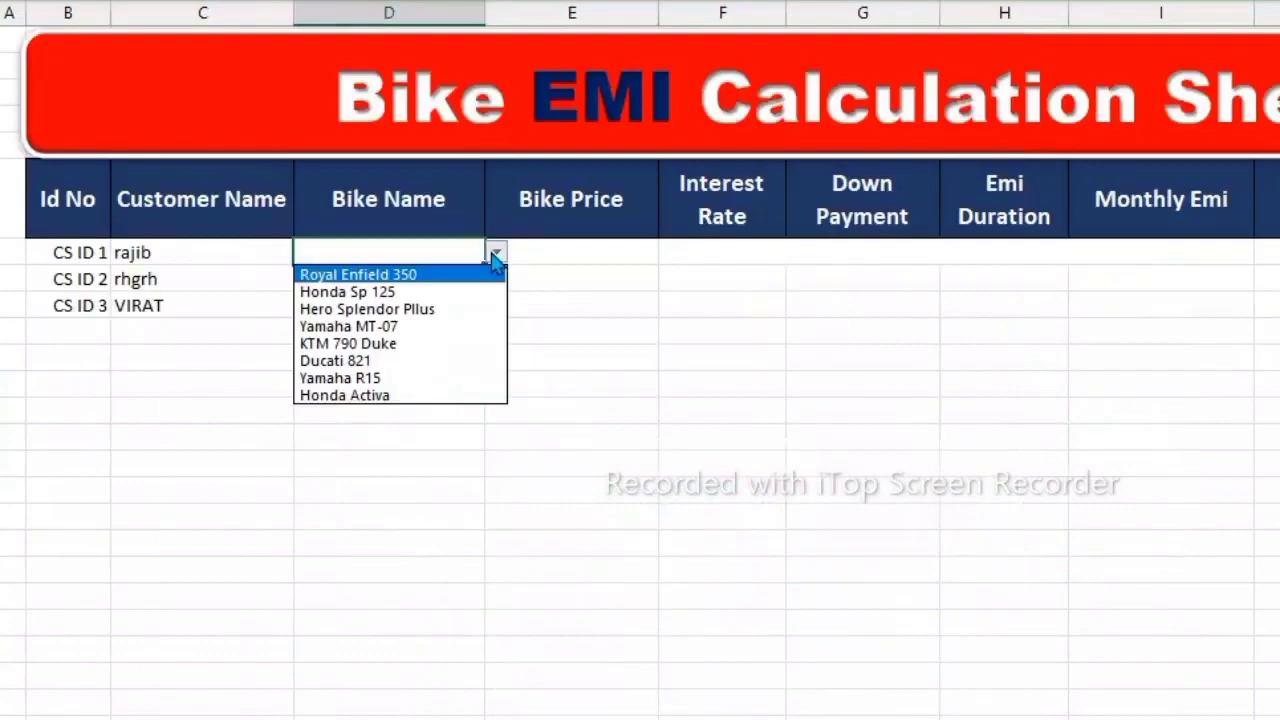
click(601, 423)
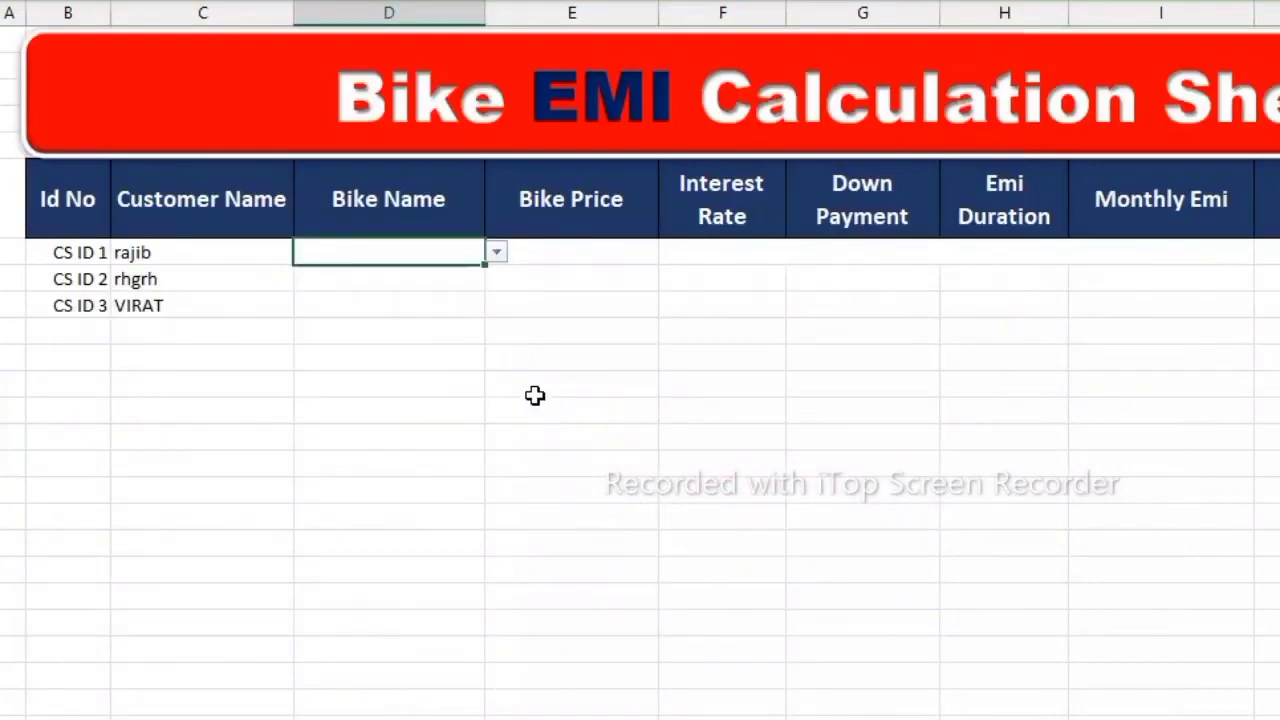
Choose Royal Enfield 350 as the first customer's bike
click(533, 258)
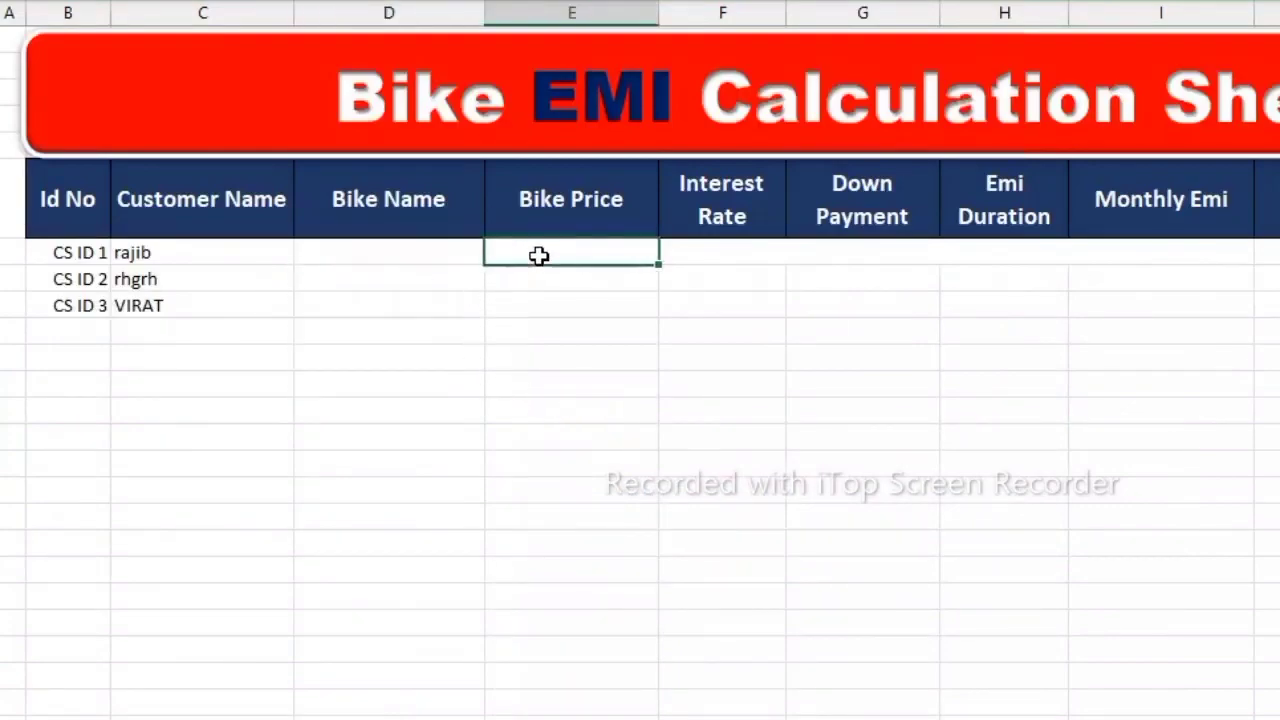
click(460, 251)
click(494, 254)
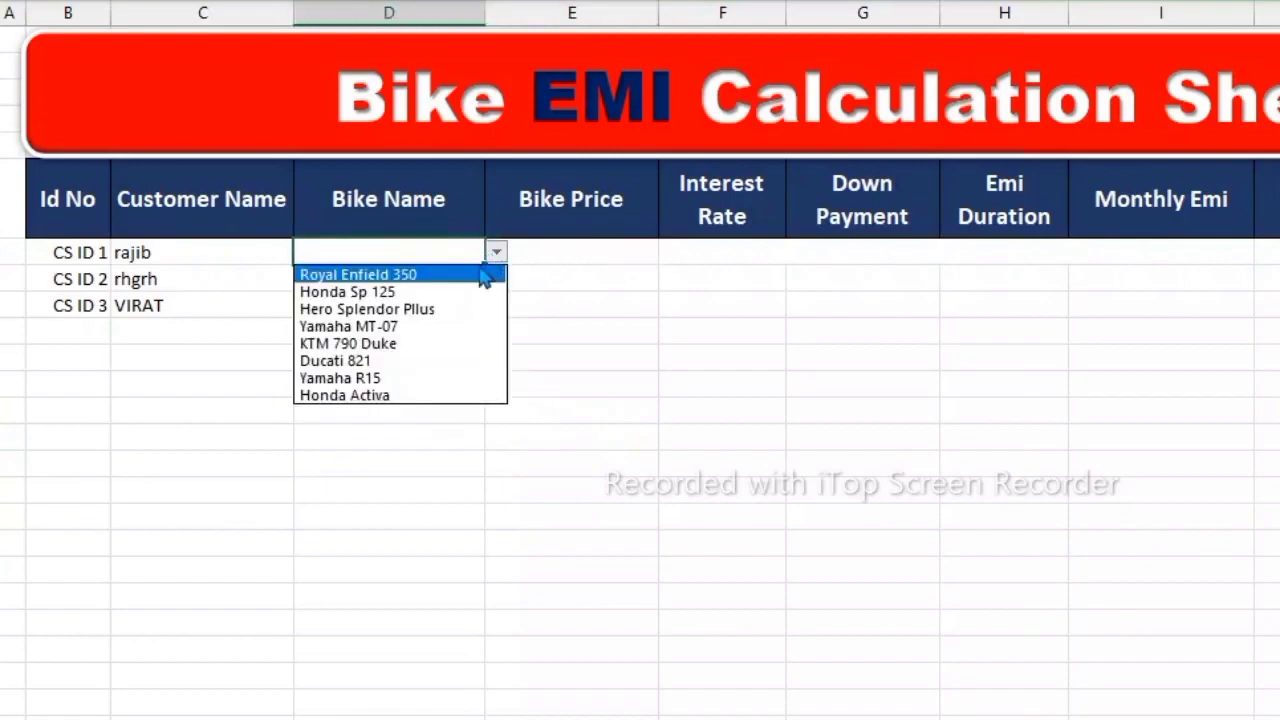
click(401, 276)
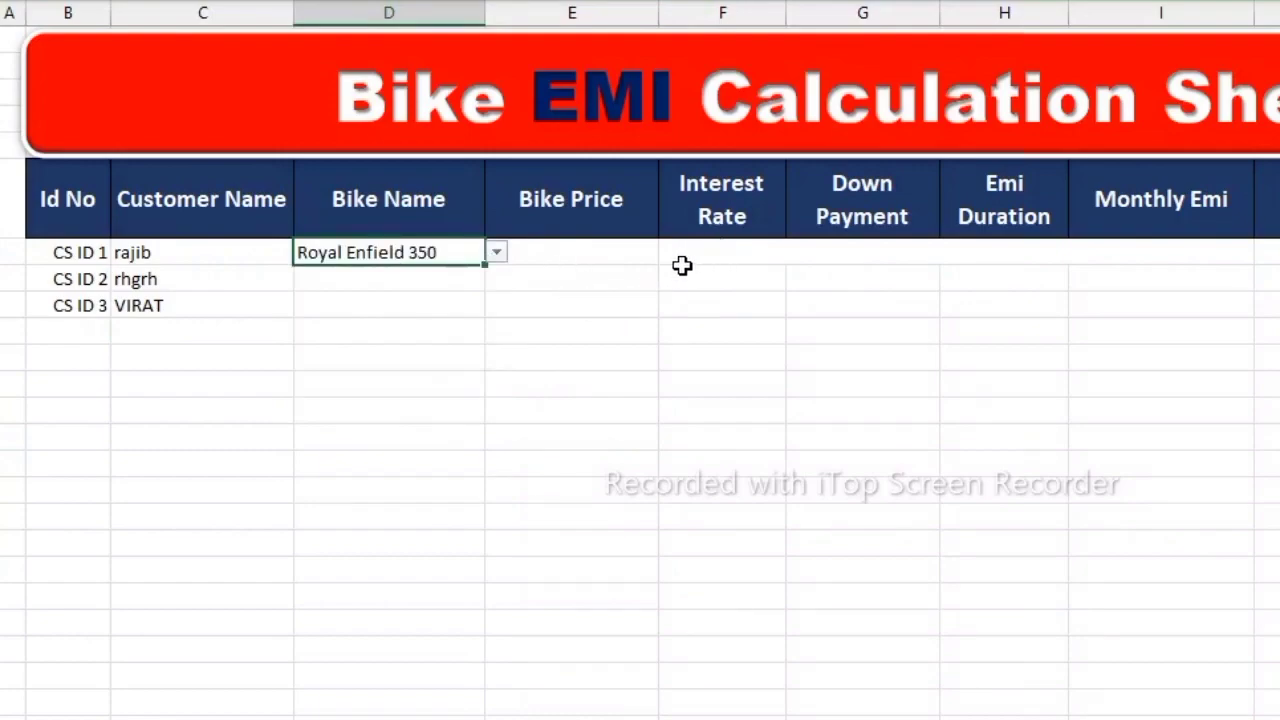
Unmerge the Interest Rate through Monthly Emi cells with Merge & Center
click(767, 250)
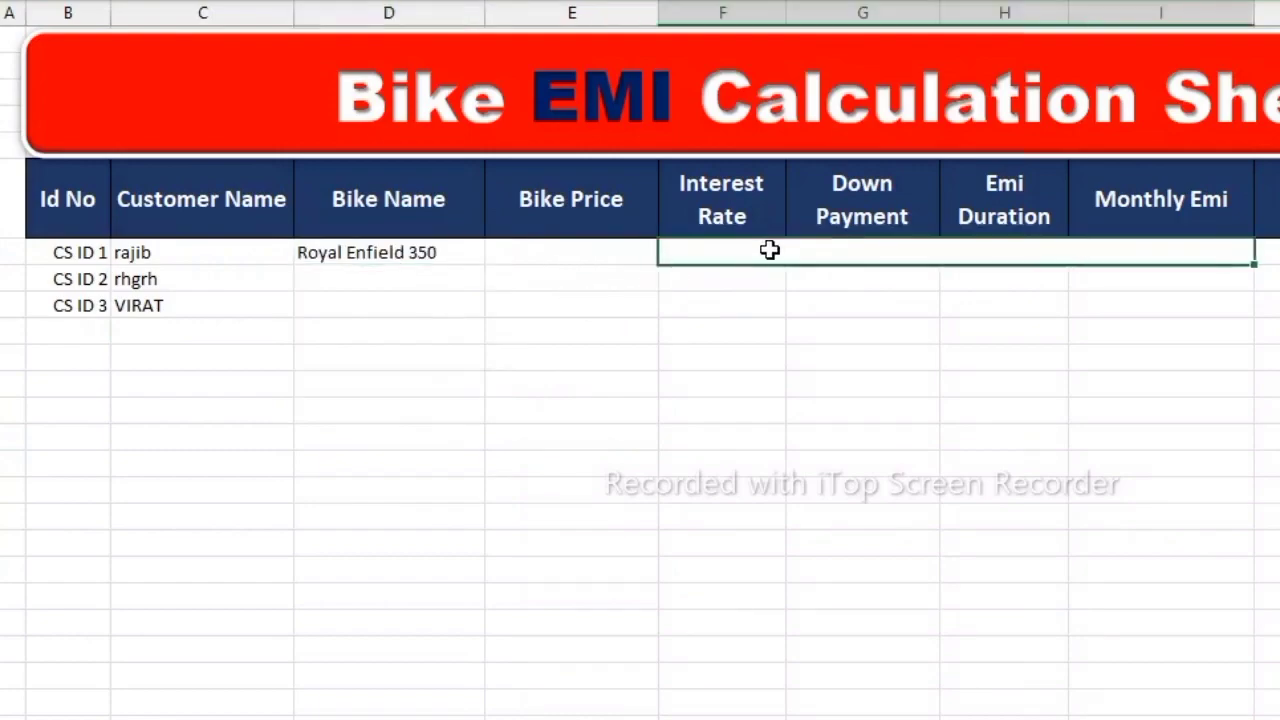
click(716, 347)
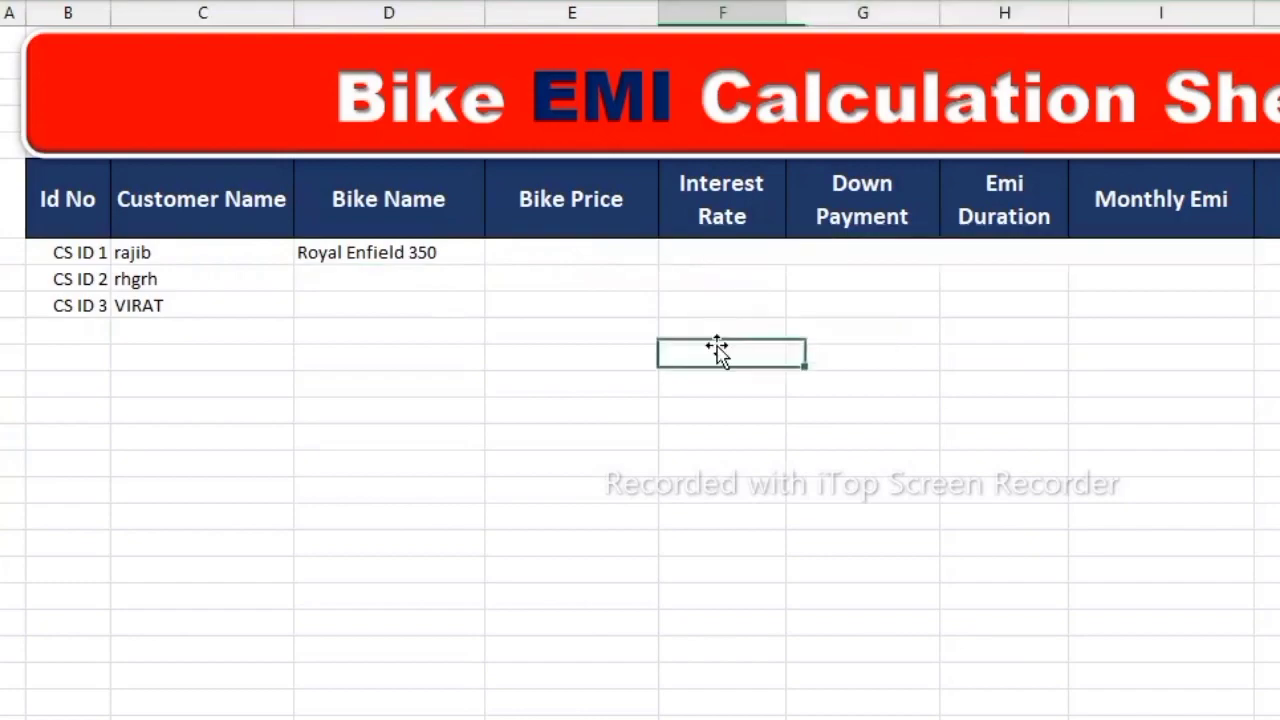
click(722, 262)
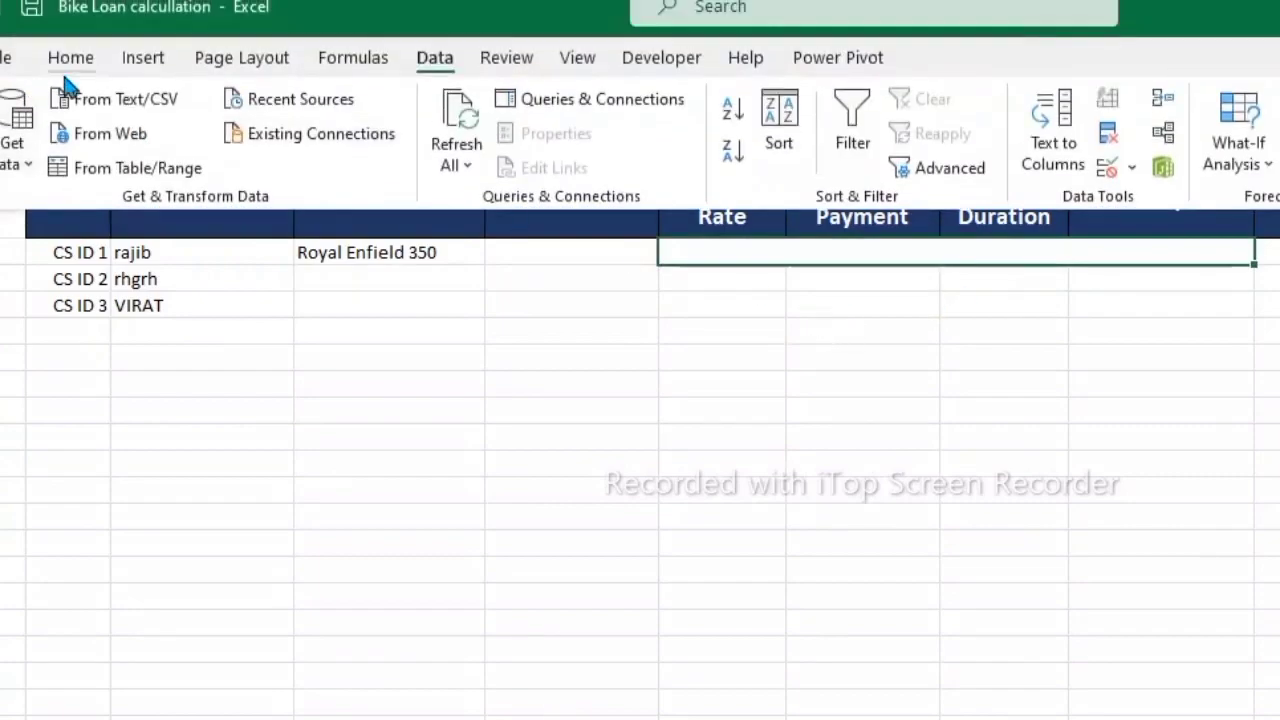
click(70, 57)
click(796, 165)
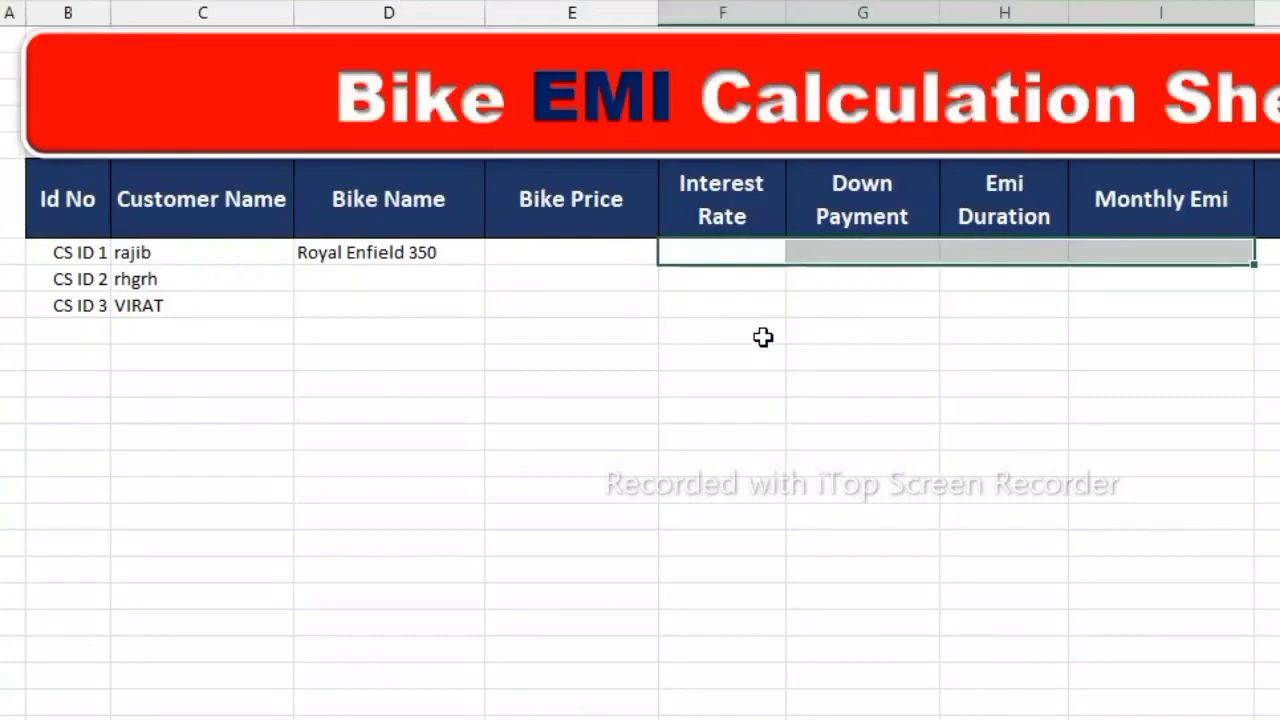
click(764, 338)
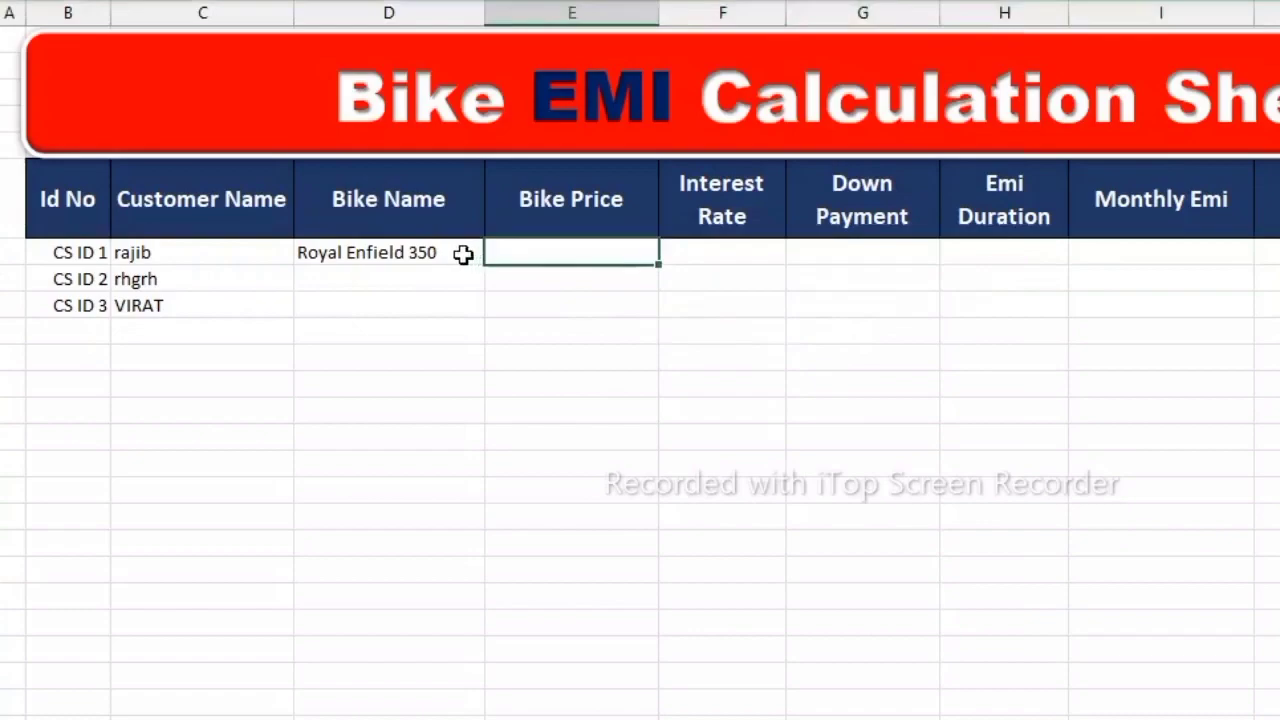
click(464, 254)
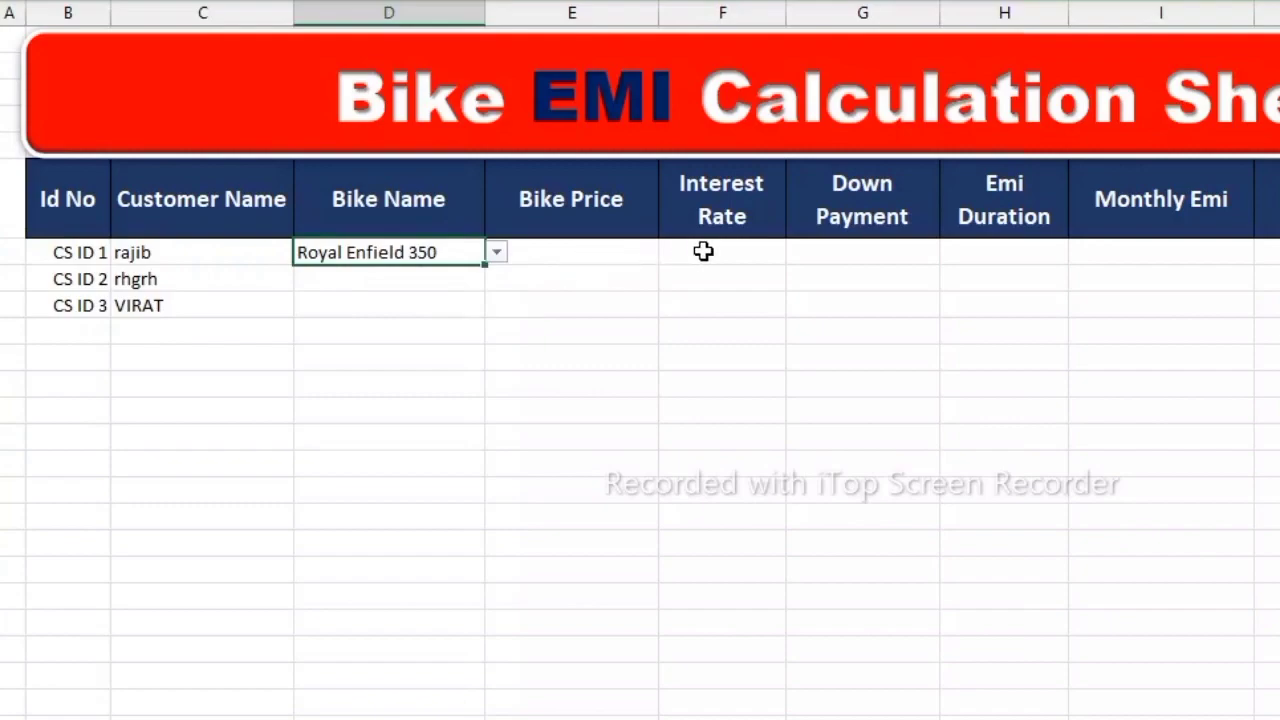
click(637, 244)
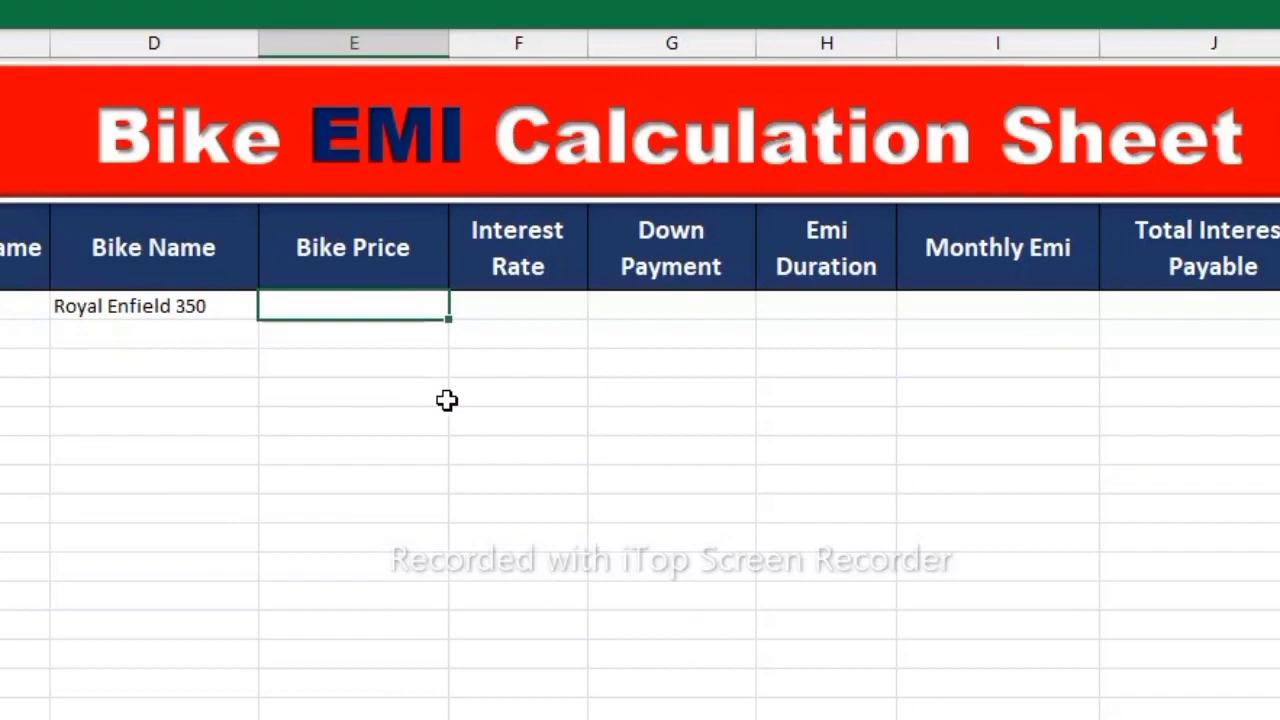
Enter =VLOOKUP(D7,Table6[#All],2,0) in the first Bike Price cell, returning 150000
text(=V)
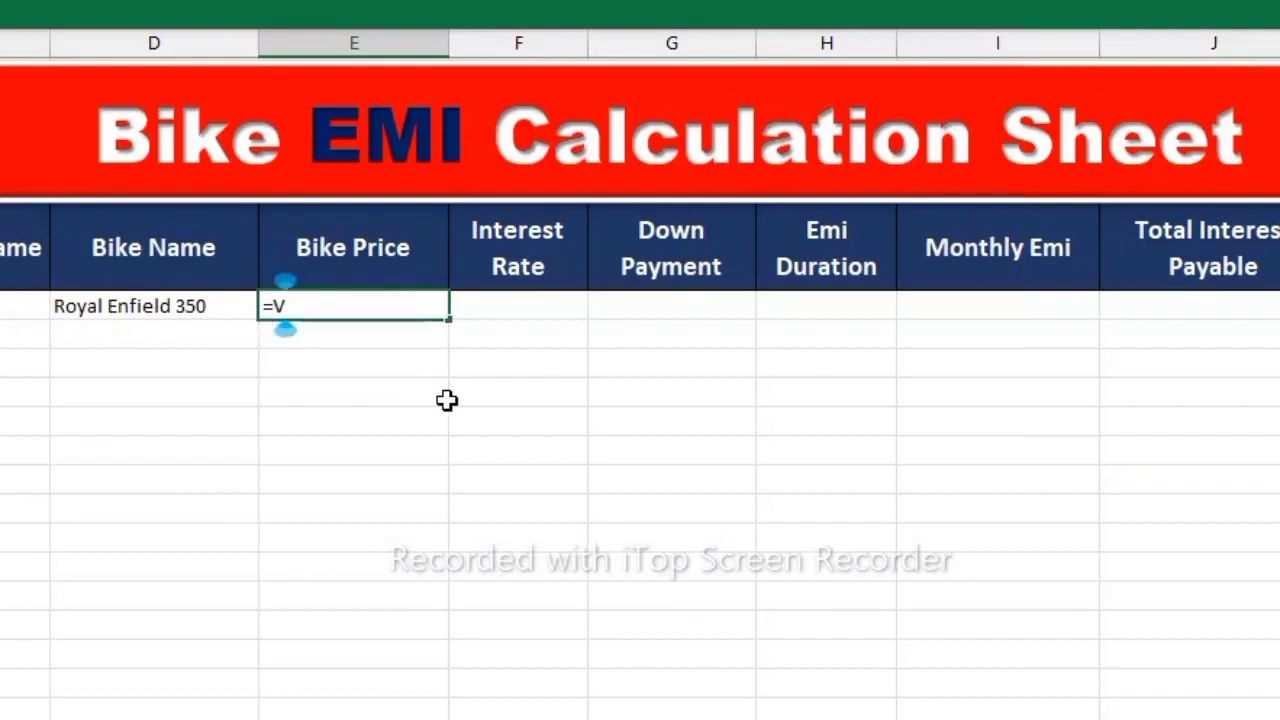
text(LL)
key(BackSpace)
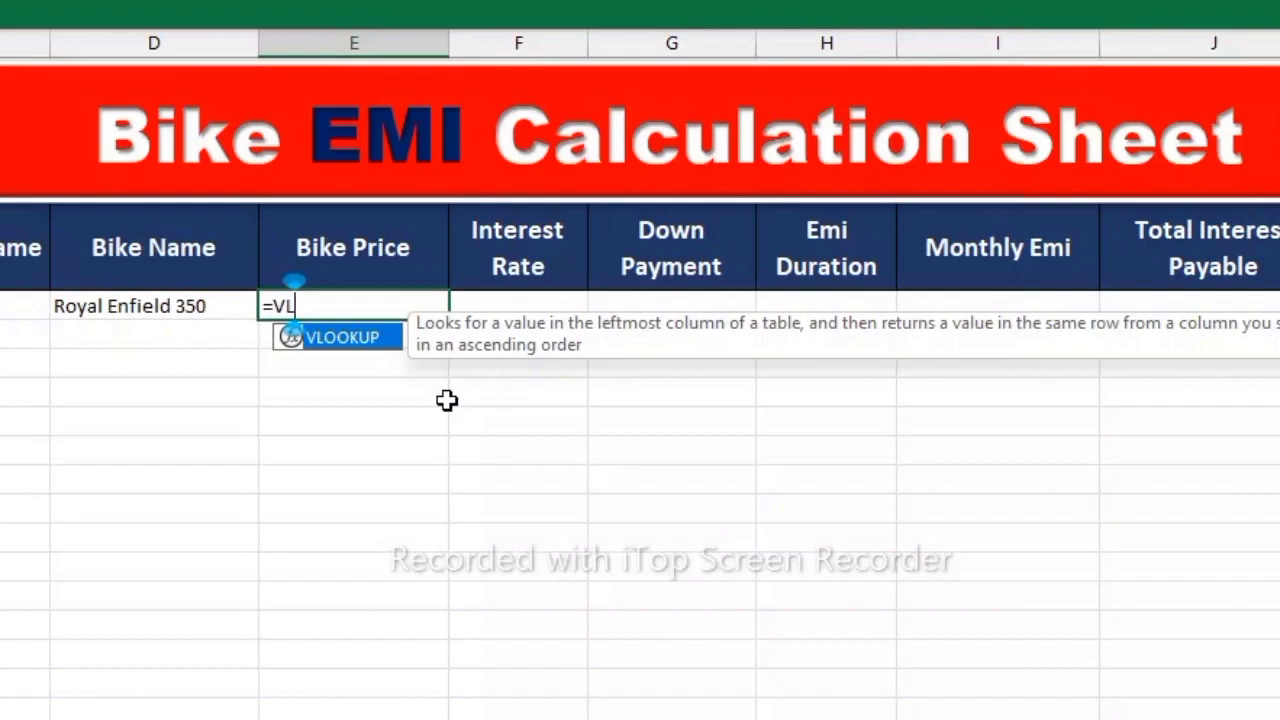
double_click(355, 340)
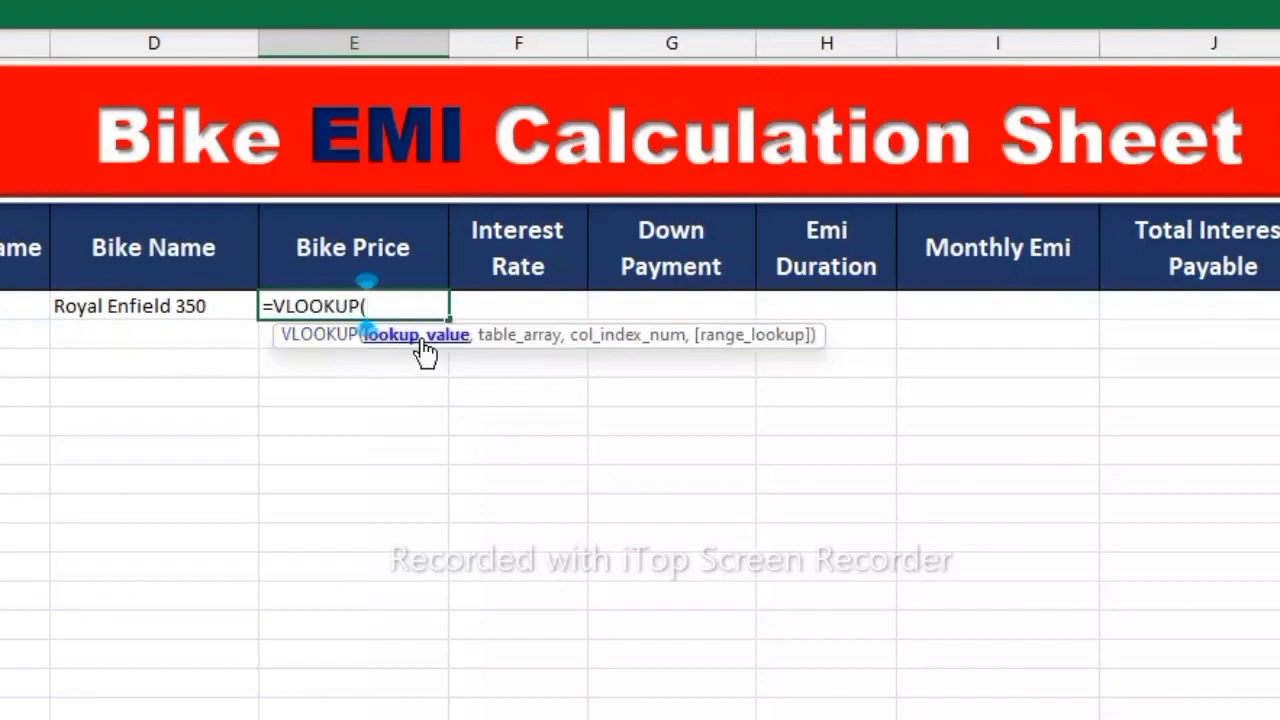
click(197, 308)
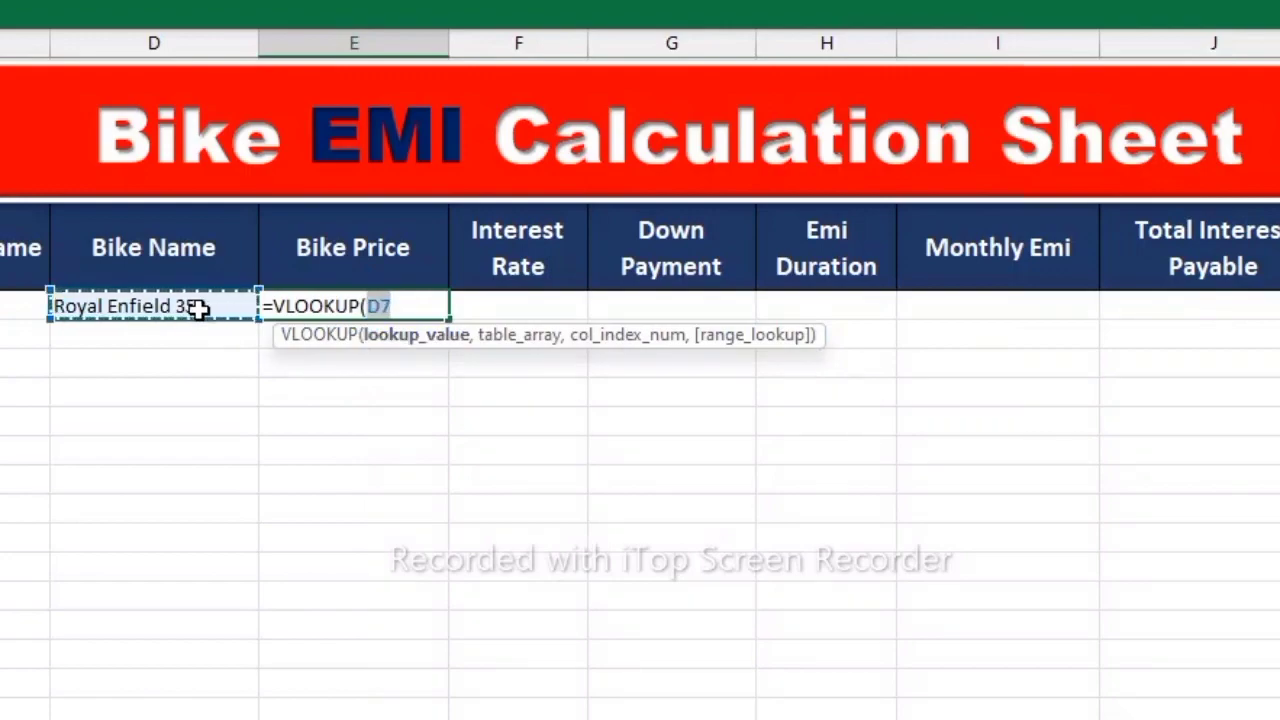
text(,)
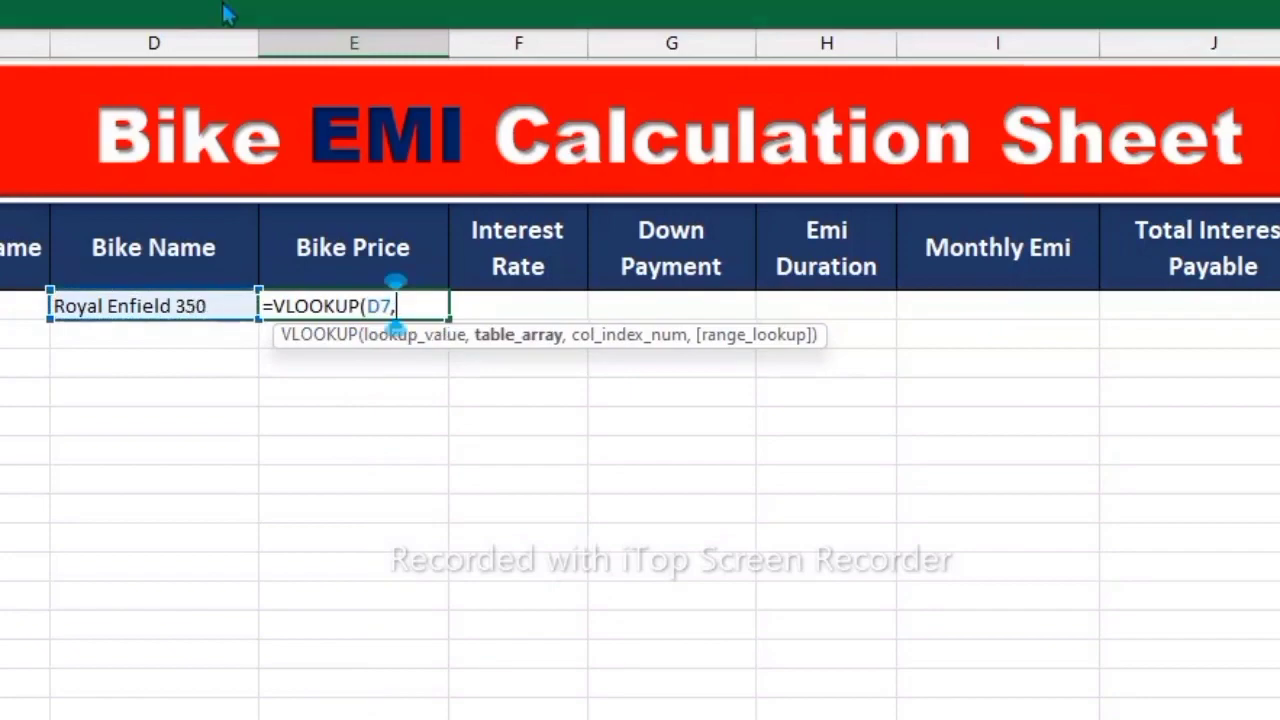
key(ctrl+Page_Down)
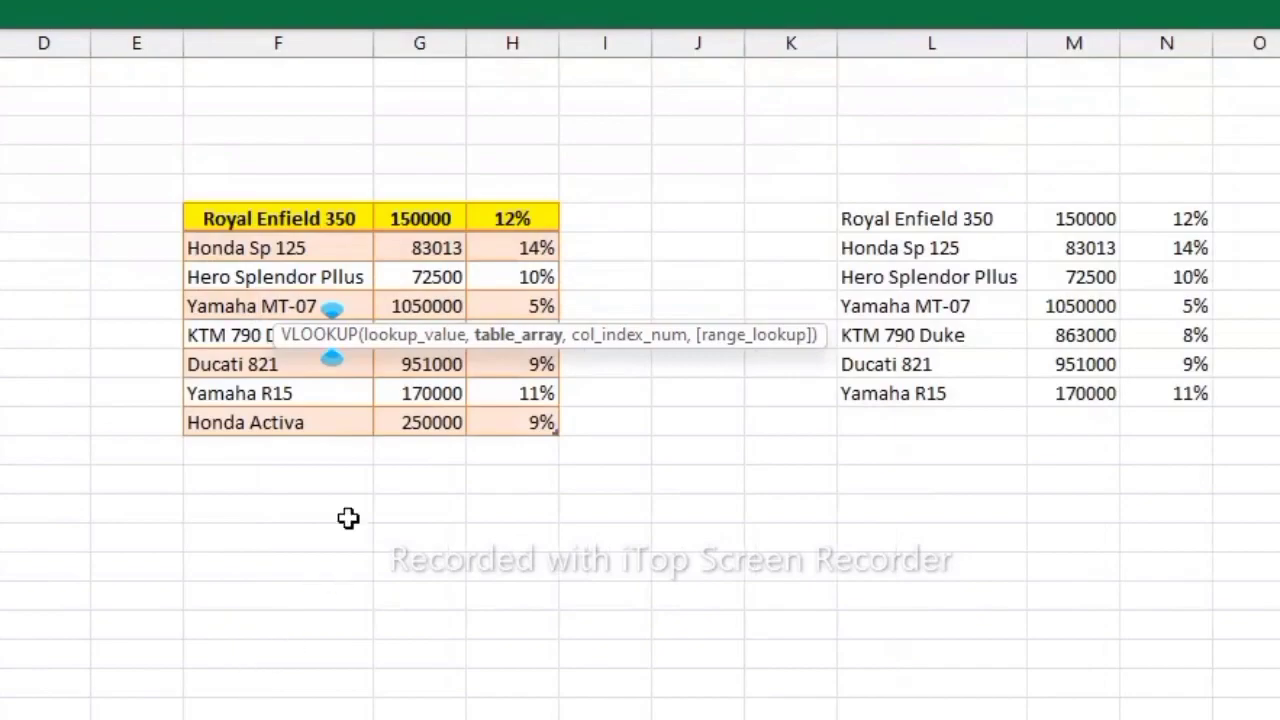
drag(280, 218, 519, 420)
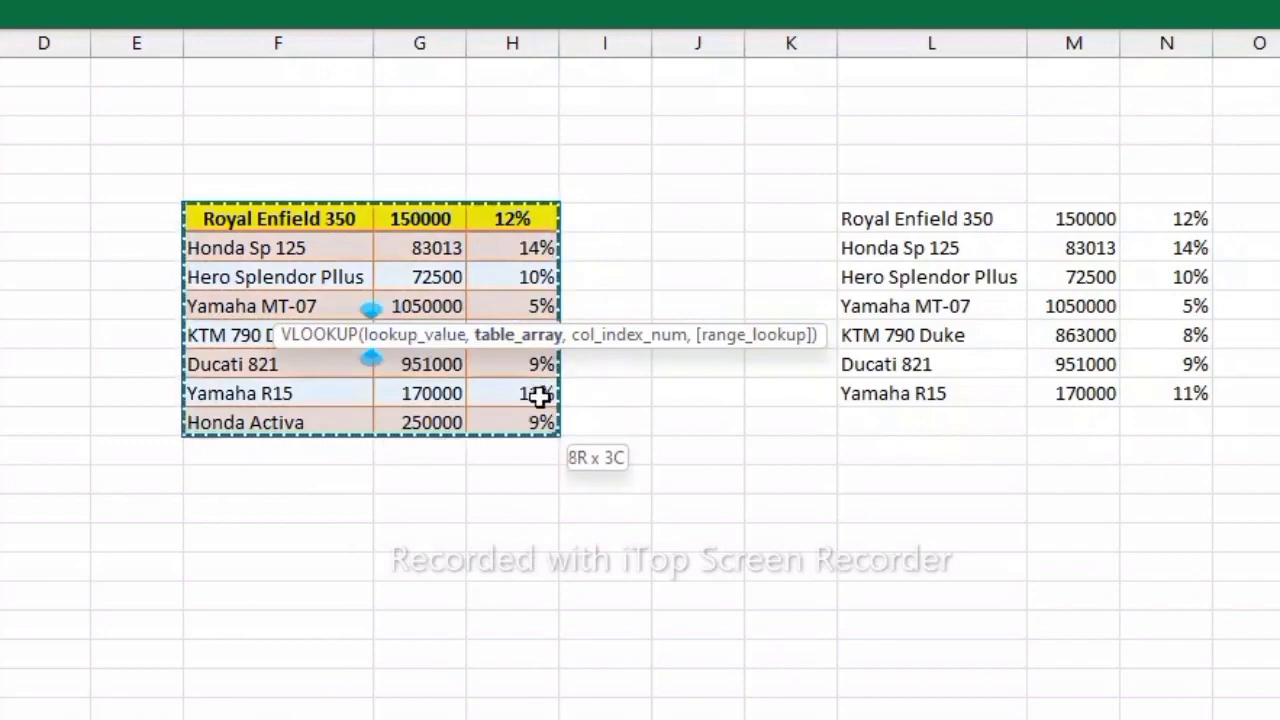
text(,)
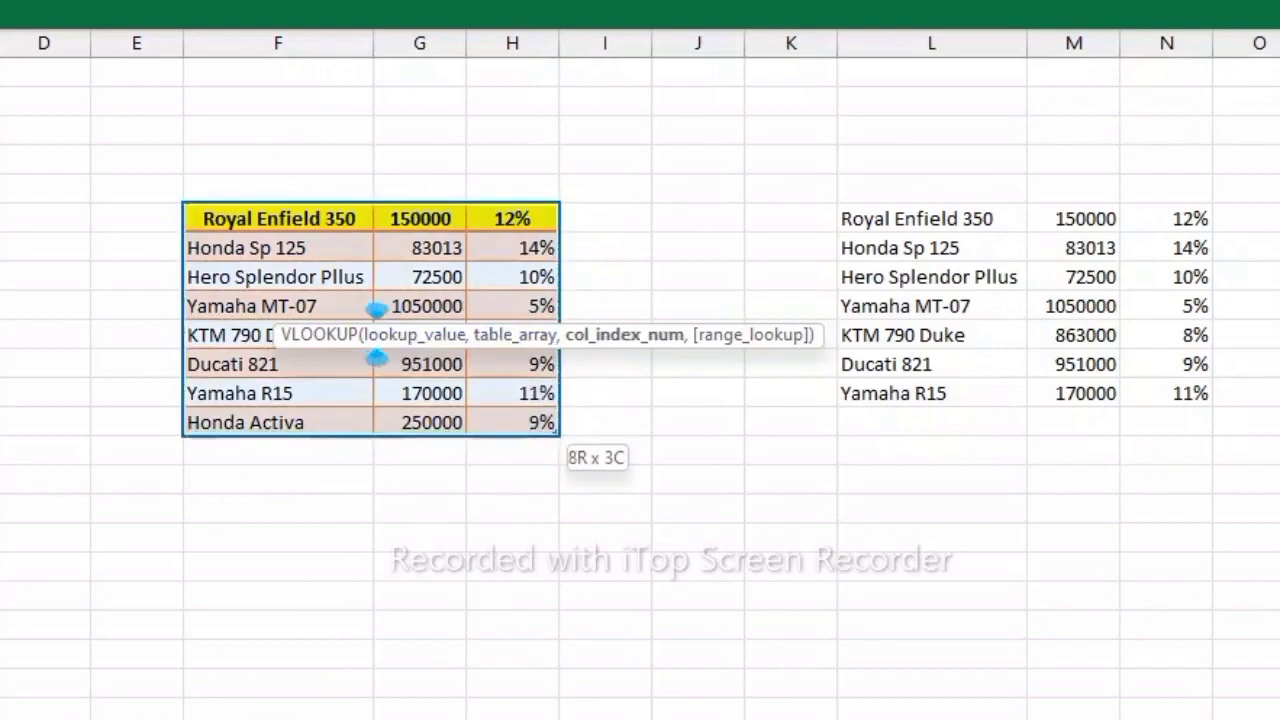
key(ctrl+Page_Up)
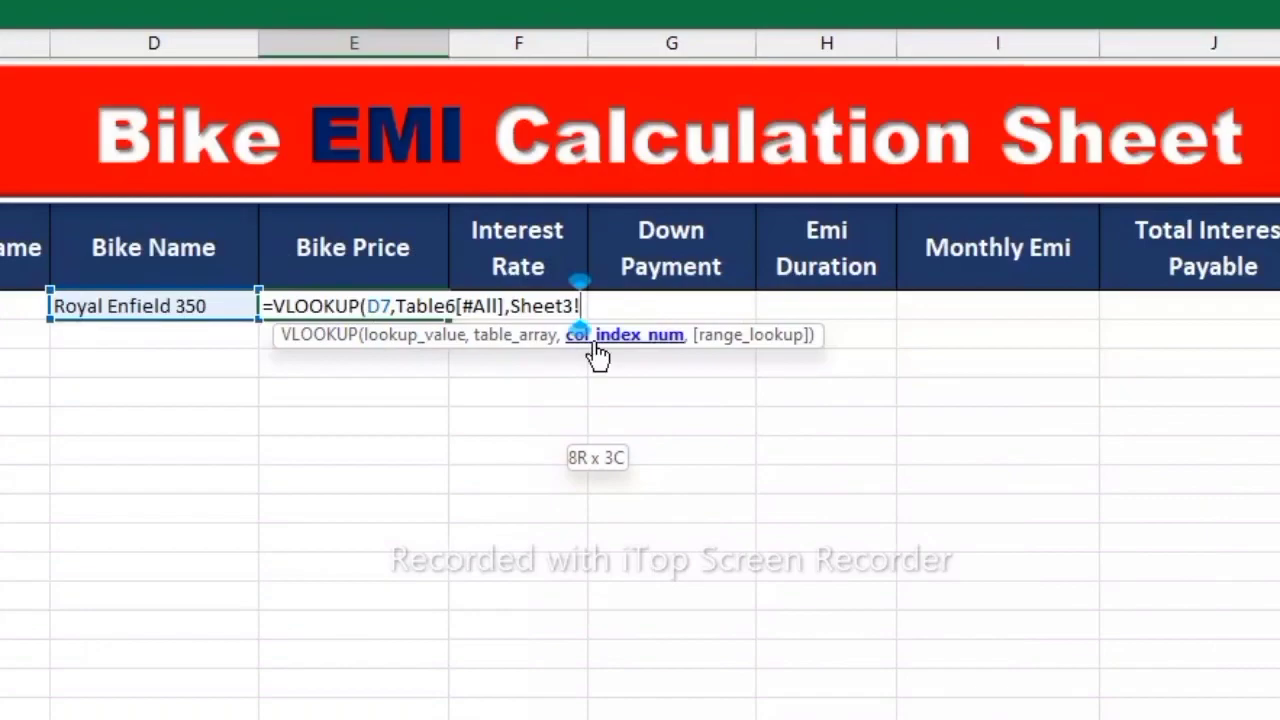
key(BackSpace)
key(BackSpace)
key(BackSpace)
key(BackSpace)
key(BackSpace)
key(BackSpace)
key(BackSpace)
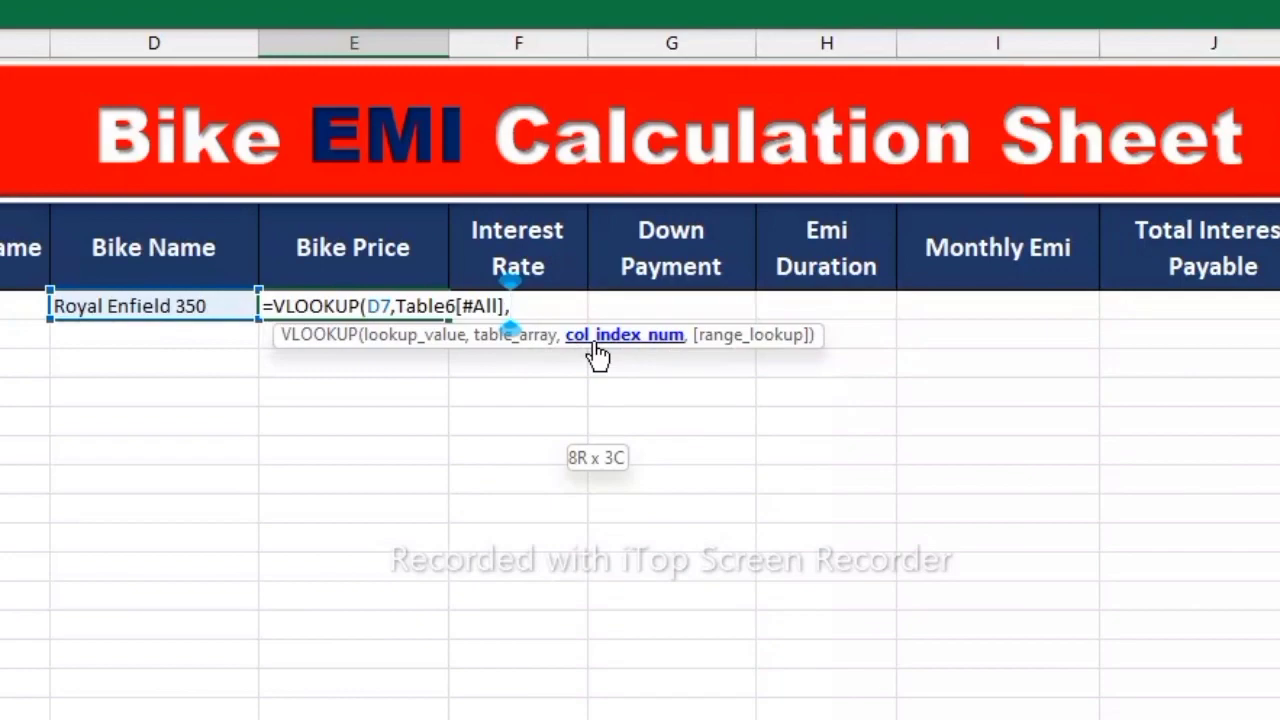
text(2)
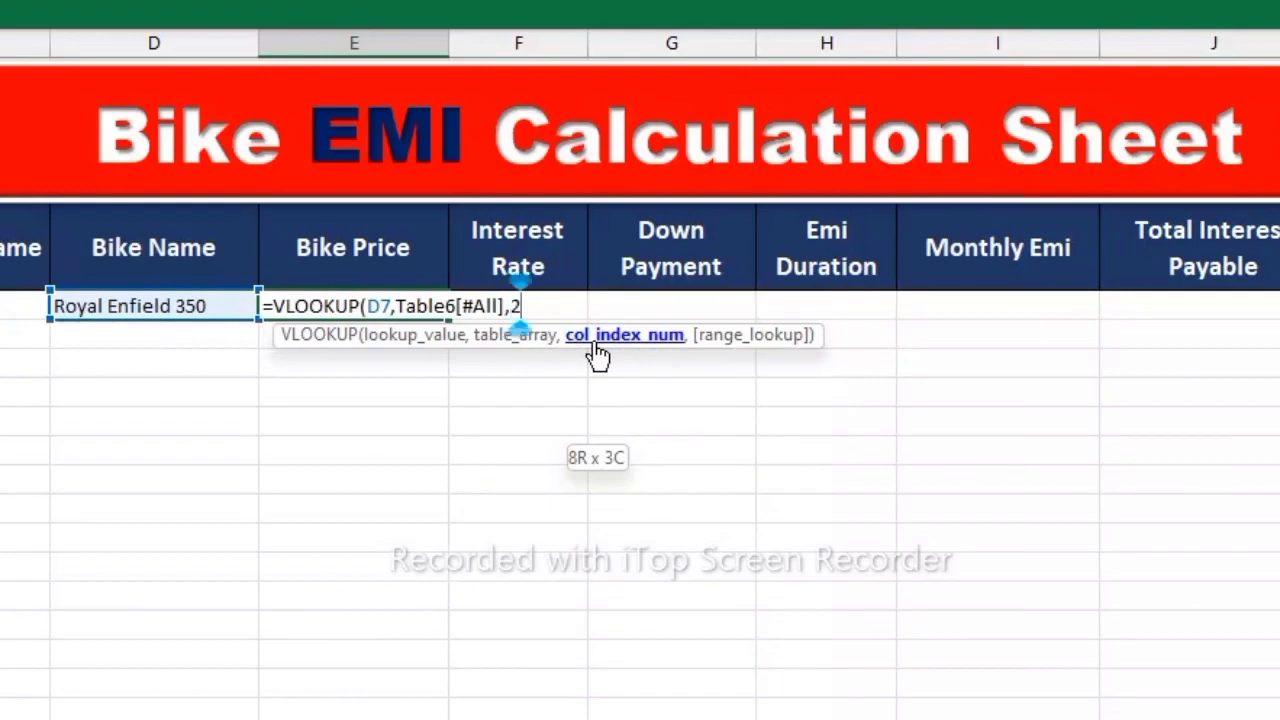
text(,0)
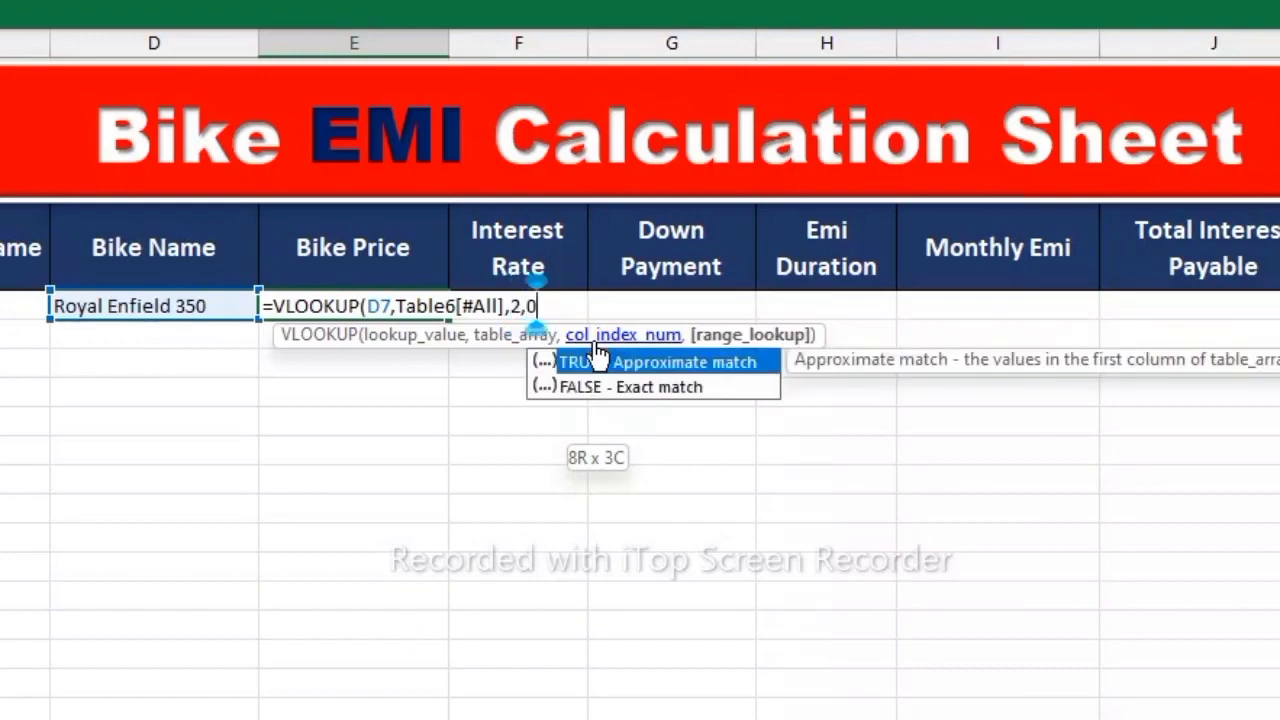
text())
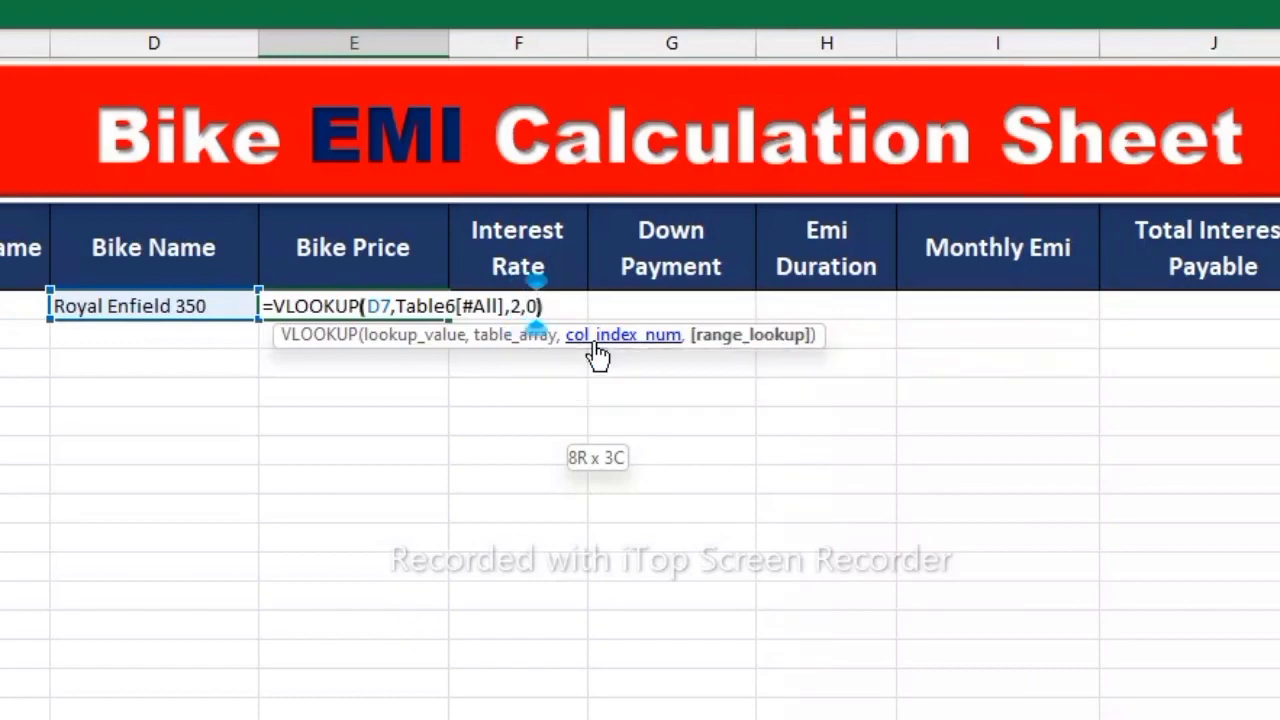
key(Return)
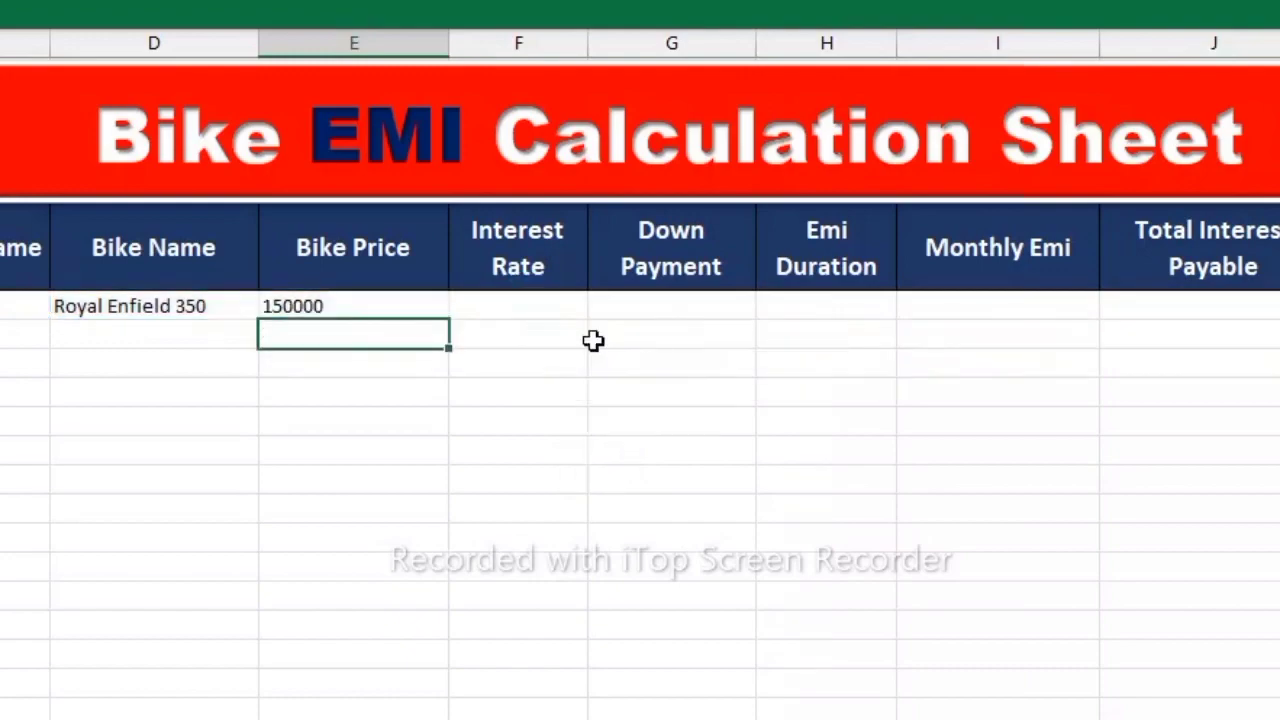
Switch D7's bike to Yamaha MT-07, then Yamaha R15, so Bike Price updates to 170000
click(416, 302)
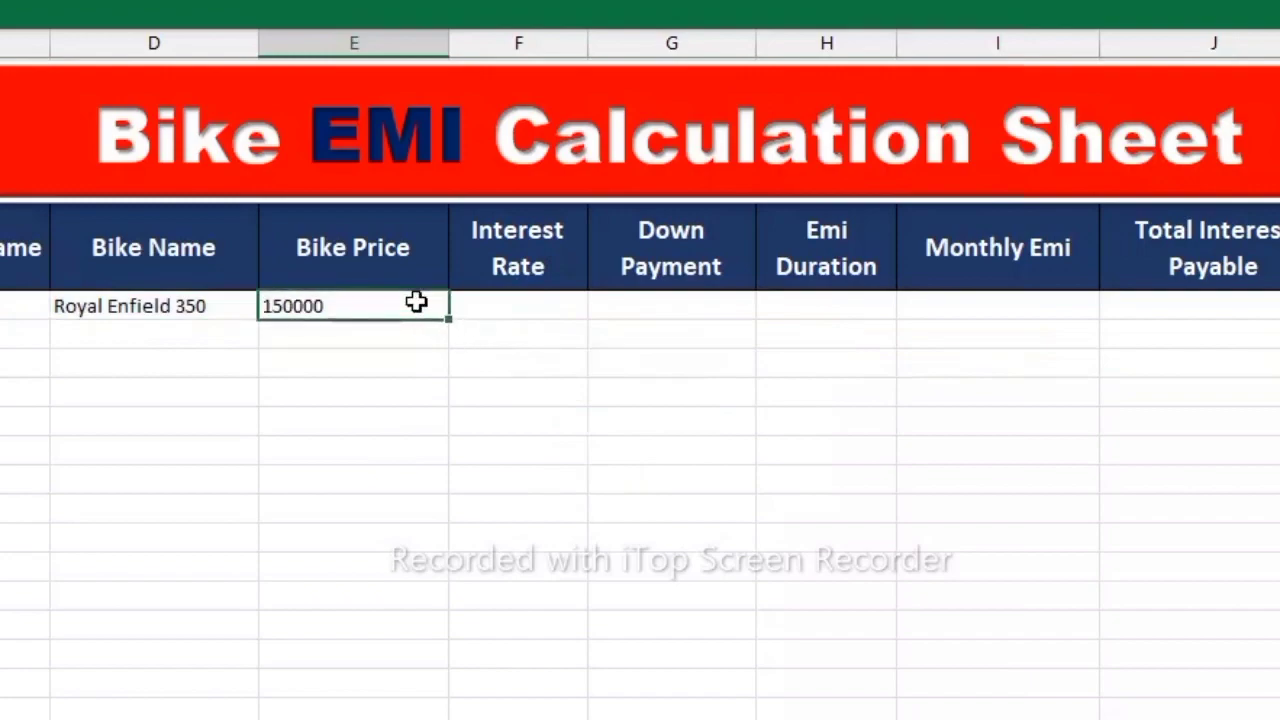
click(252, 309)
click(271, 309)
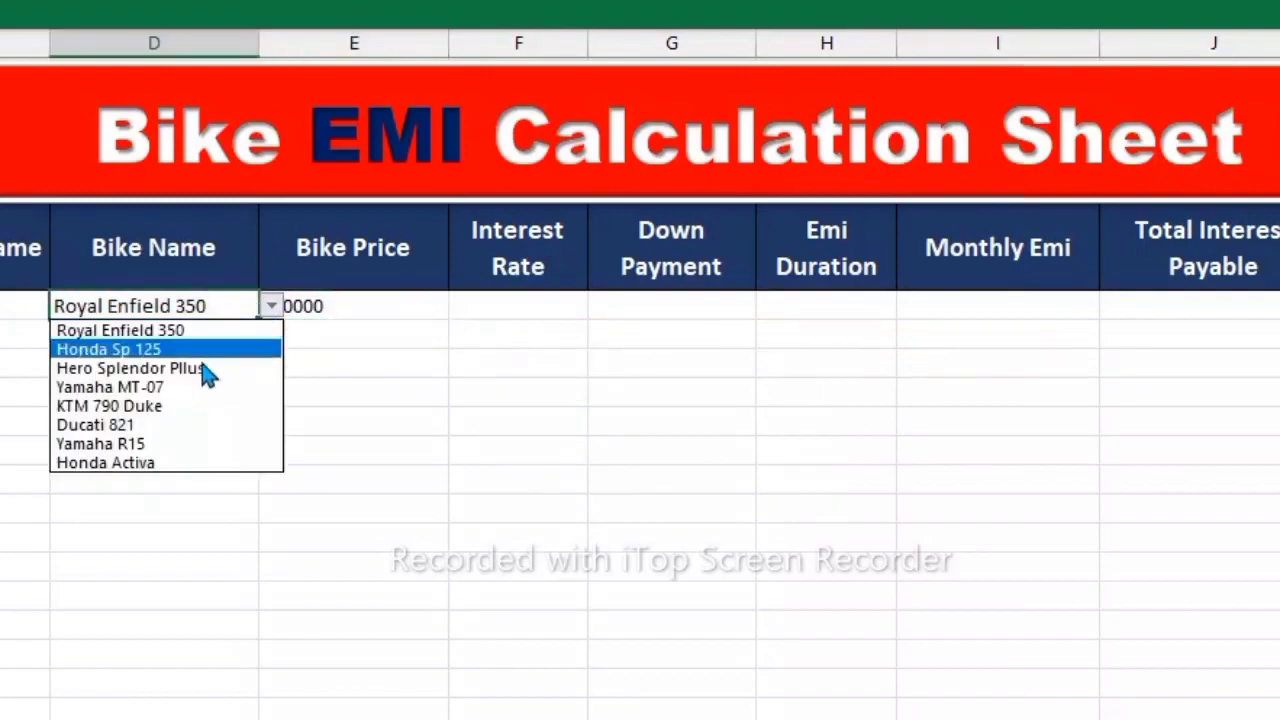
click(185, 387)
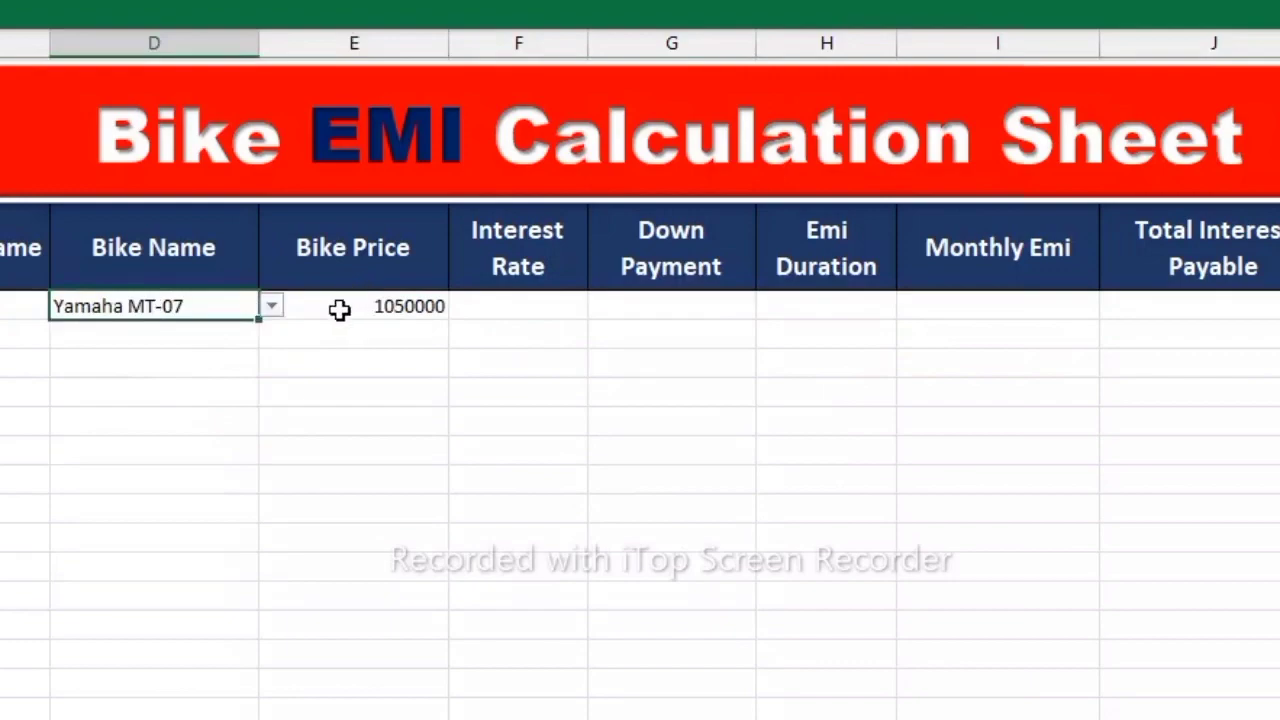
click(271, 309)
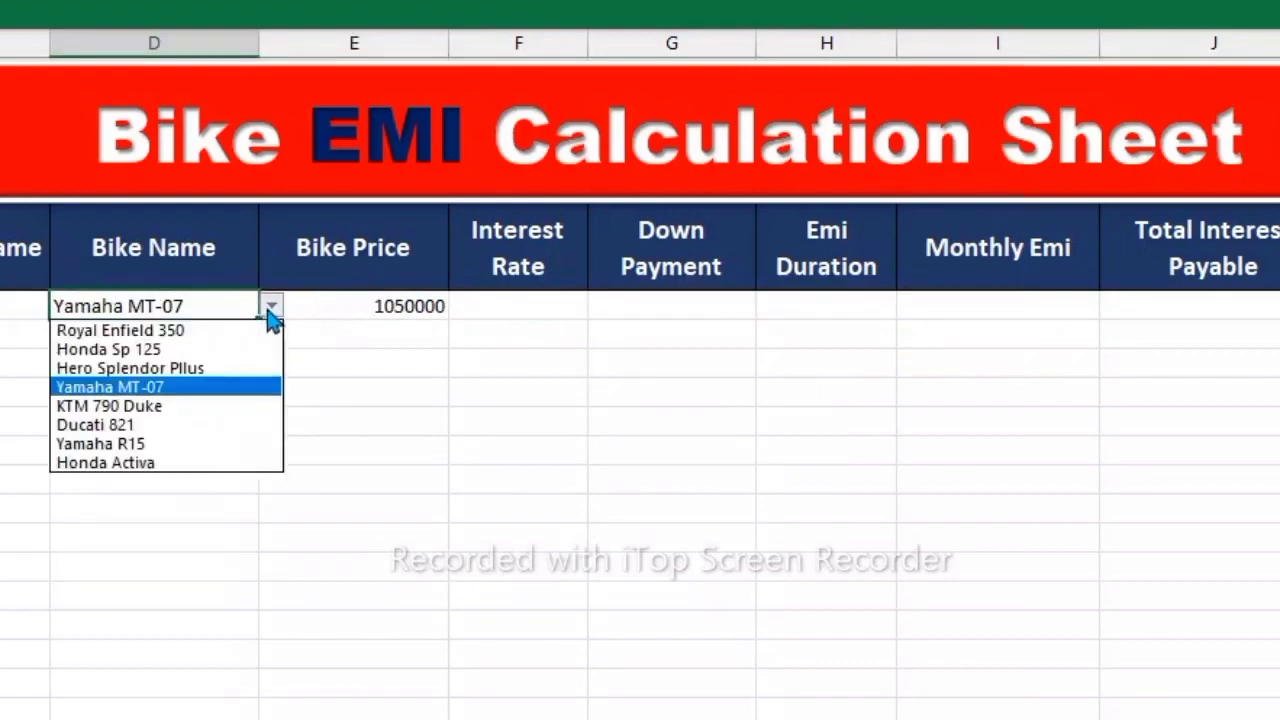
click(165, 440)
click(366, 409)
Select an empty cell and bring up the View ribbon settings
click(528, 306)
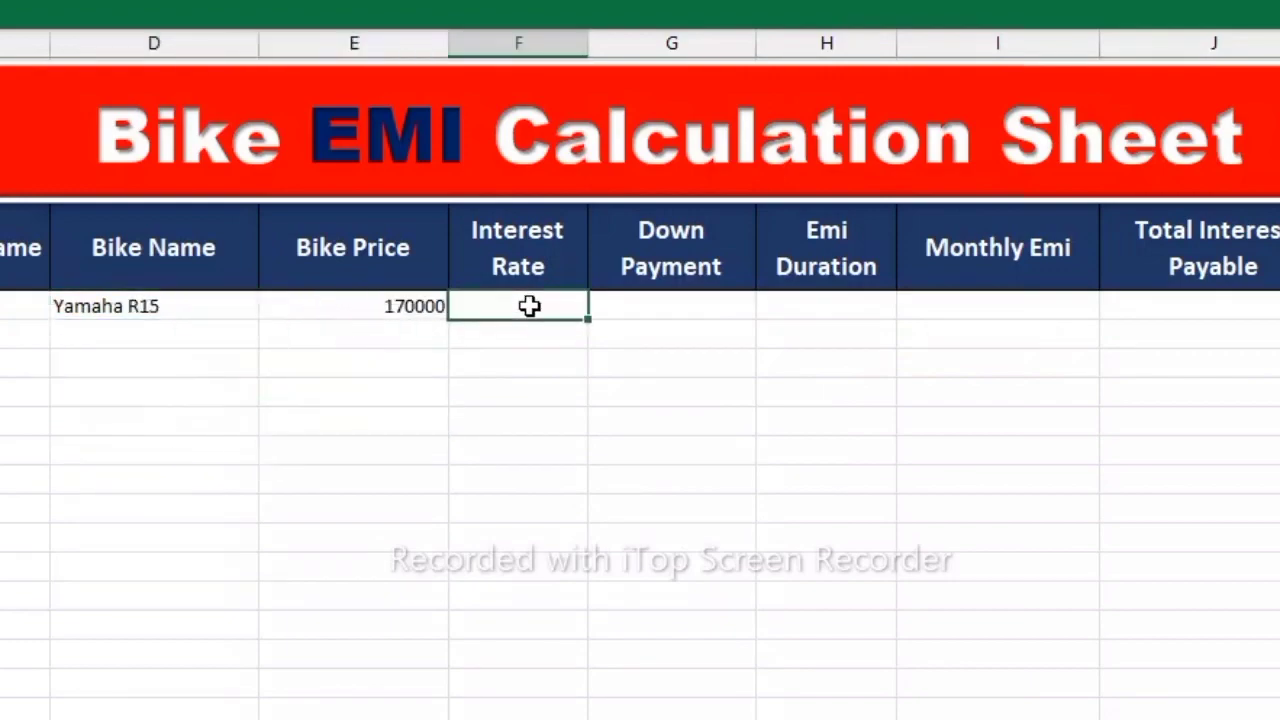
click(600, 458)
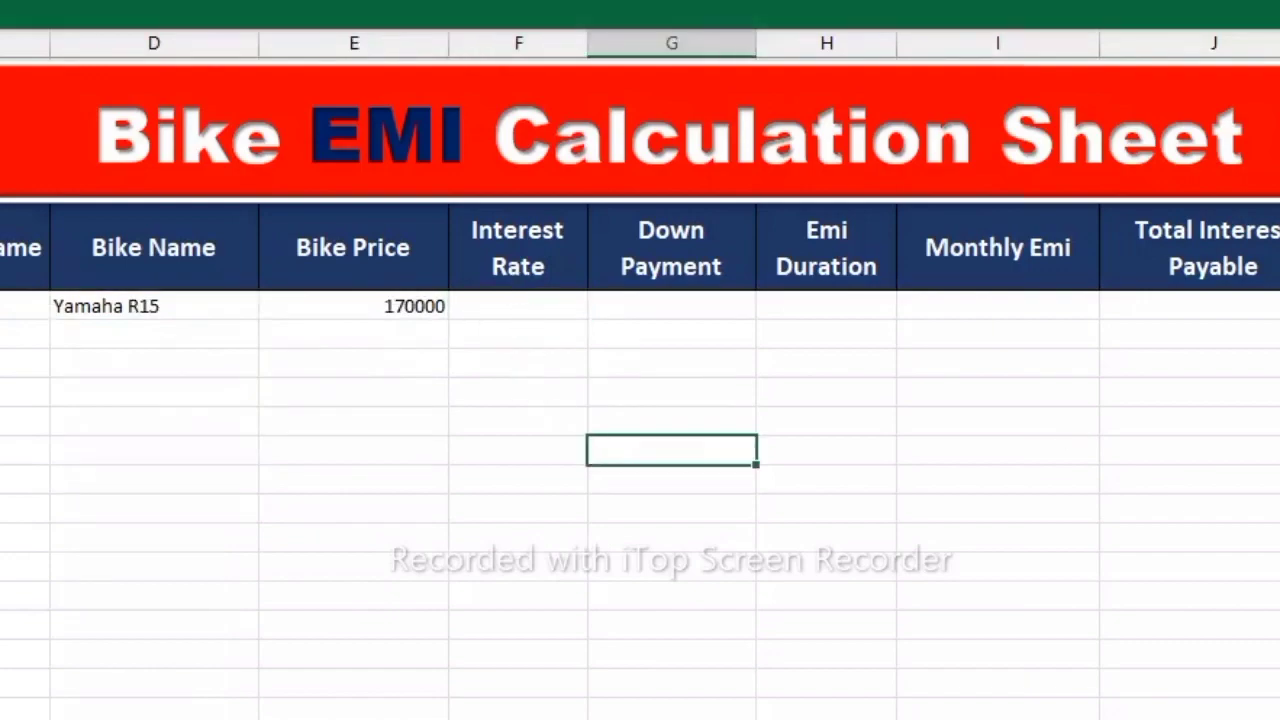
click(365, 92)
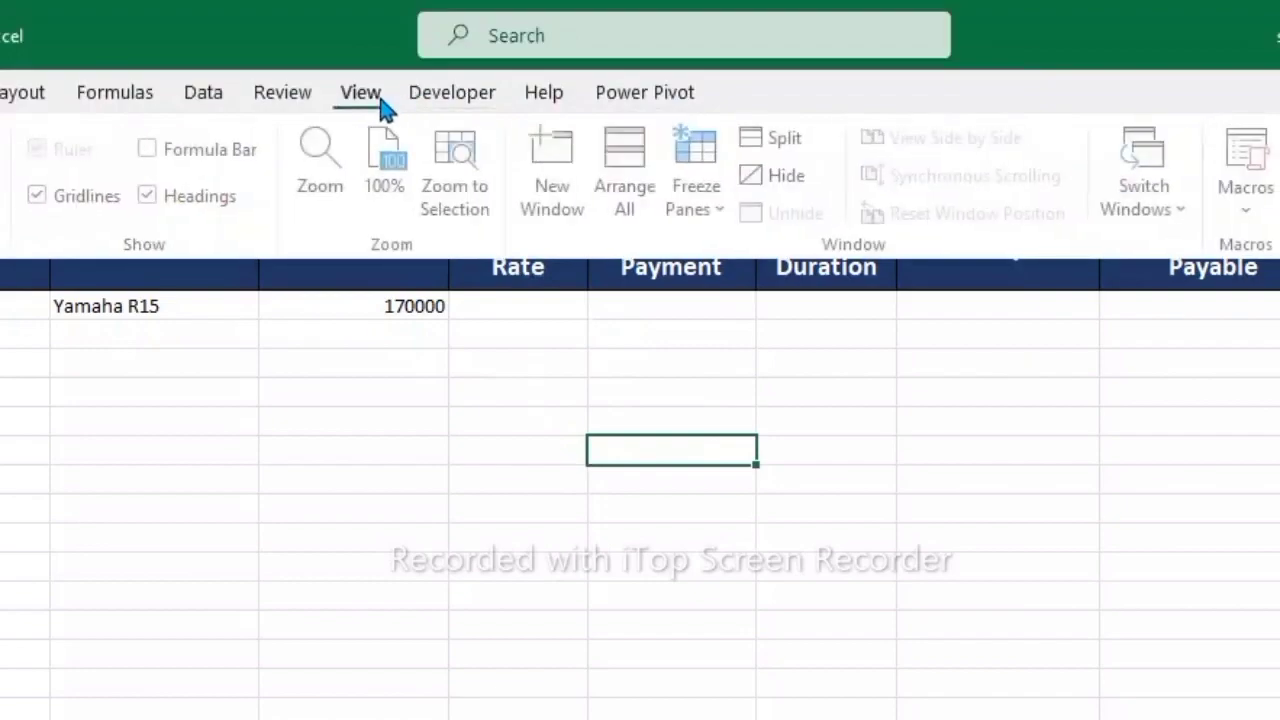
Turn on the Formula Bar and begin a VLOOKUP formula in Interest Rate cell F7
click(170, 152)
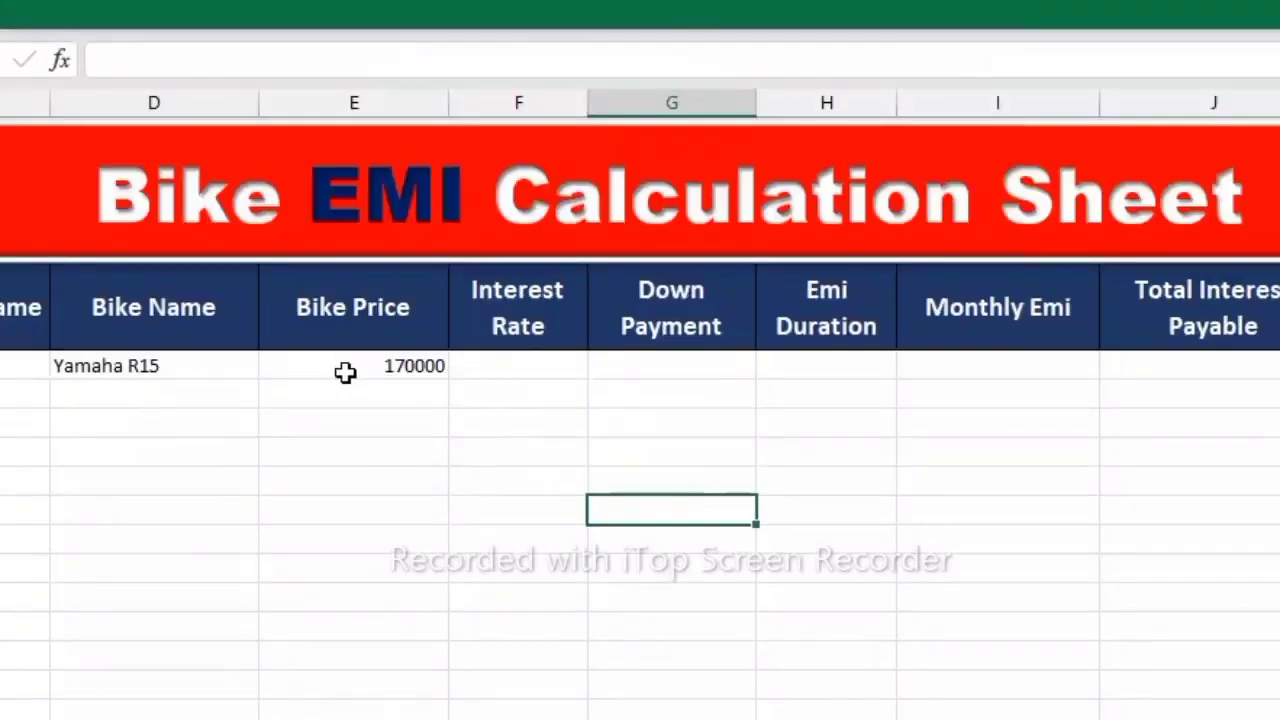
click(530, 357)
double_click(530, 357)
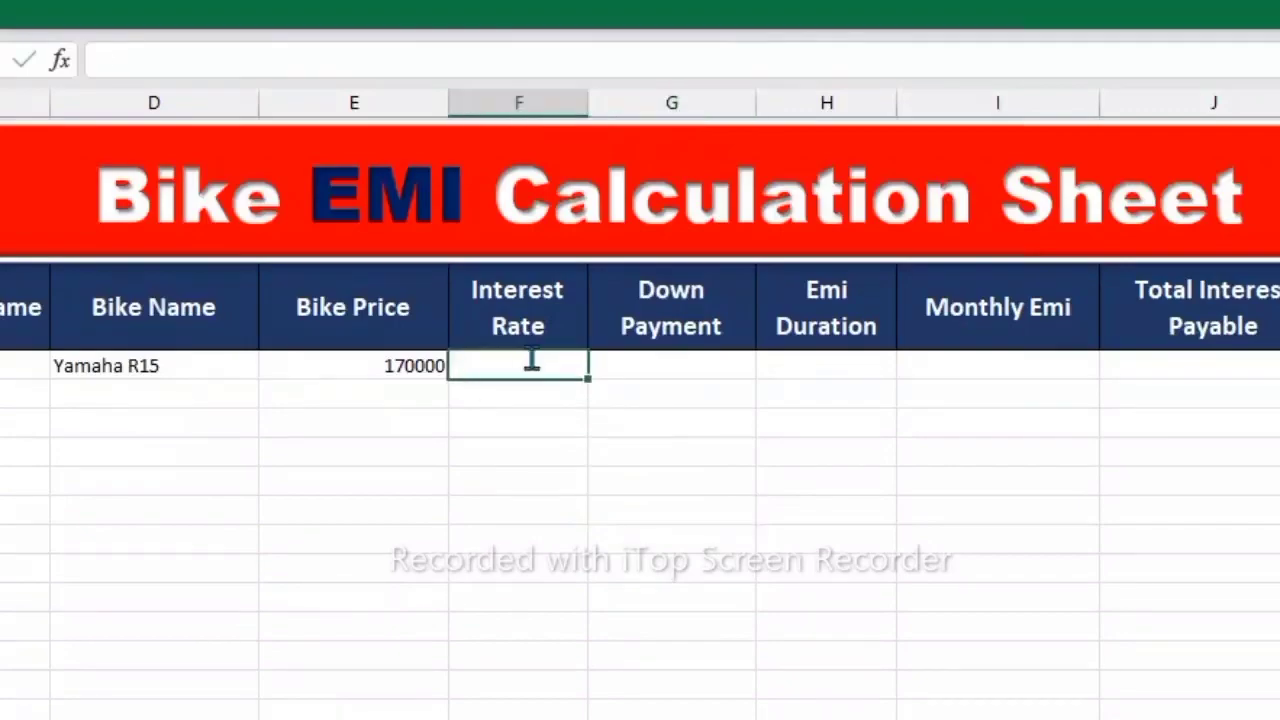
text(=VLLO)
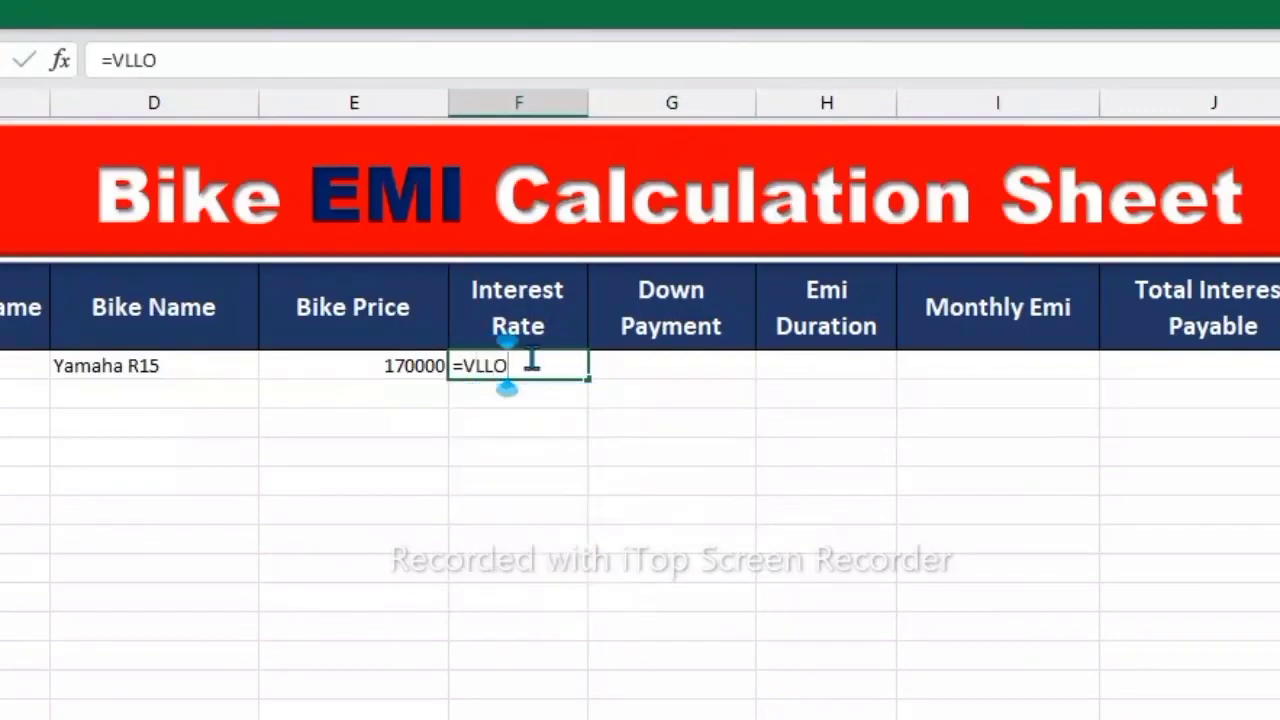
key(BackSpace)
key(BackSpace)
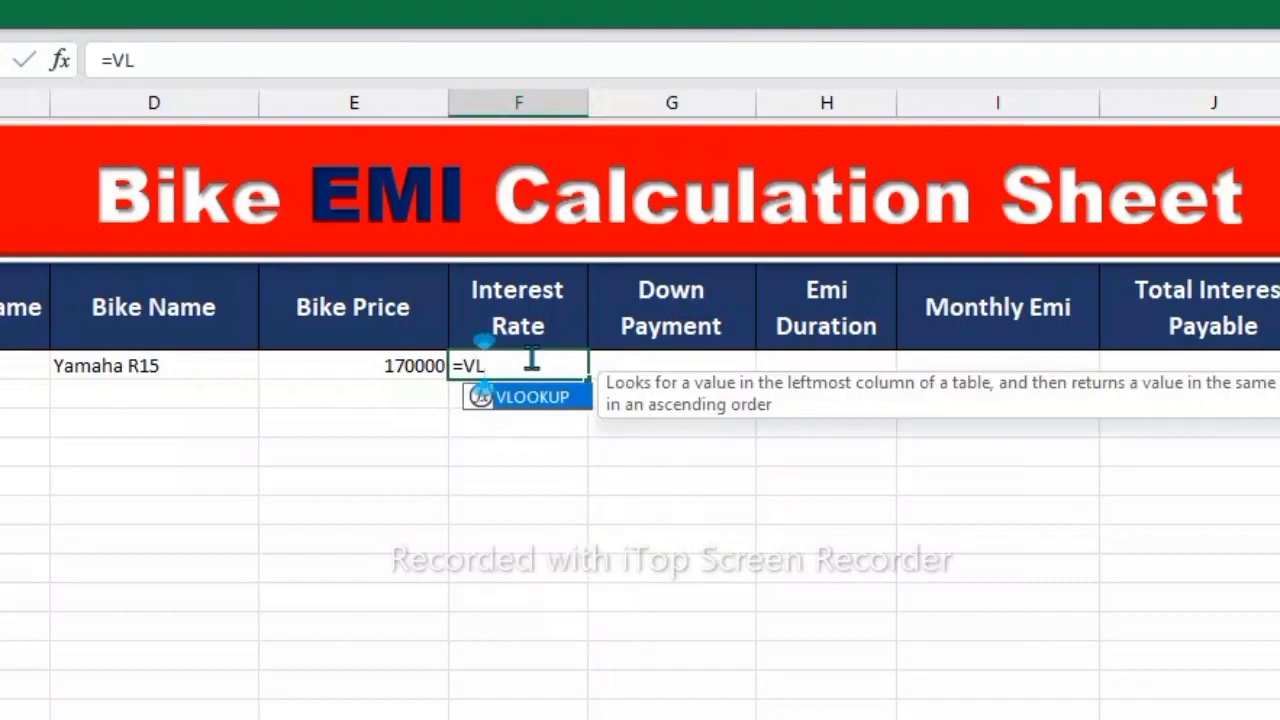
double_click(532, 397)
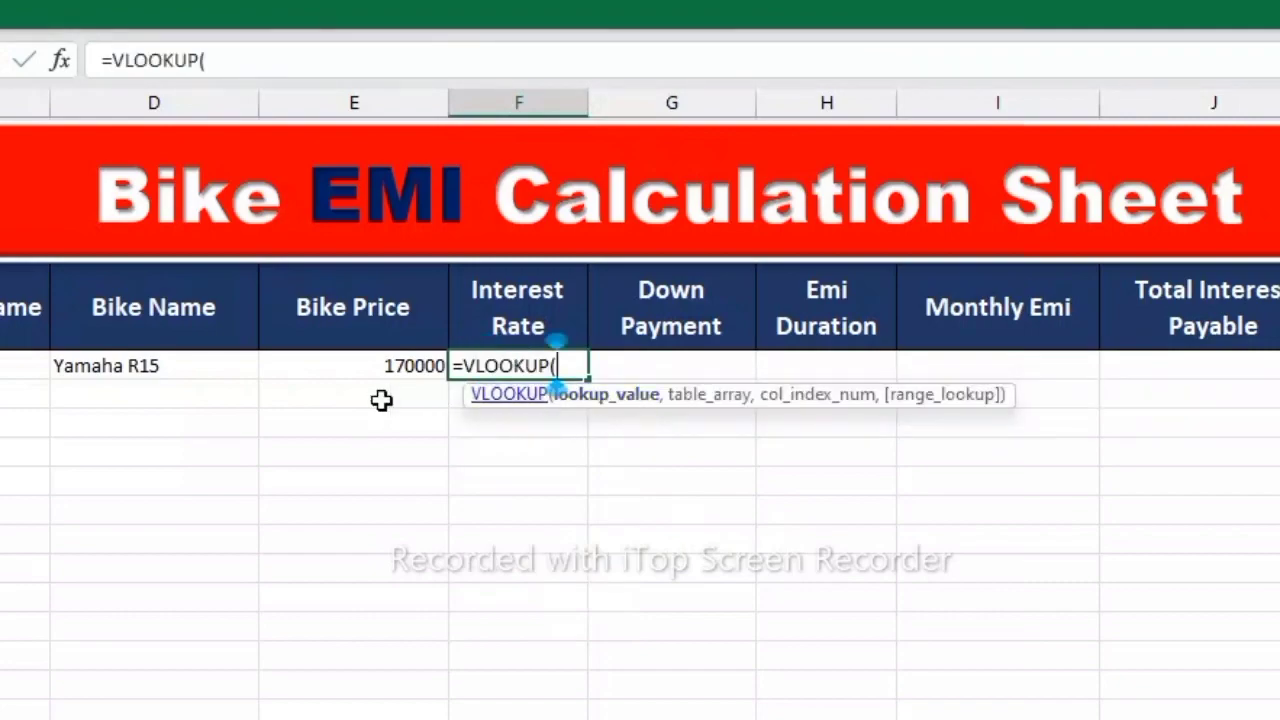
Add D7 and the Sheet2 bike table as arguments, then erase the unfinished formula
click(145, 367)
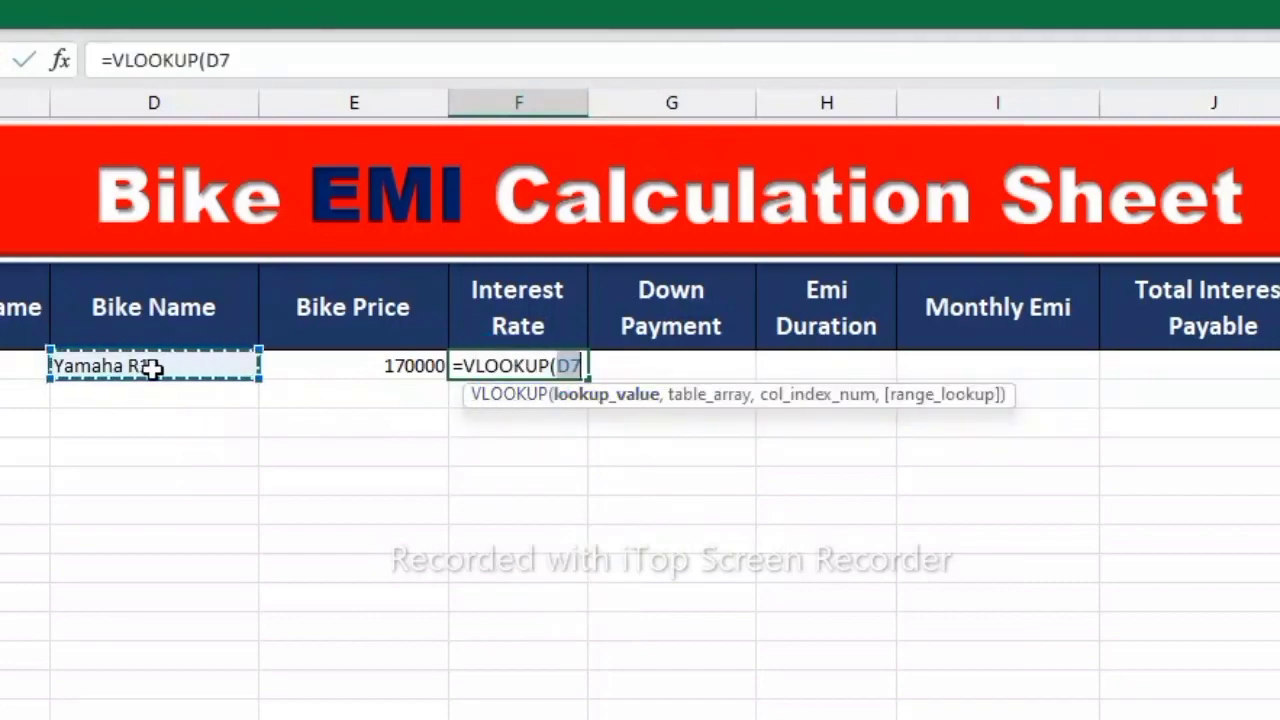
text(,)
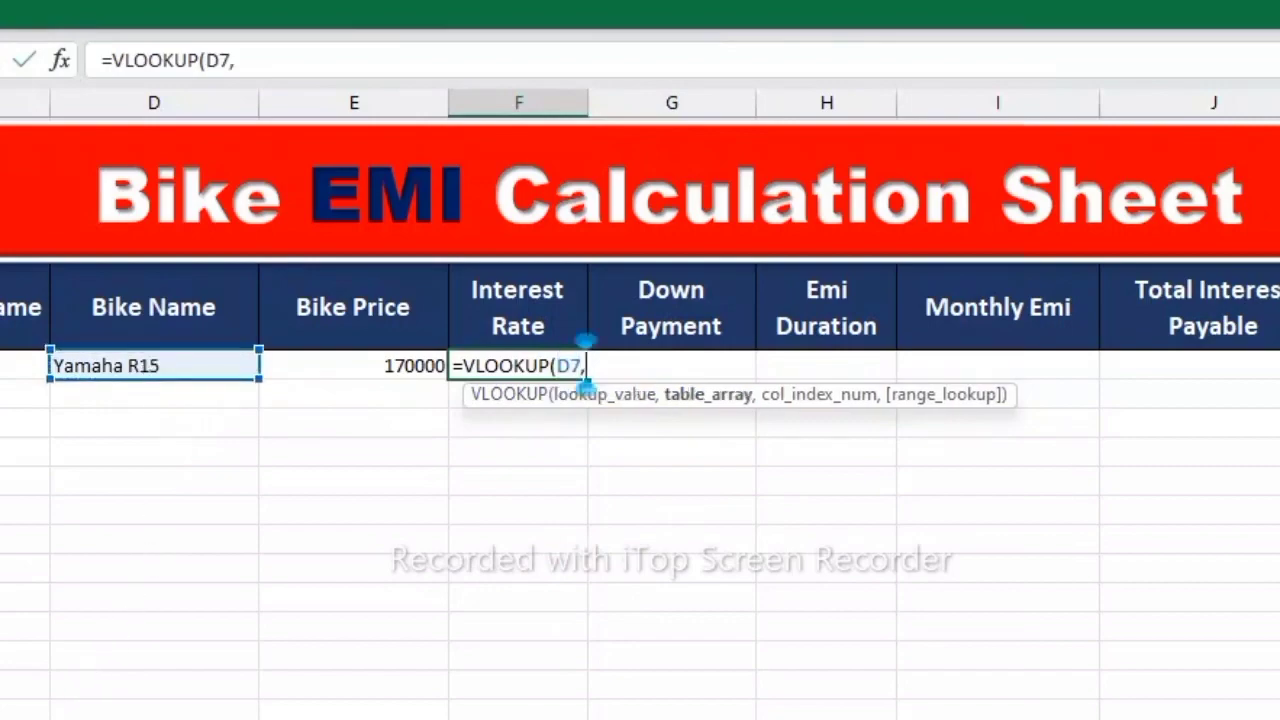
key(ctrl+Page_Down)
mouse_move(284, 285)
mouse_down()
mouse_move(432, 376)
mouse_move(500, 466)
mouse_up()
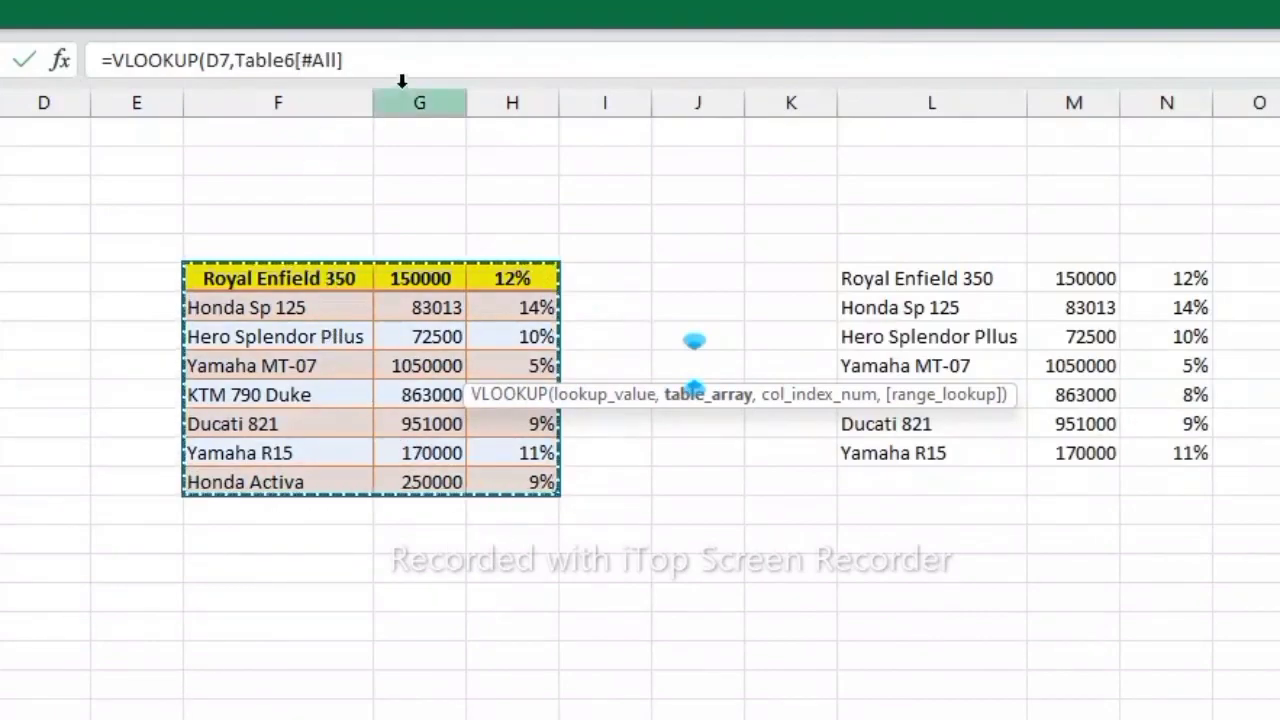
text(,)
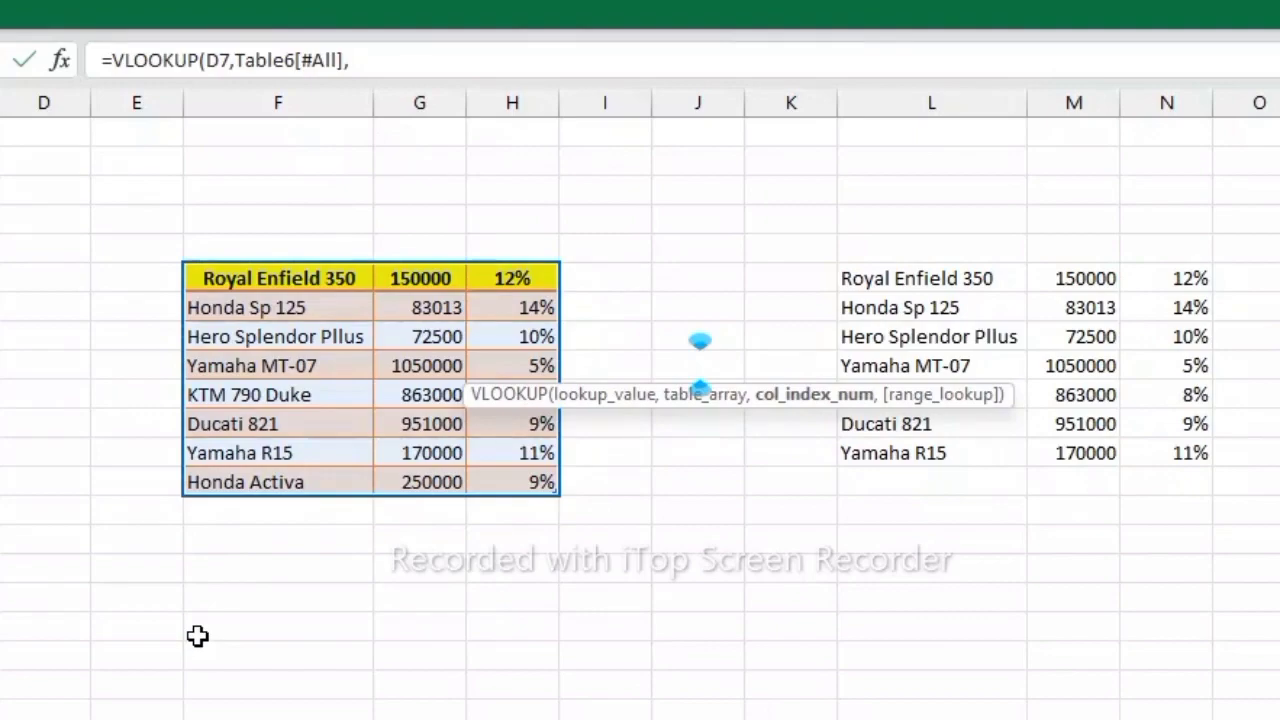
click(277, 640)
click(496, 62)
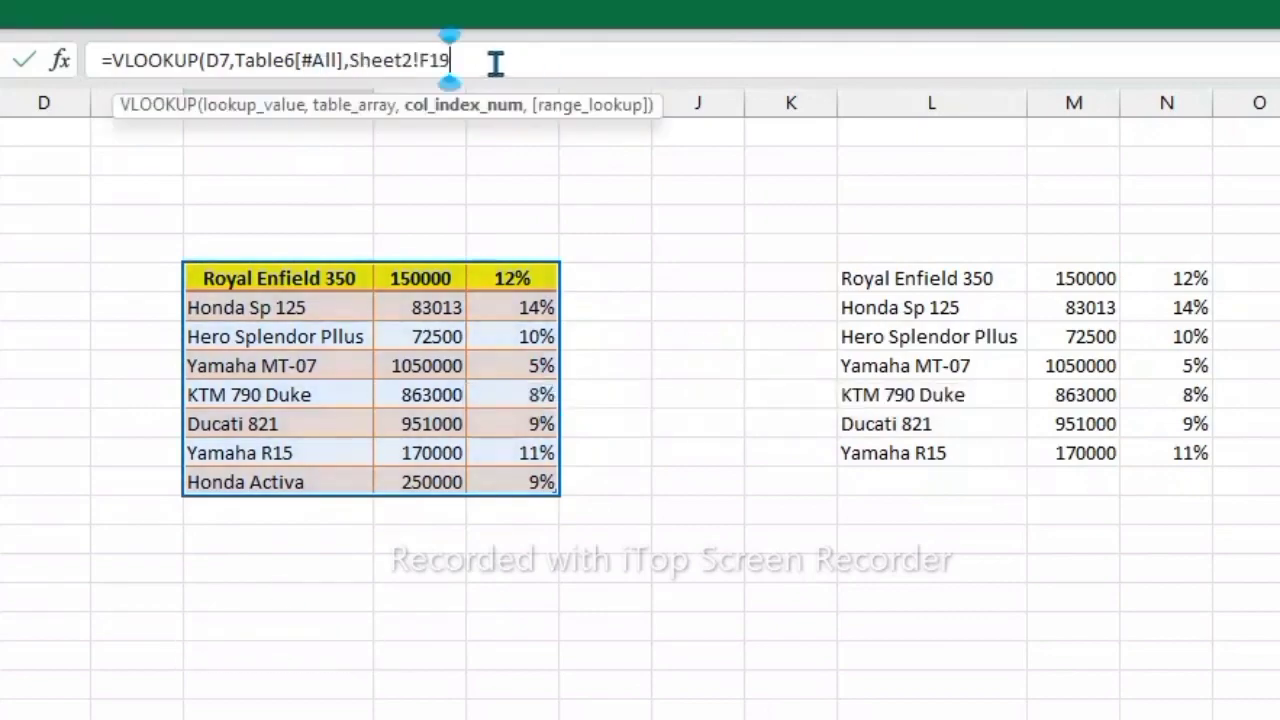
key(BackSpace)
key(BackSpace)
key(BackSpace)
key(BackSpace)
key(BackSpace)
key(BackSpace)
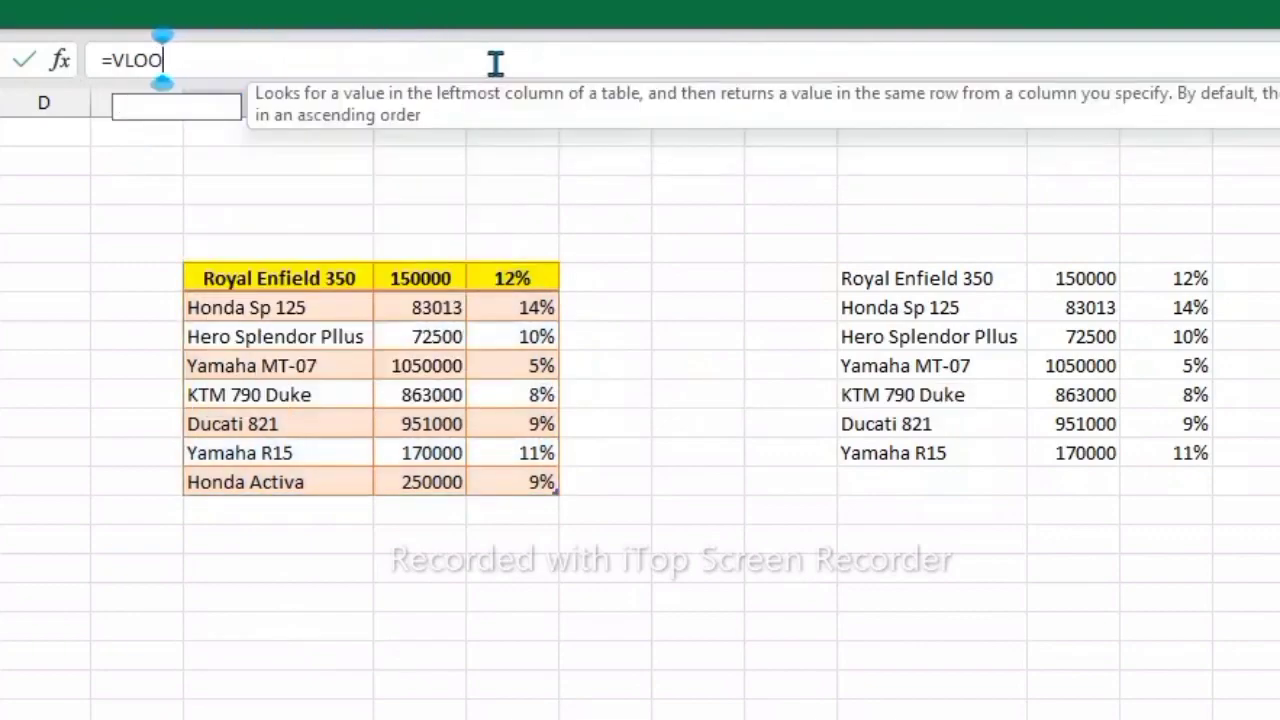
key(BackSpace)
key(BackSpace)
key(BackSpace)
click(580, 560)
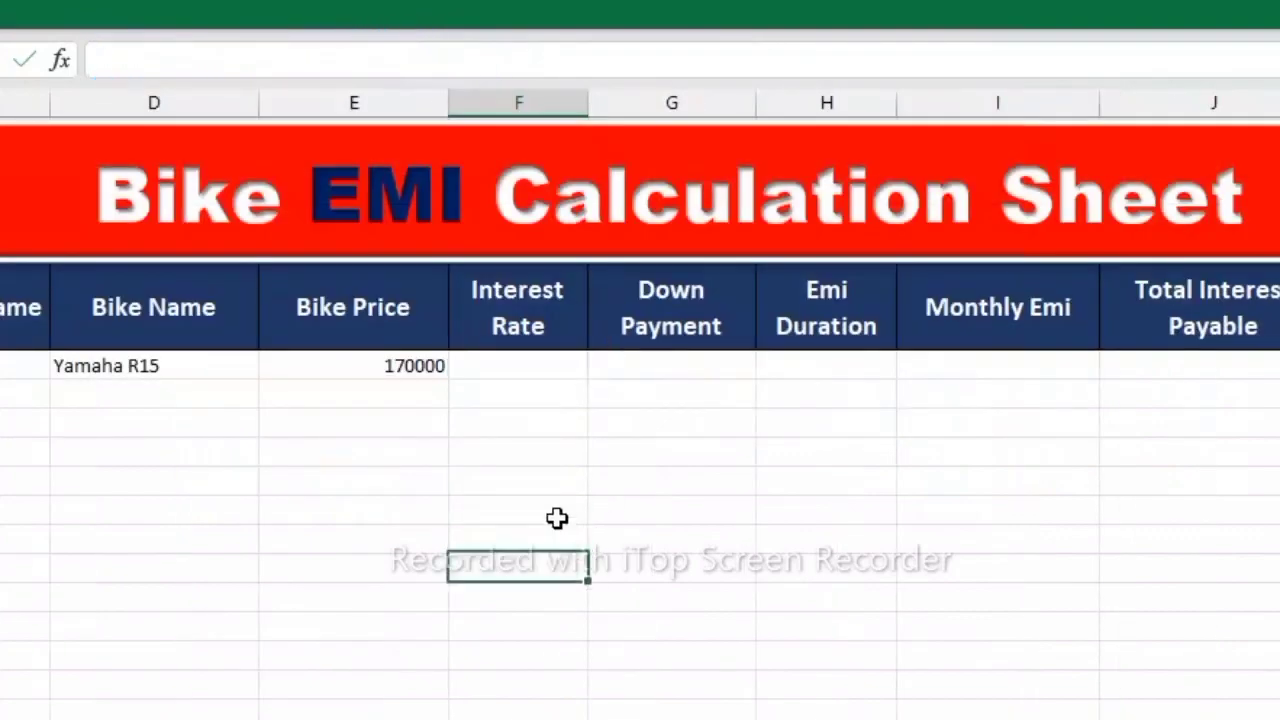
Change E7's lookup range to Sheet2!$L$6:N12, giving =VLOOKUP(D7,Sheet2!$L$6:N12,2,0)
double_click(404, 356)
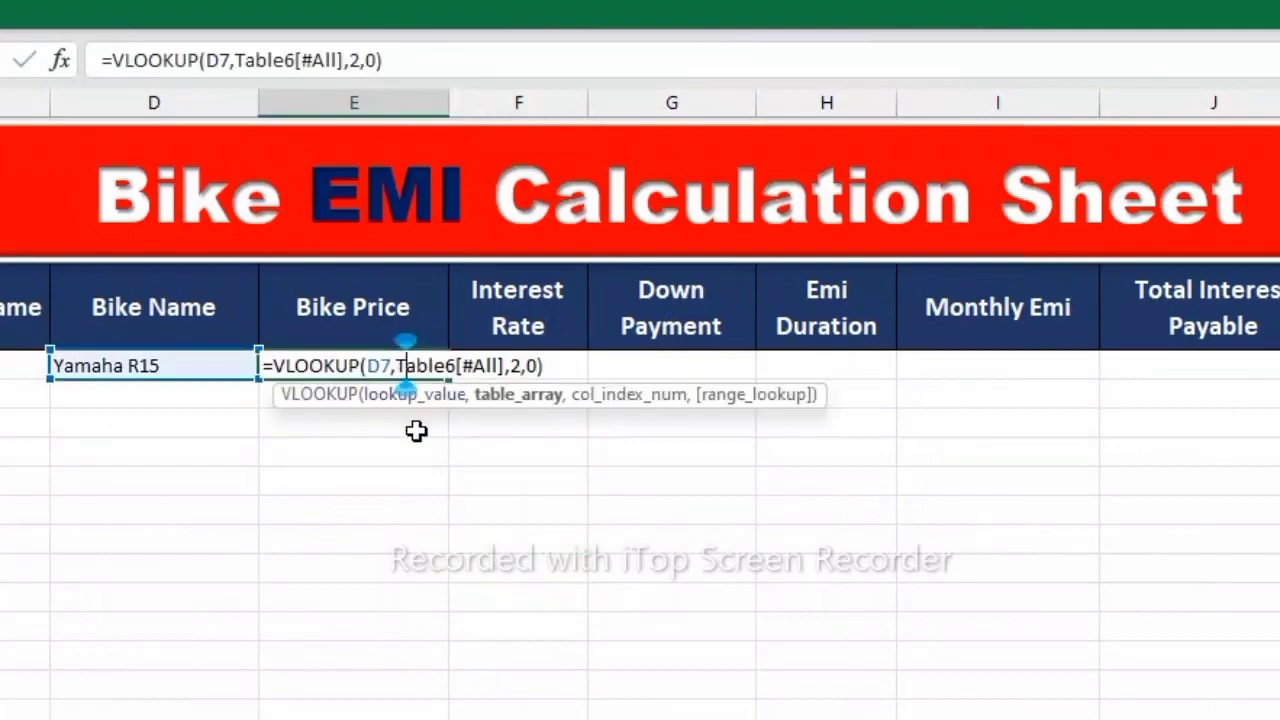
click(503, 366)
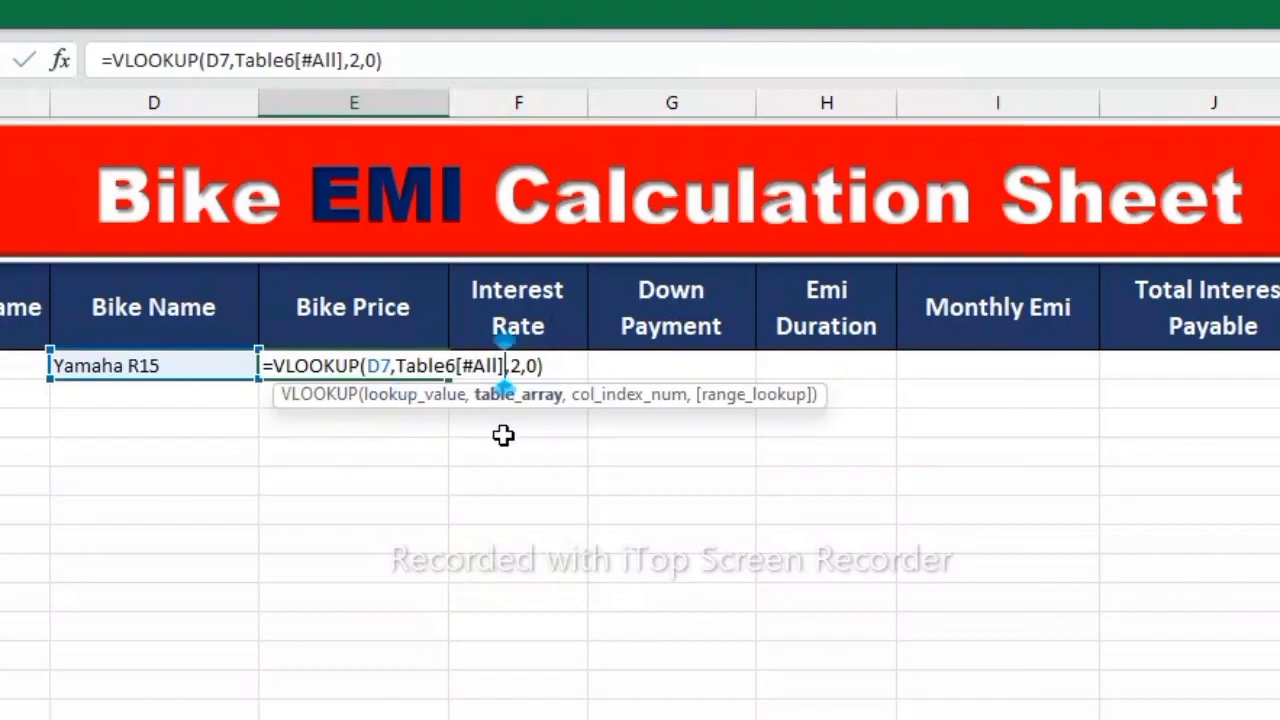
key(BackSpace)
key(BackSpace)
key(BackSpace)
key(BackSpace)
key(BackSpace)
key(BackSpace)
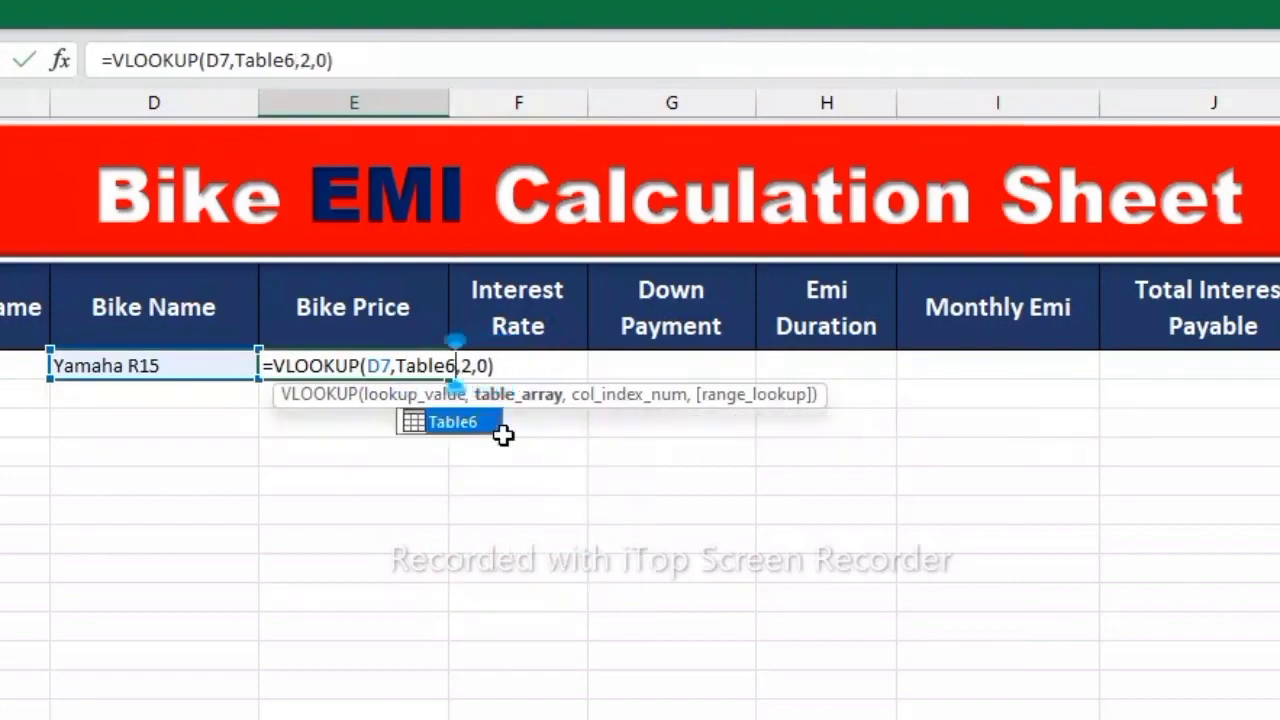
key(BackSpace)
key(BackSpace)
key(BackSpace)
key(BackSpace)
key(BackSpace)
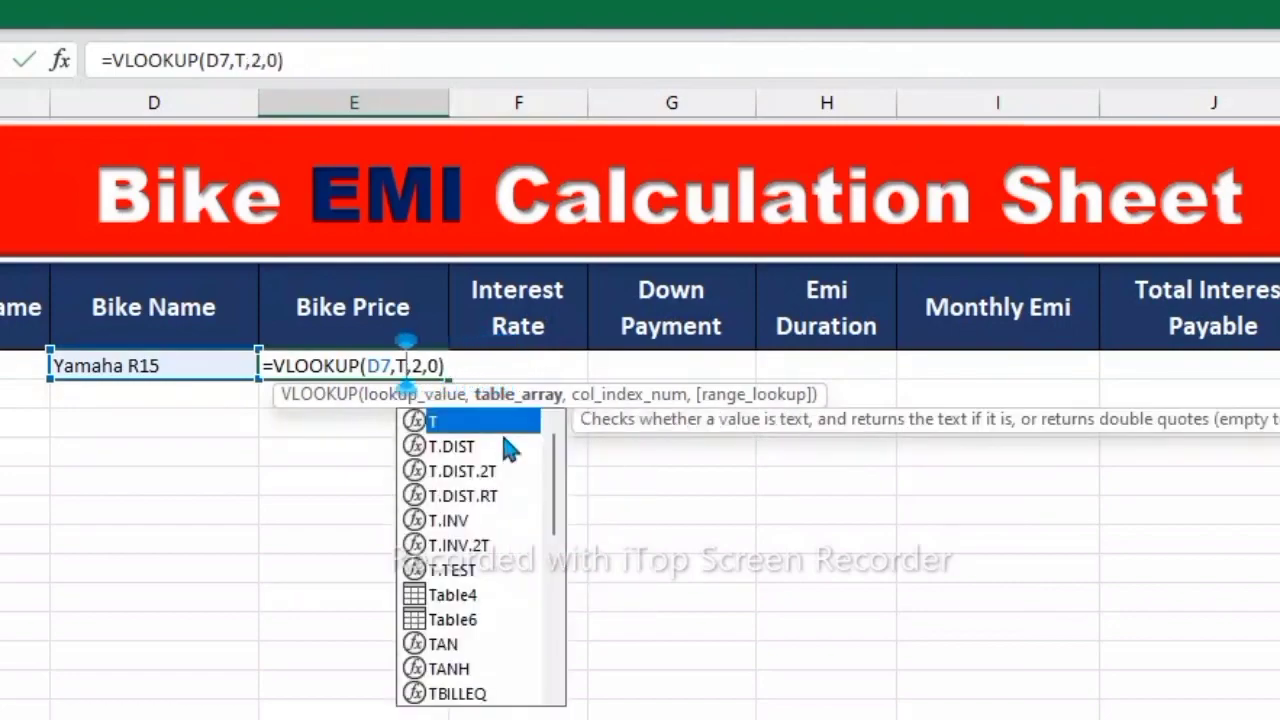
key(BackSpace)
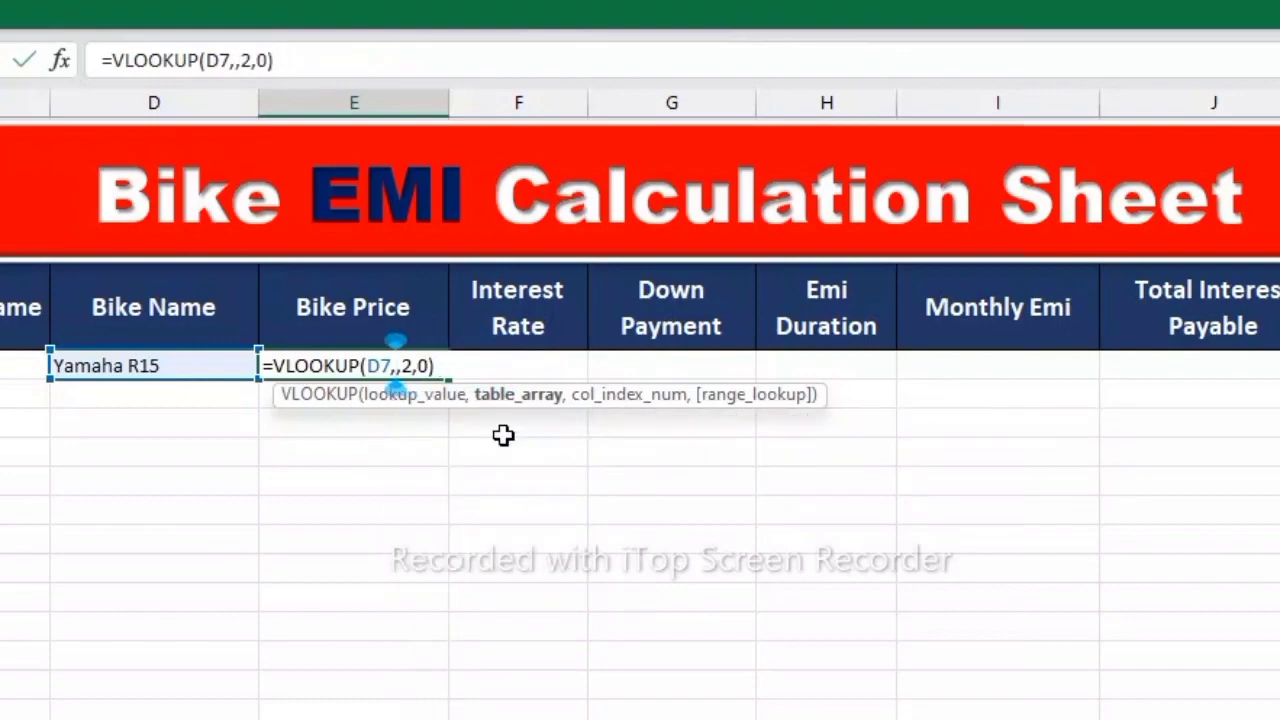
key(ctrl+Page_Down)
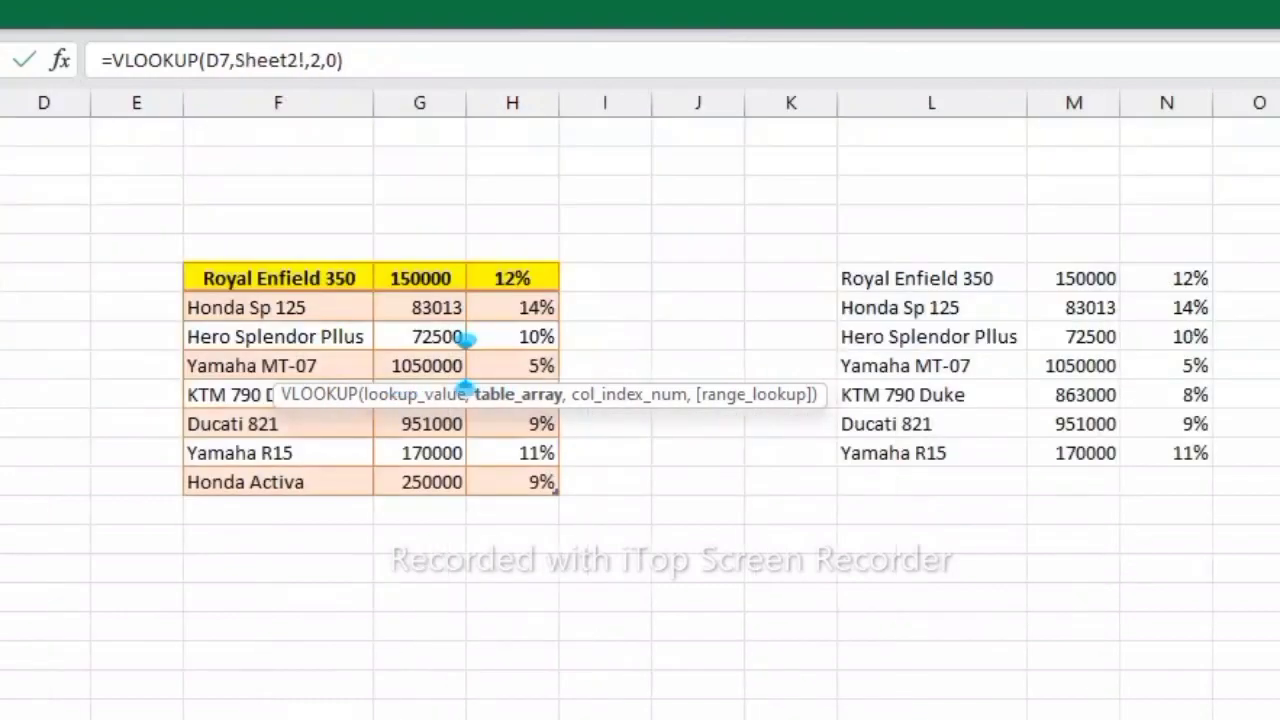
click(980, 285)
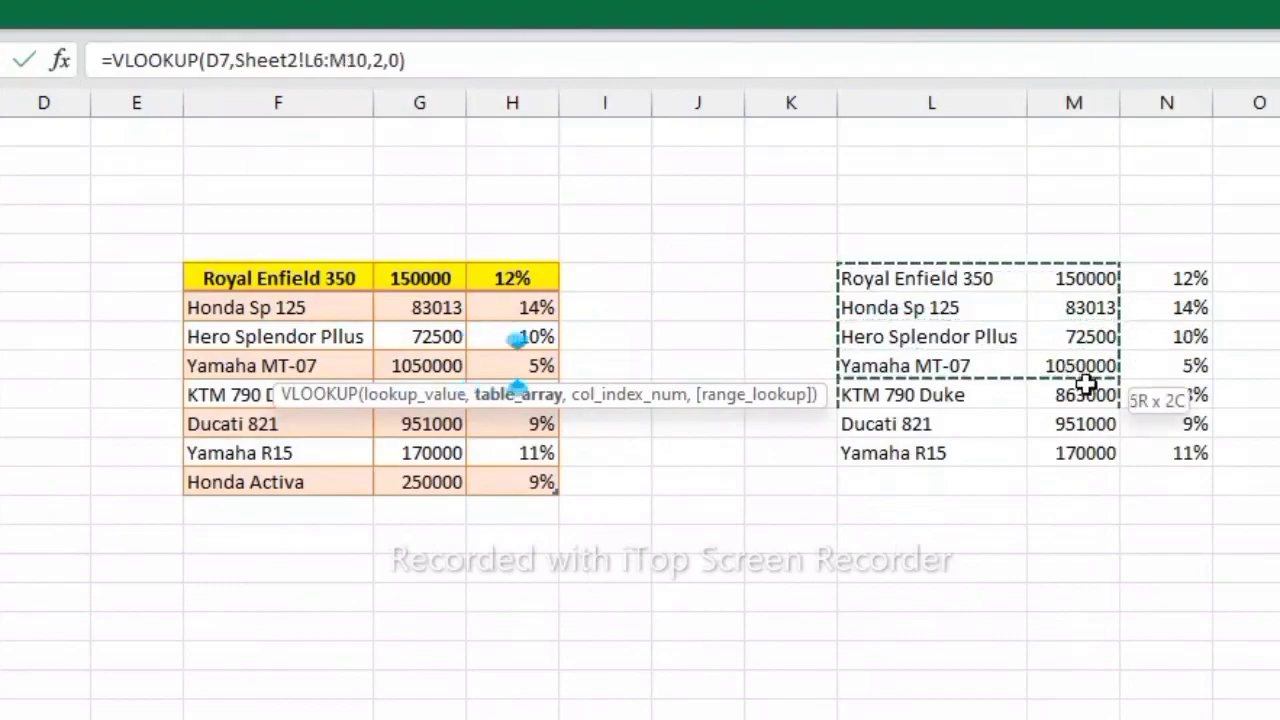
drag(1027, 289, 1146, 448)
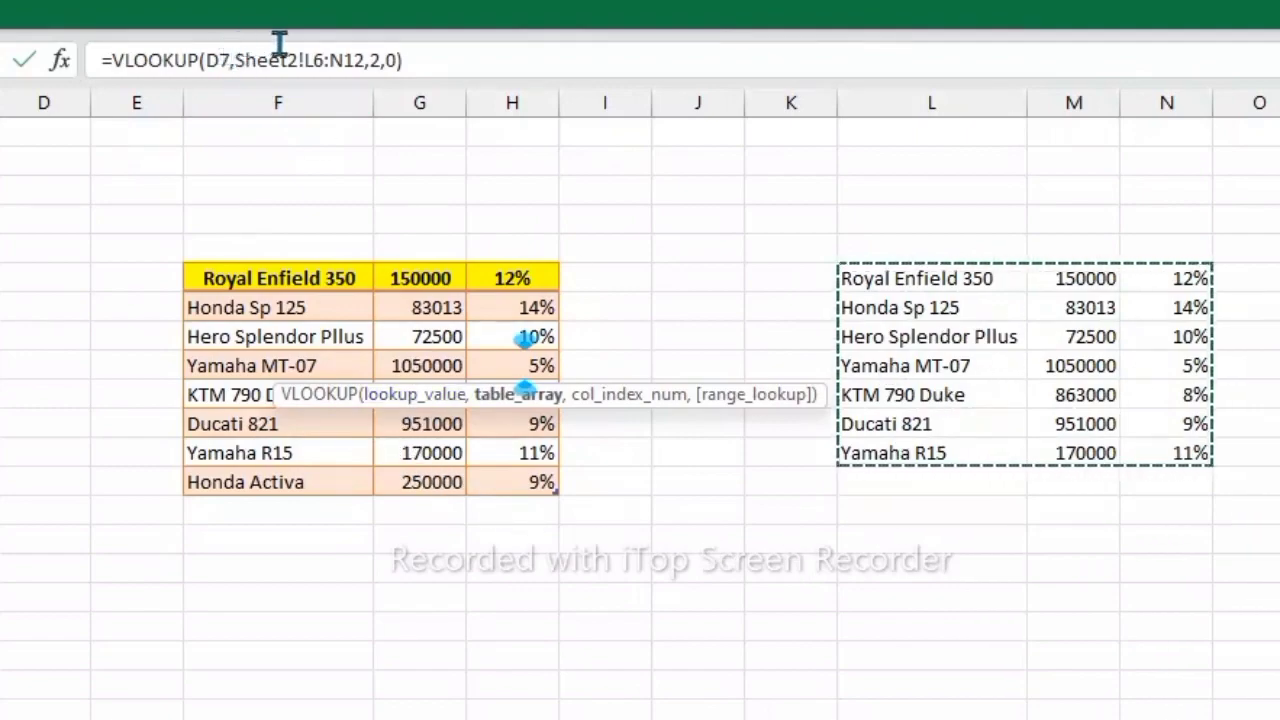
click(311, 60)
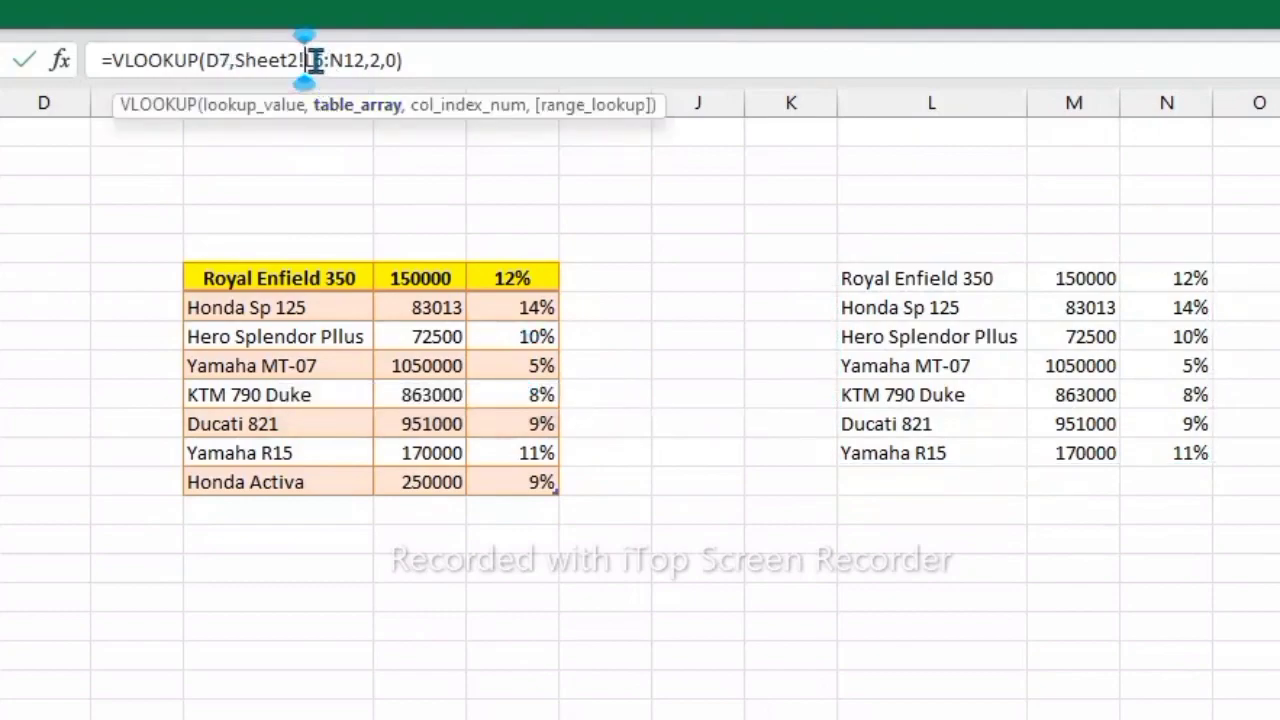
click(313, 60)
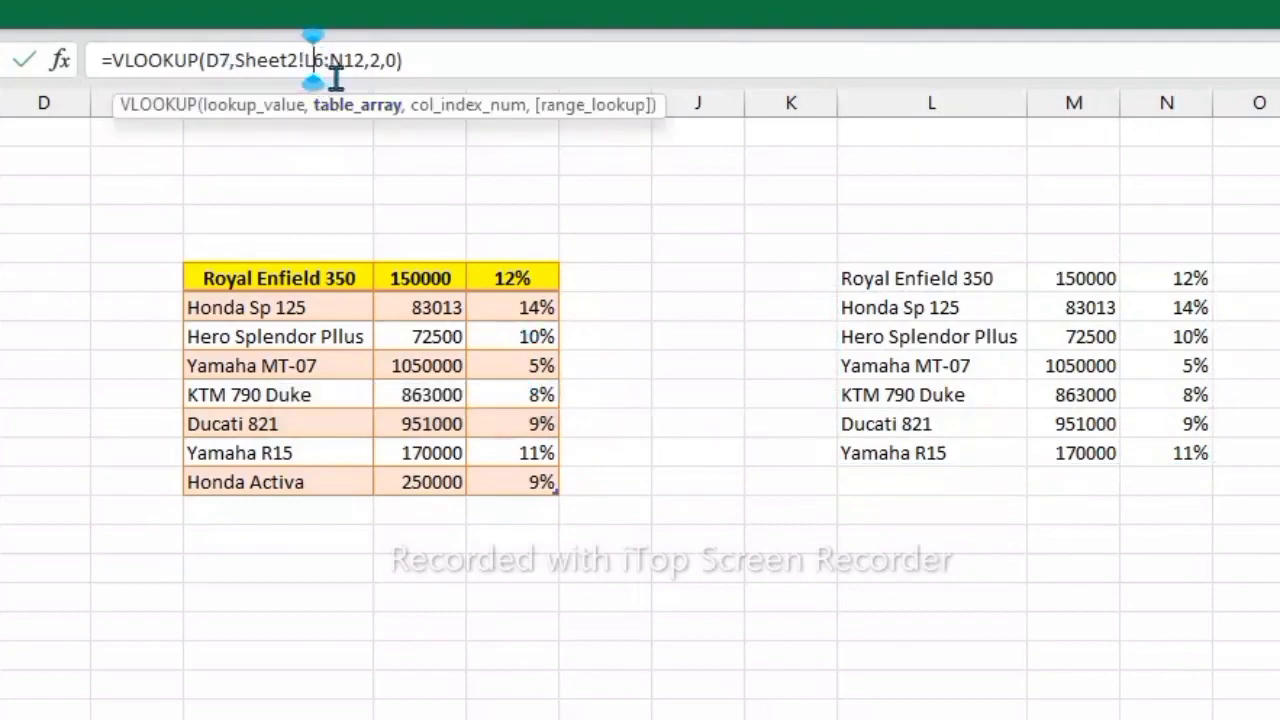
key(F4)
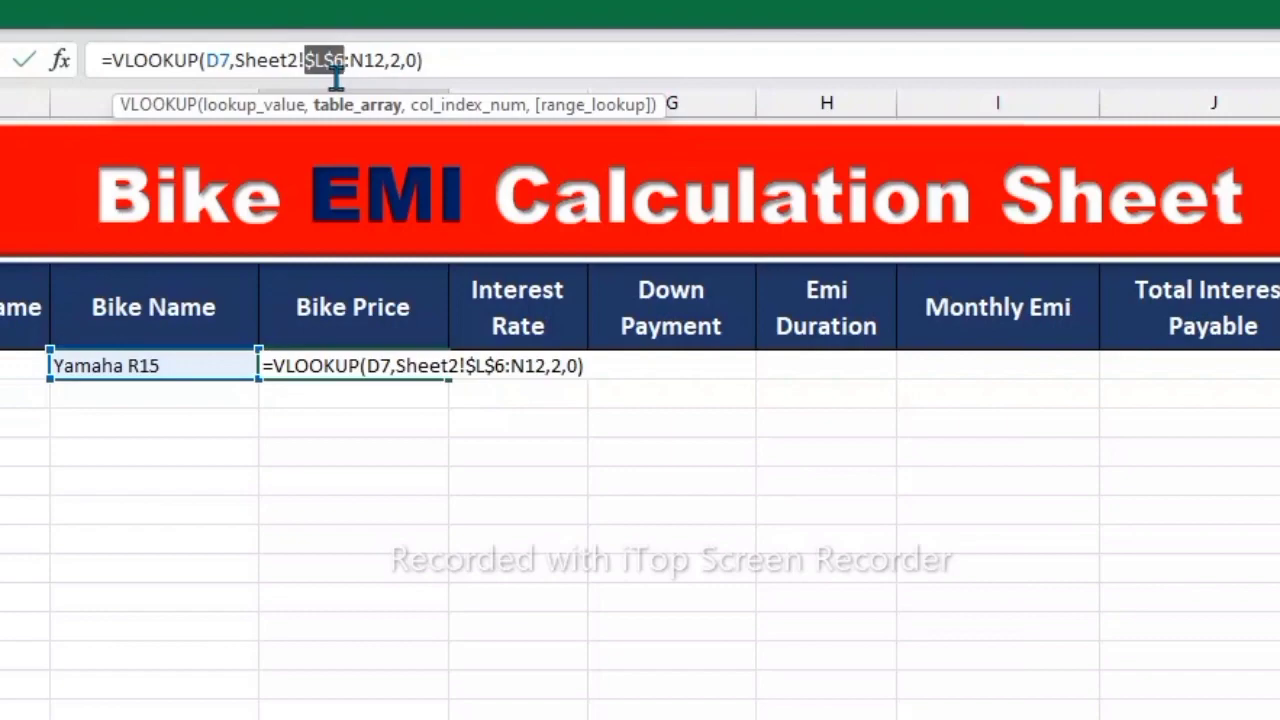
key(Return)
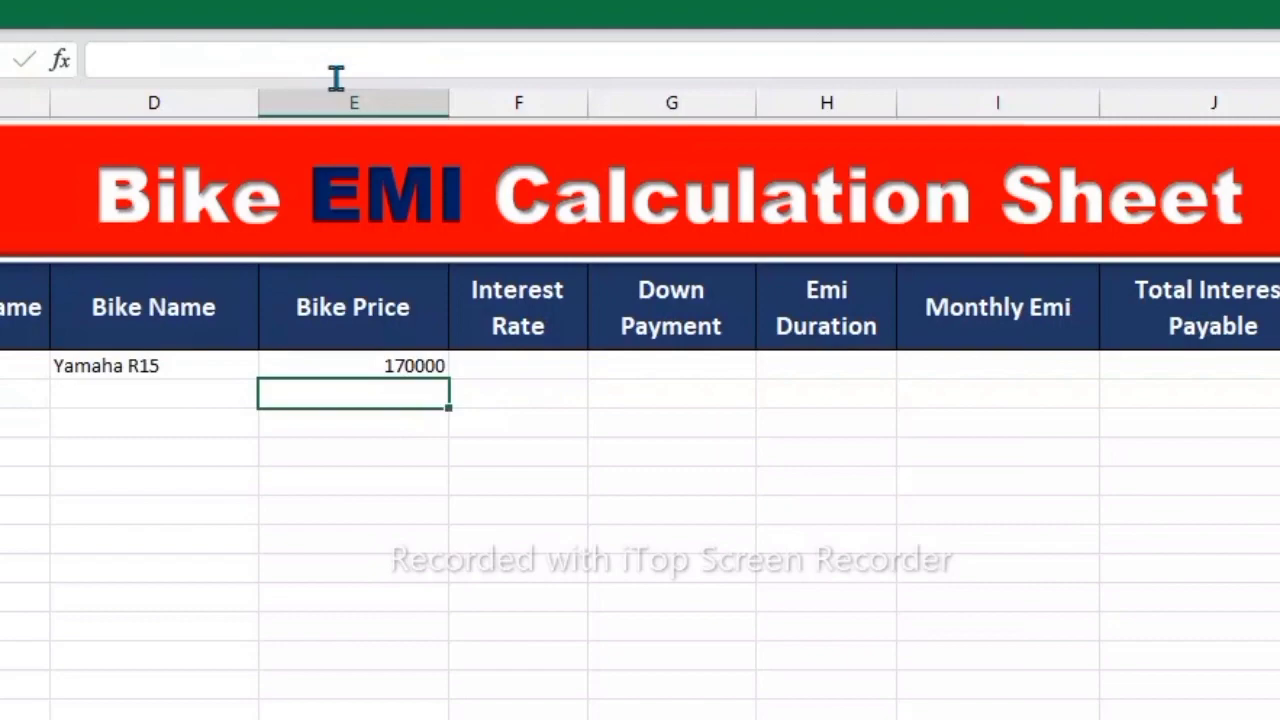
Start a VLOOKUP in F7 using D7 and the absolute Sheet2!$L$6:N12 range
click(474, 366)
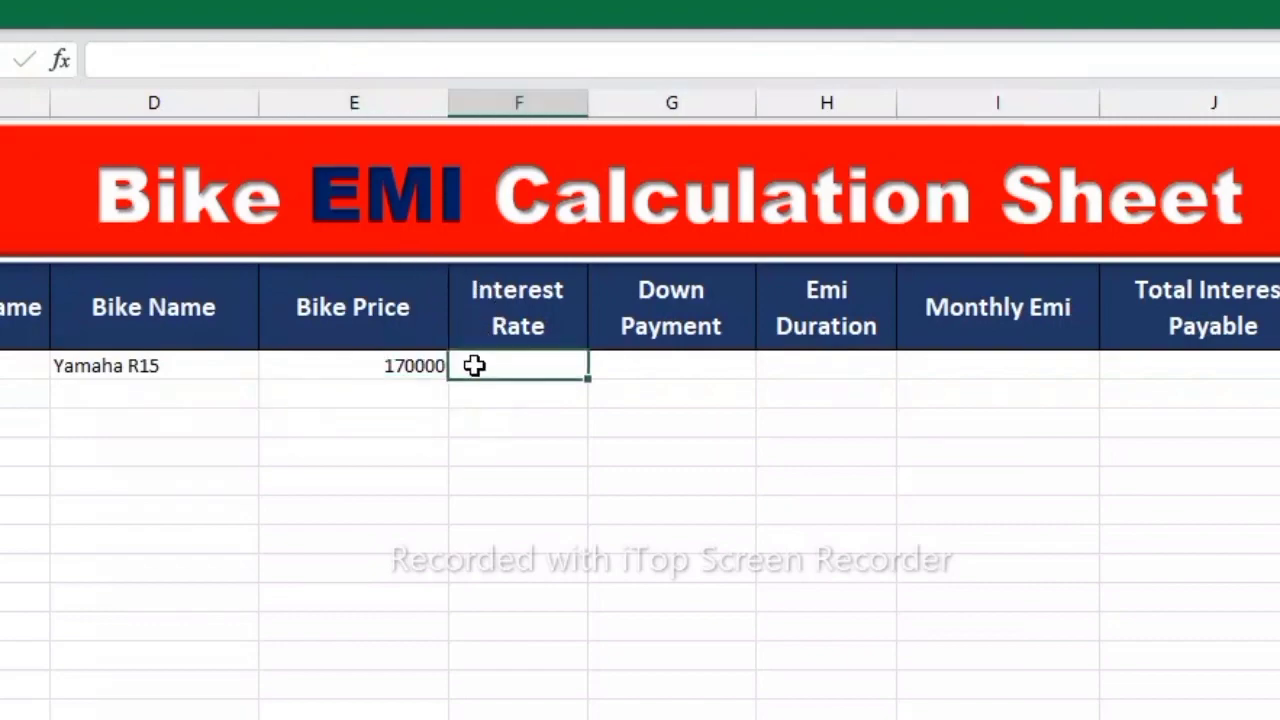
text(=V)
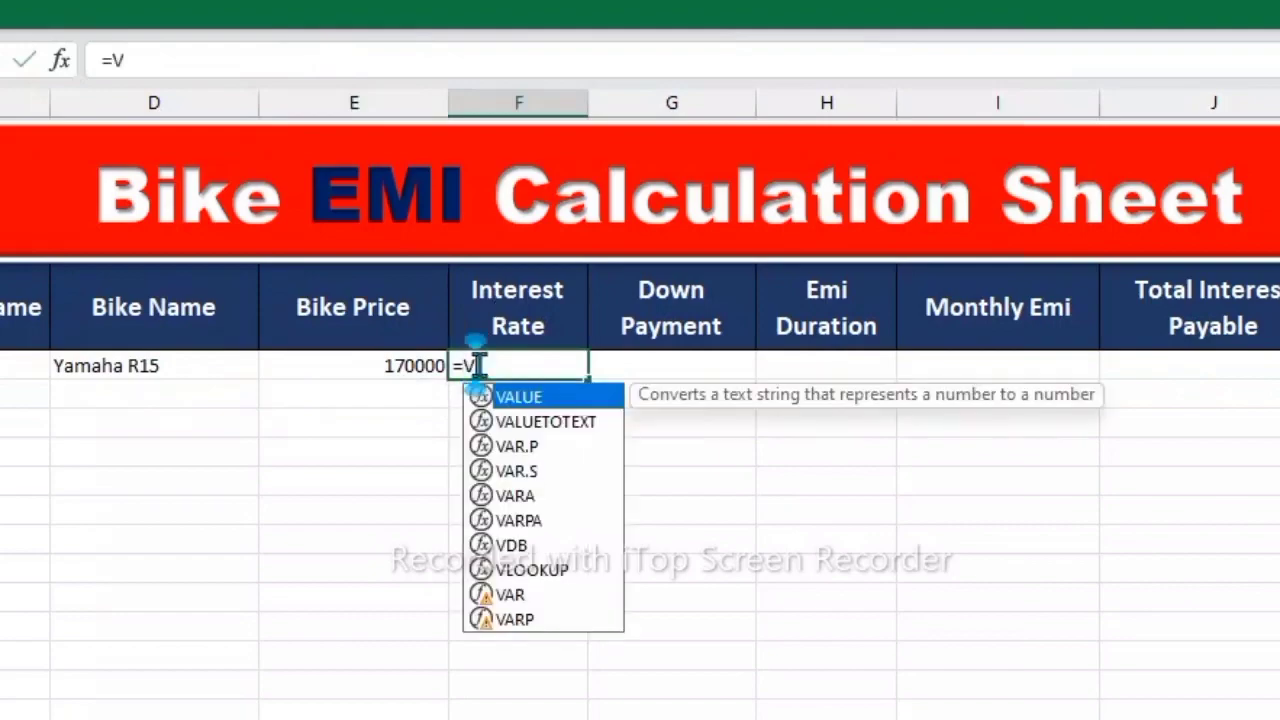
text(LOO)
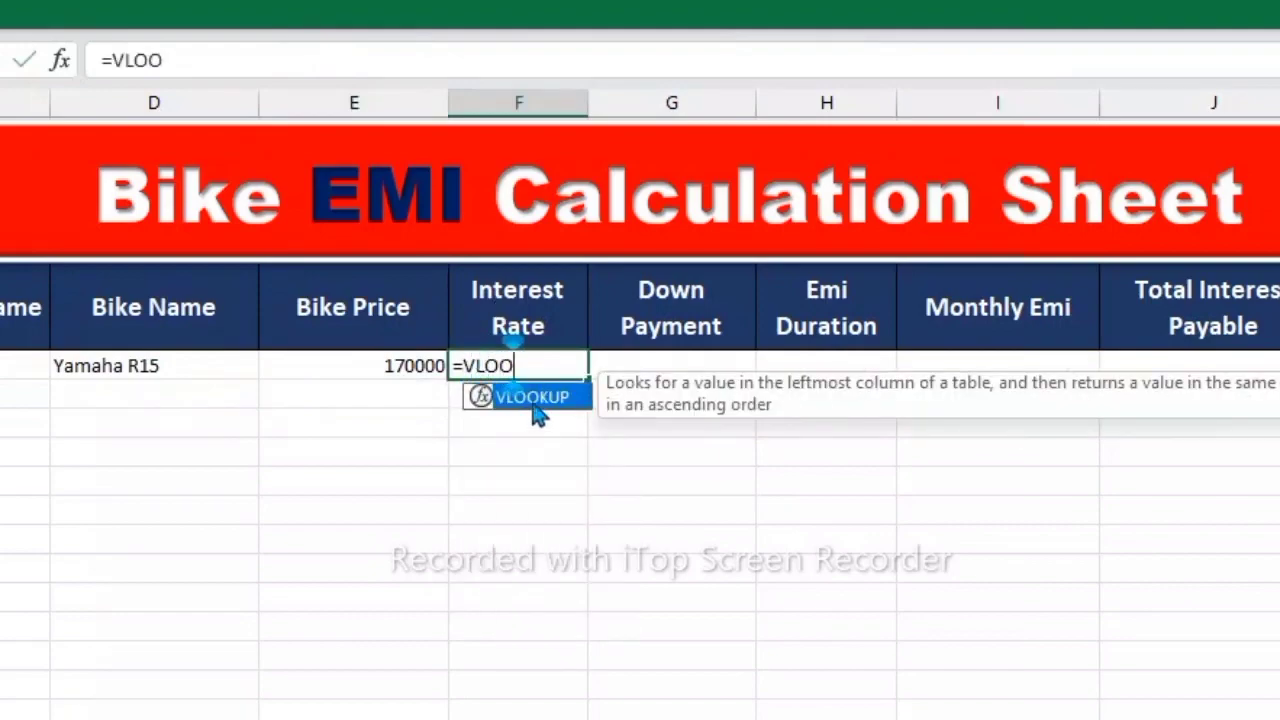
double_click(535, 410)
click(211, 378)
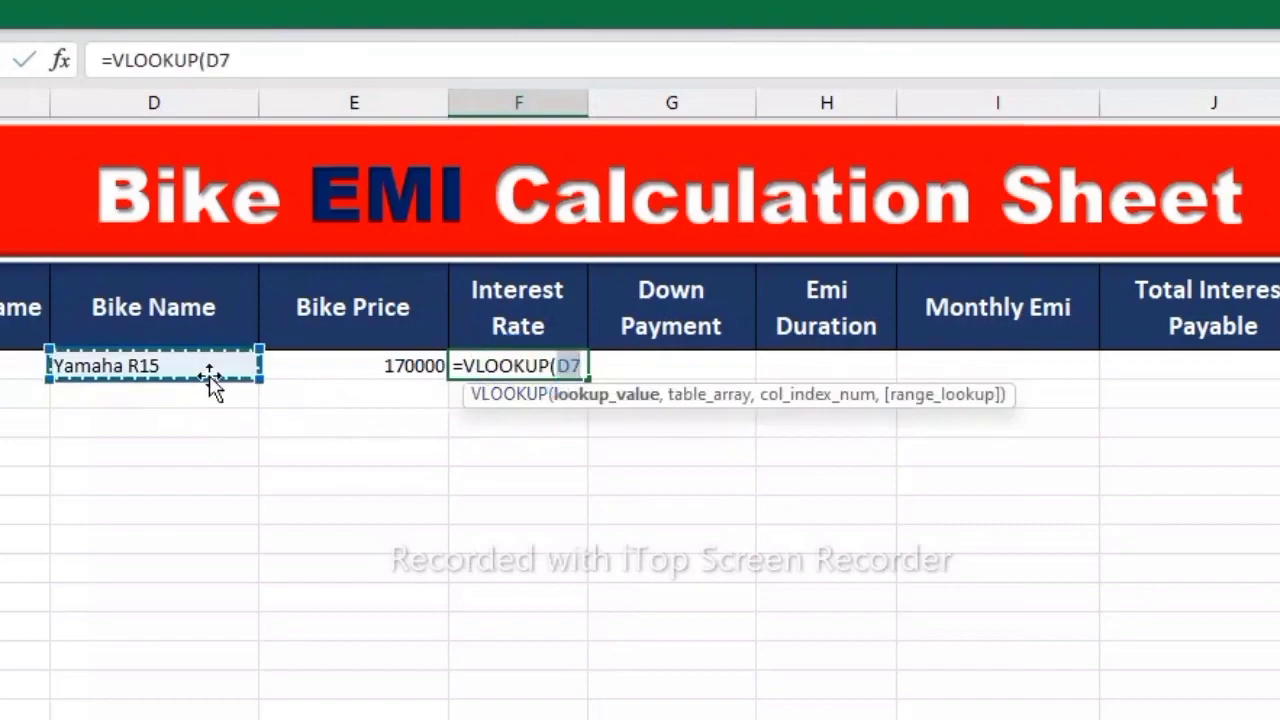
text(,)
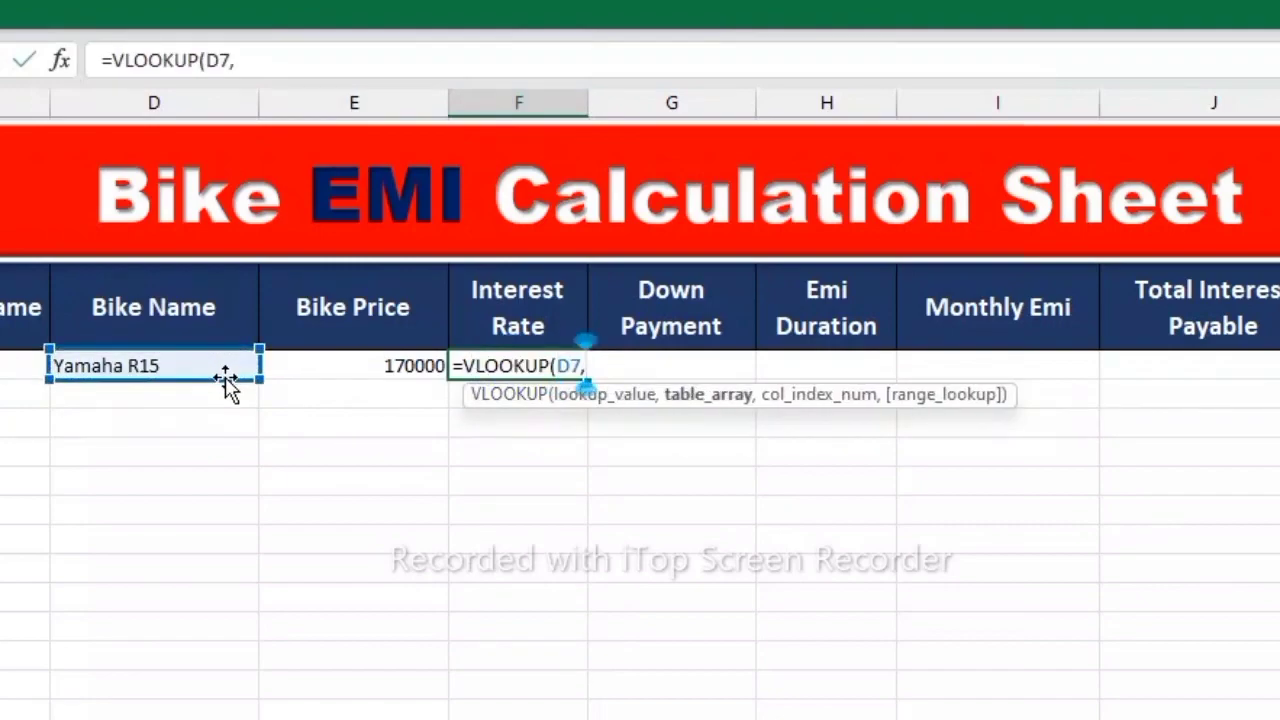
key(ctrl+Page_Down)
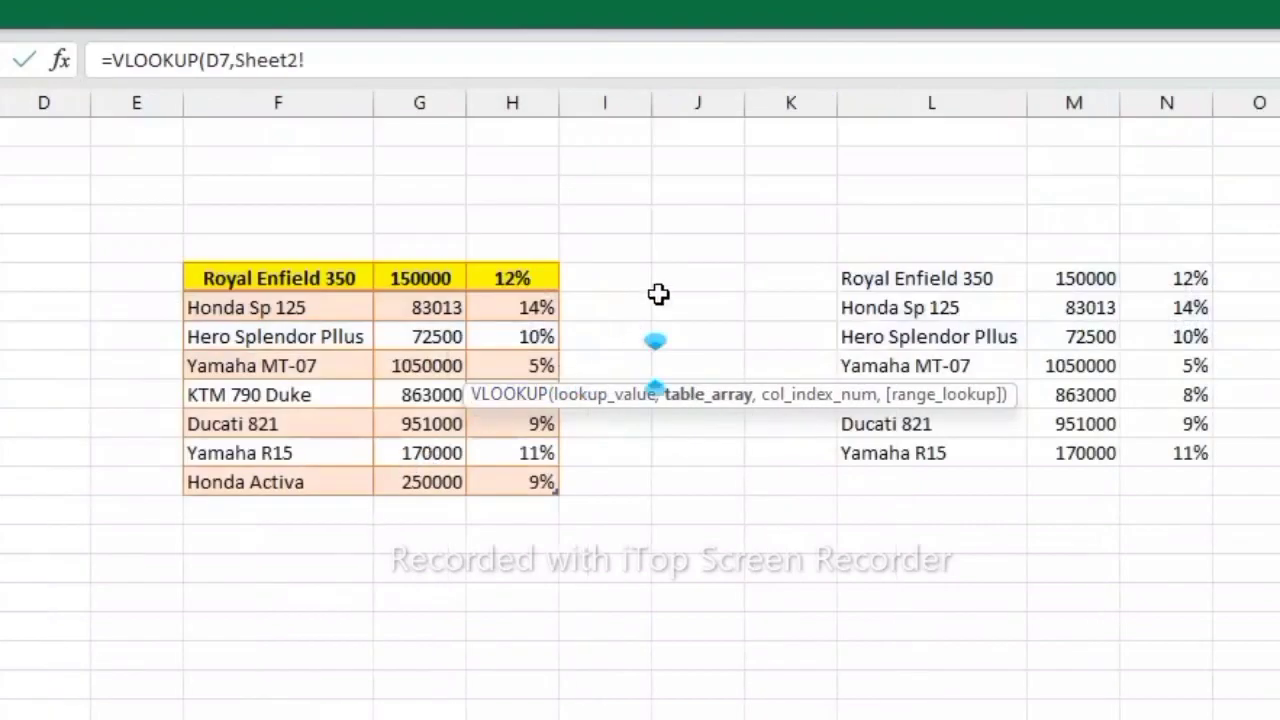
drag(871, 278, 1163, 455)
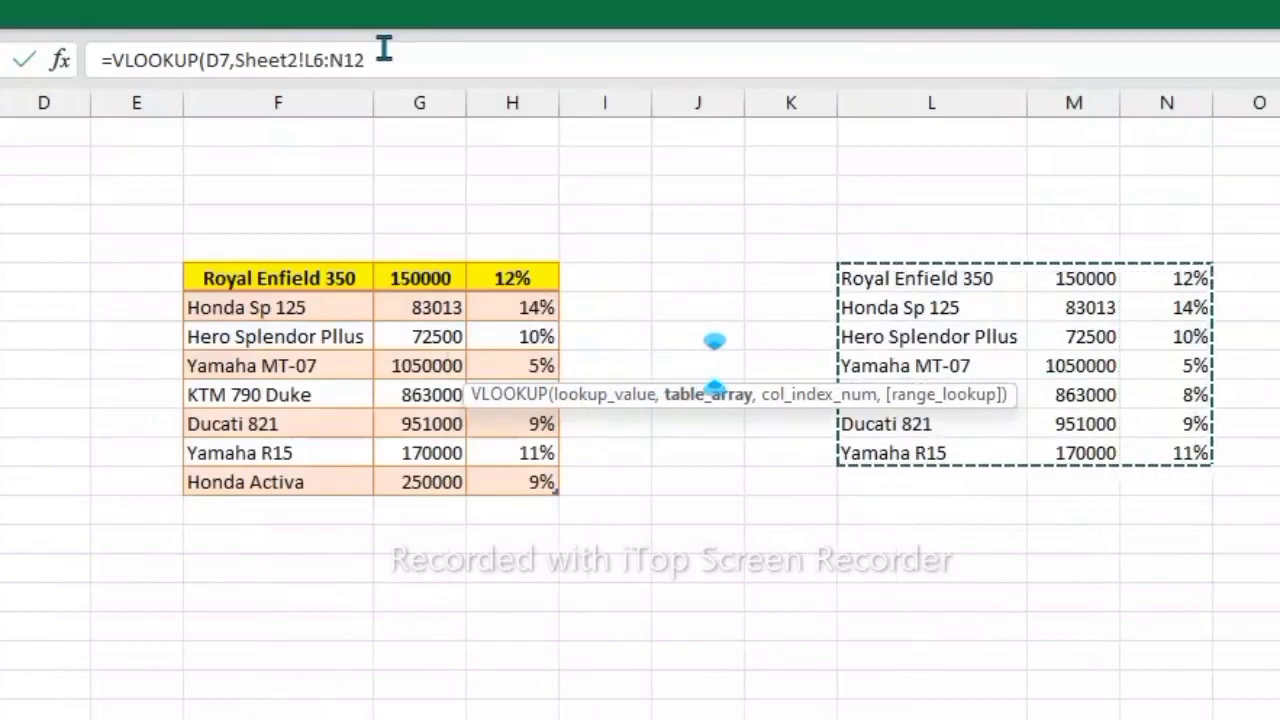
click(313, 60)
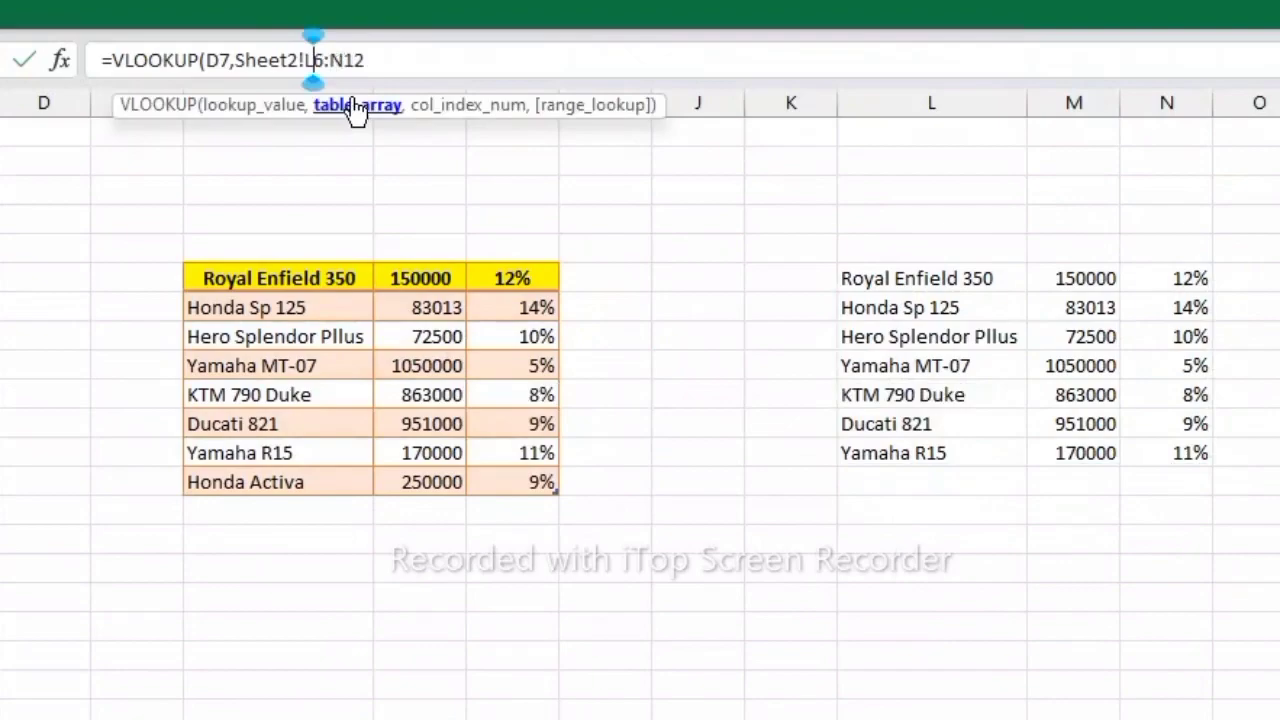
key(F4)
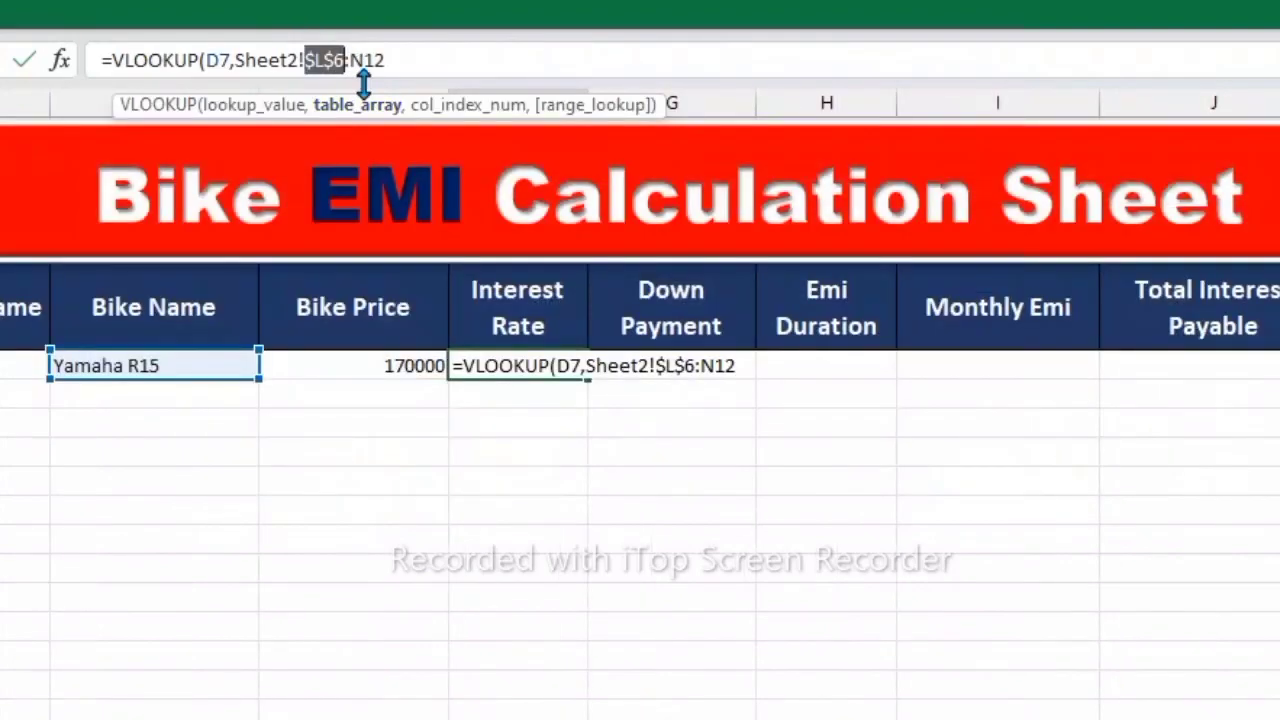
Finish the F7 lookup with column 3 and exact match, showing 0.11
click(737, 372)
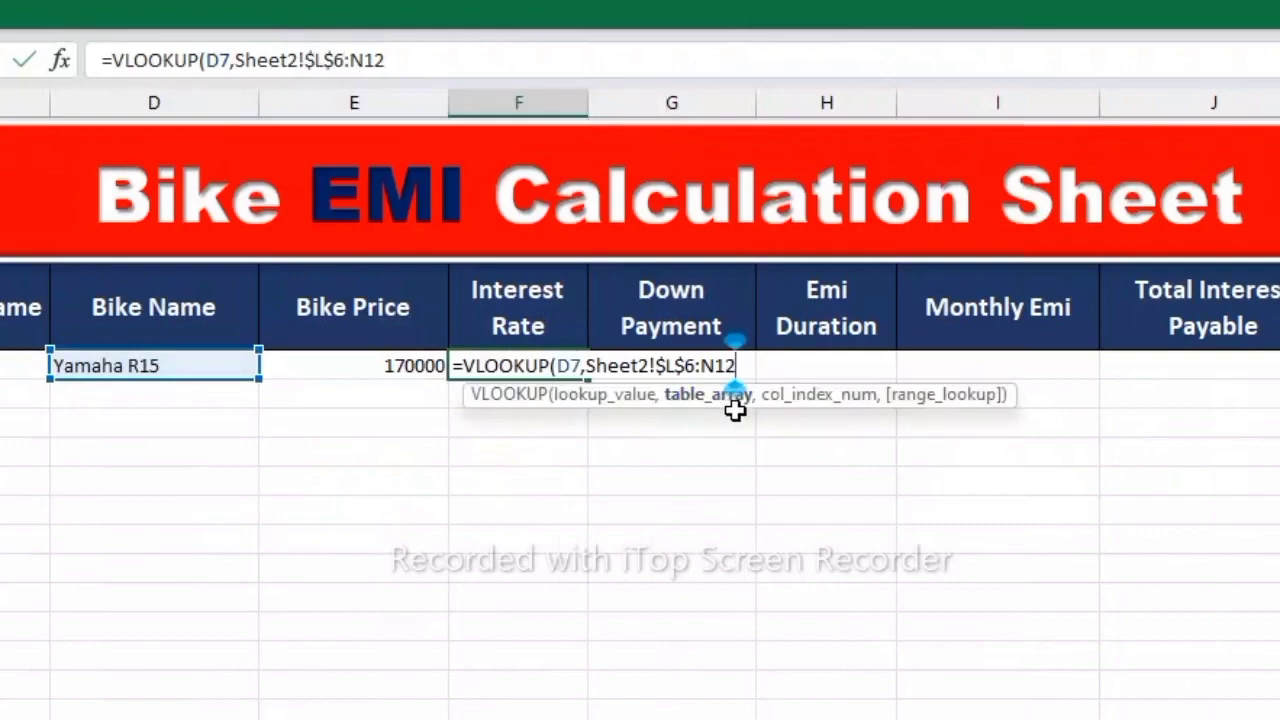
text(,)
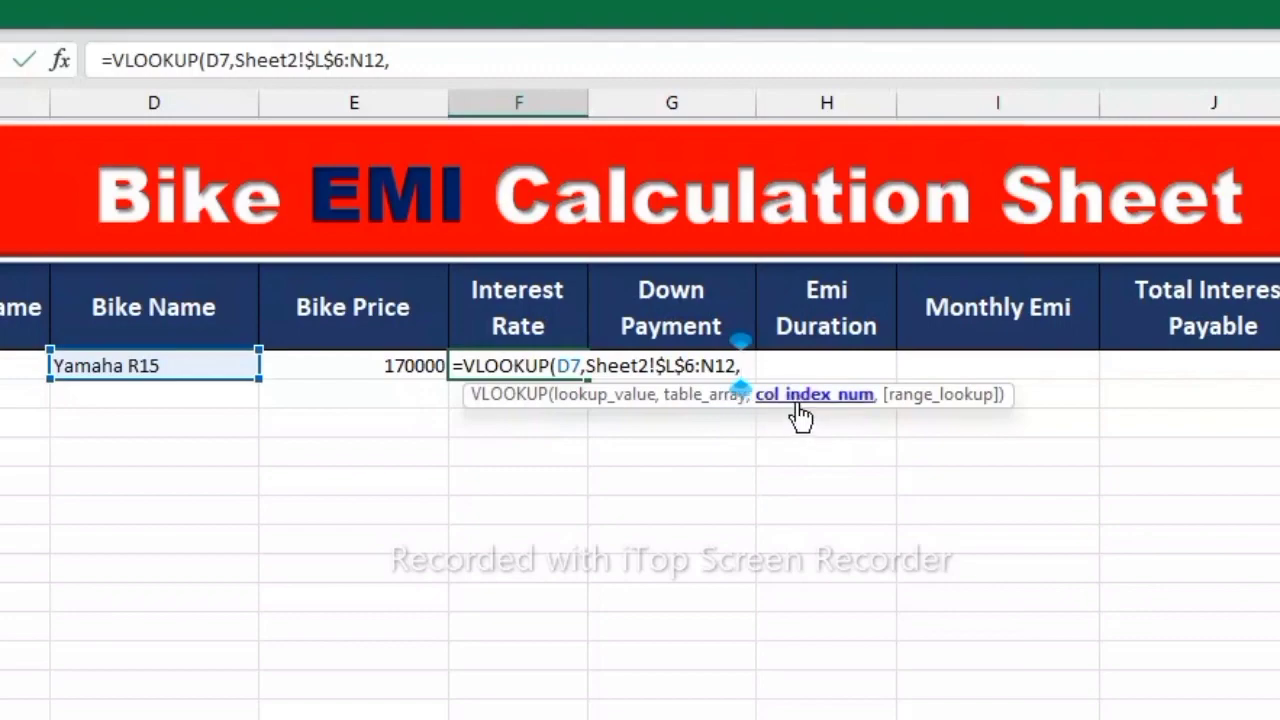
key(ctrl+Page_Down)
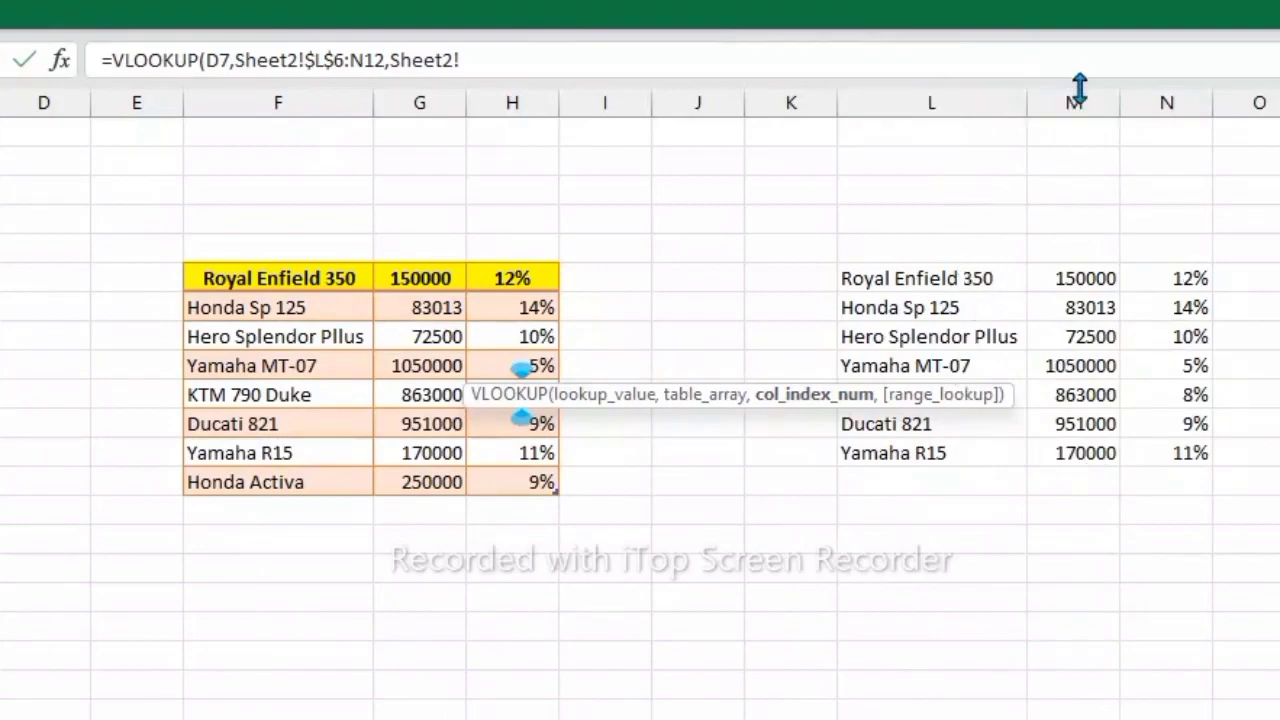
click(540, 68)
key(BackSpace)
key(BackSpace)
key(BackSpace)
key(BackSpace)
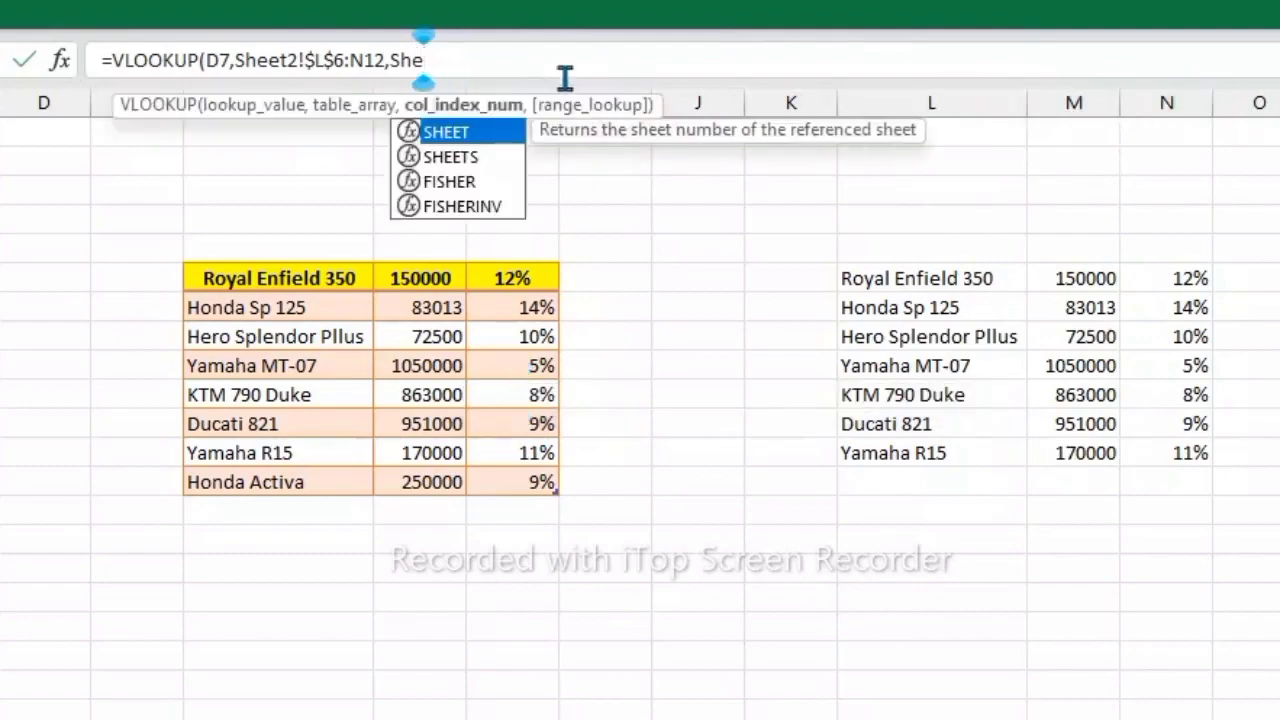
key(BackSpace)
key(BackSpace)
key(BackSpace)
text(3)
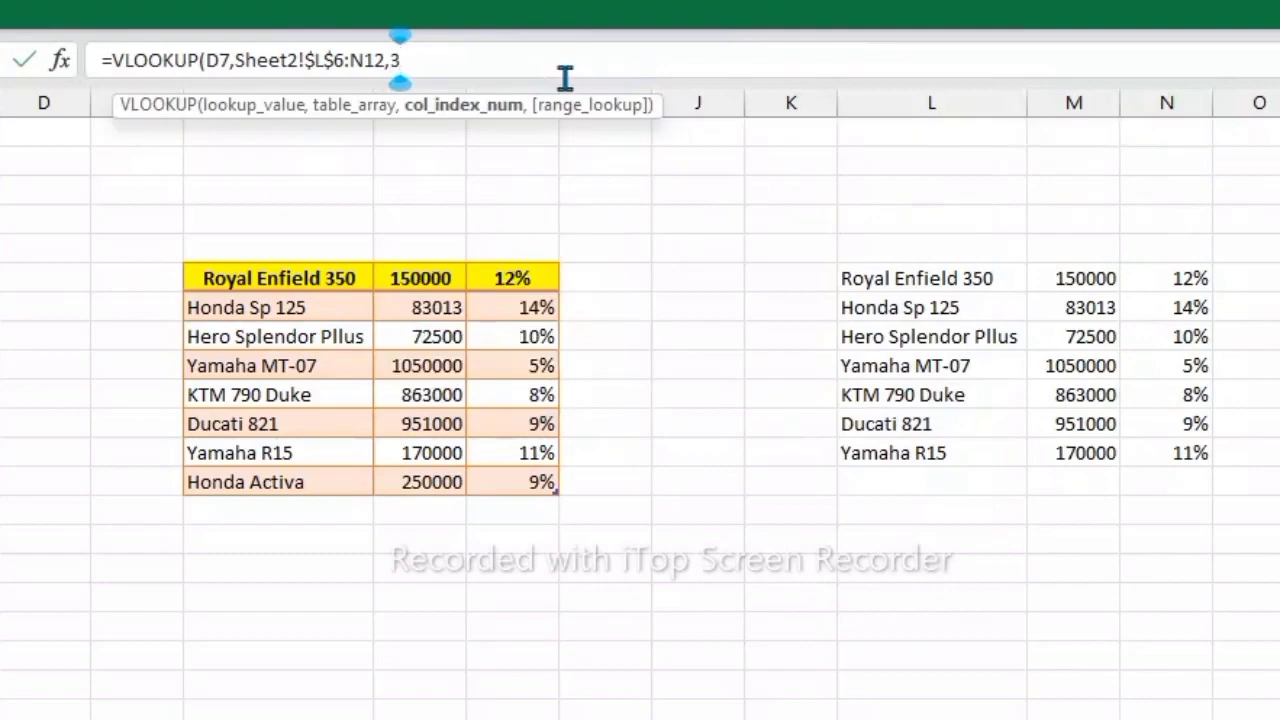
text(,)
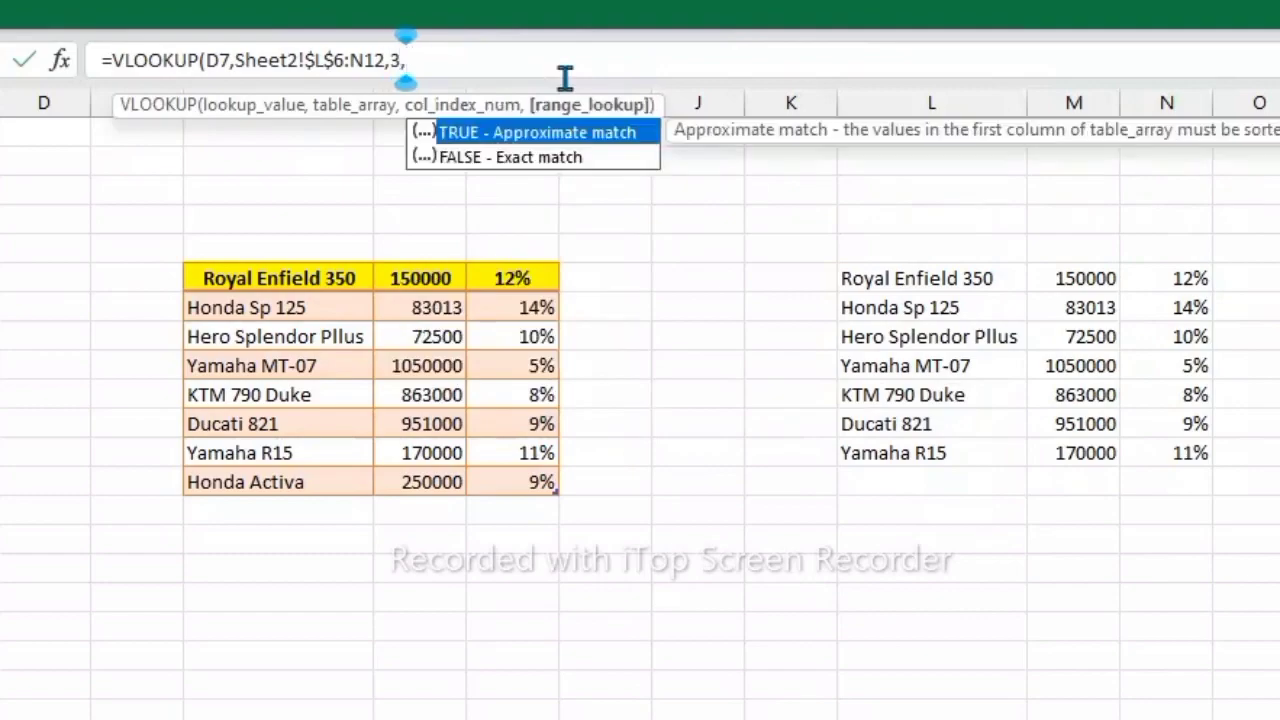
text(0))
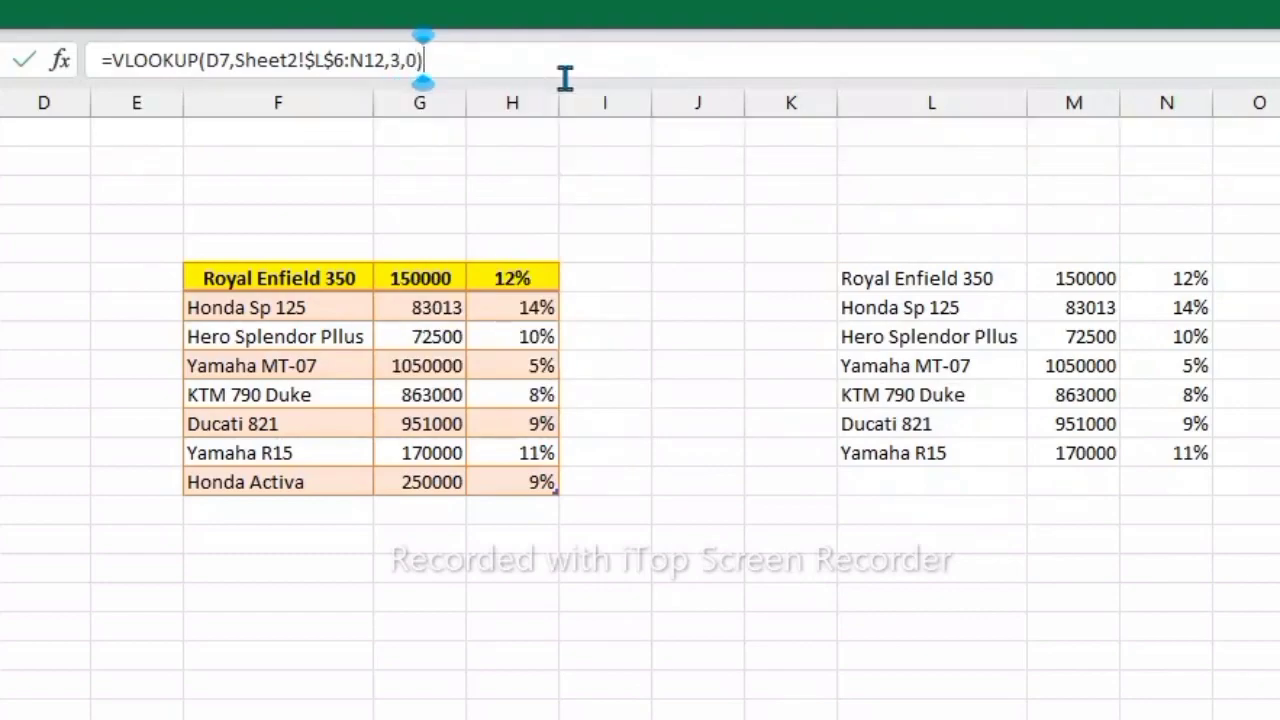
key(Return)
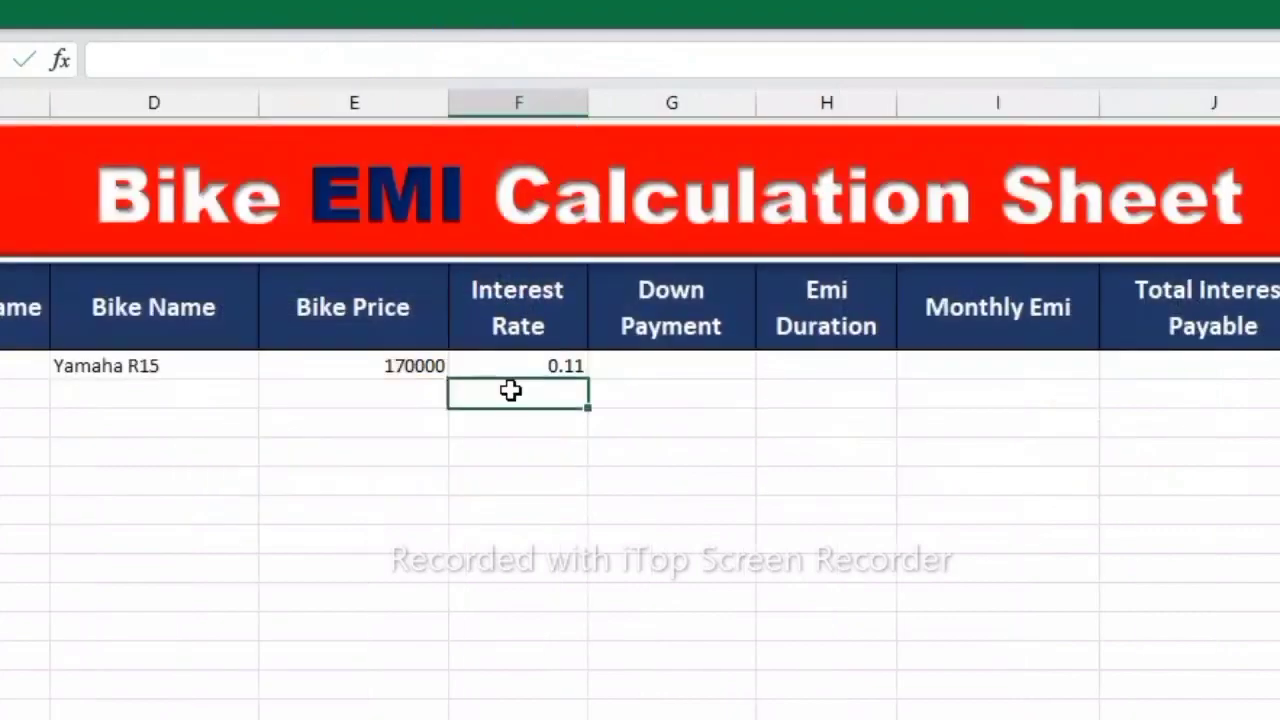
Format the Interest Rate column F as Percentage
click(519, 366)
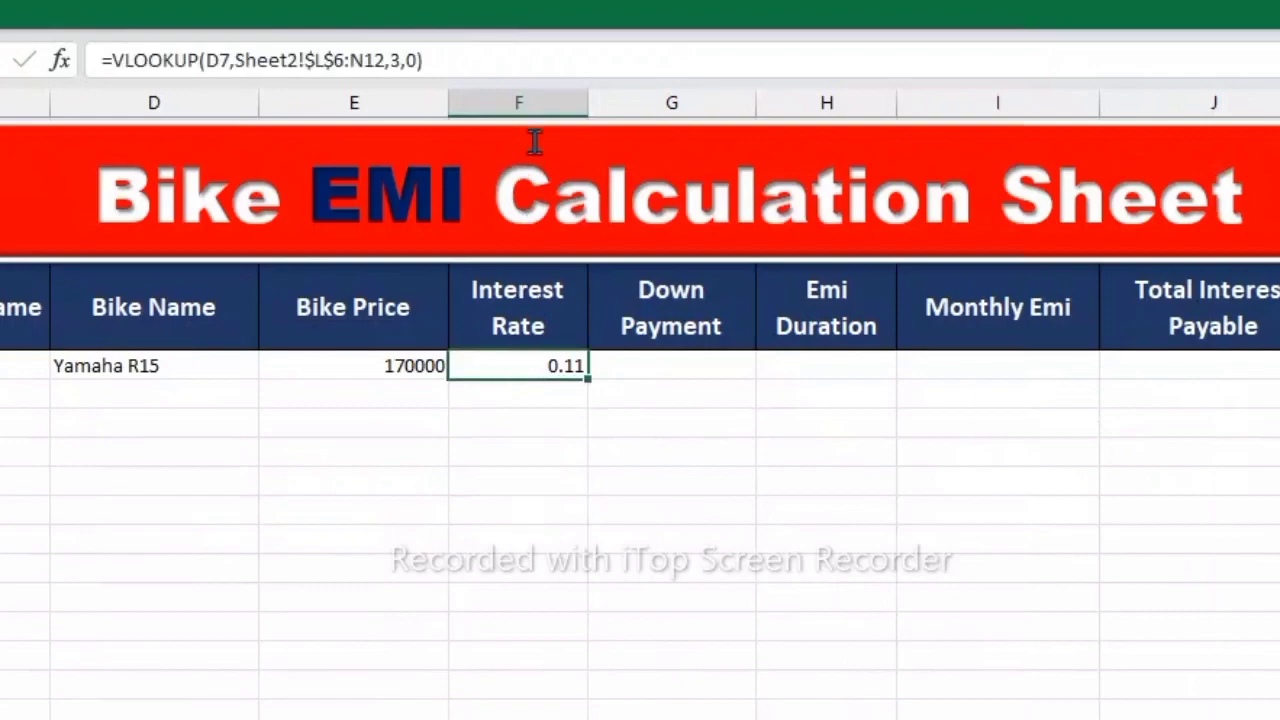
click(542, 93)
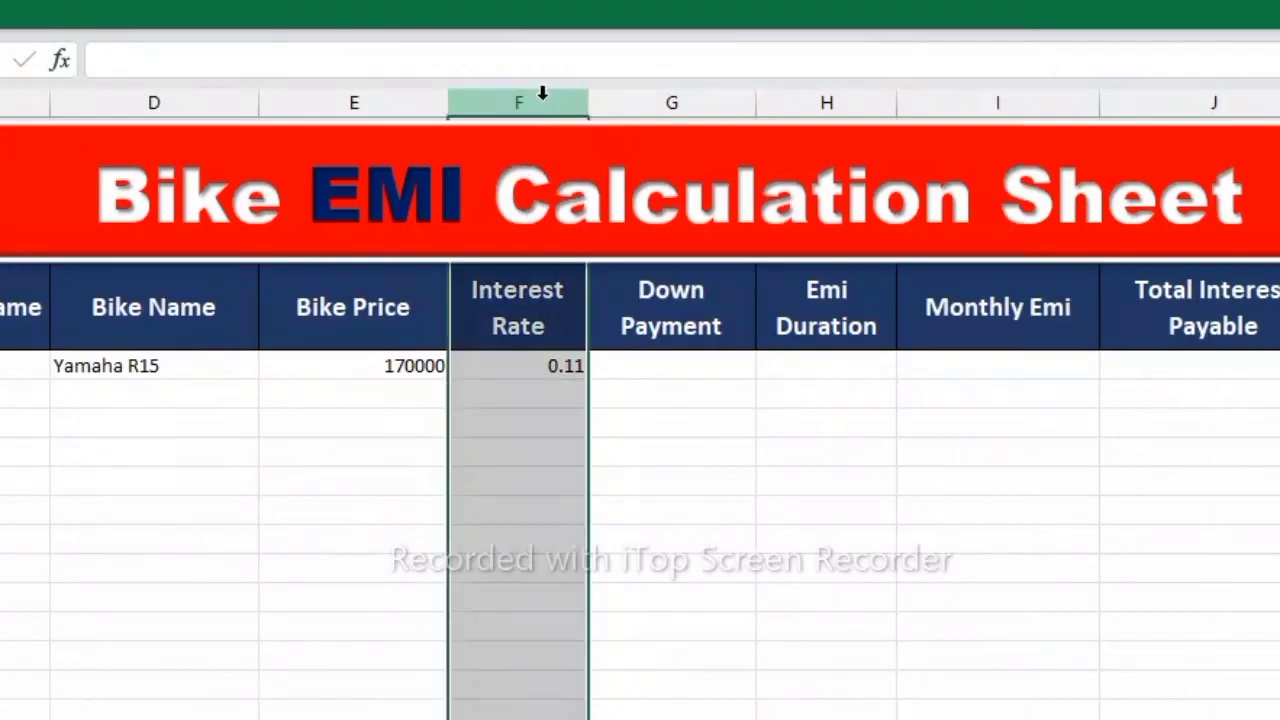
right_click(542, 93)
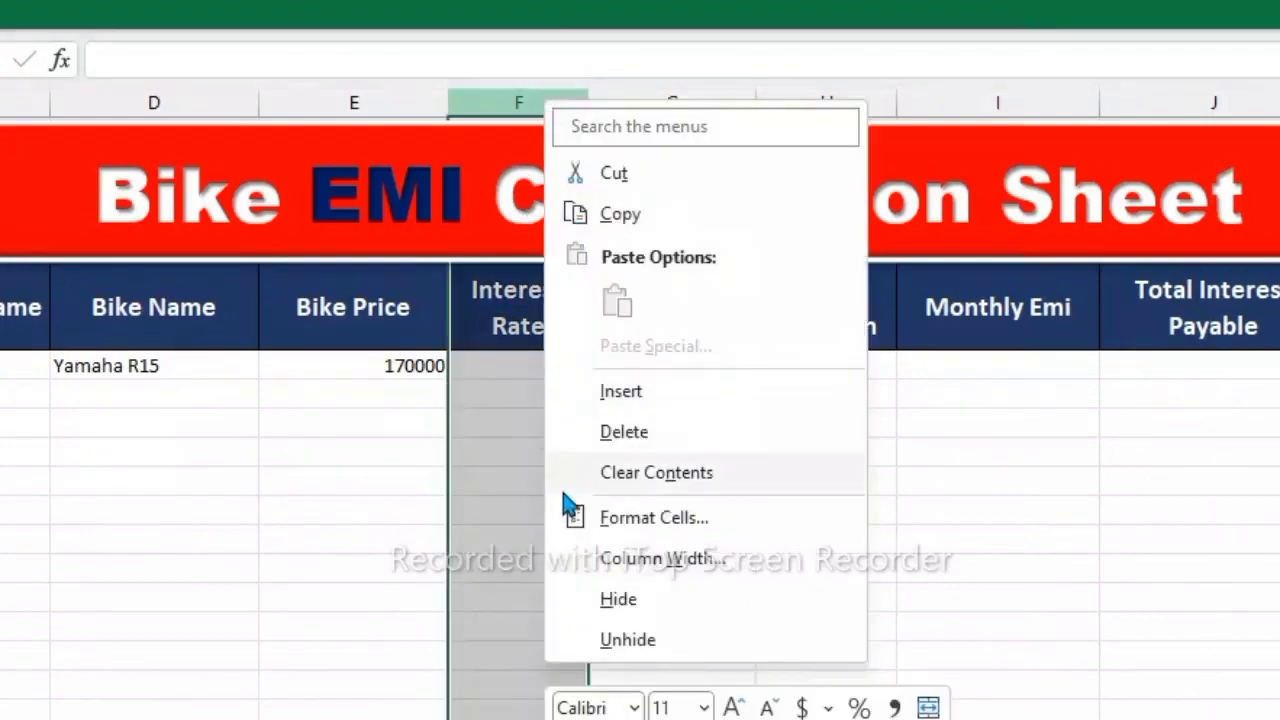
key(Escape)
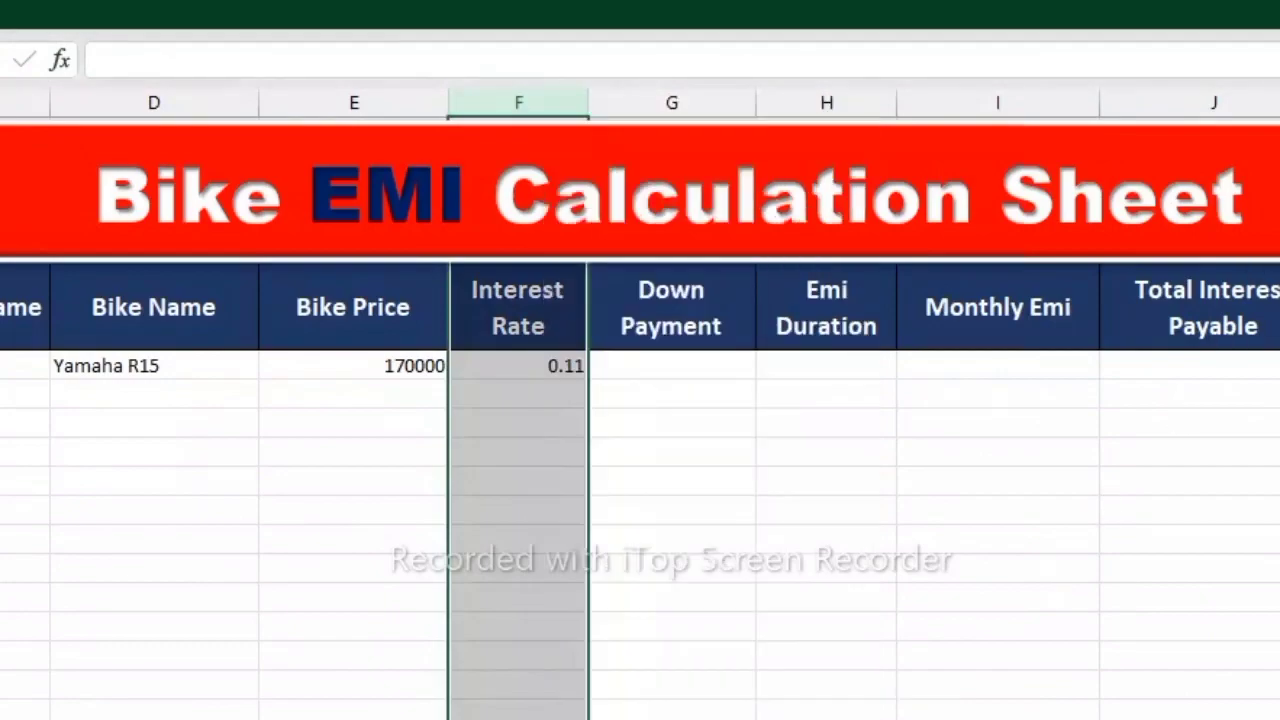
click(640, 15)
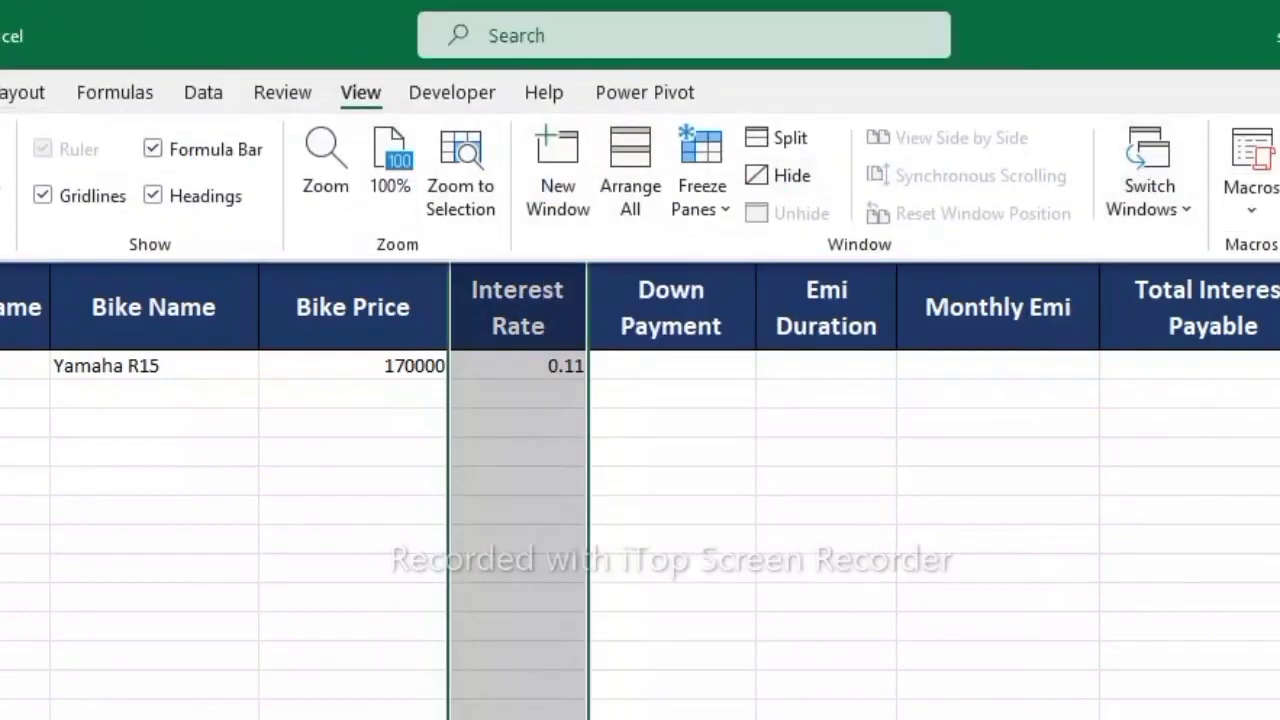
click(2, 92)
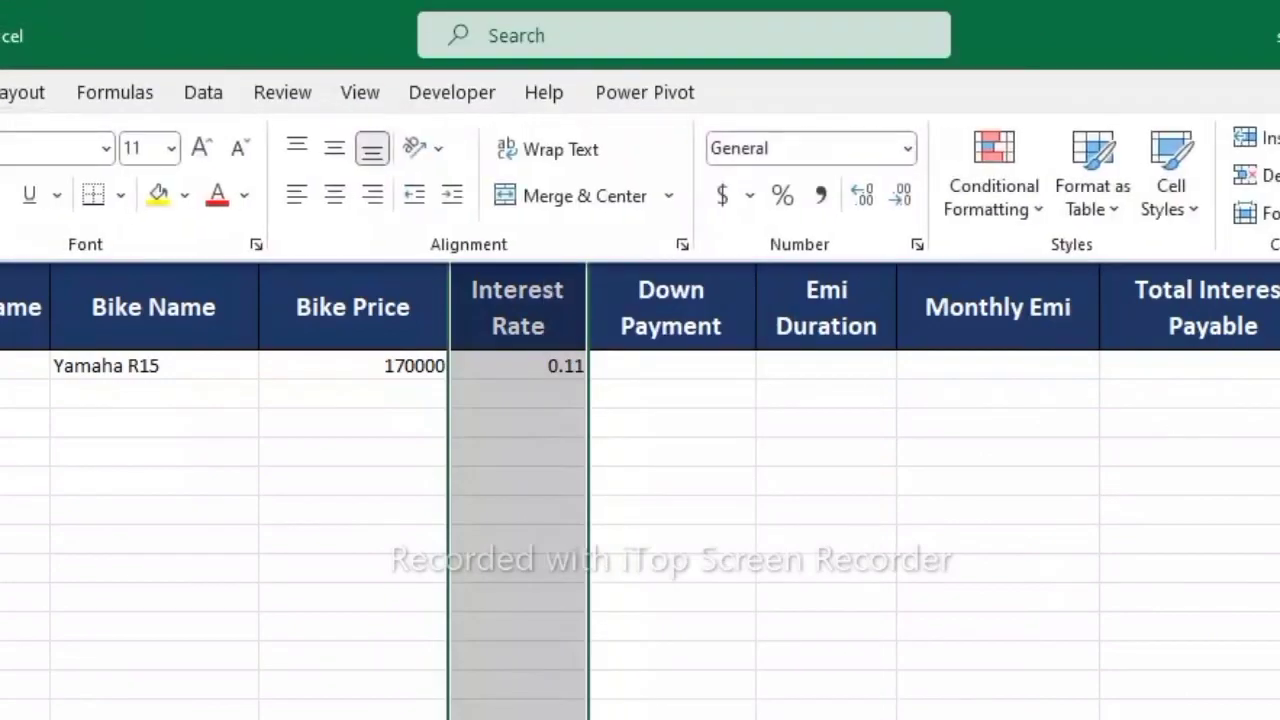
click(909, 150)
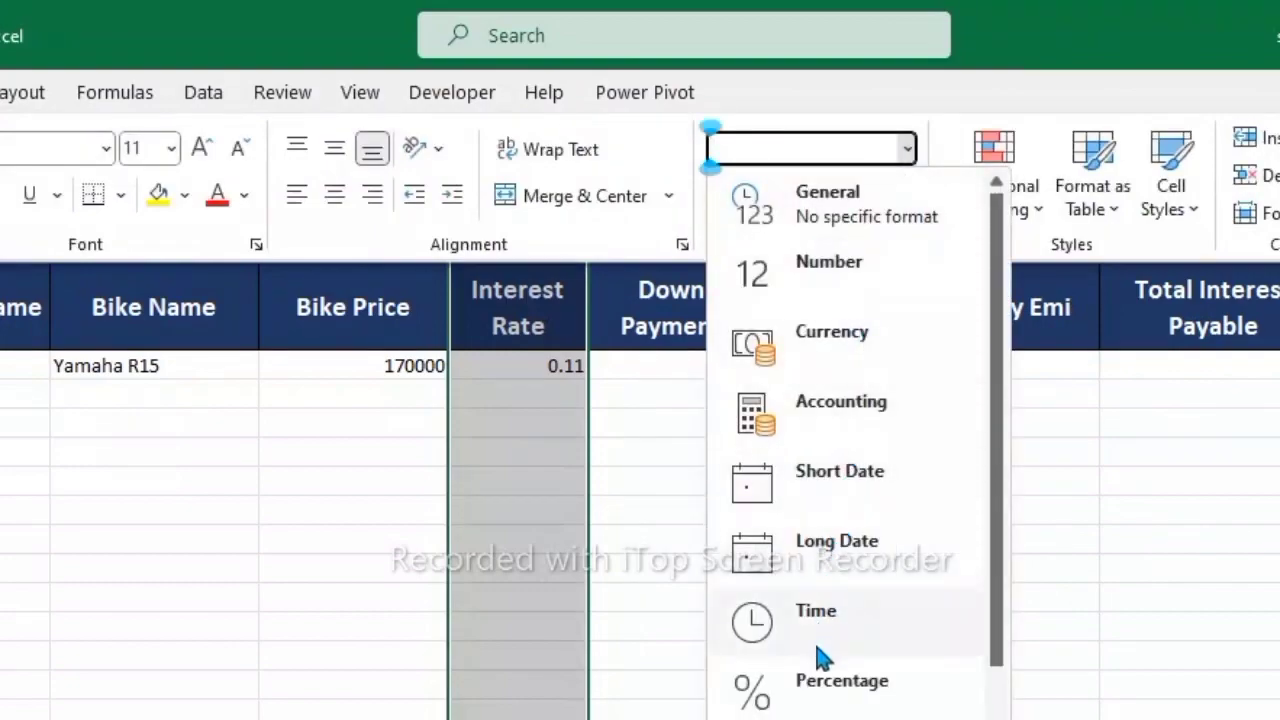
click(818, 682)
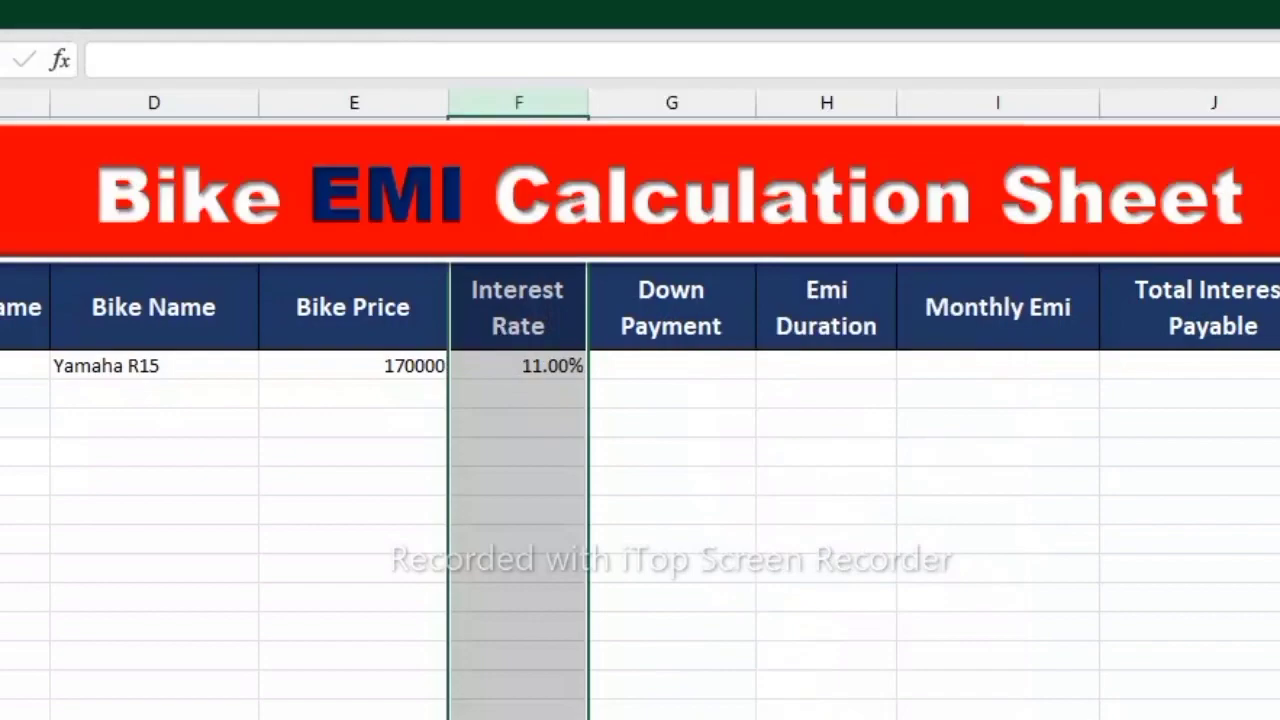
Remove both decimal places so Yamaha R15's rate reads 11%
click(870, 15)
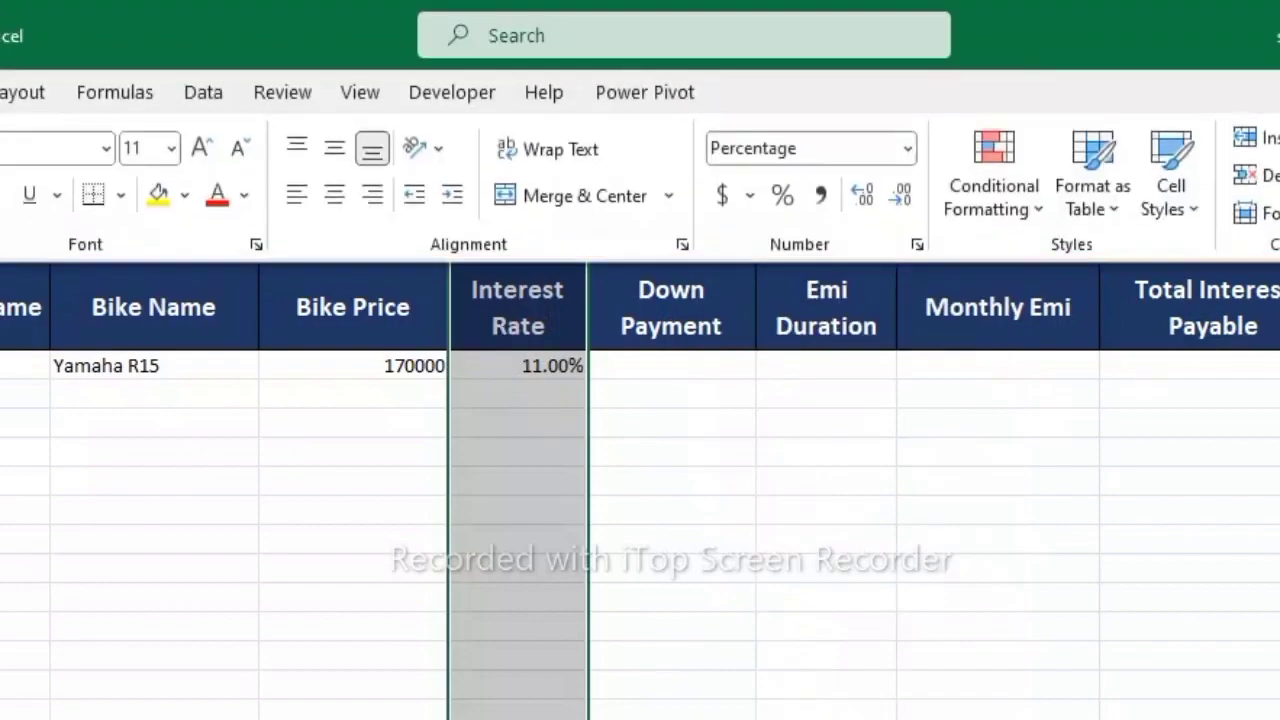
click(900, 194)
click(900, 194)
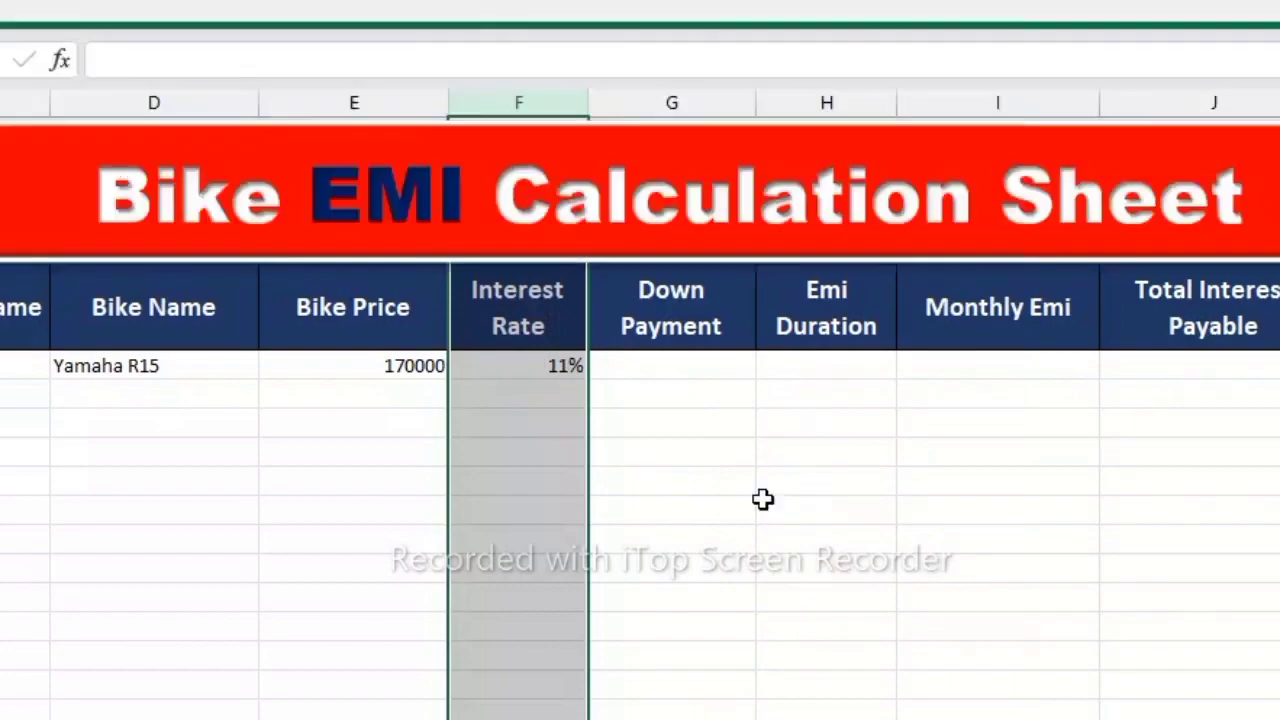
click(762, 499)
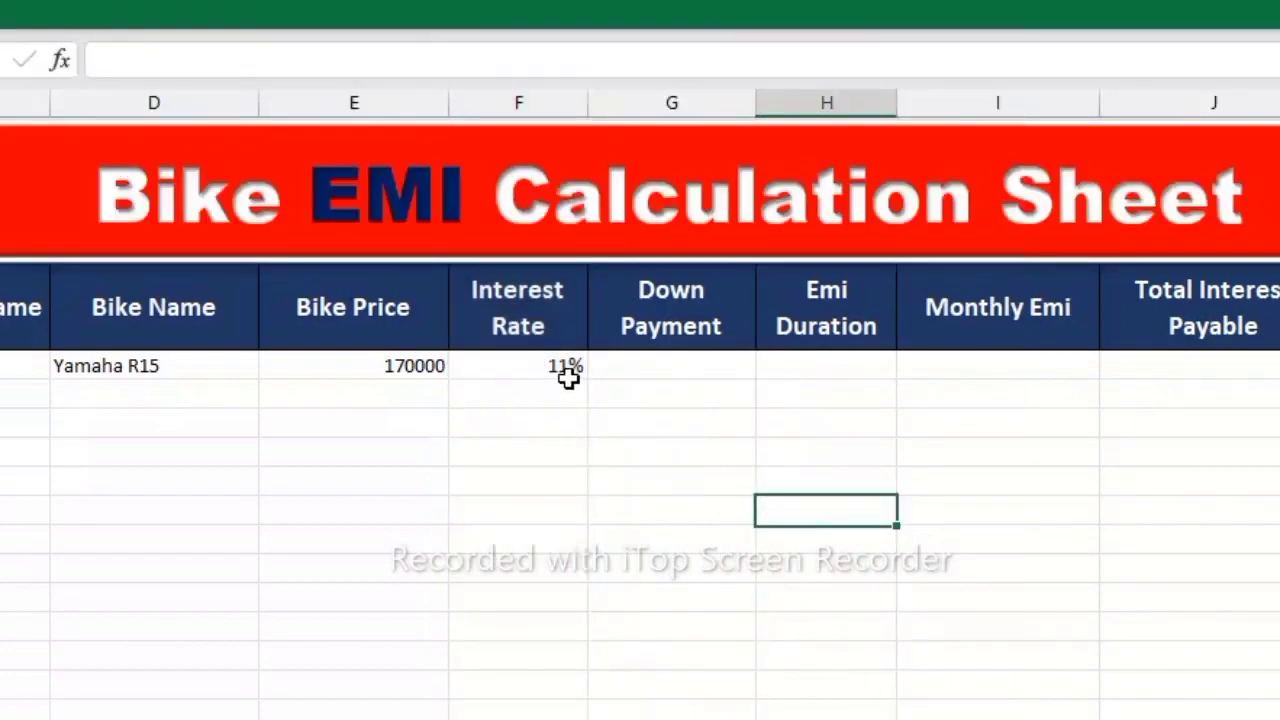
click(615, 362)
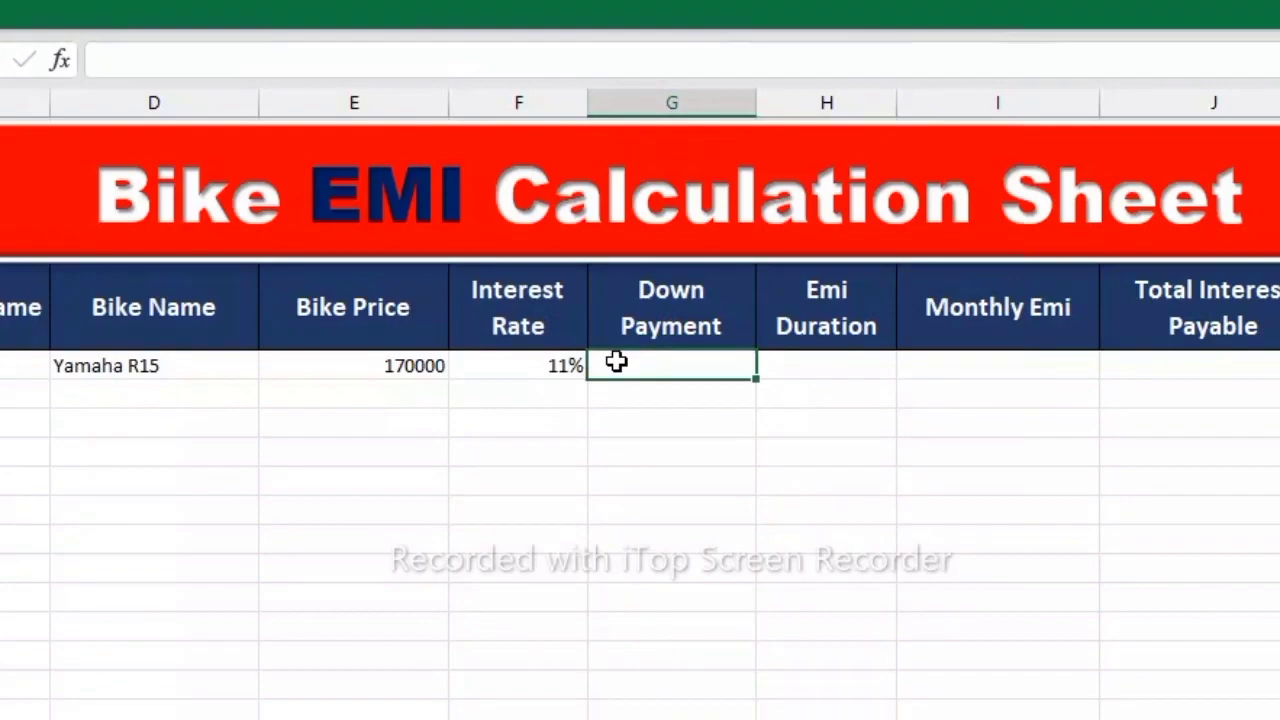
Enter 20 as the last customer's Emi Duration
click(783, 359)
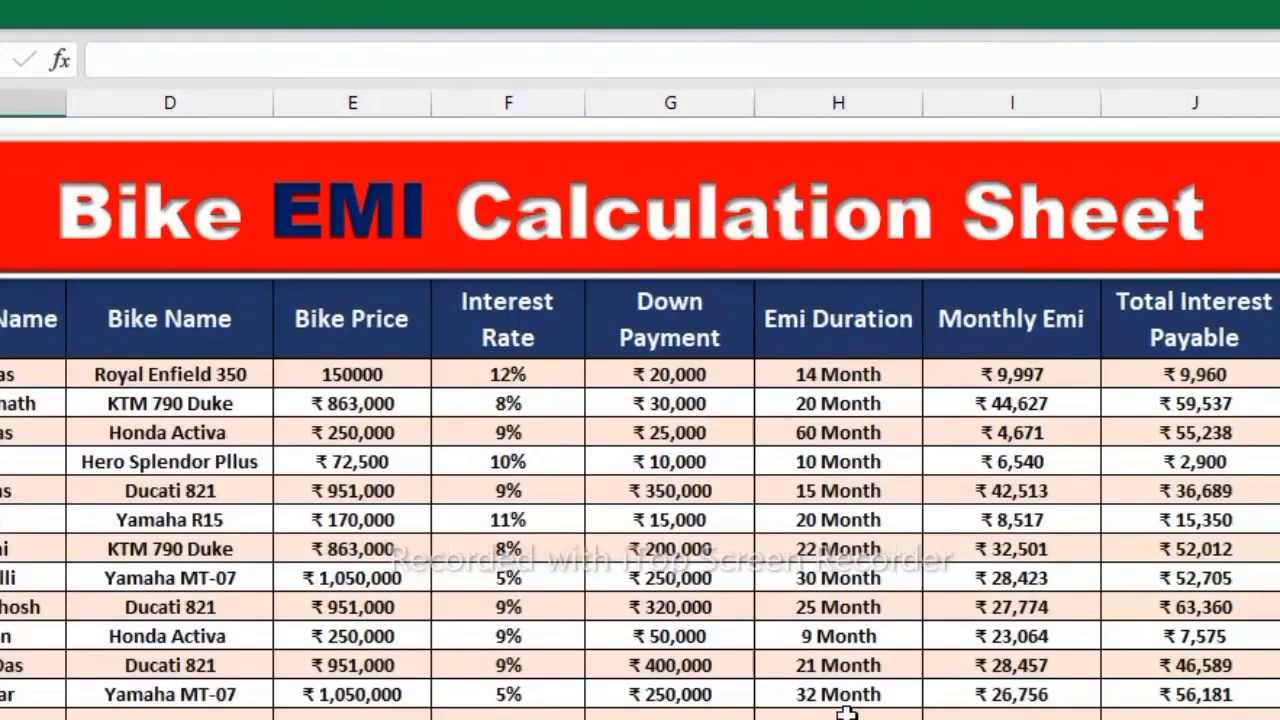
click(846, 712)
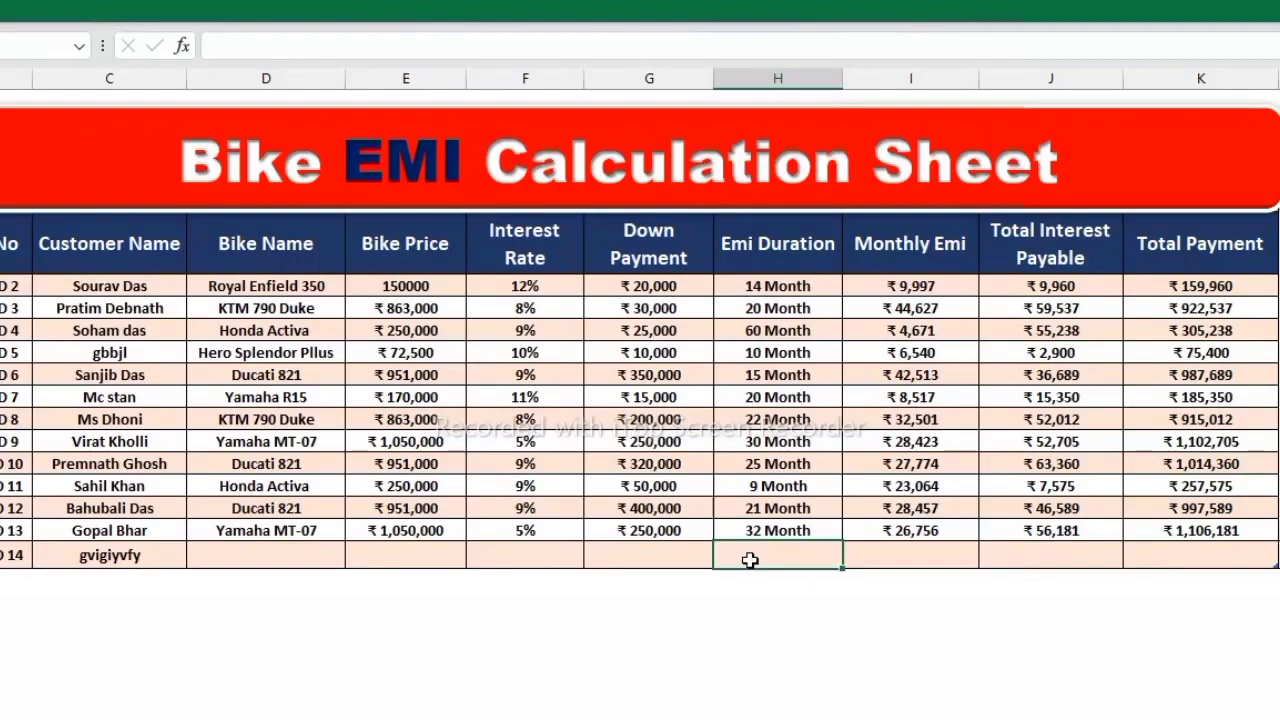
text(20)
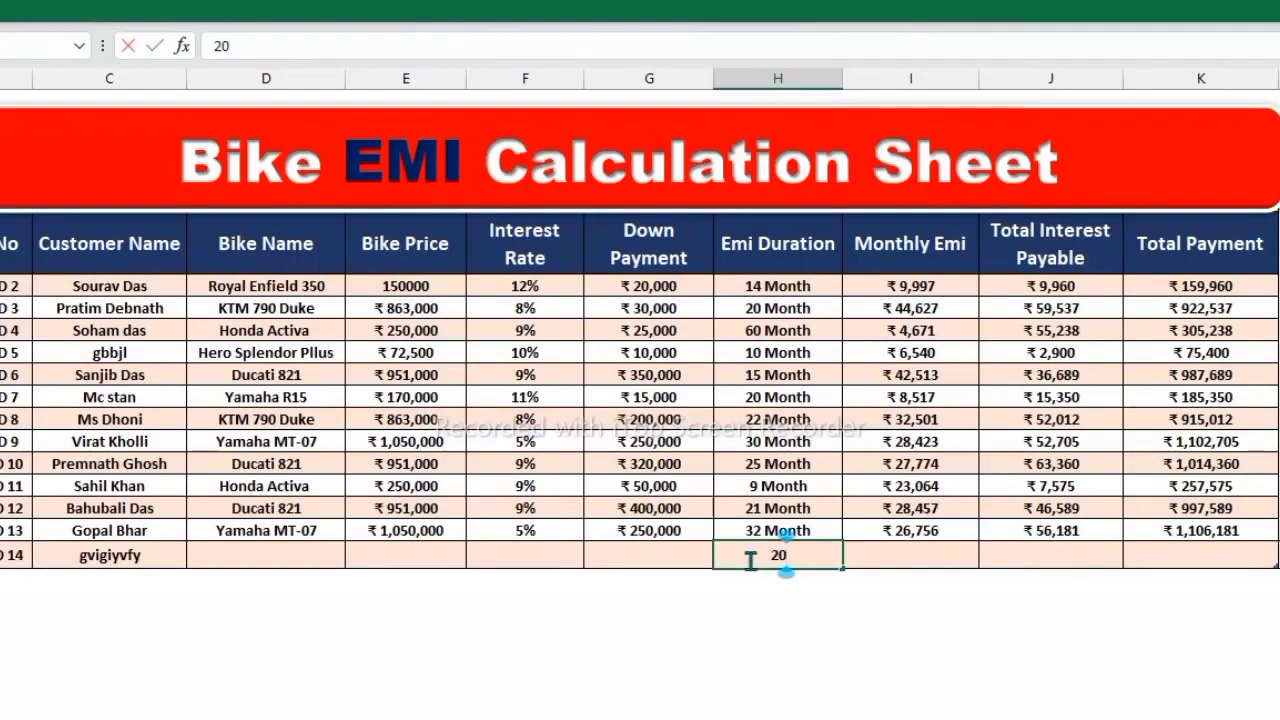
key(Return)
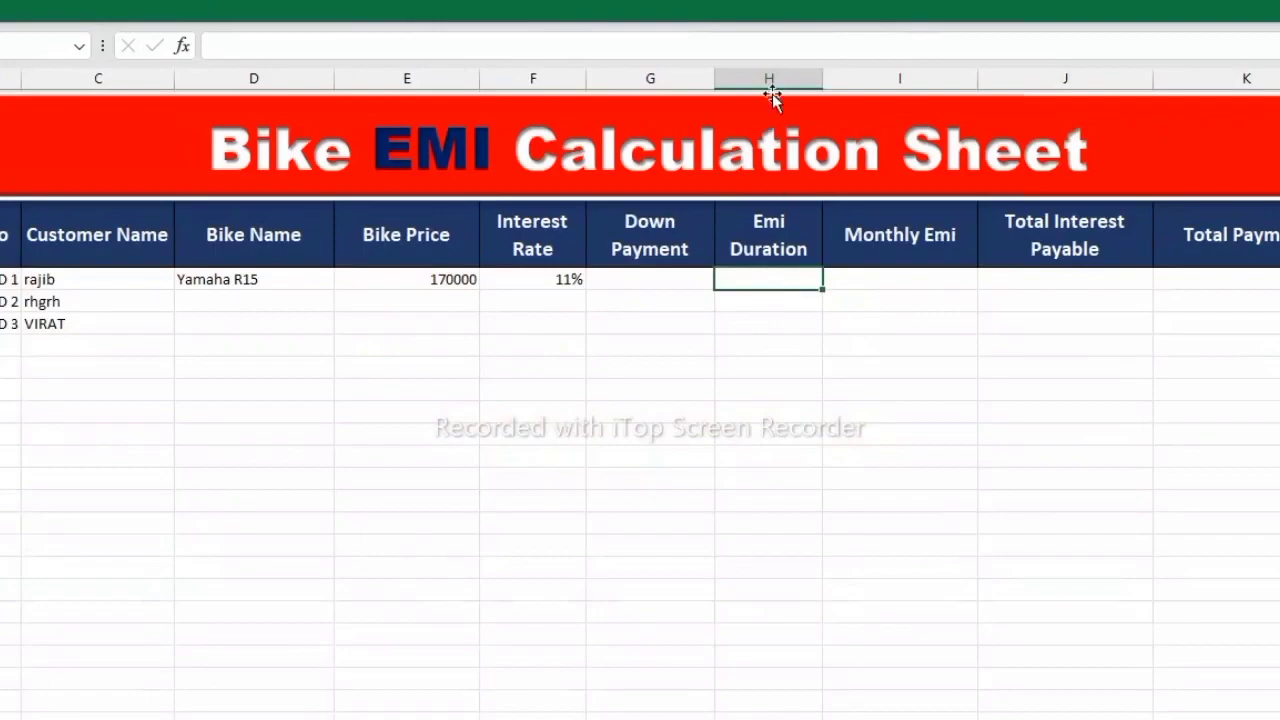
Give Emi Duration cells H2:H4 the custom number format General" Month"
drag(739, 281, 740, 318)
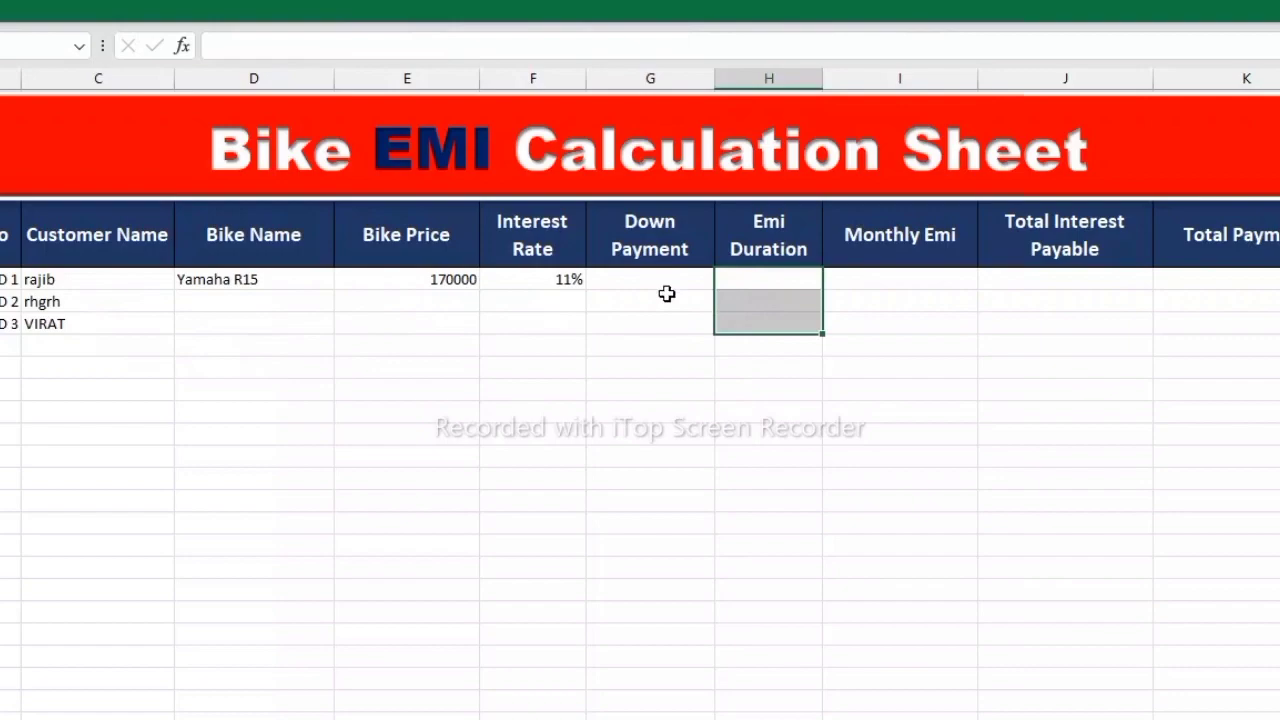
right_click(756, 280)
click(833, 681)
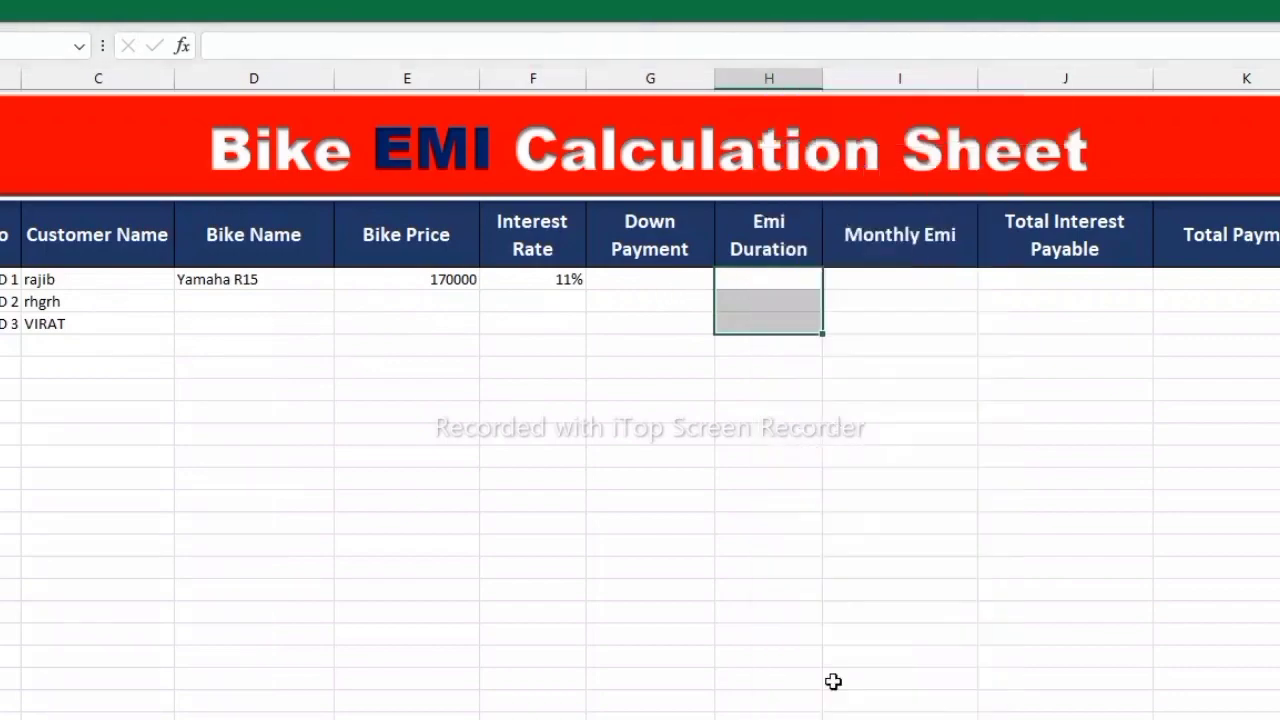
click(602, 520)
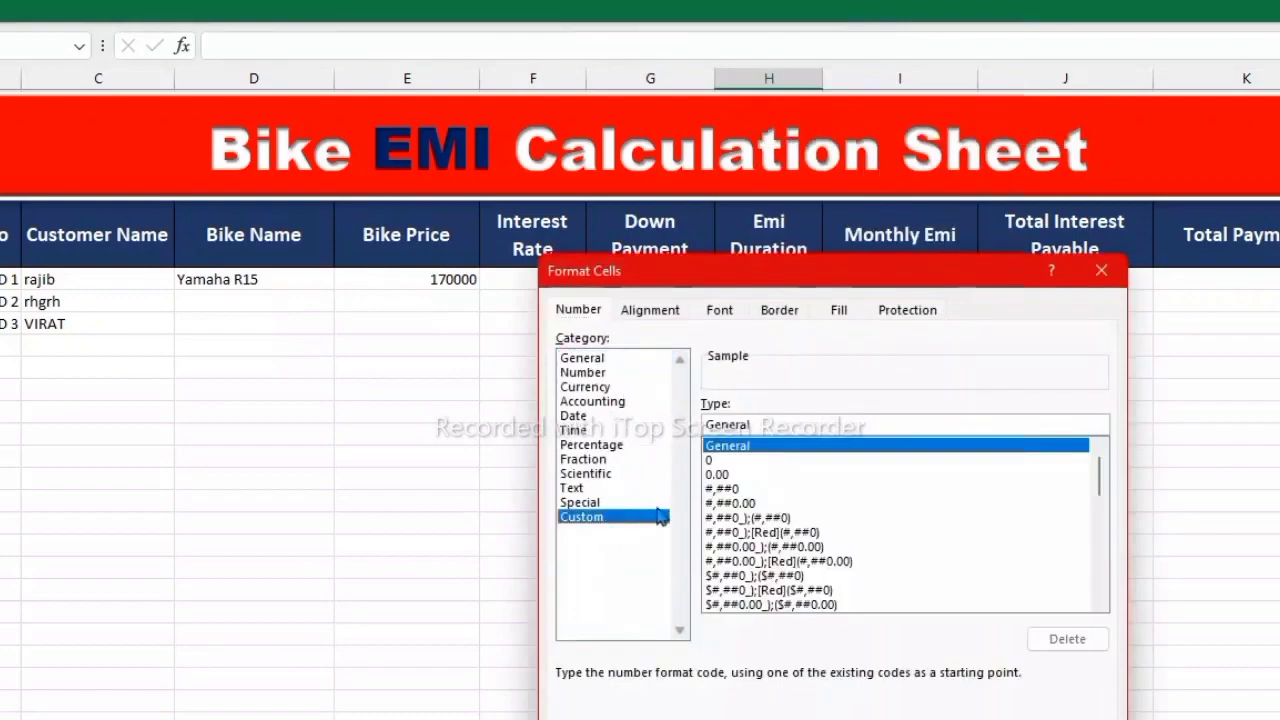
click(760, 425)
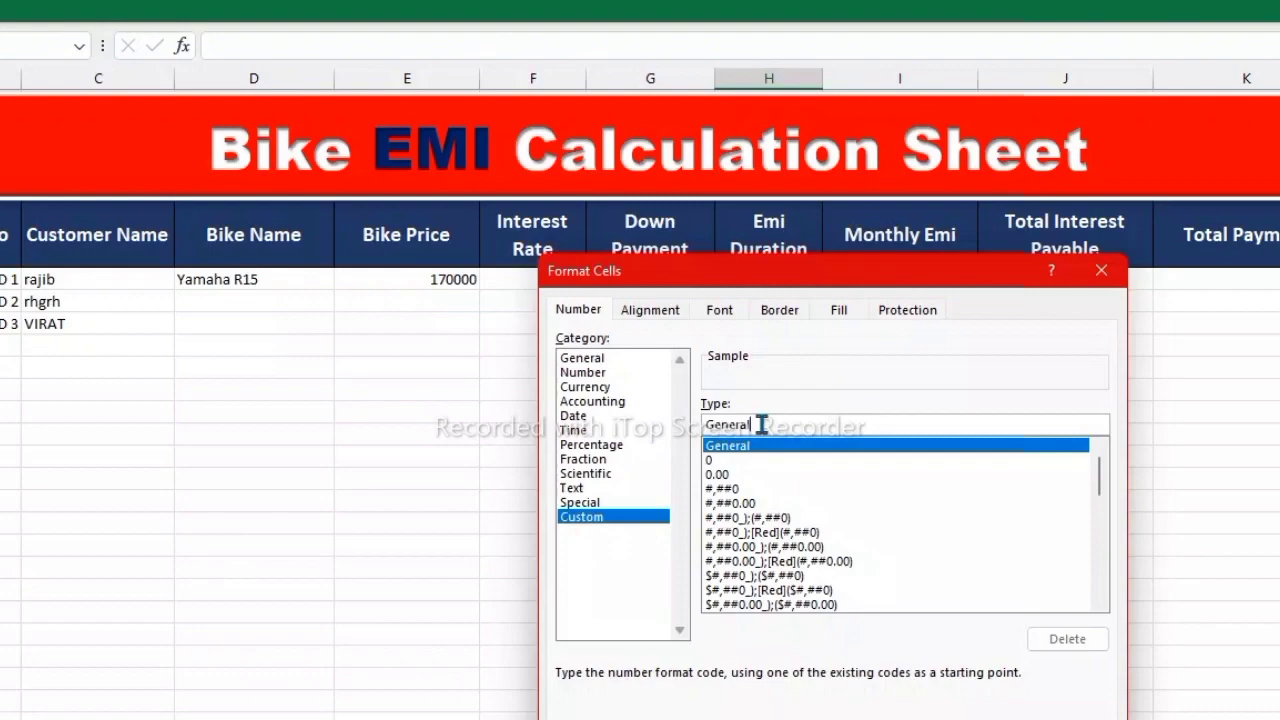
text(")
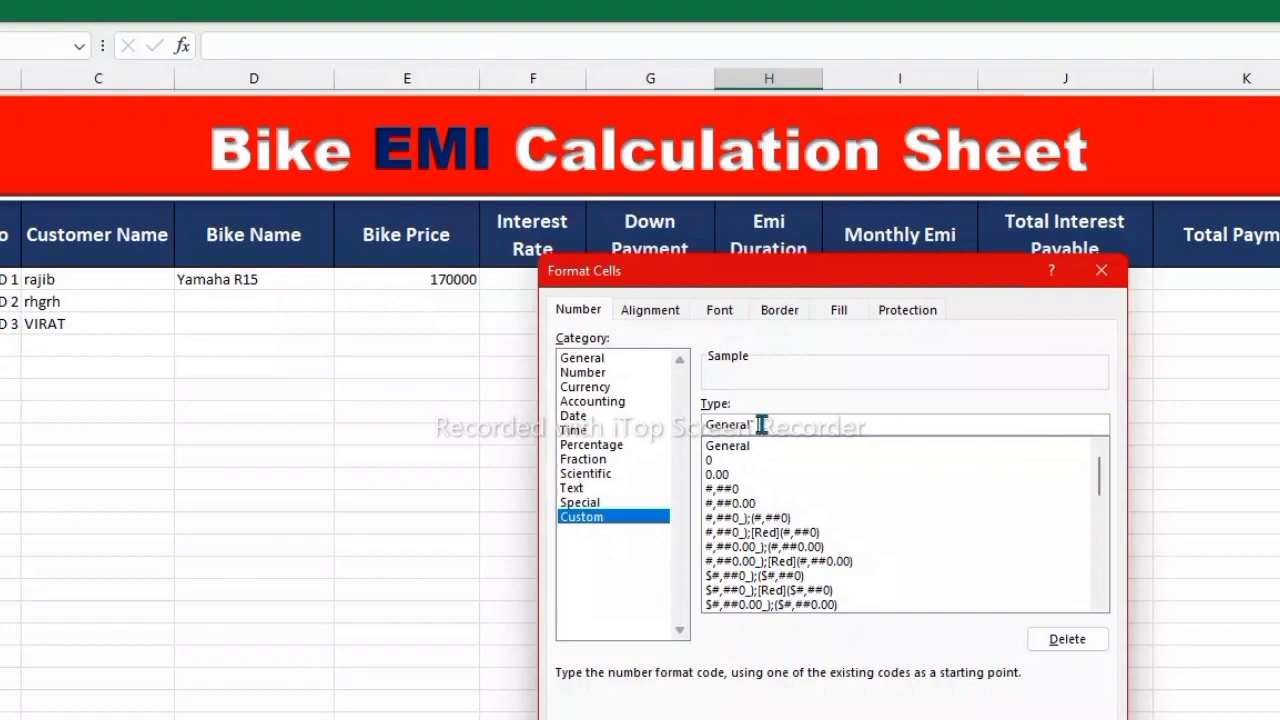
text(CO)
text(NTH")
key(BackSpace)
key(BackSpace)
key(BackSpace)
key(BackSpace)
key(BackSpace)
key(BackSpace)
key(BackSpace)
text(M)
text(onth)
text(")
key(Return)
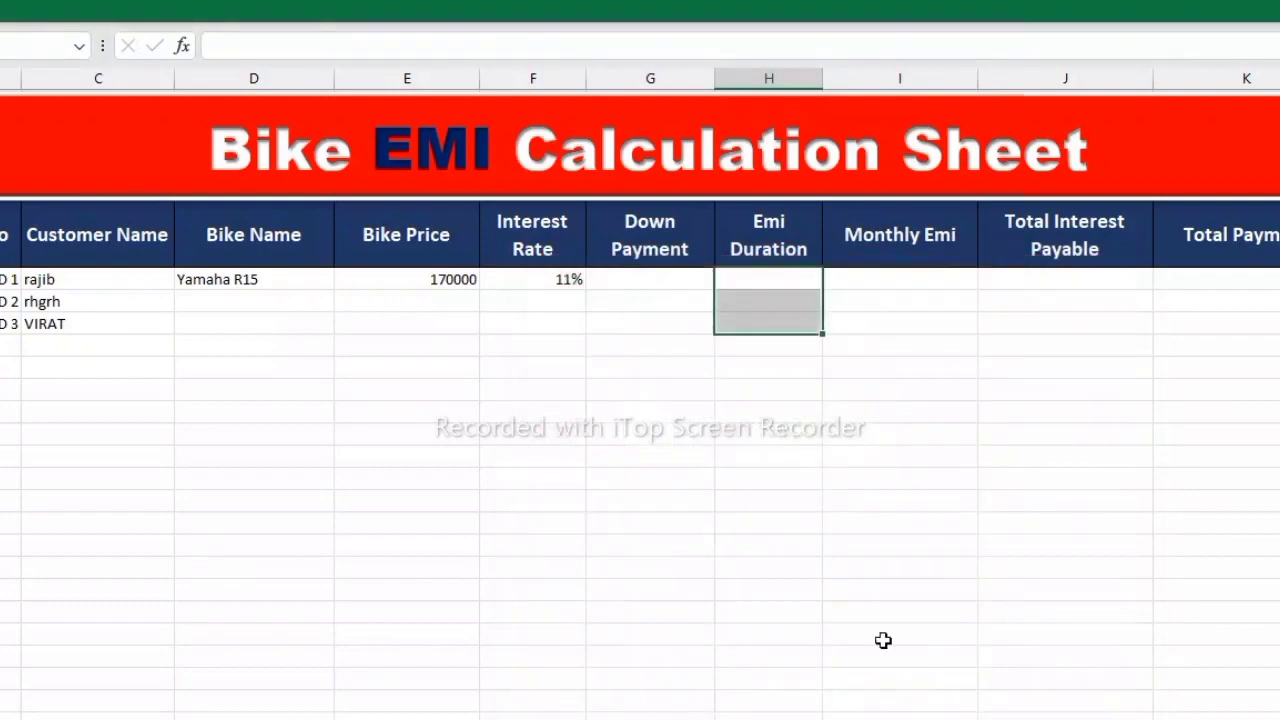
click(748, 350)
Enter Emi Durations of 9 and 5 months for the first two customers
click(745, 272)
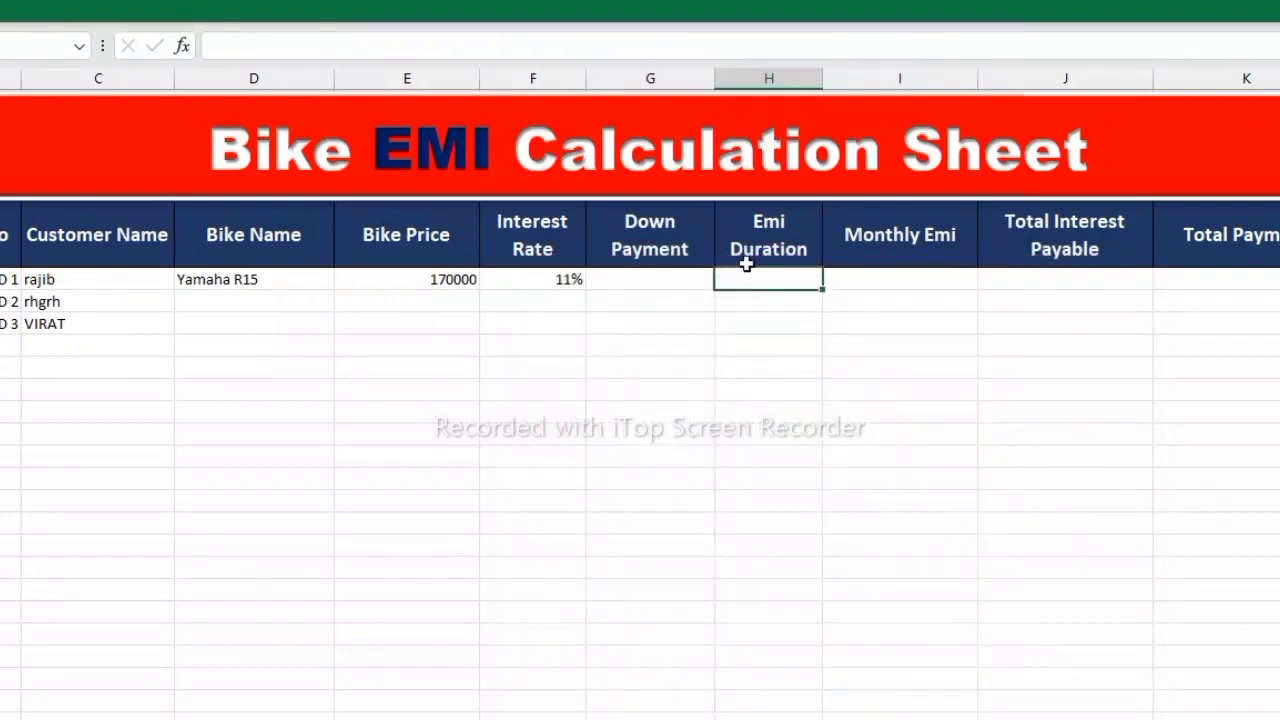
text(9)
key(Return)
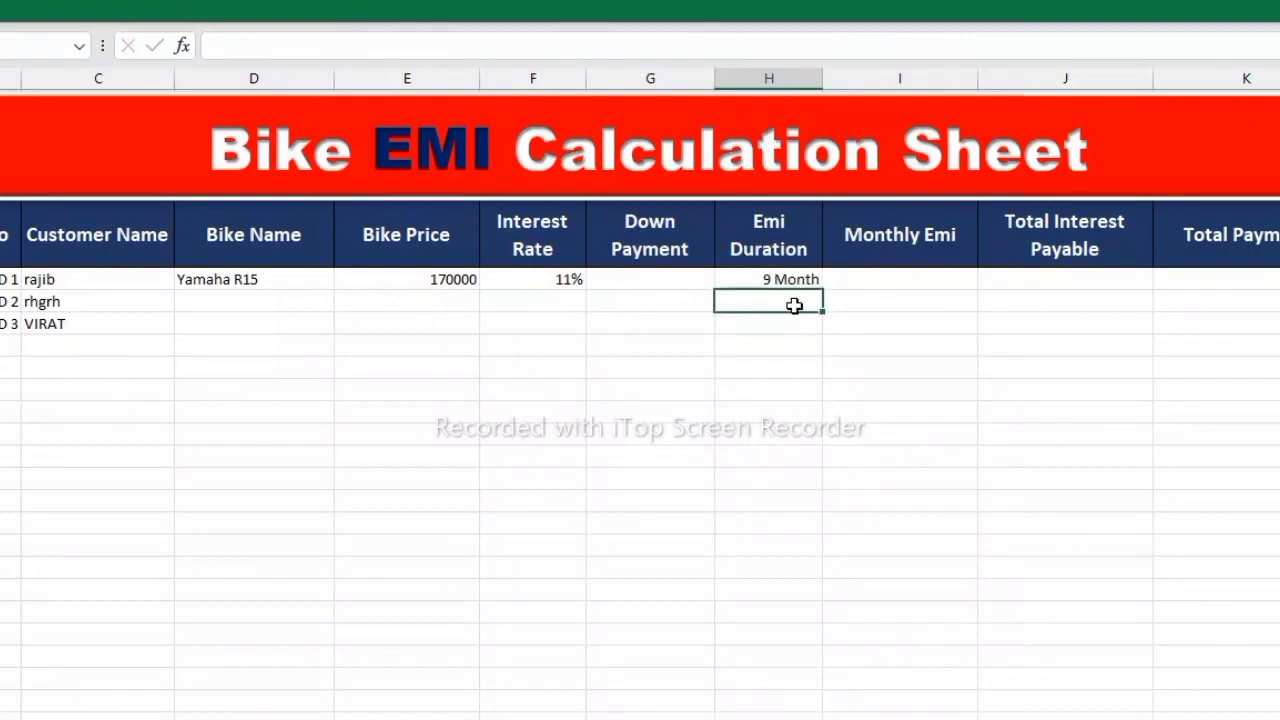
text(5)
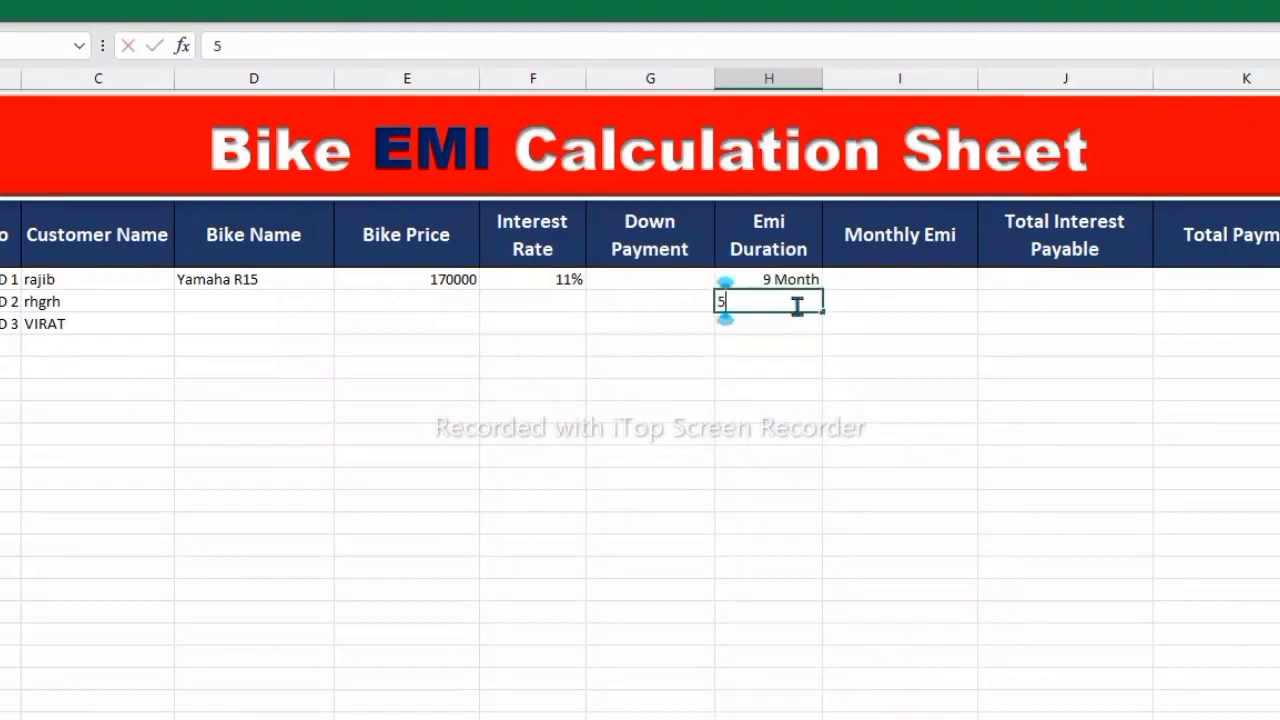
key(Return)
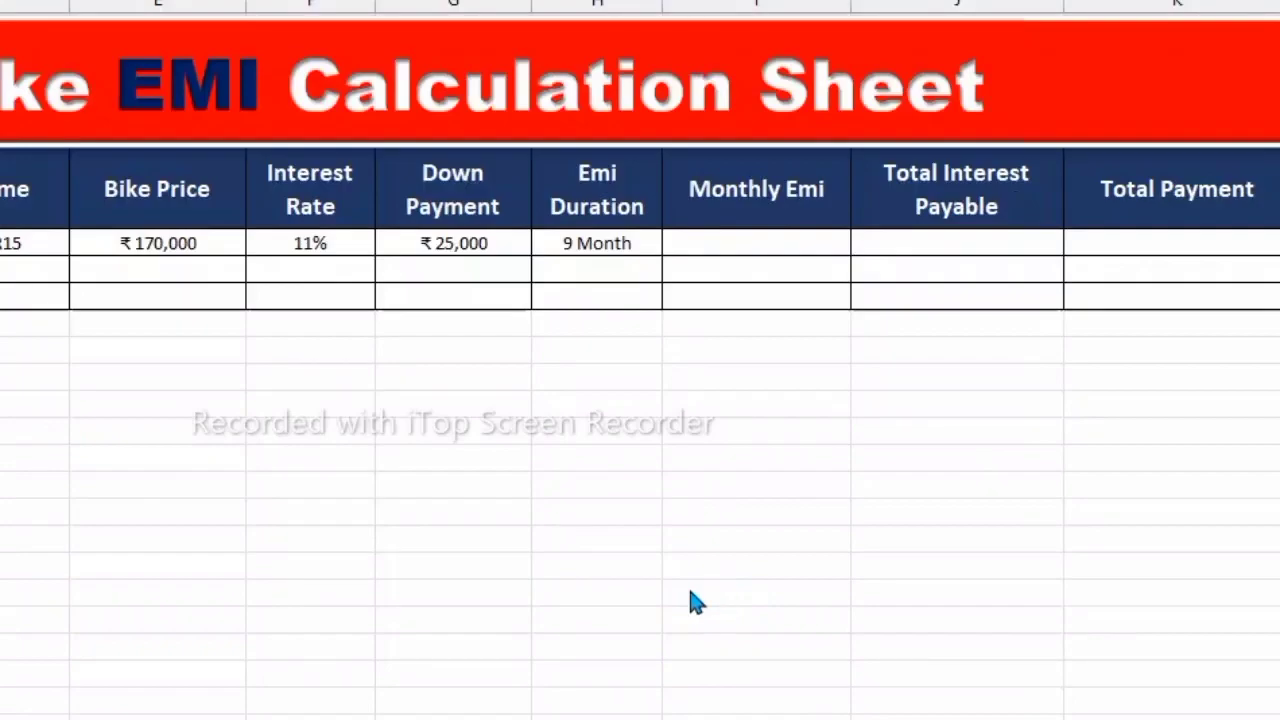
click(596, 511)
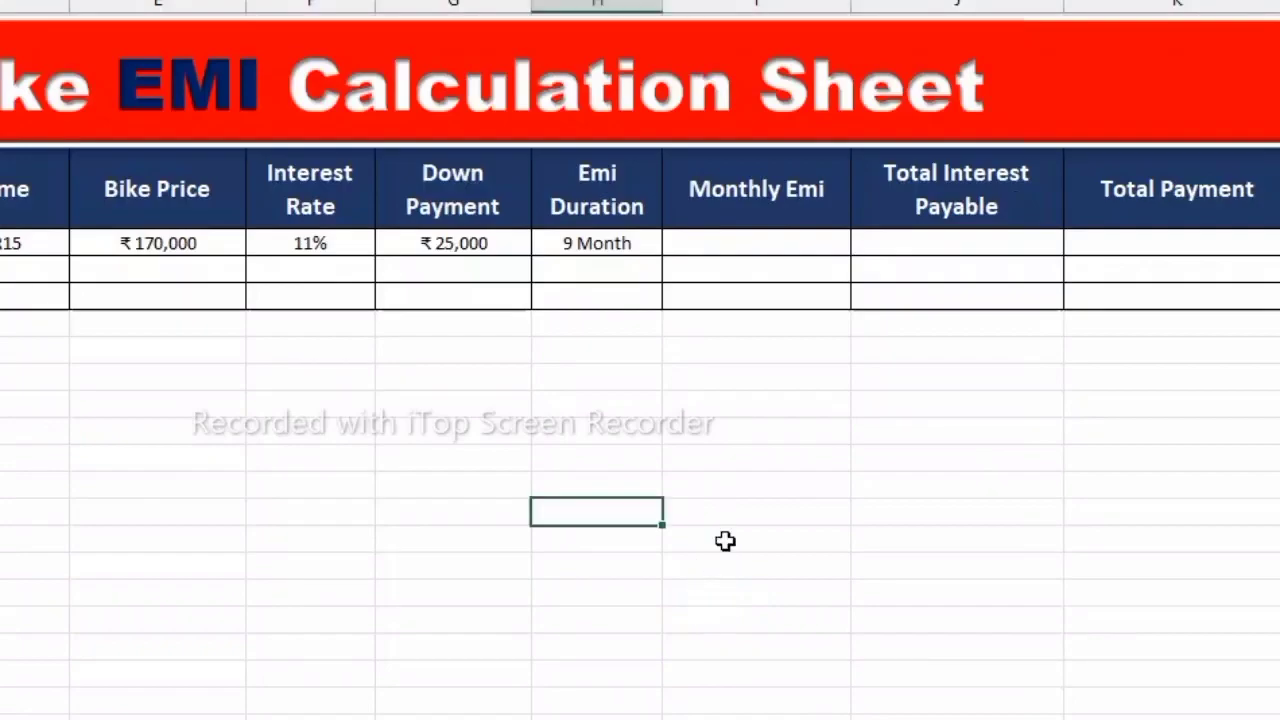
Enter =-PMT(F7/12,H7,E7-G7) in Monthly Emi cell I7, giving ₹16,859
click(763, 247)
text(=)
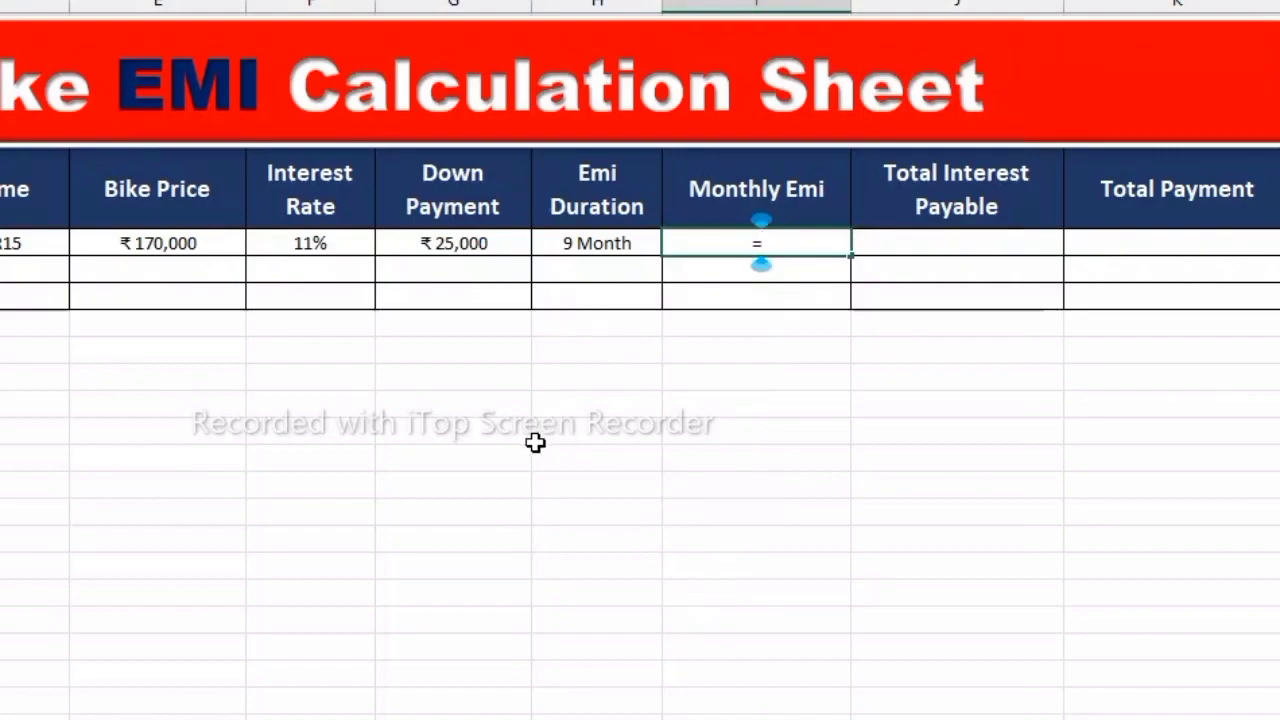
text(-)
text(pmt)
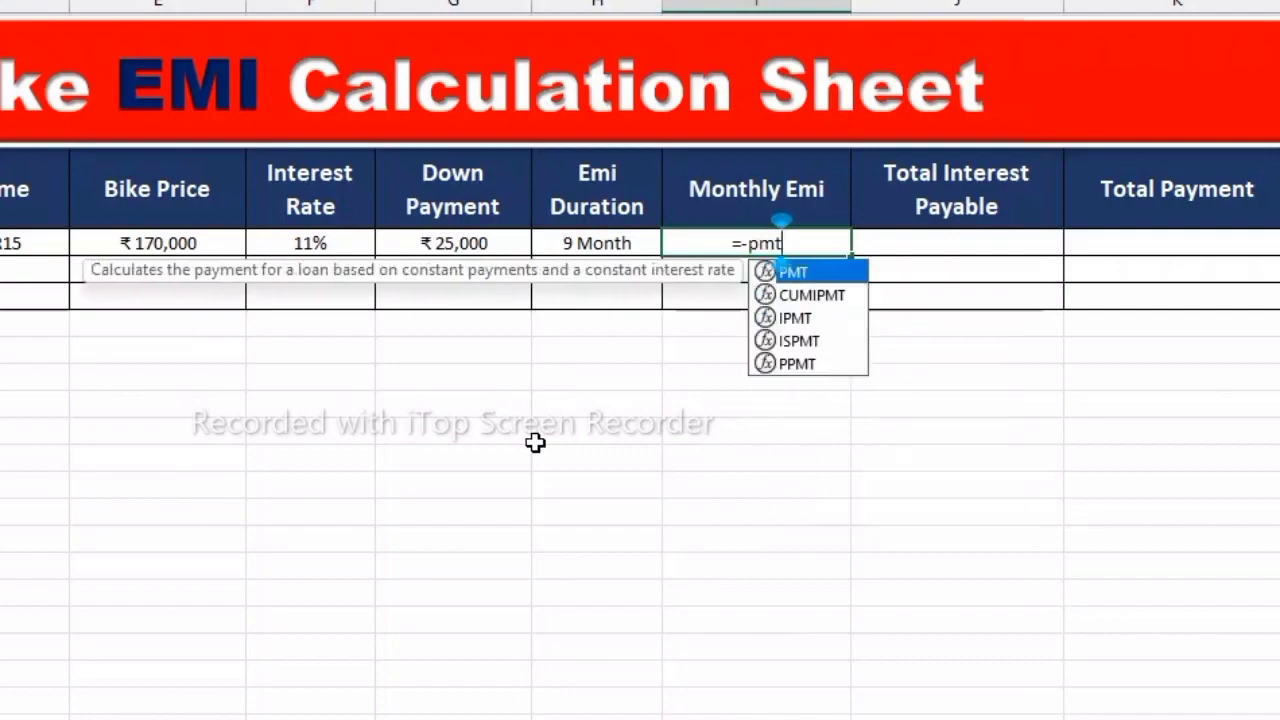
double_click(795, 272)
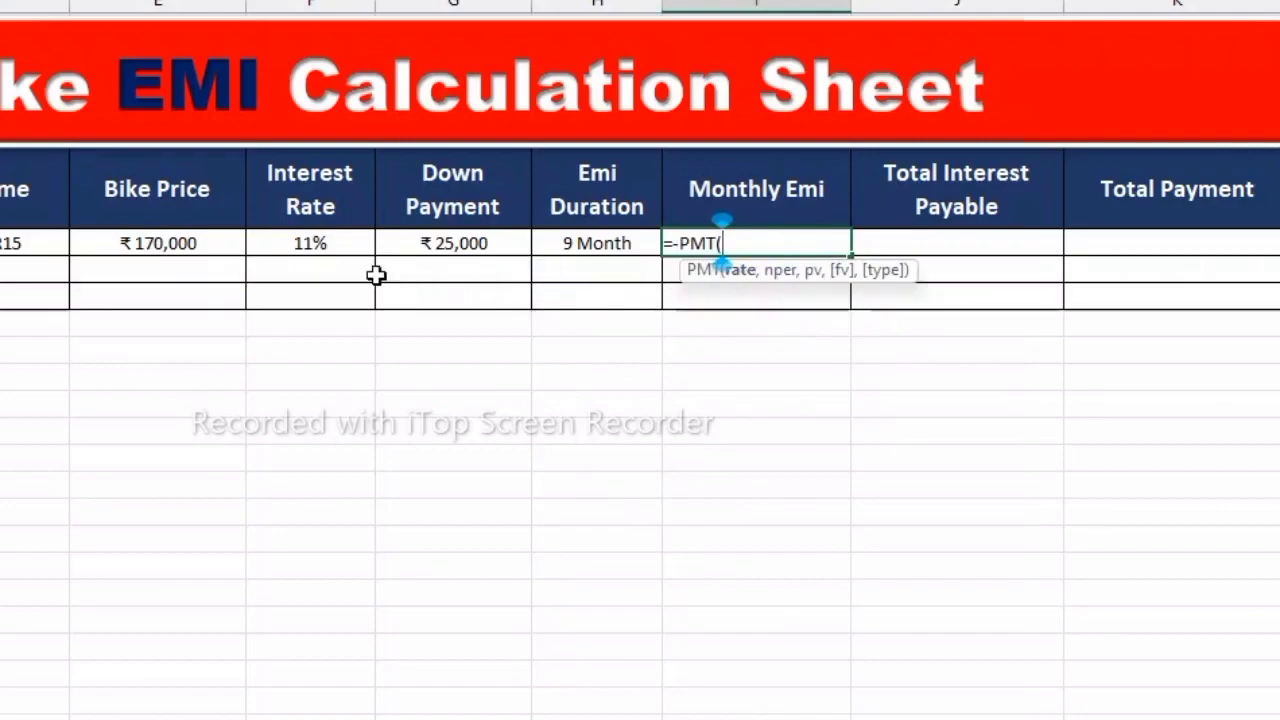
click(331, 245)
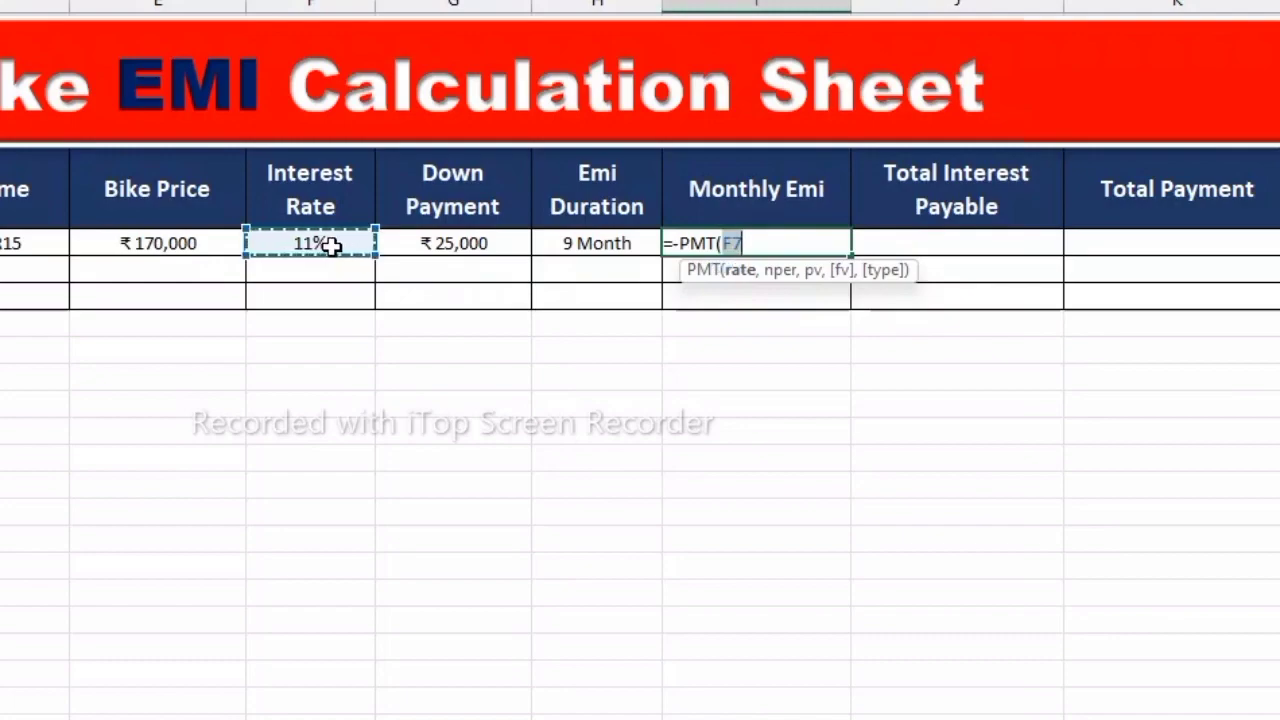
text(/)
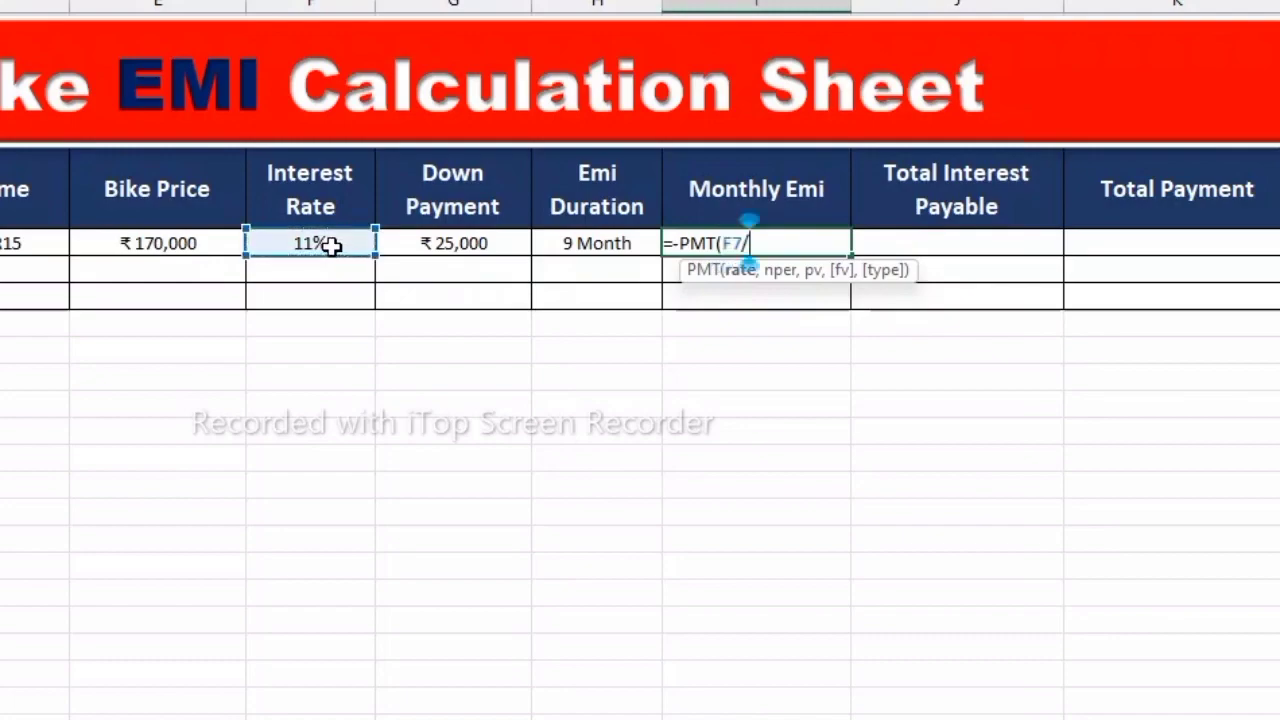
text(12)
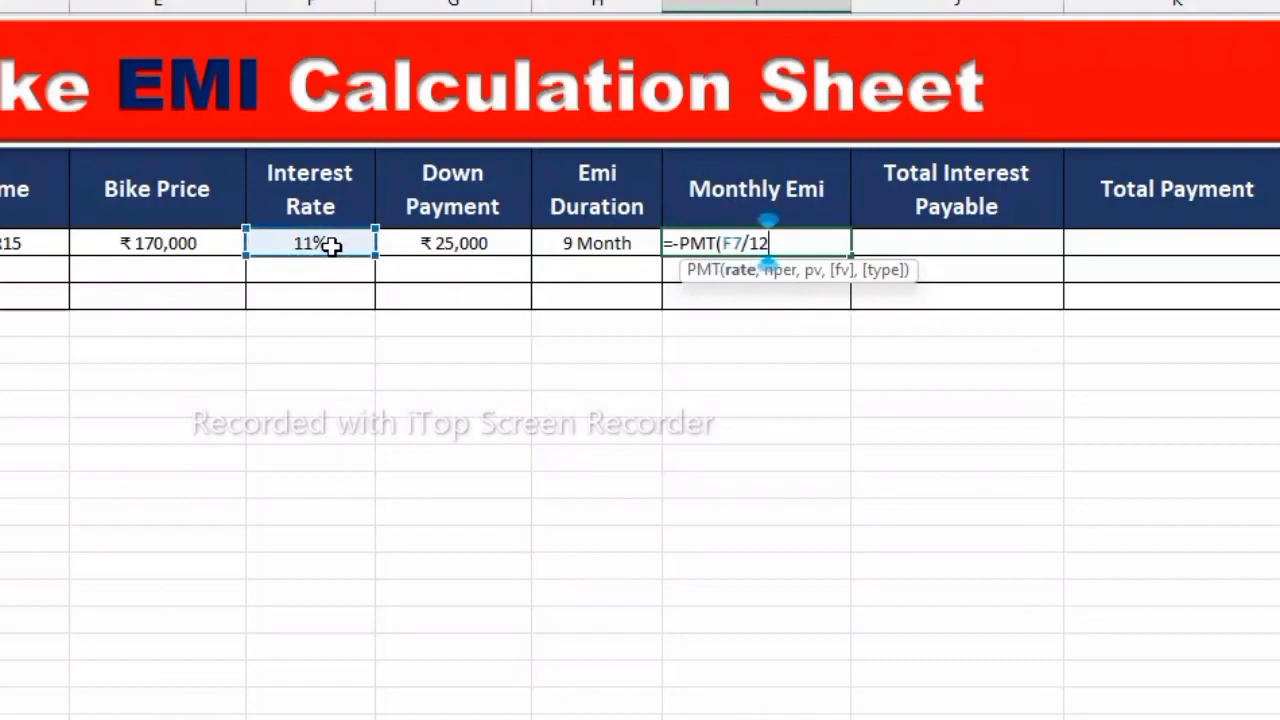
text(,)
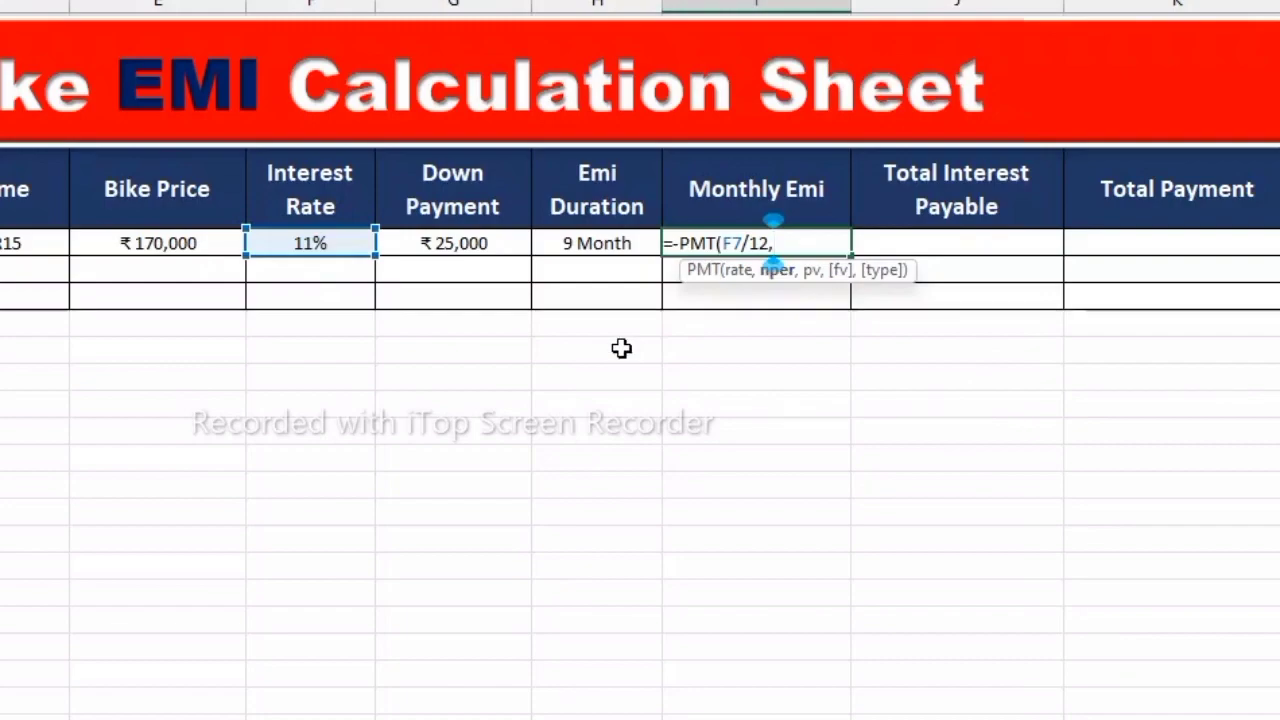
click(583, 243)
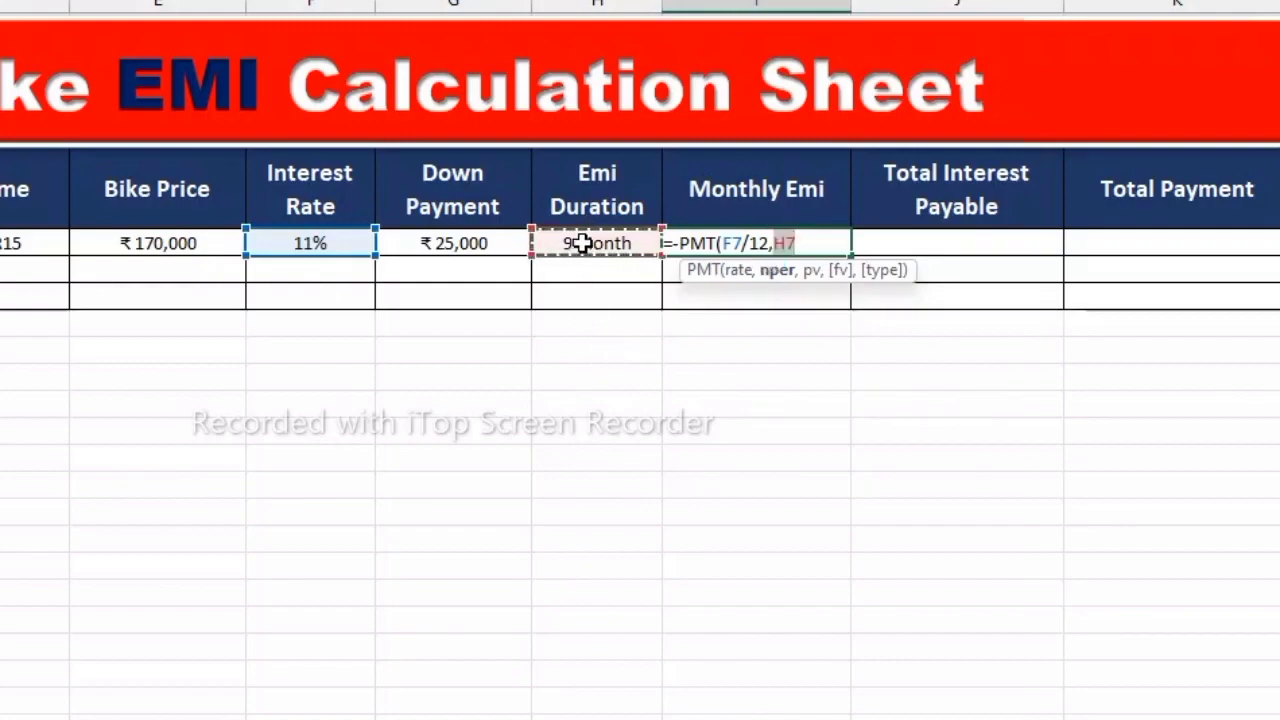
text(,)
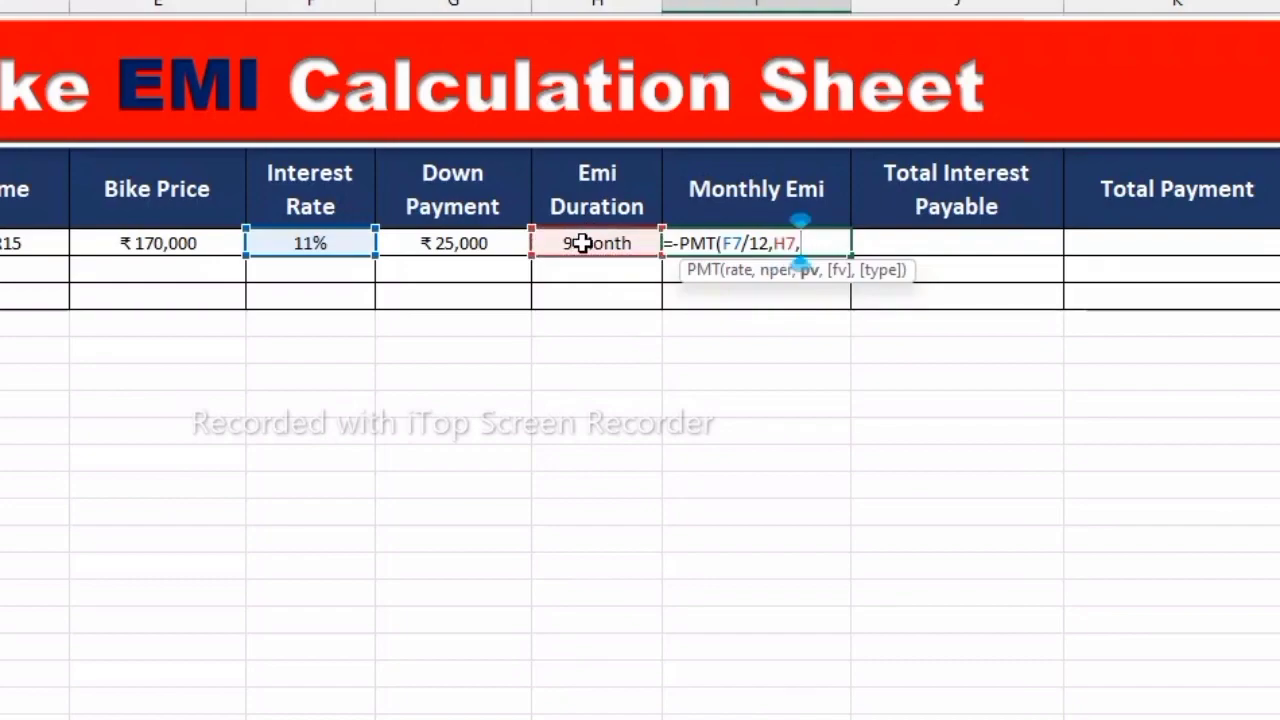
click(135, 245)
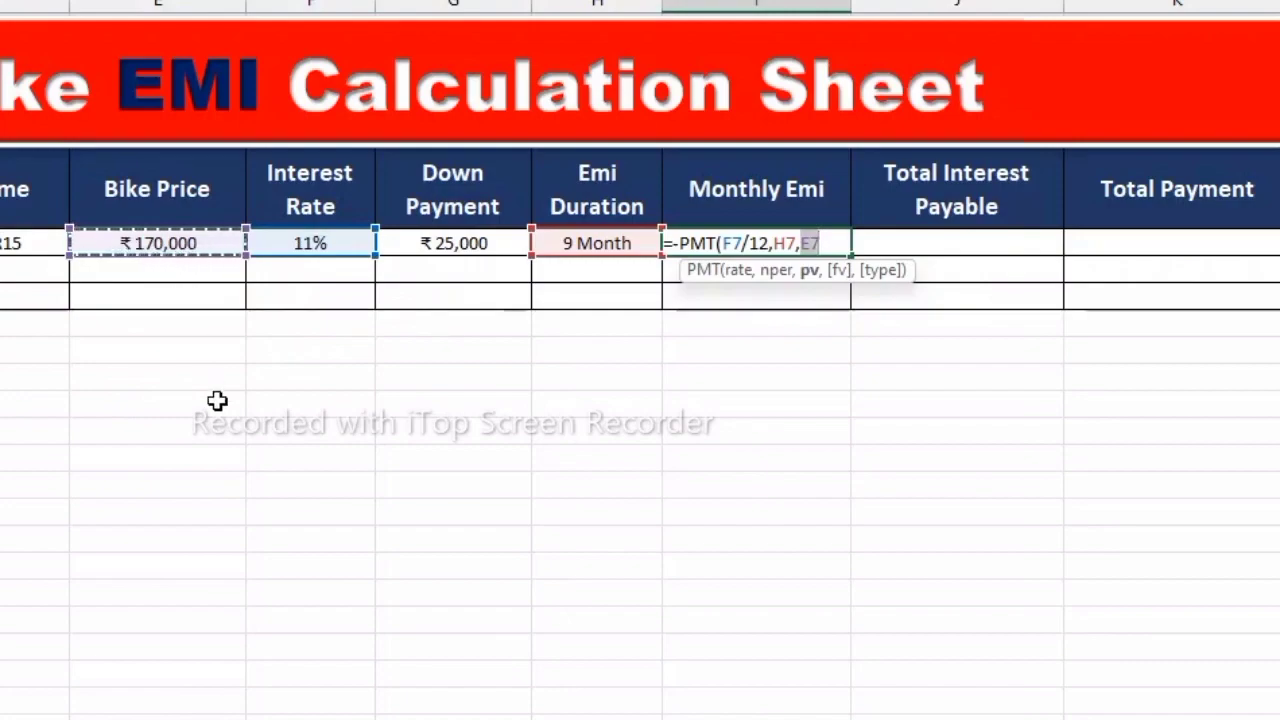
text(-)
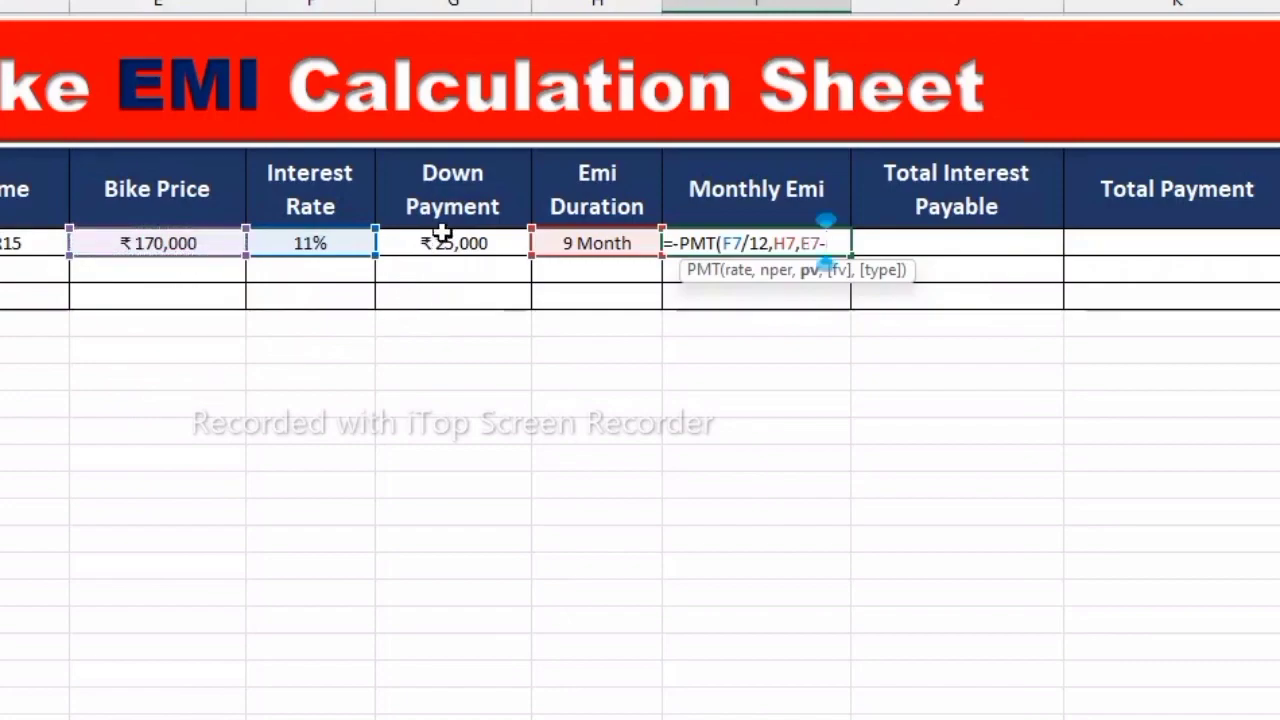
click(443, 236)
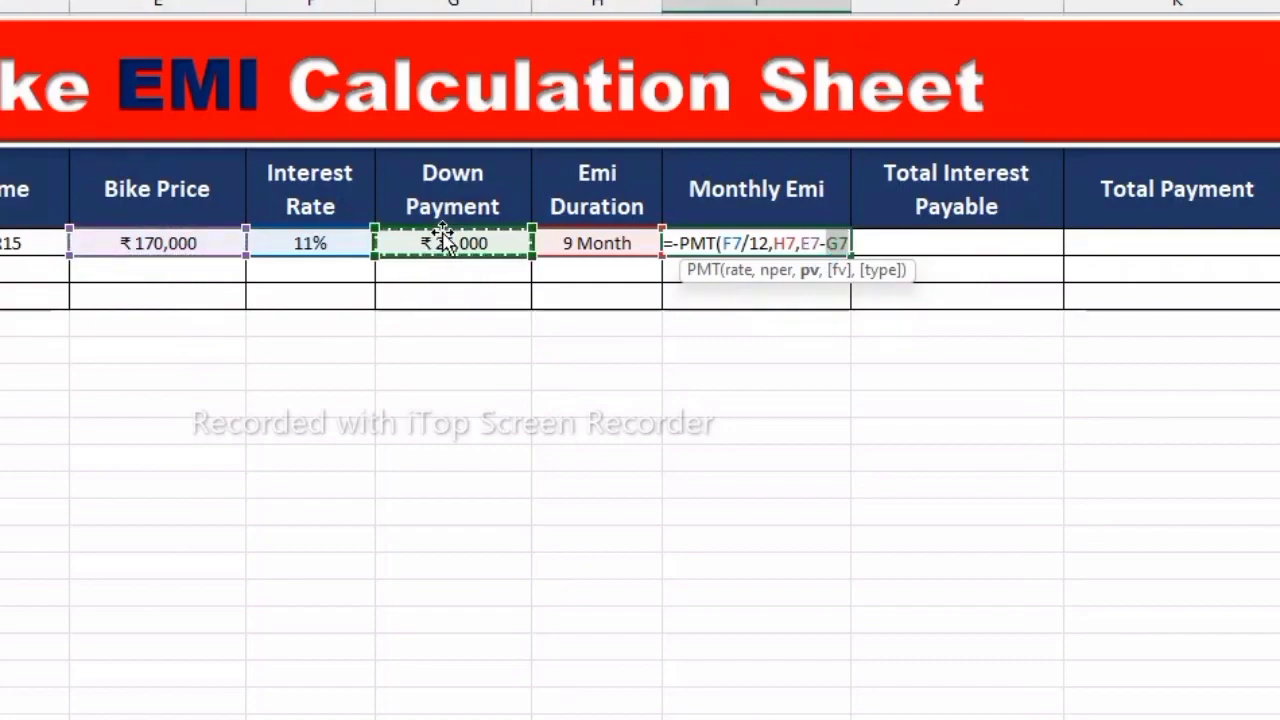
key(Return)
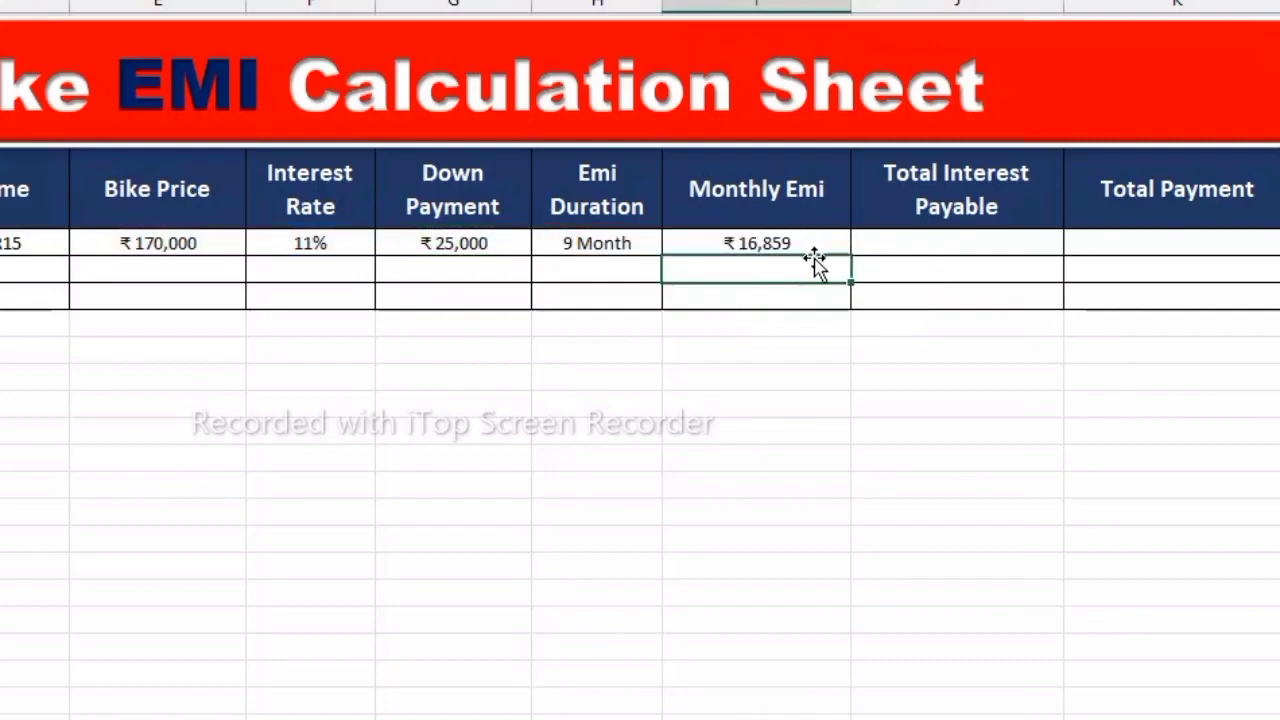
Enter =I7*H7+G7 in K7 for a ₹176,727 total payment, then recheck the formula
click(1156, 245)
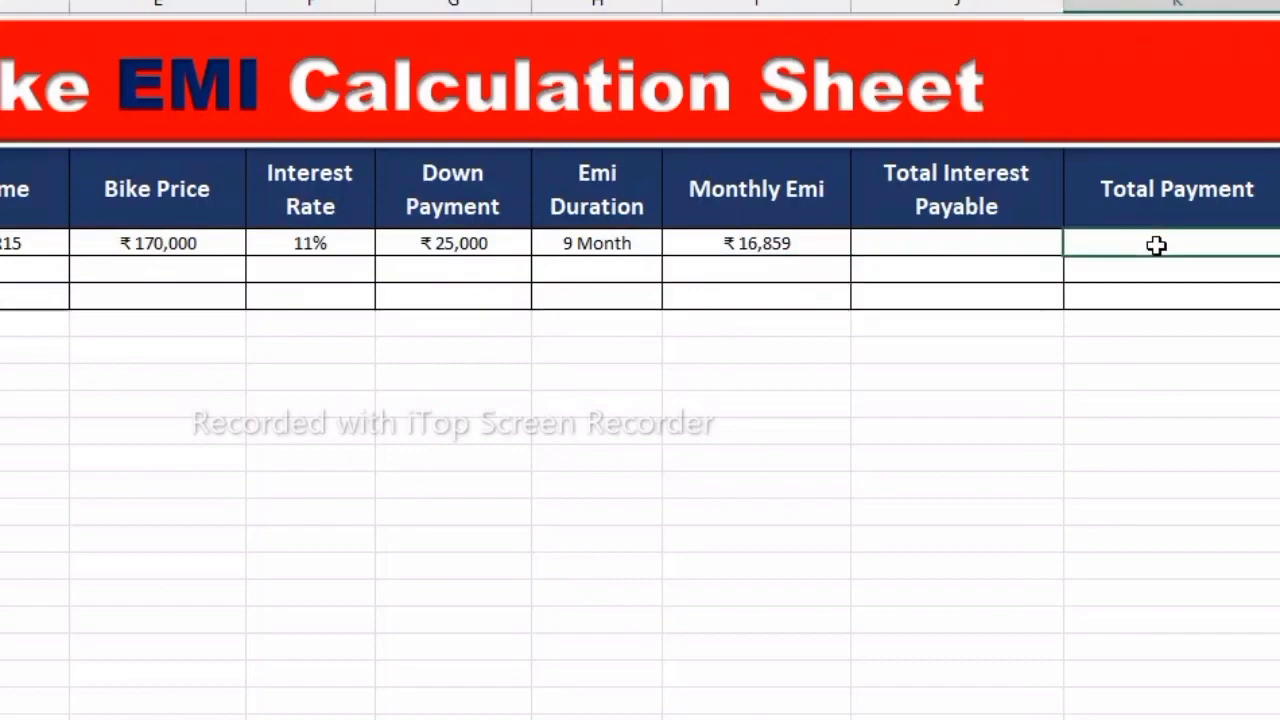
text(=)
click(814, 245)
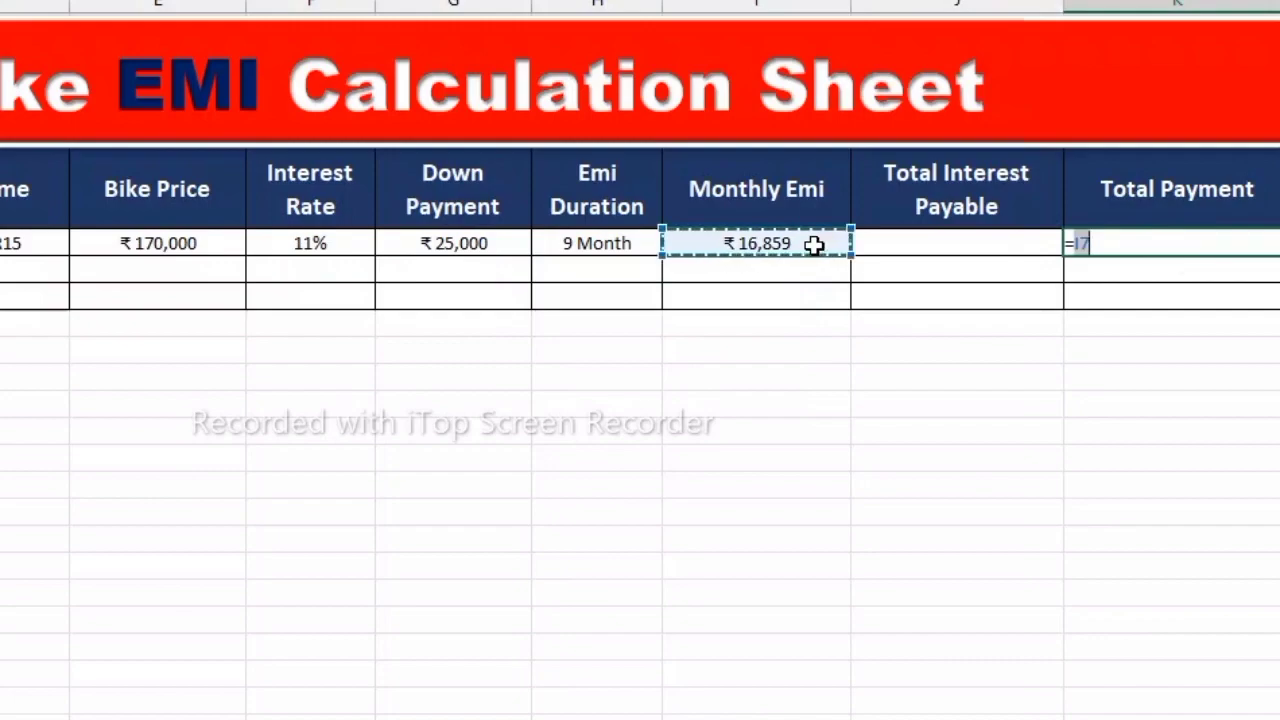
text(*)
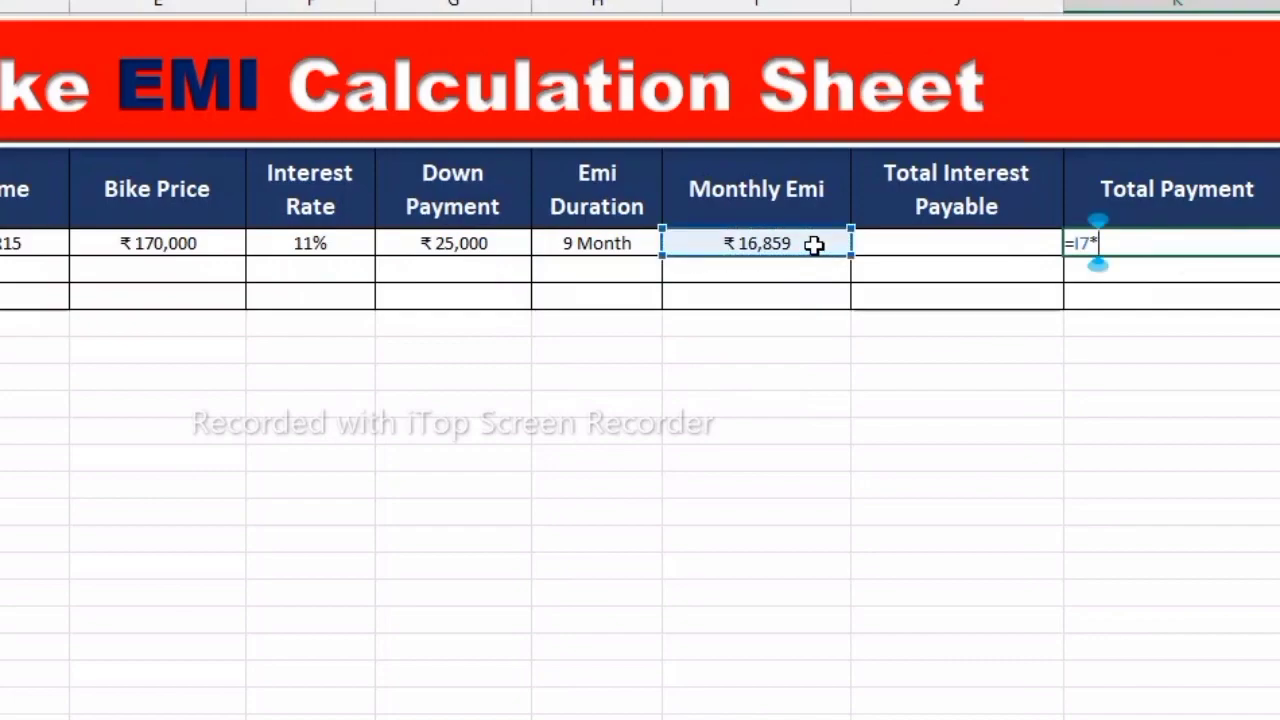
click(596, 242)
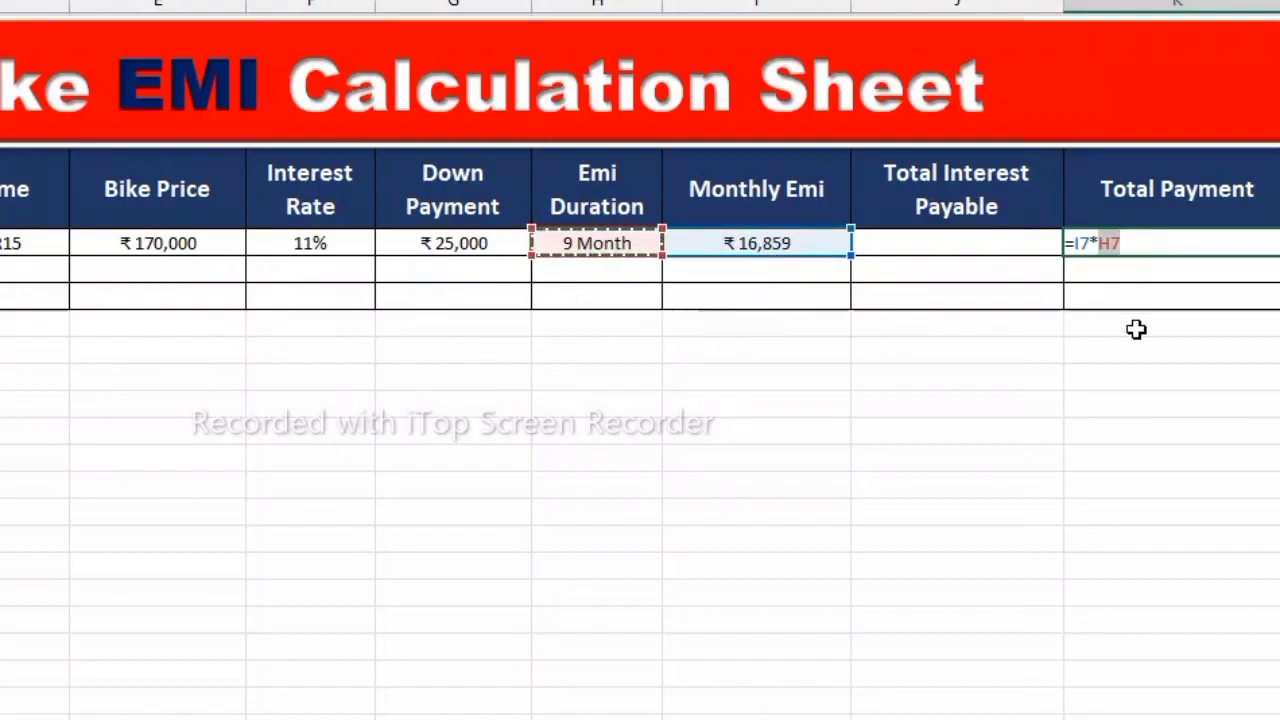
text(+)
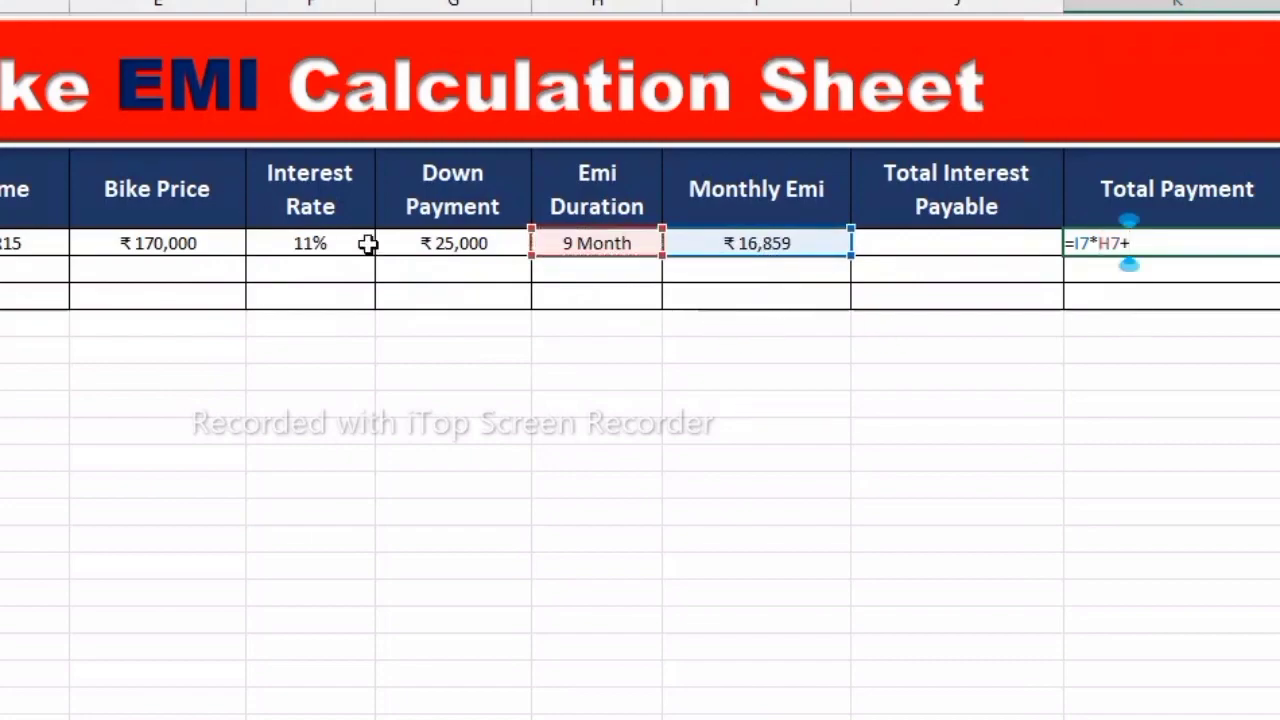
click(380, 243)
key(Return)
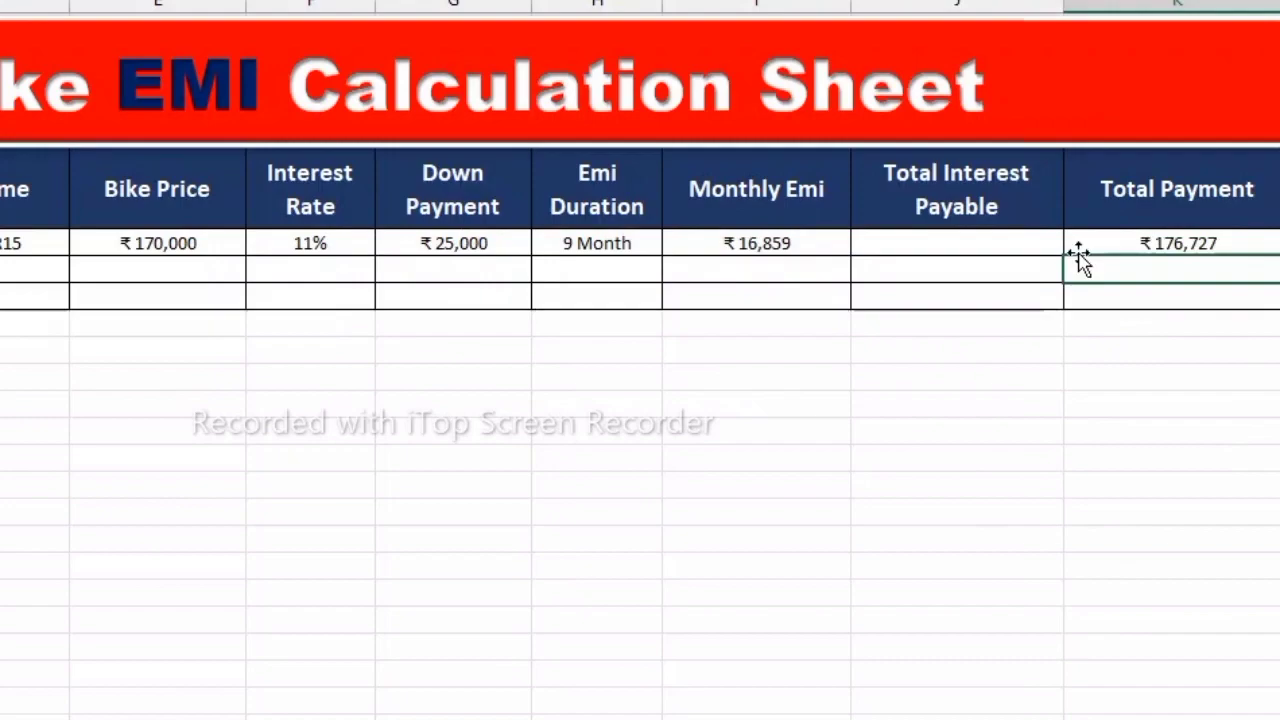
click(1168, 249)
double_click(1168, 249)
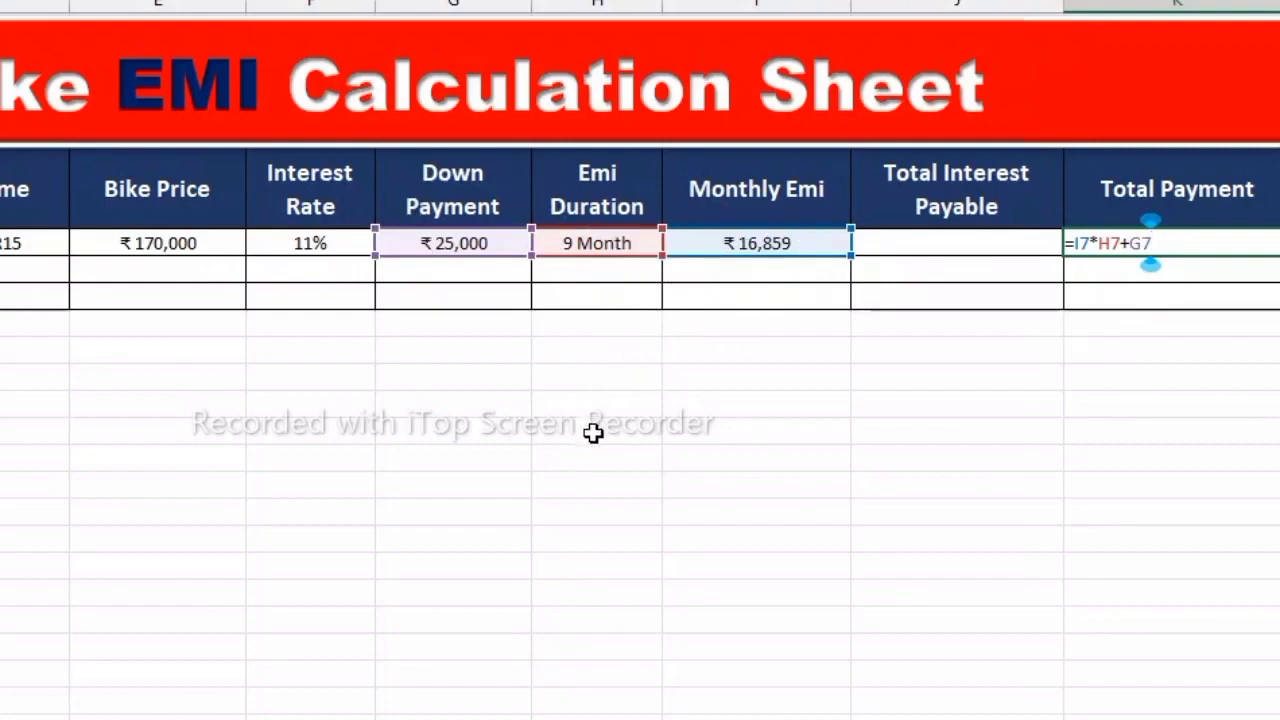
key(Return)
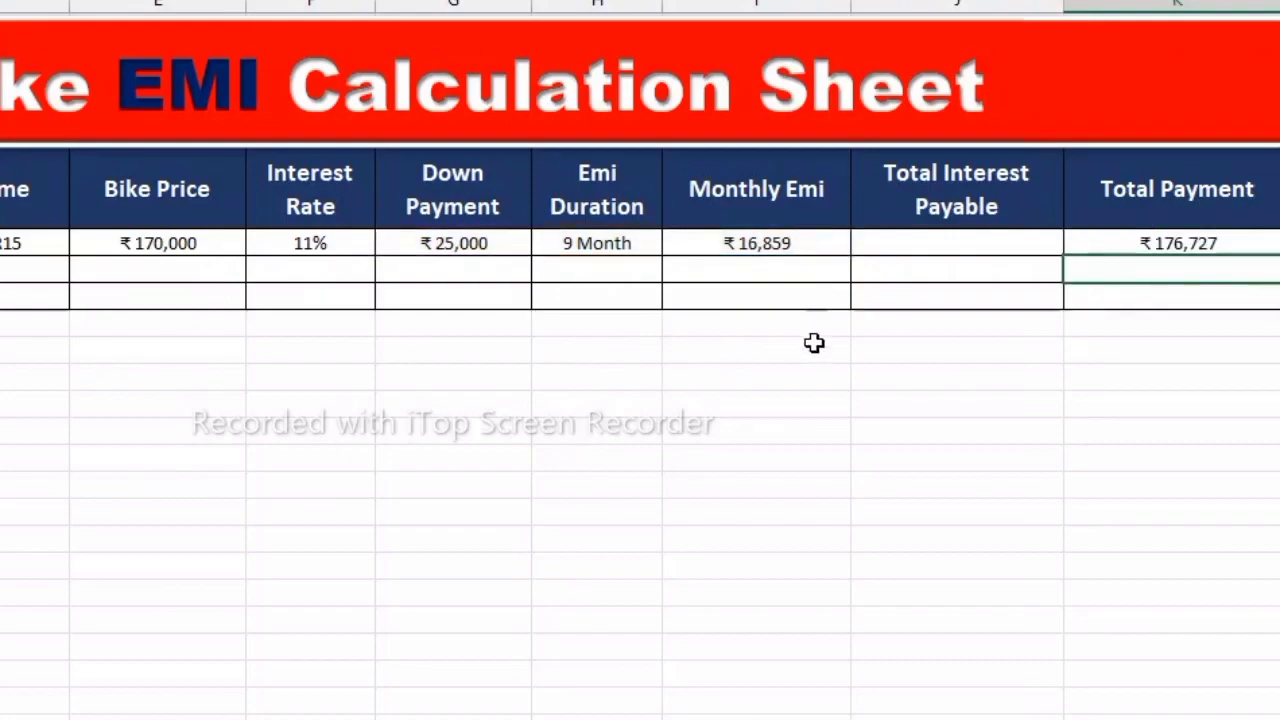
Enter =K7-E7 in J7 so Total Interest Payable shows ₹6,727
click(946, 243)
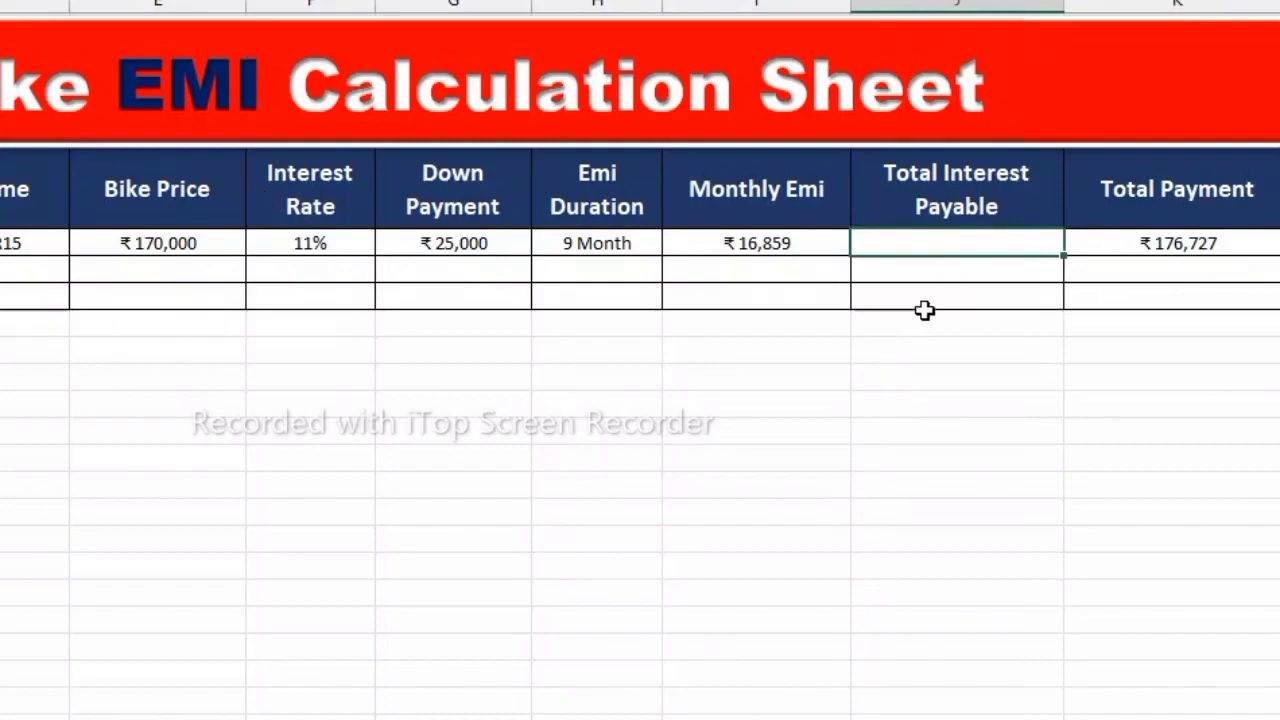
text(=)
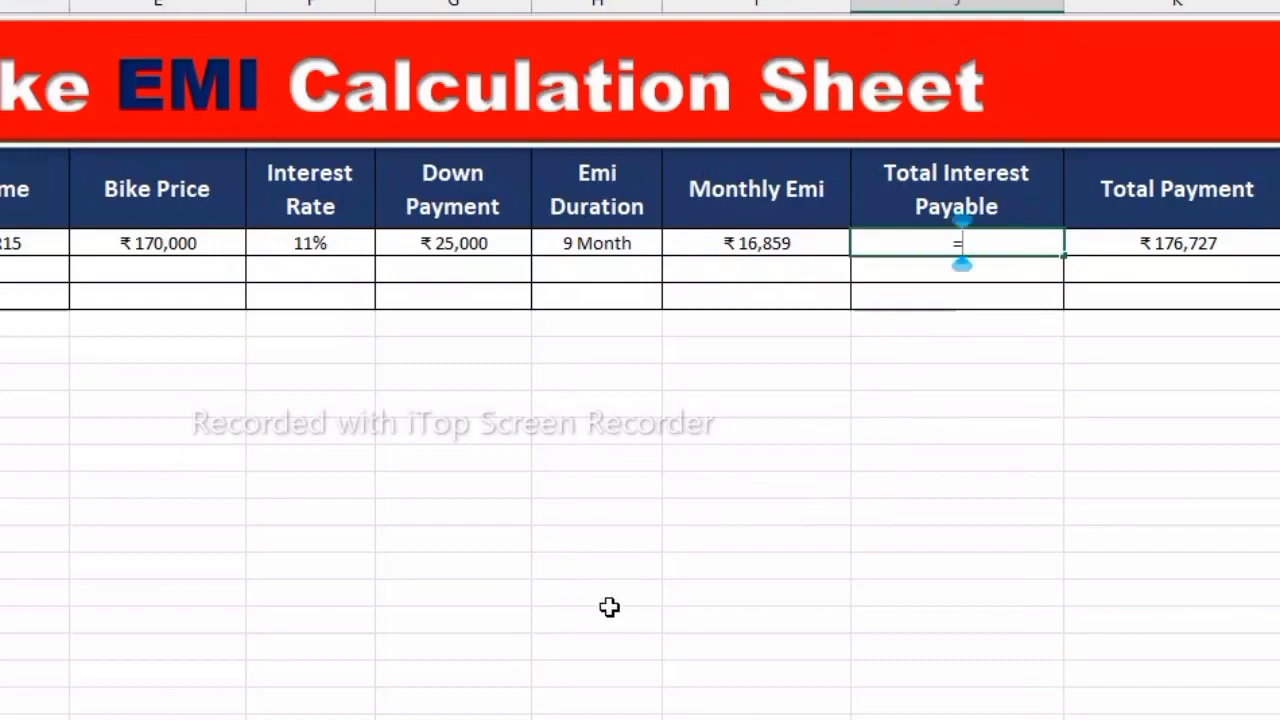
click(1186, 248)
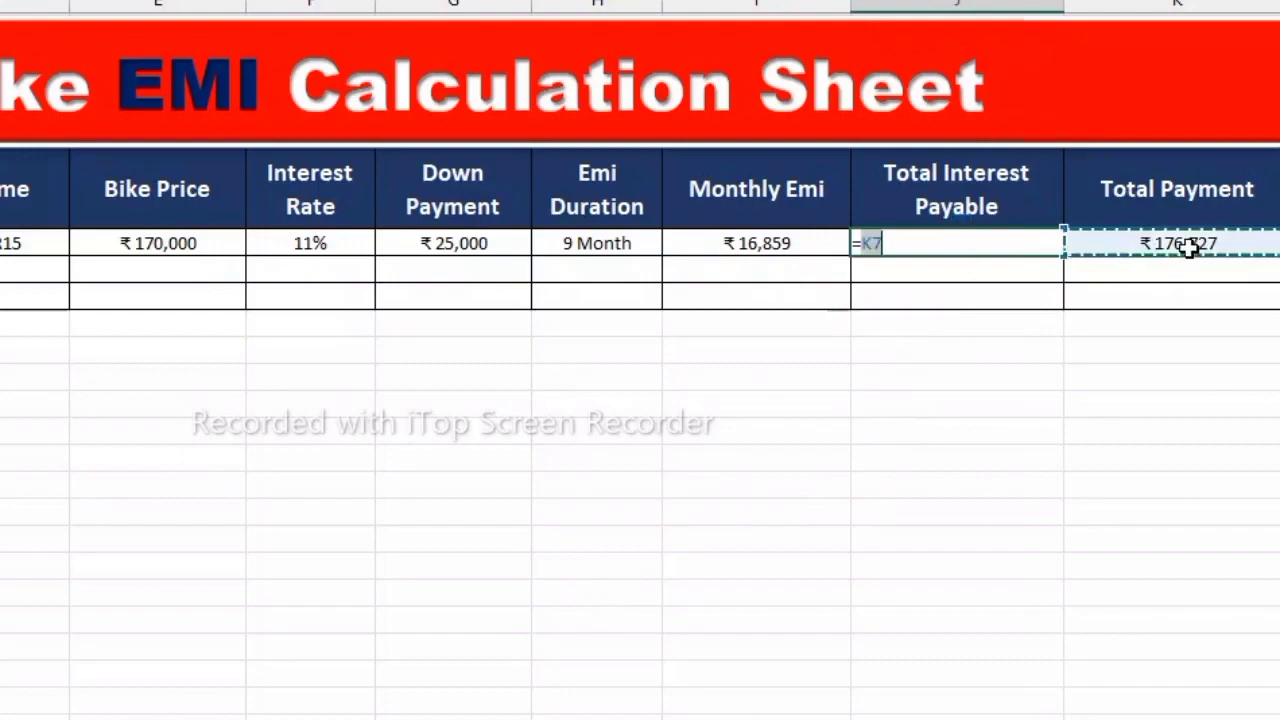
text(-)
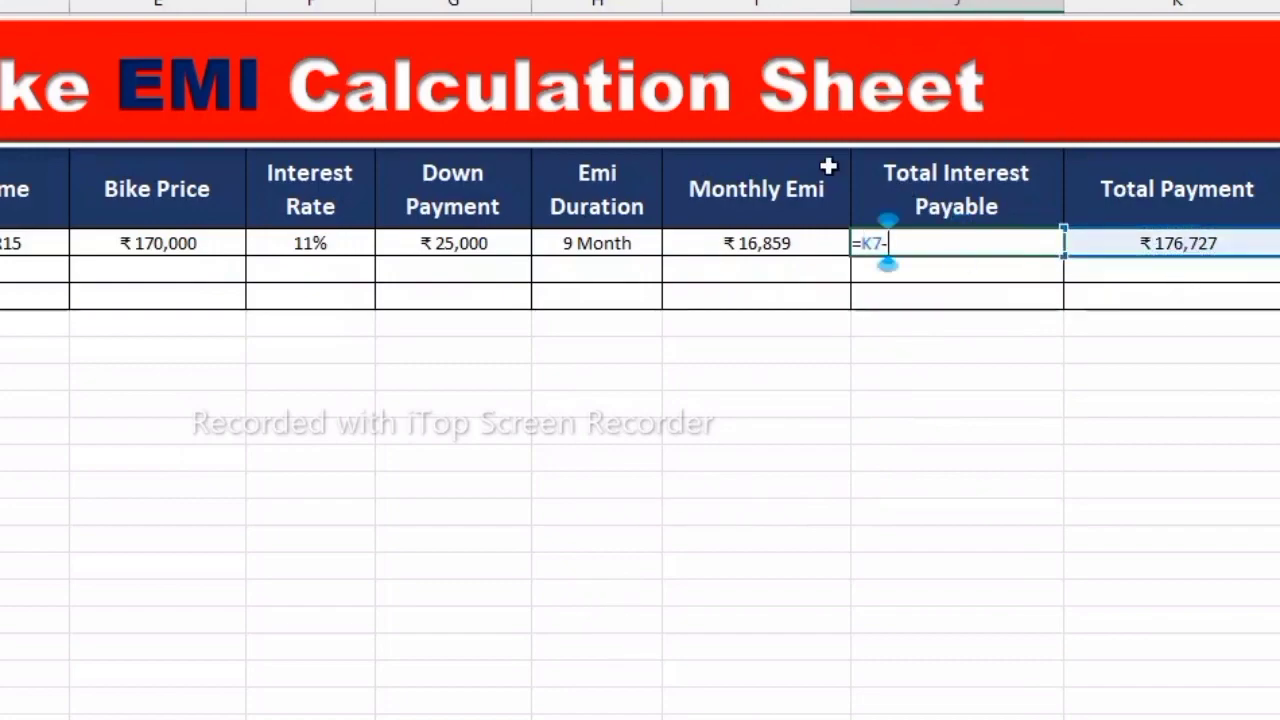
click(202, 232)
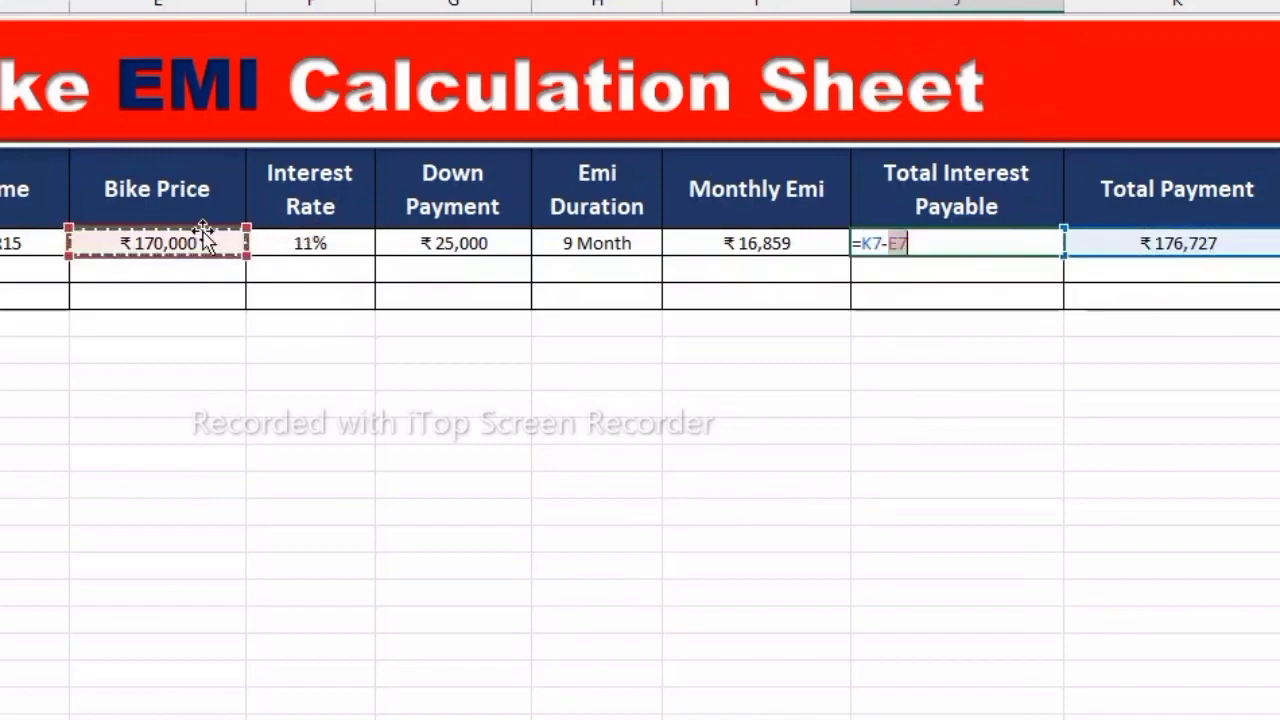
key(Return)
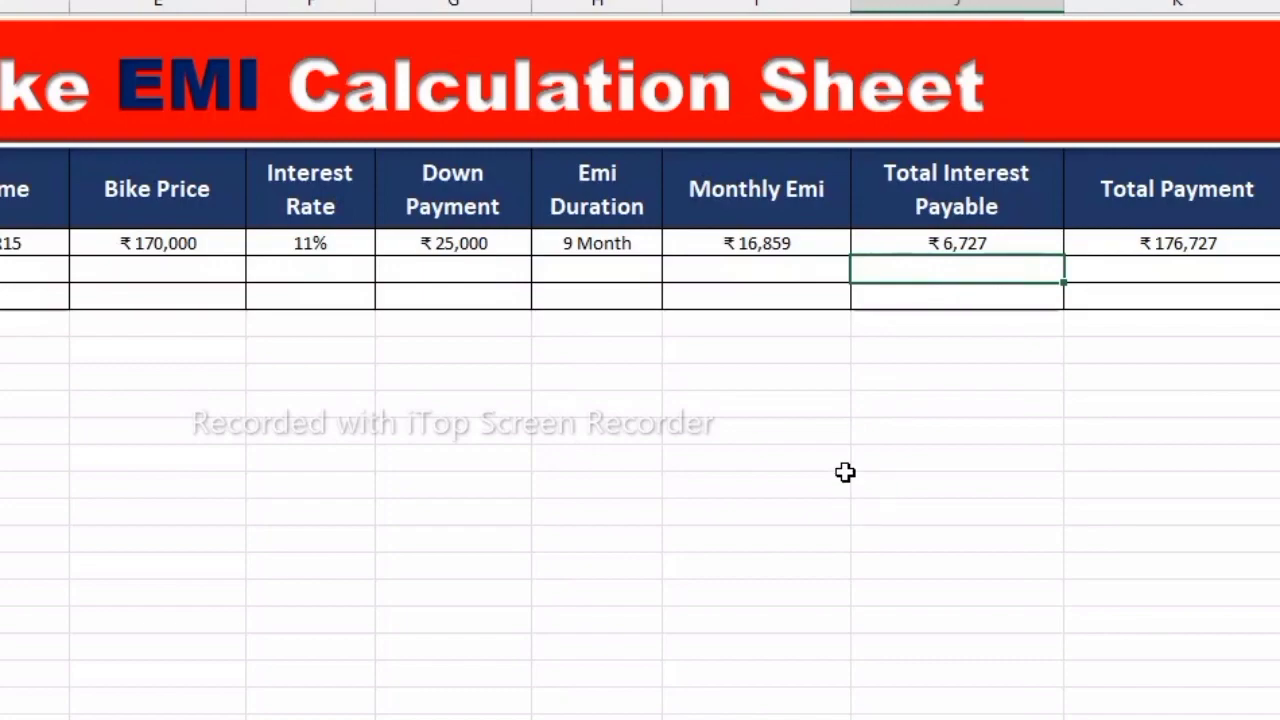
Search Bing for 'emi calculator' in Edge and bring up the emicalculator.net EMI Calculator page
click(416, 712)
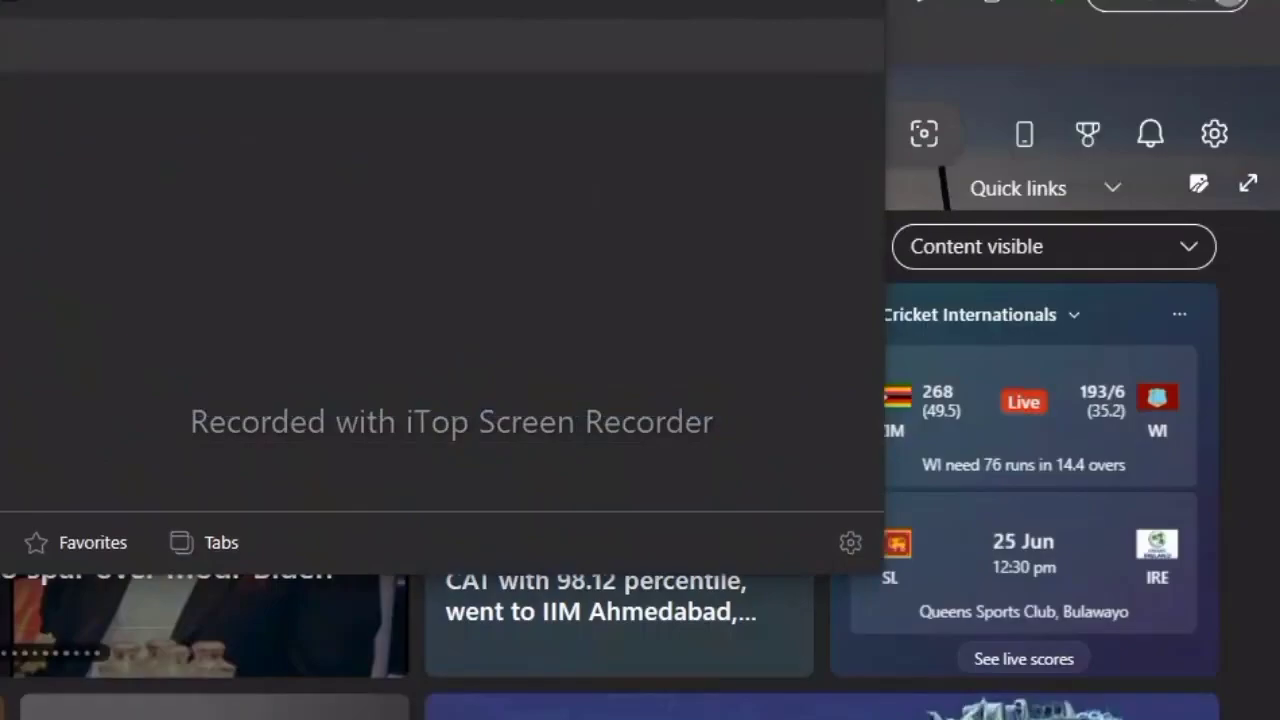
text(emi)
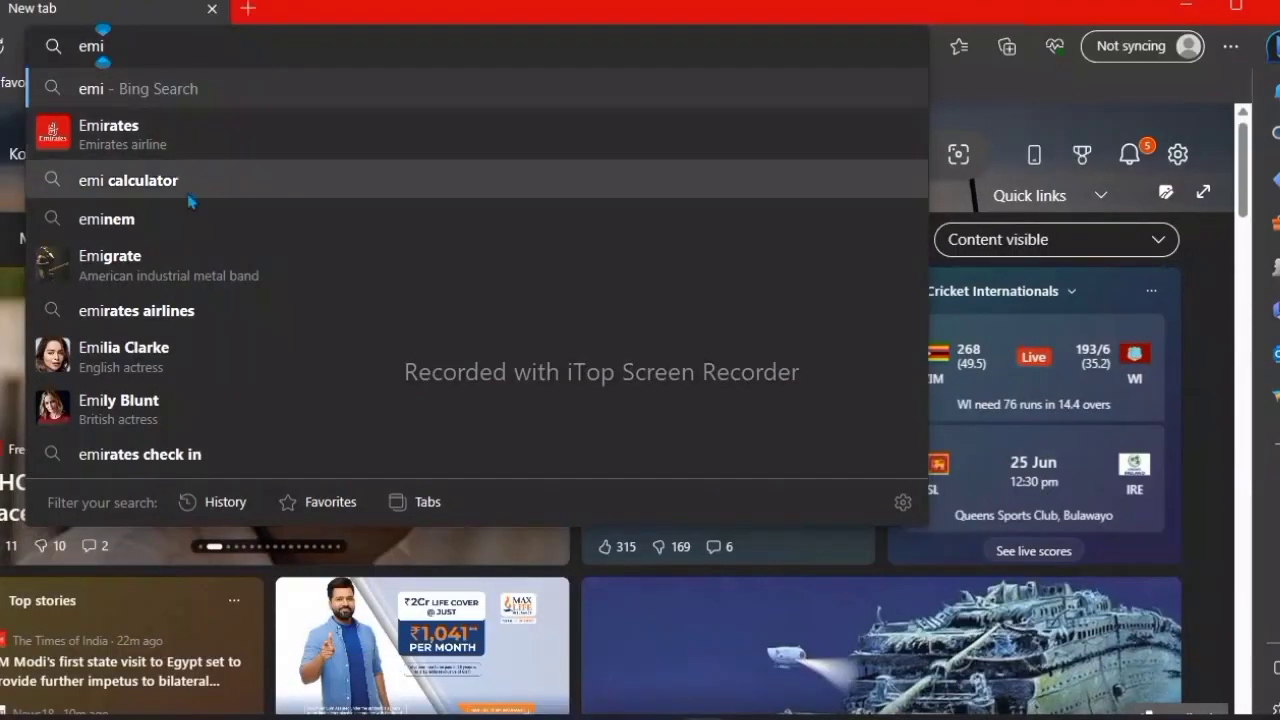
click(150, 180)
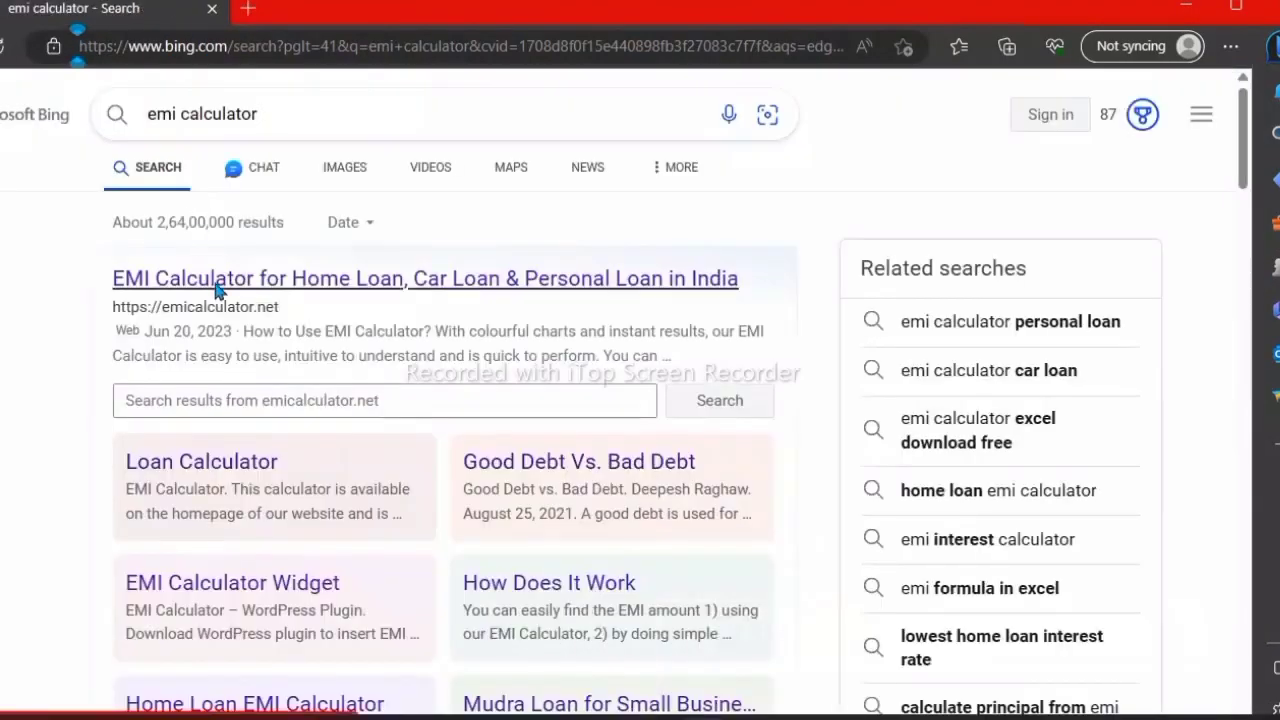
click(215, 281)
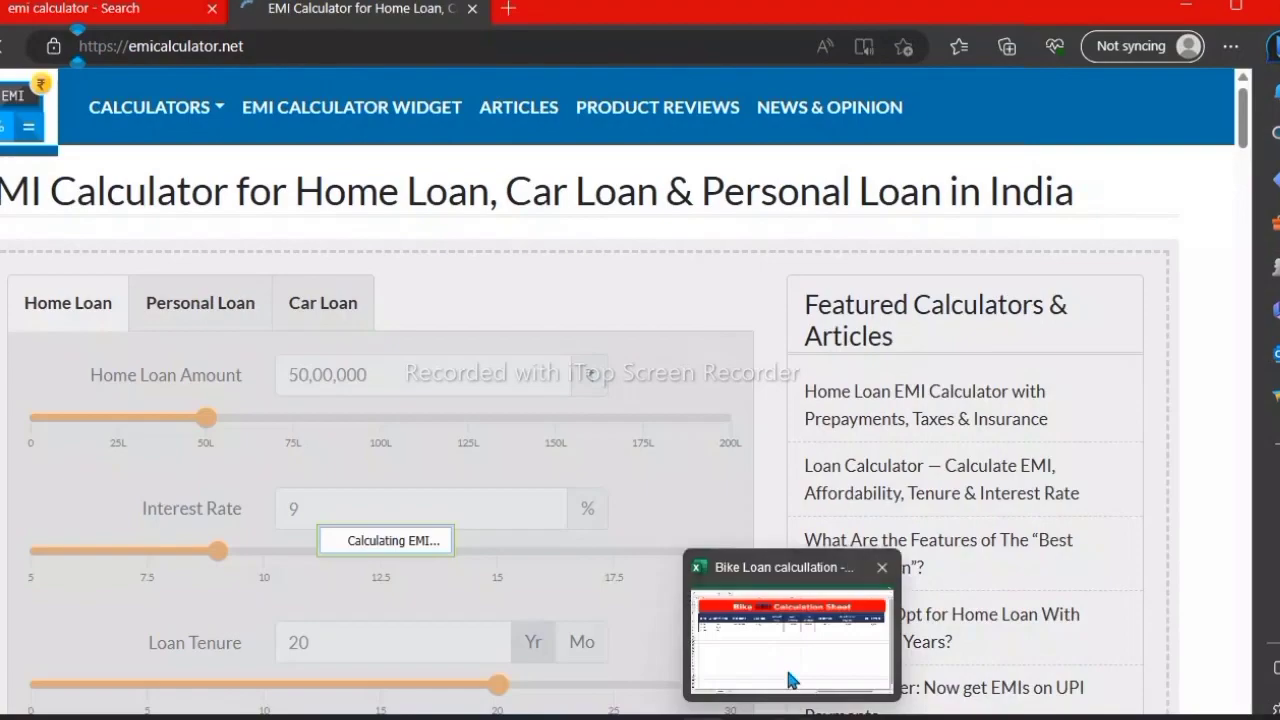
click(789, 678)
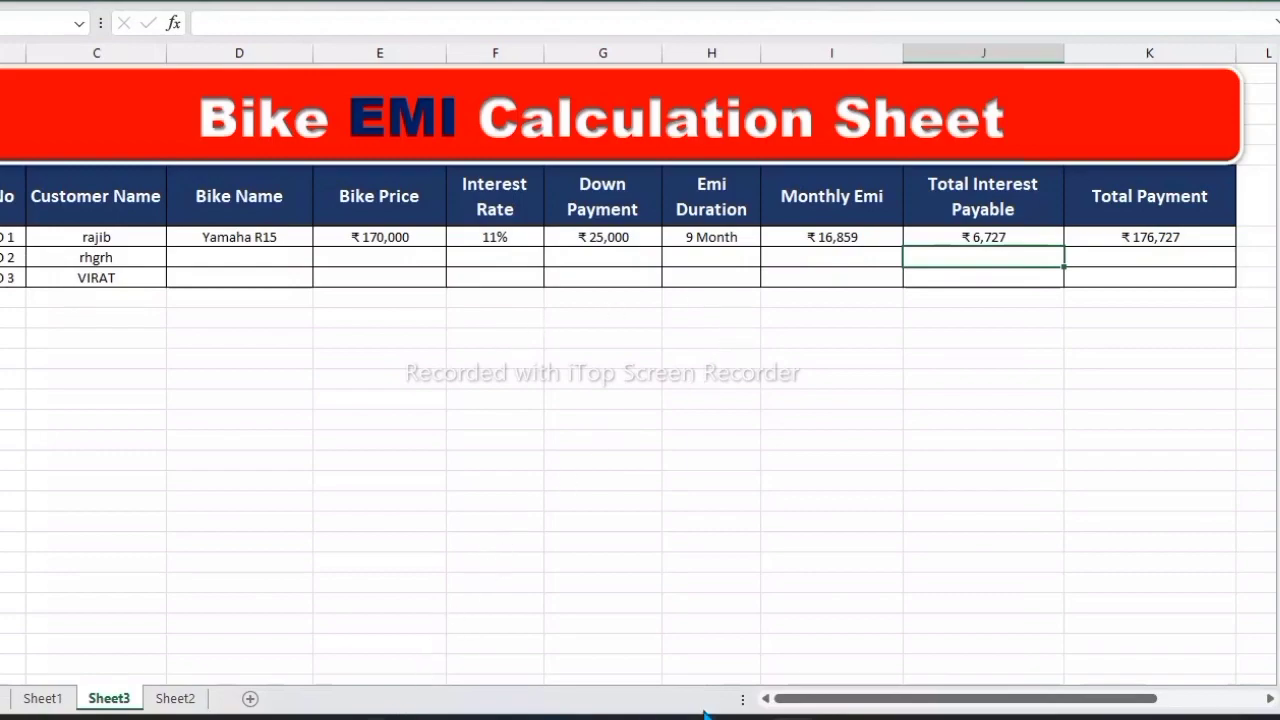
mouse_move(700, 716)
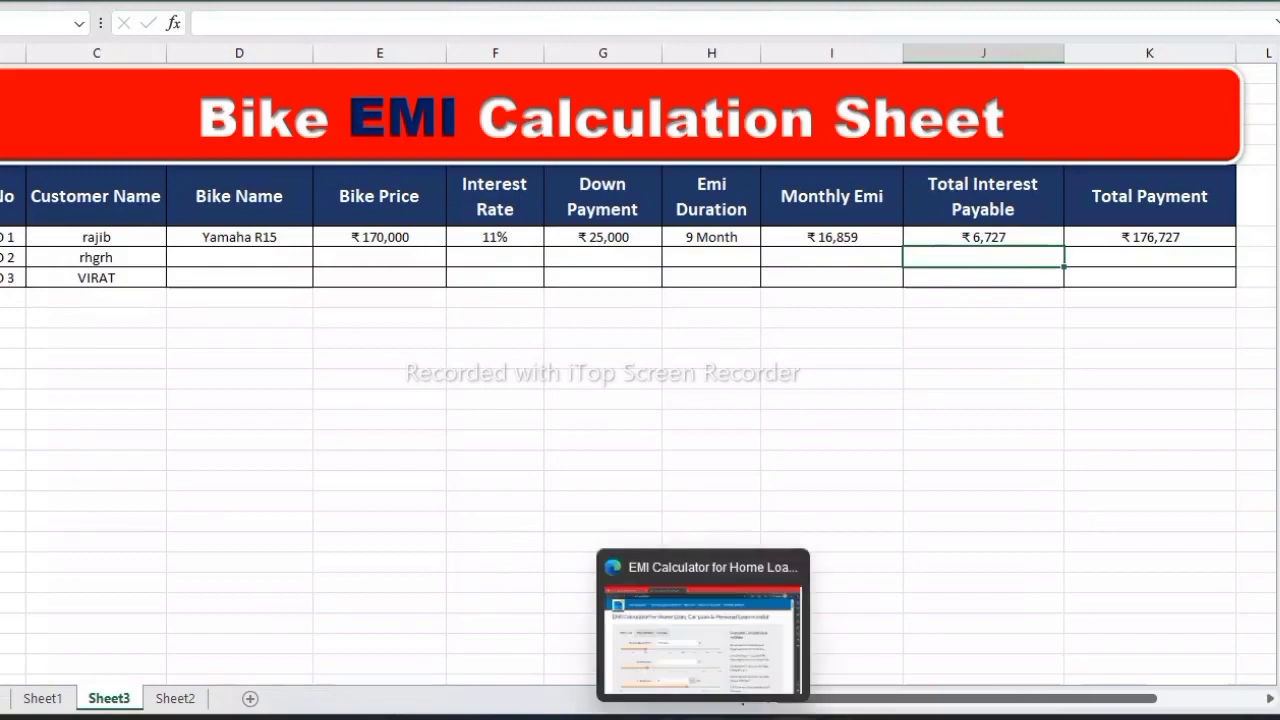
click(690, 636)
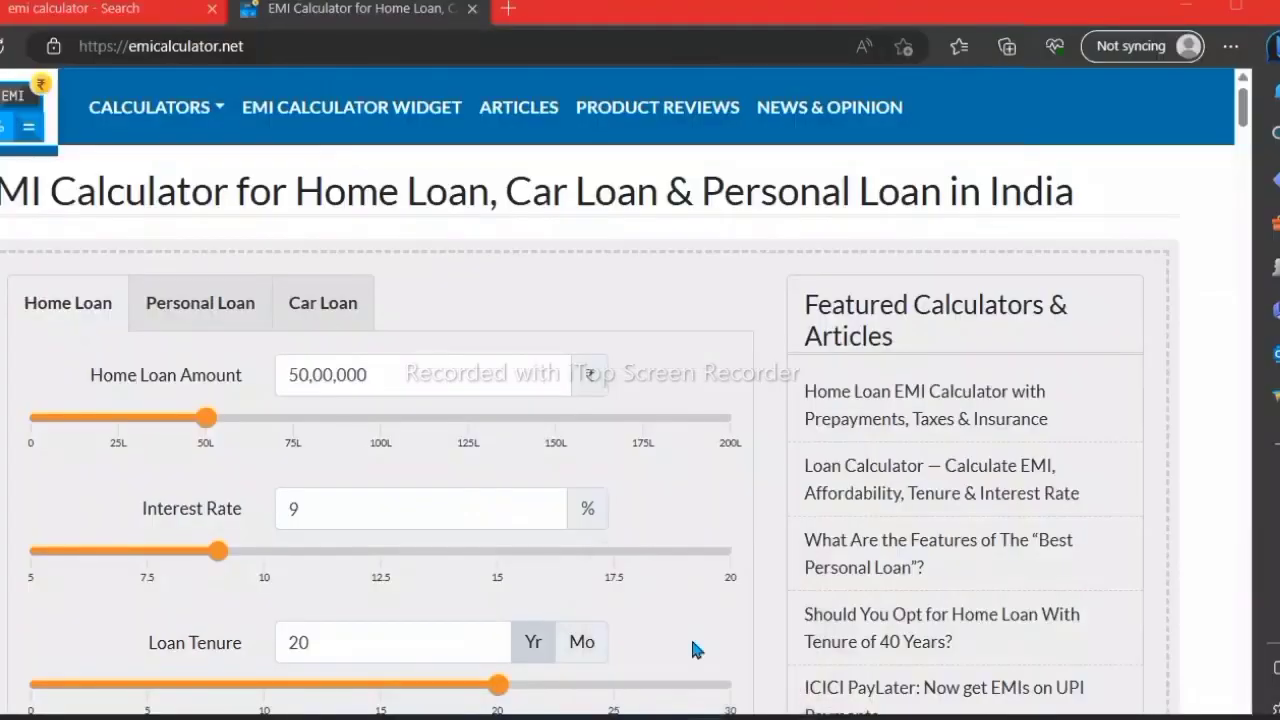
Set the calculator's loan amount to 145000 and interest rate to 11%
click(369, 386)
key(BackSpace)
key(BackSpace)
key(BackSpace)
key(BackSpace)
key(BackSpace)
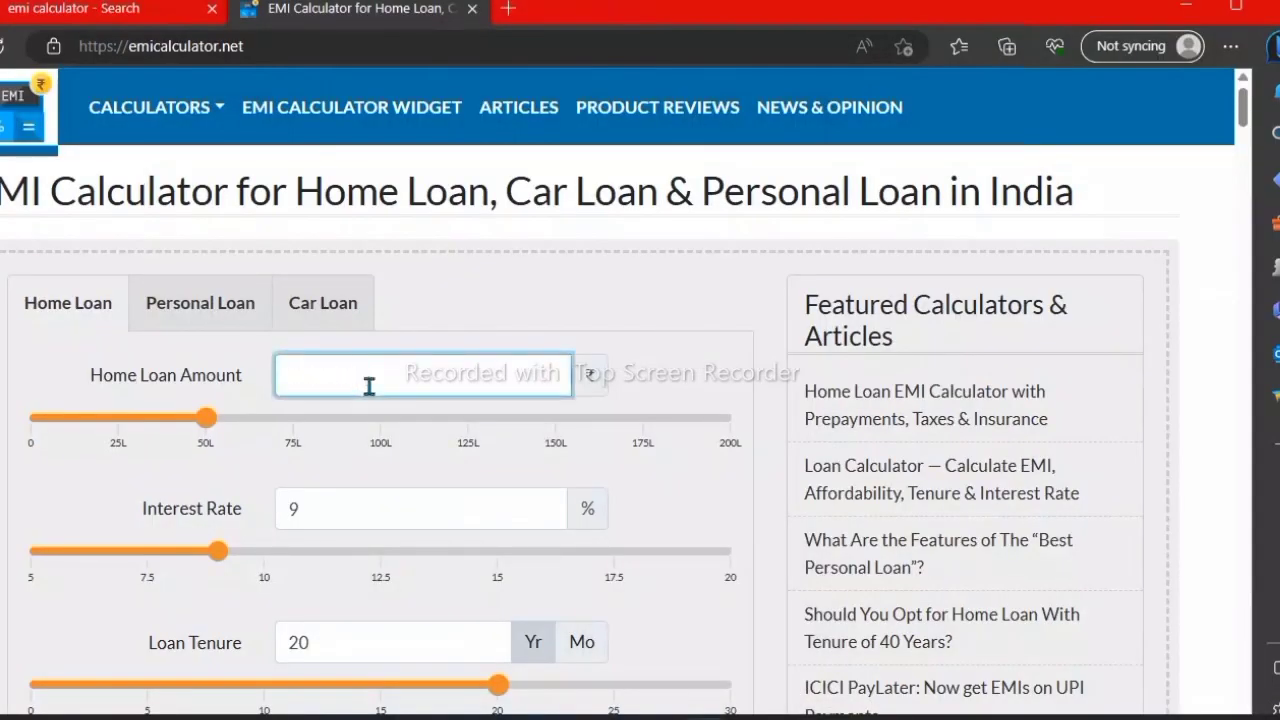
text(14)
text(5000)
click(300, 511)
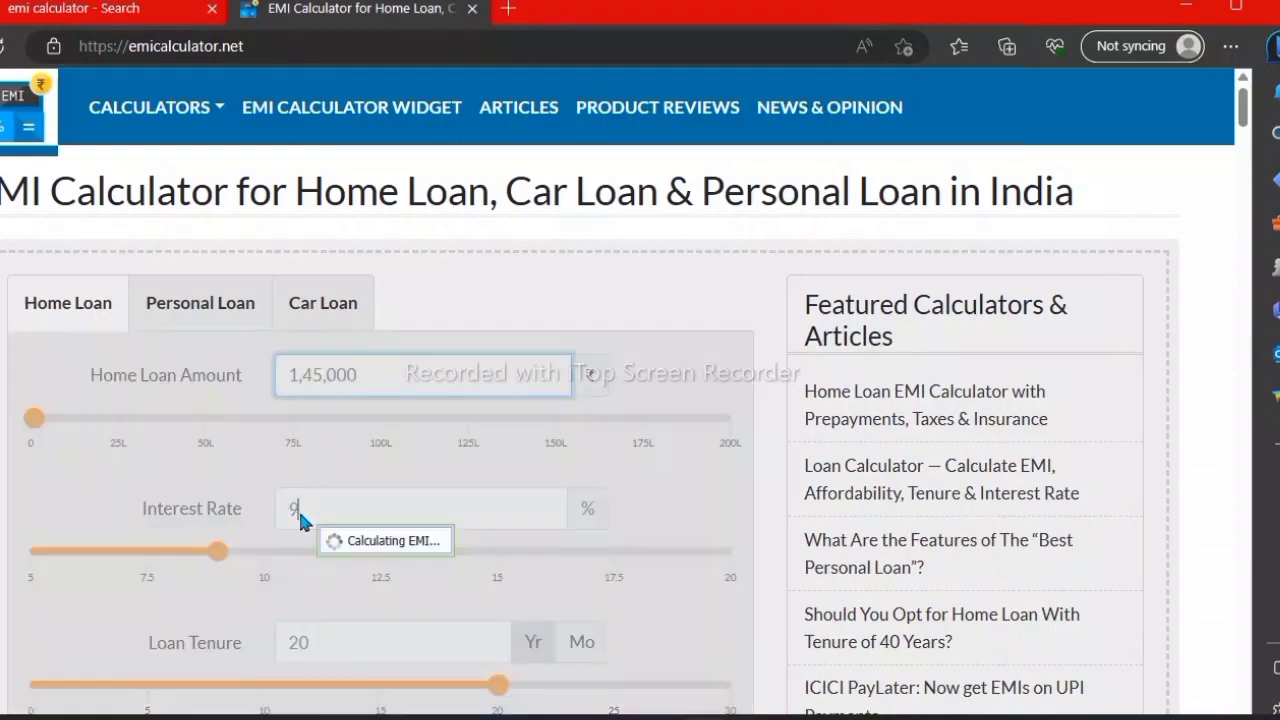
key(BackSpace)
text(1)
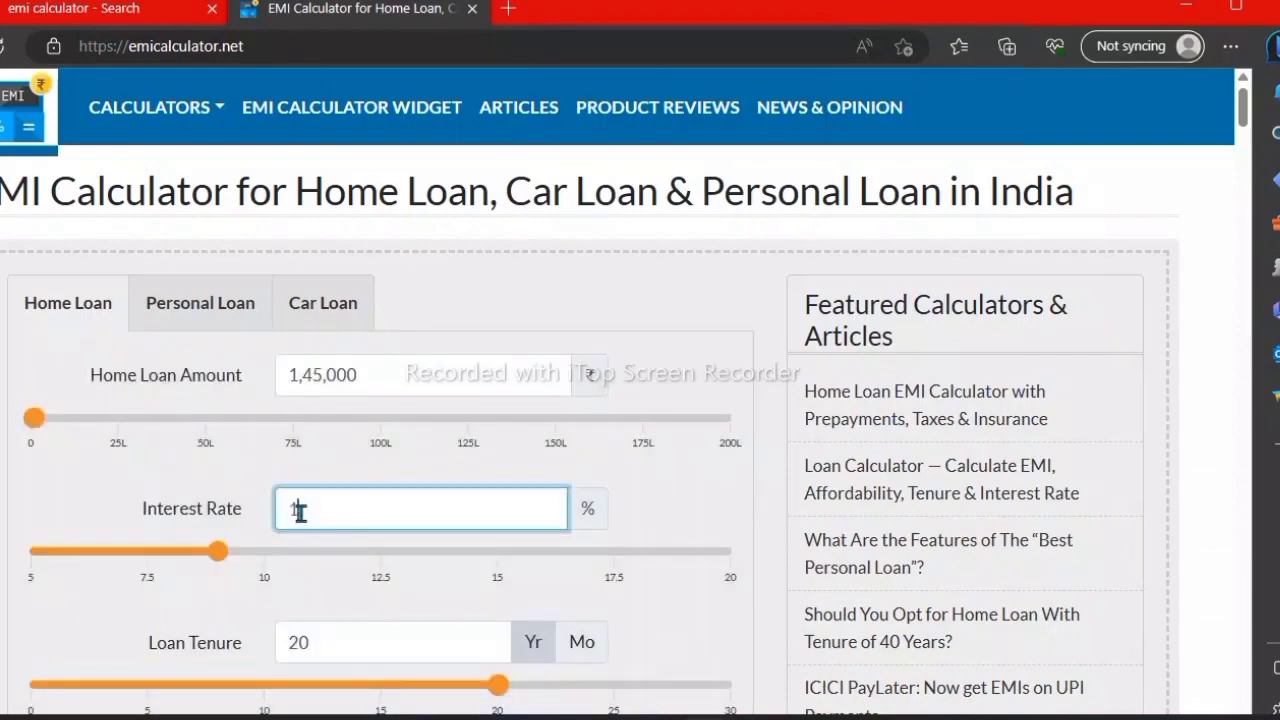
text(1)
Set the tenure to 9 months, giving EMI ₹16,859, then return to Excel to compare
click(584, 630)
scroll(584, 630, down, 5)
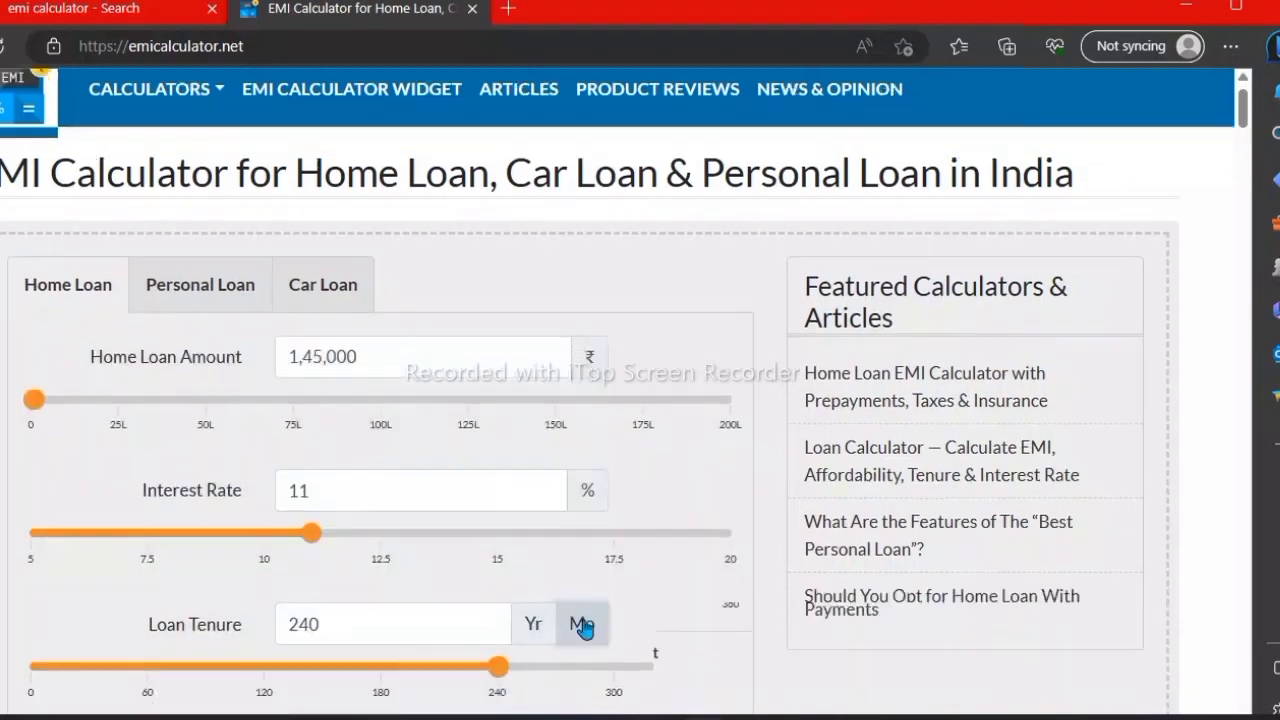
click(335, 105)
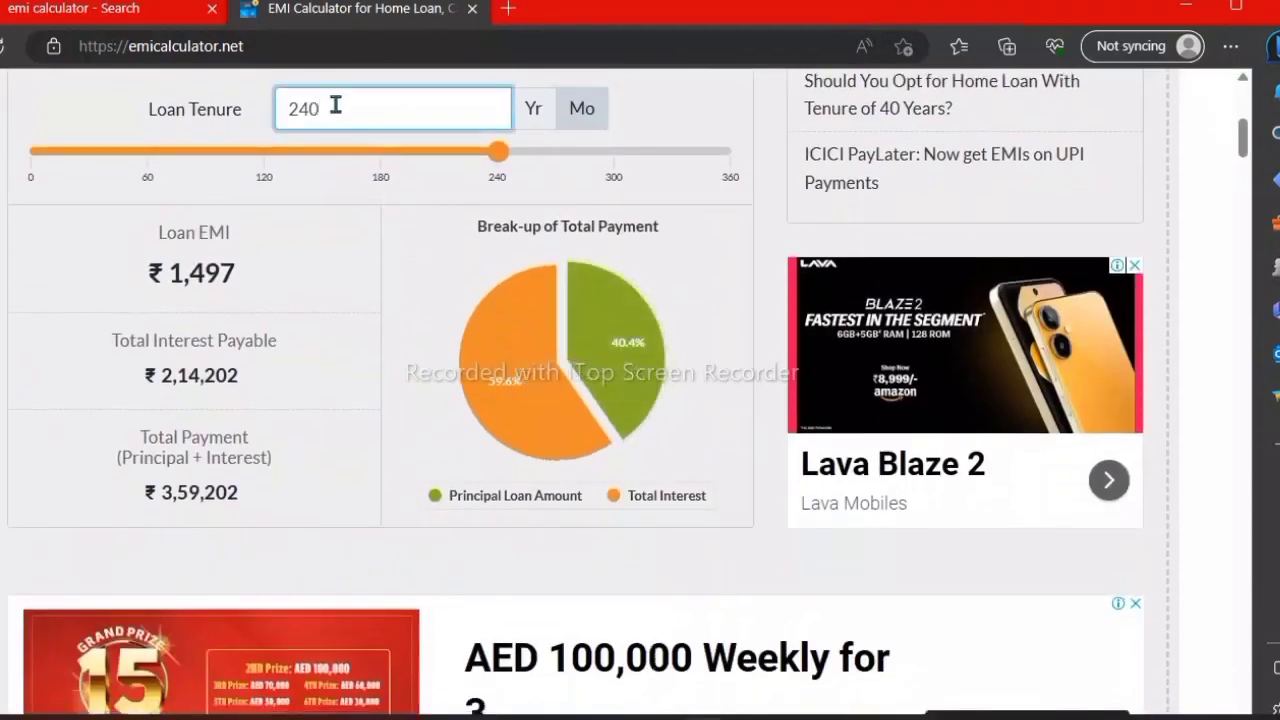
key(BackSpace)
key(BackSpace)
key(BackSpace)
text(3)
key(BackSpace)
text(9)
click(430, 252)
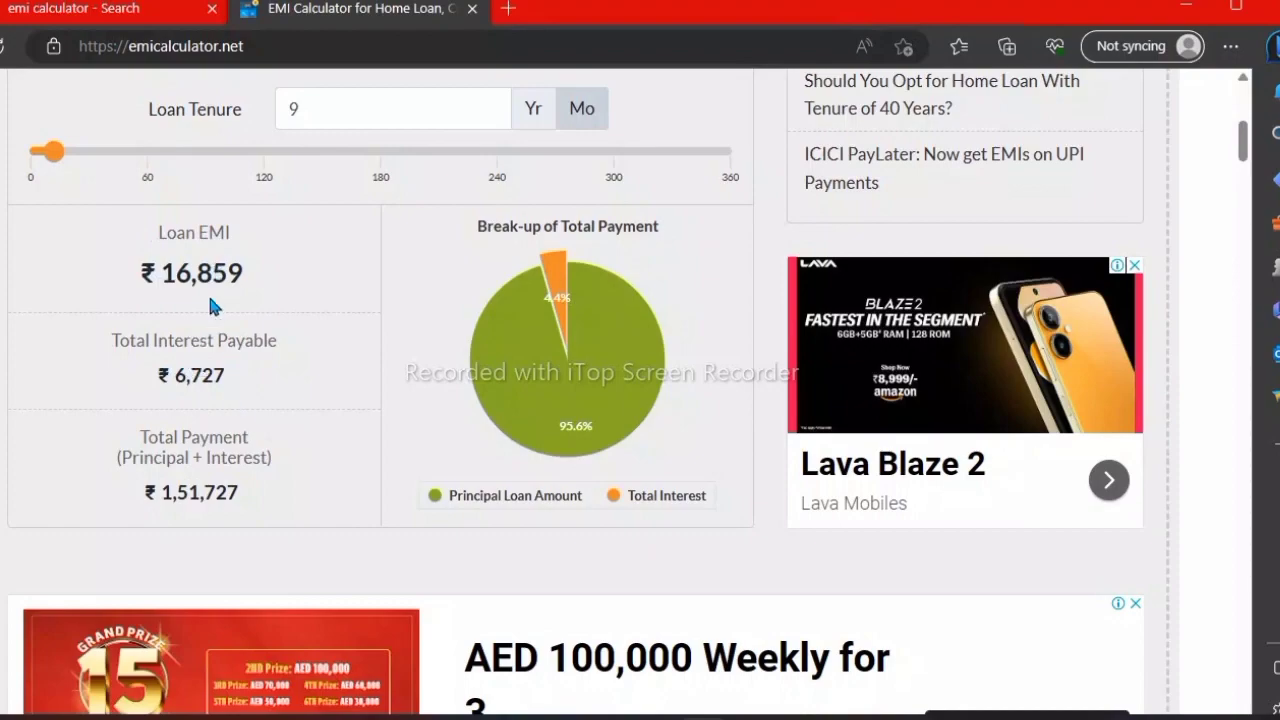
mouse_move(537, 562)
click(831, 684)
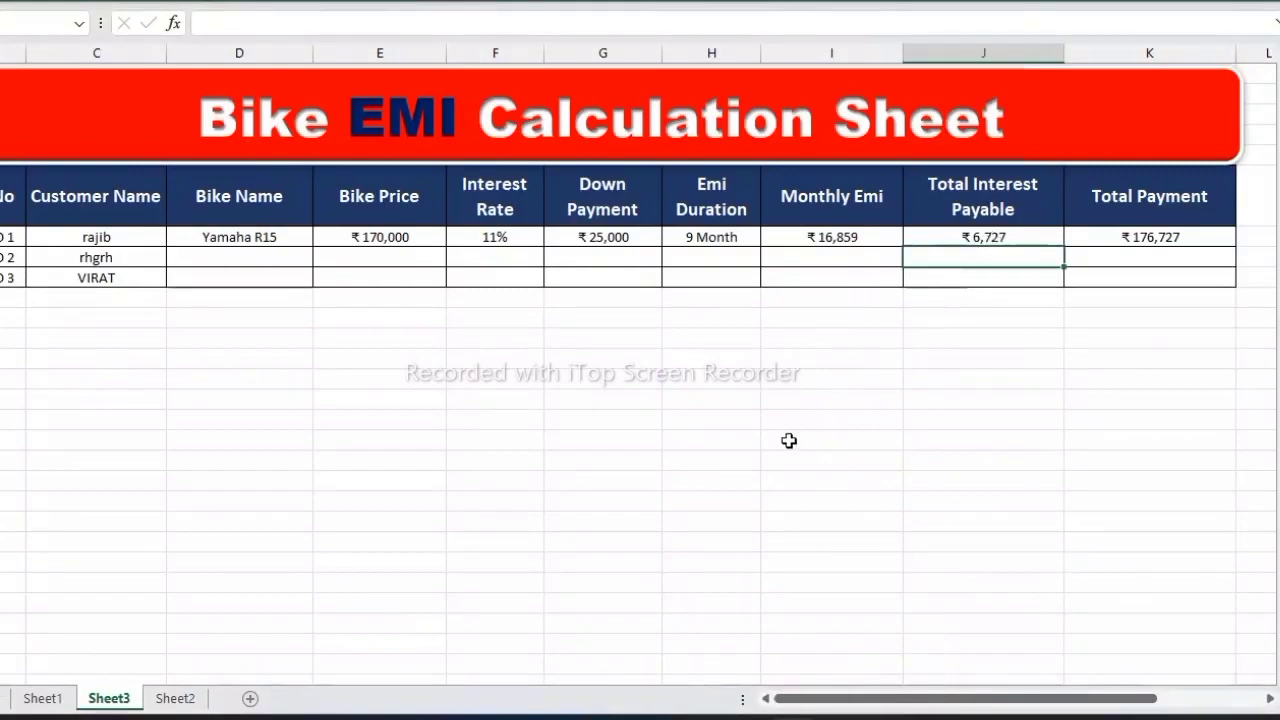
Close the EMI calculator browser window and select the Bike Price cell E7 in Excel
mouse_move(700, 716)
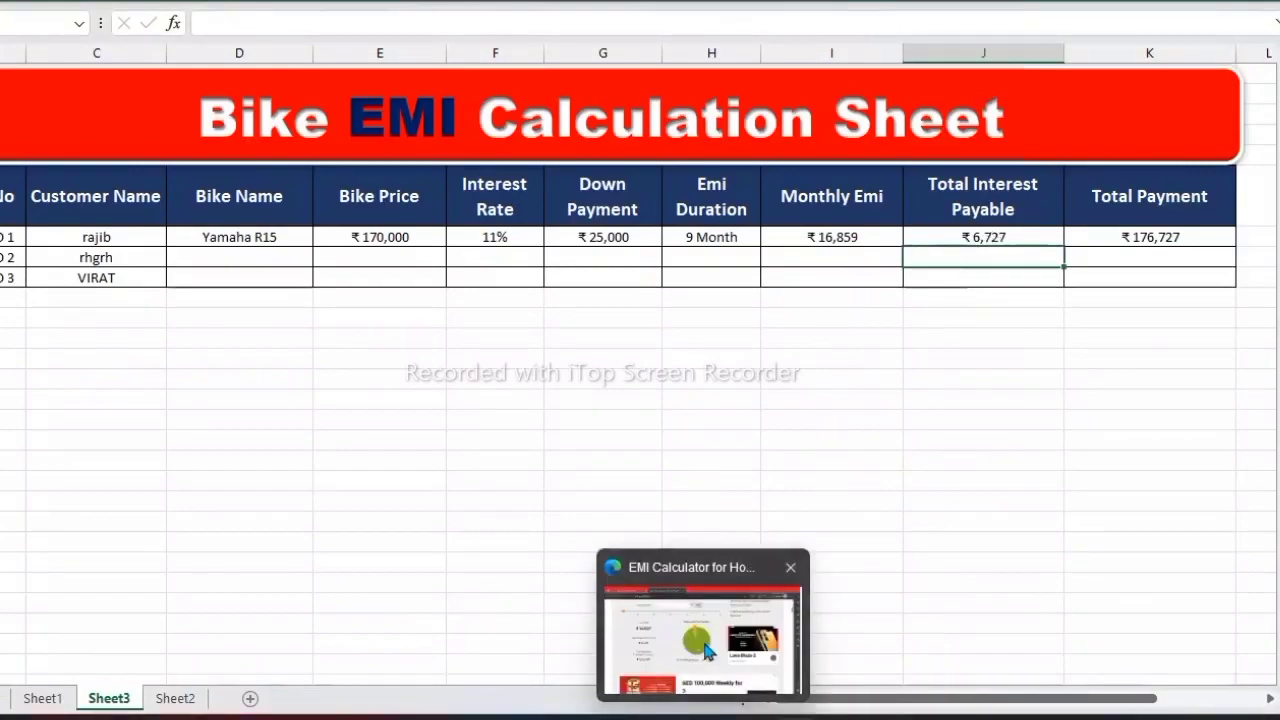
click(700, 640)
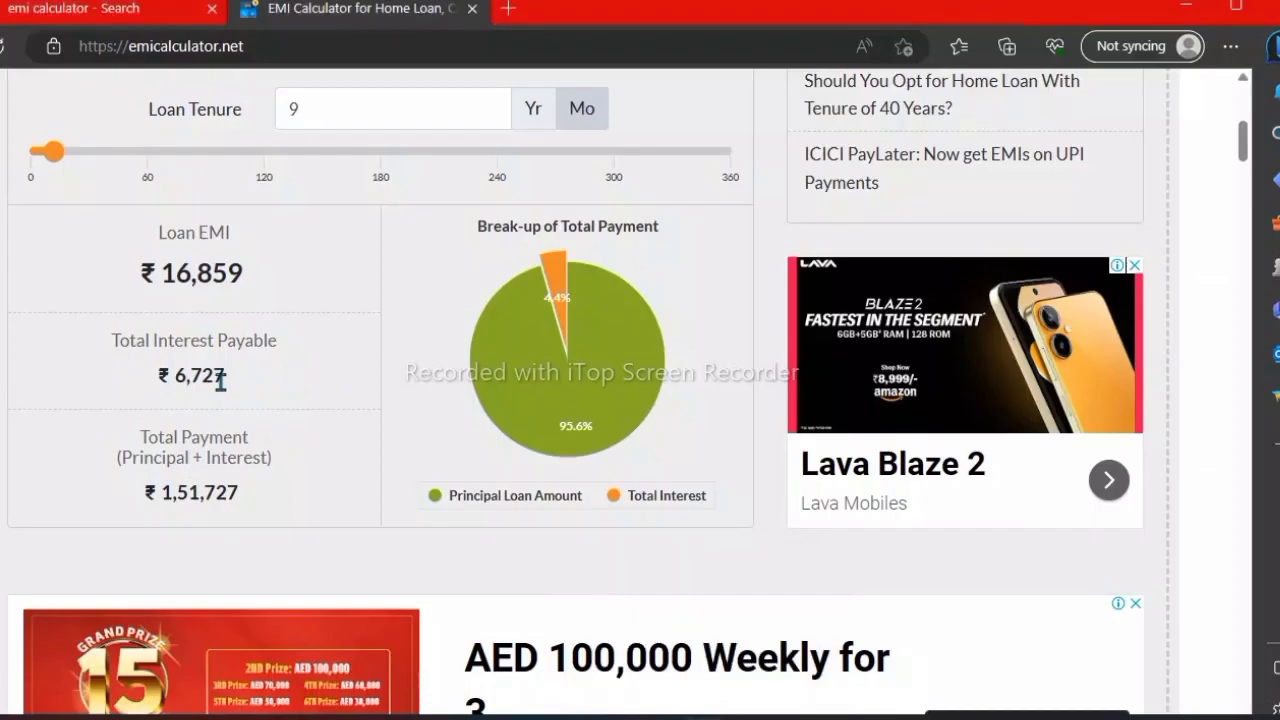
key(ctrl+w)
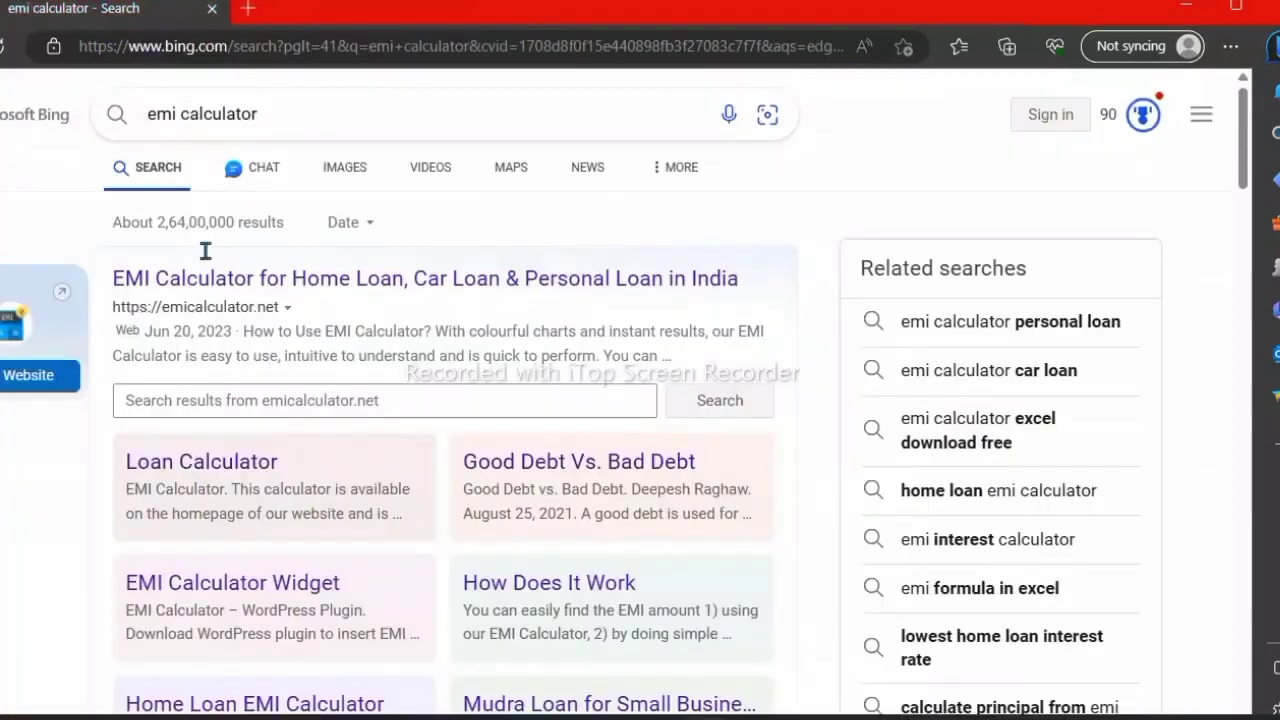
key(ctrl+w)
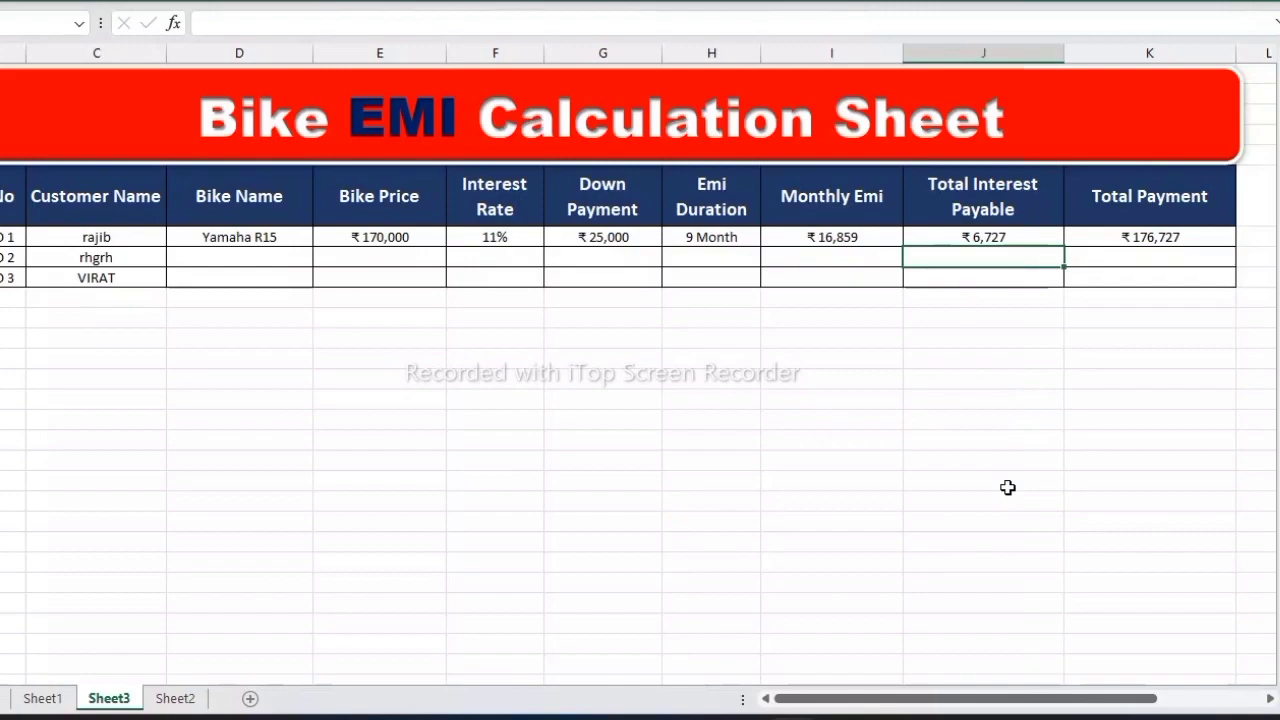
key(super+a)
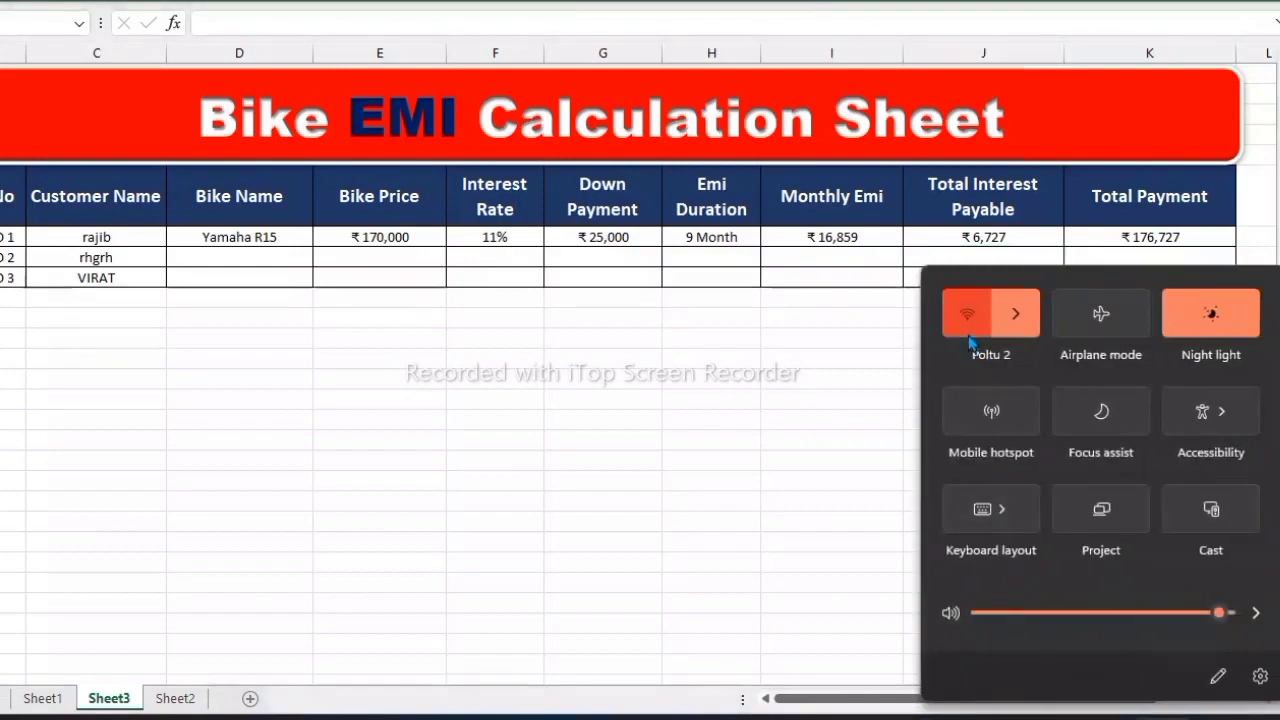
click(836, 475)
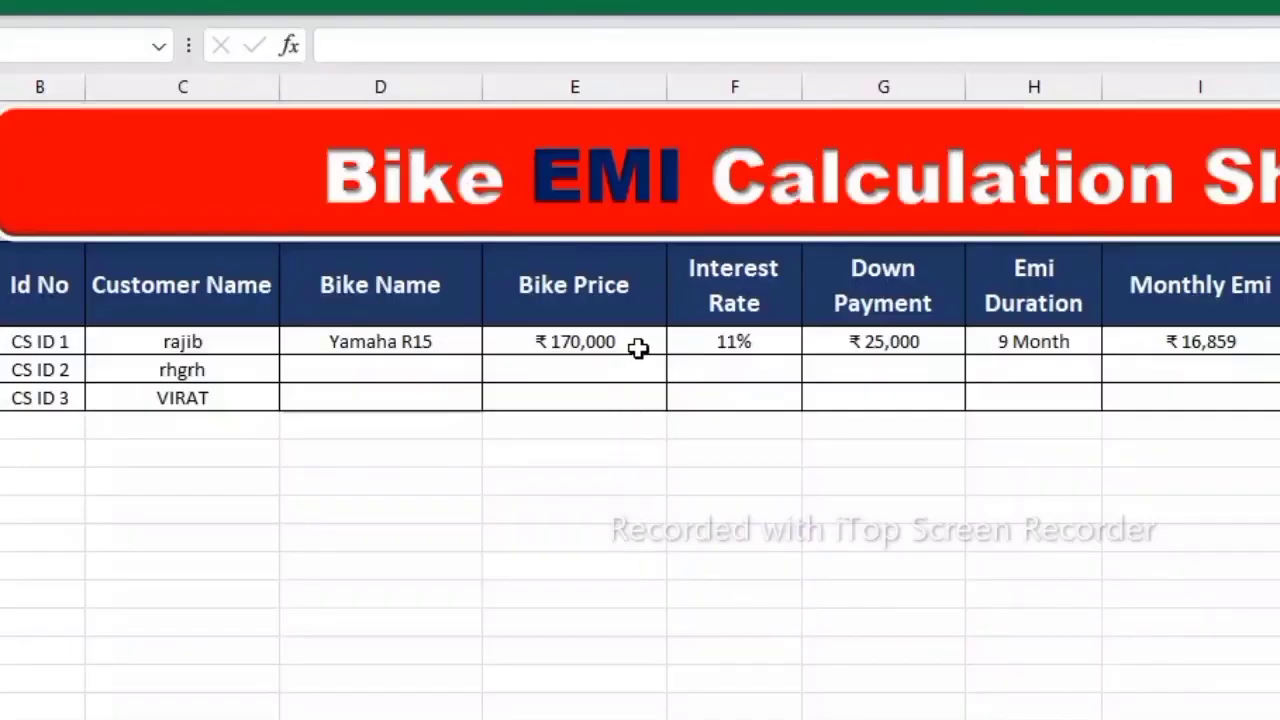
click(637, 344)
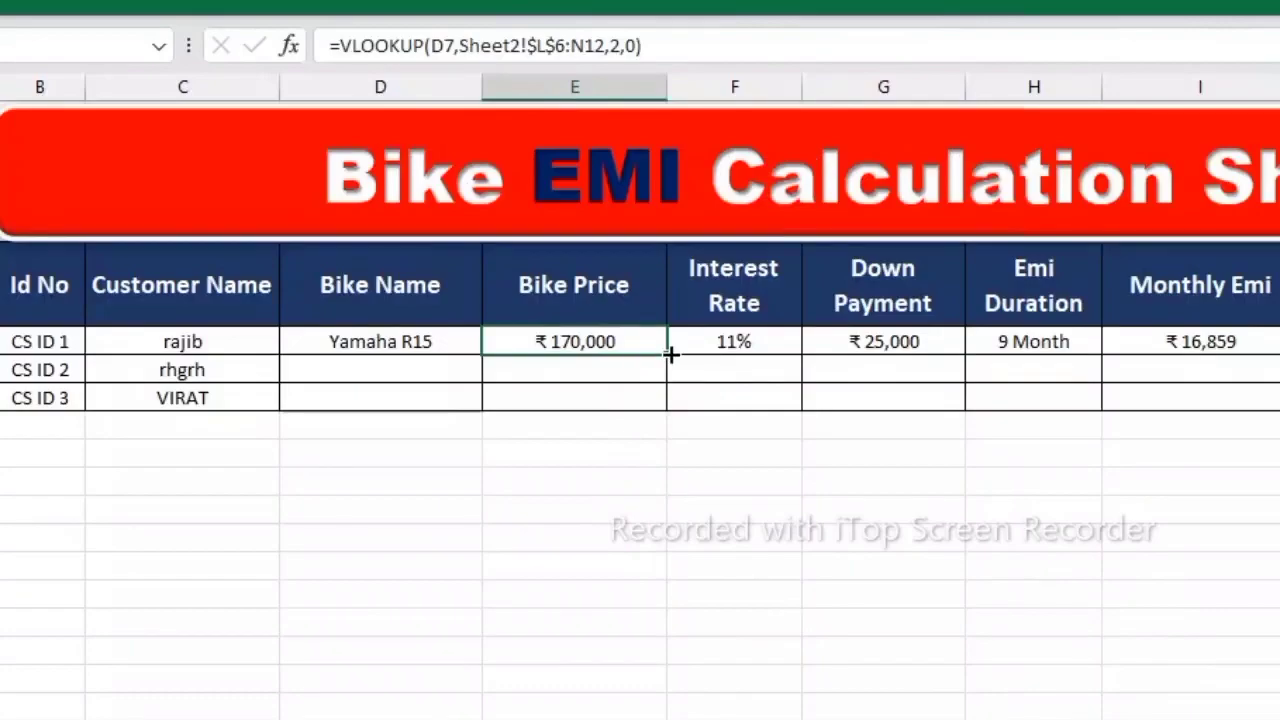
Fill the Bike Price and Interest Rate formulas in E7 and F7 down to row 9
drag(670, 354, 670, 405)
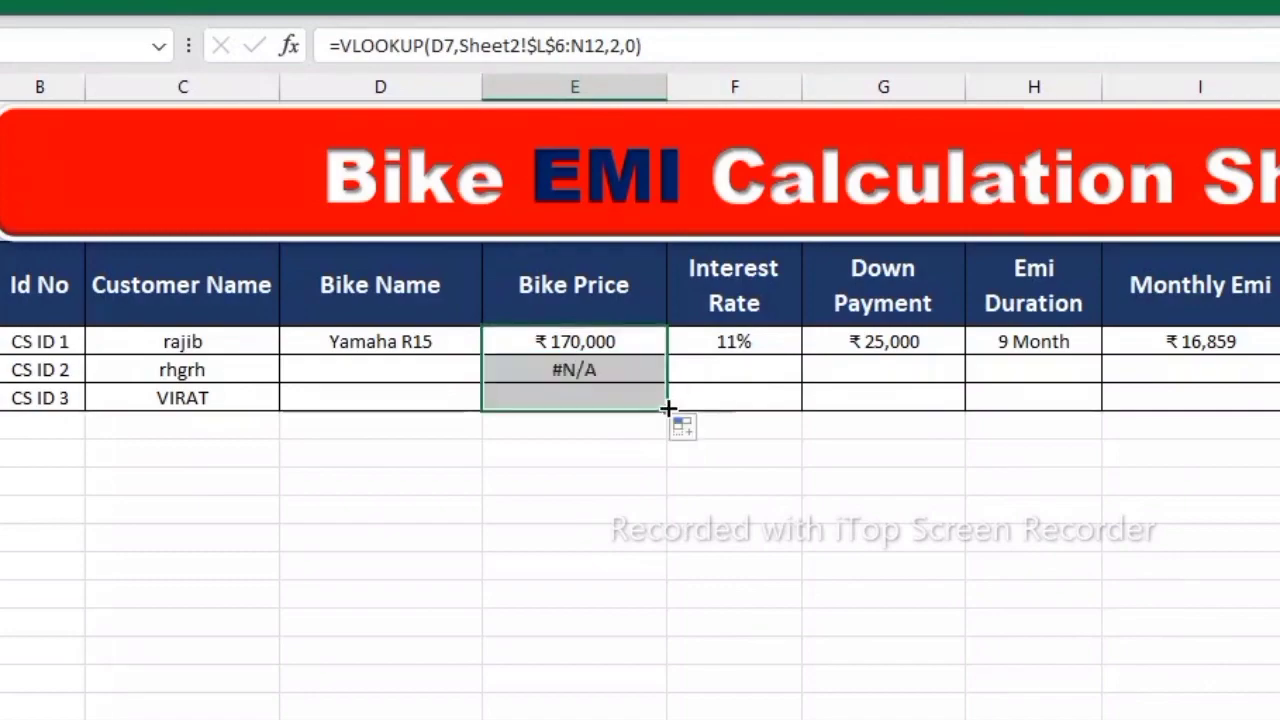
click(735, 341)
drag(802, 355, 795, 408)
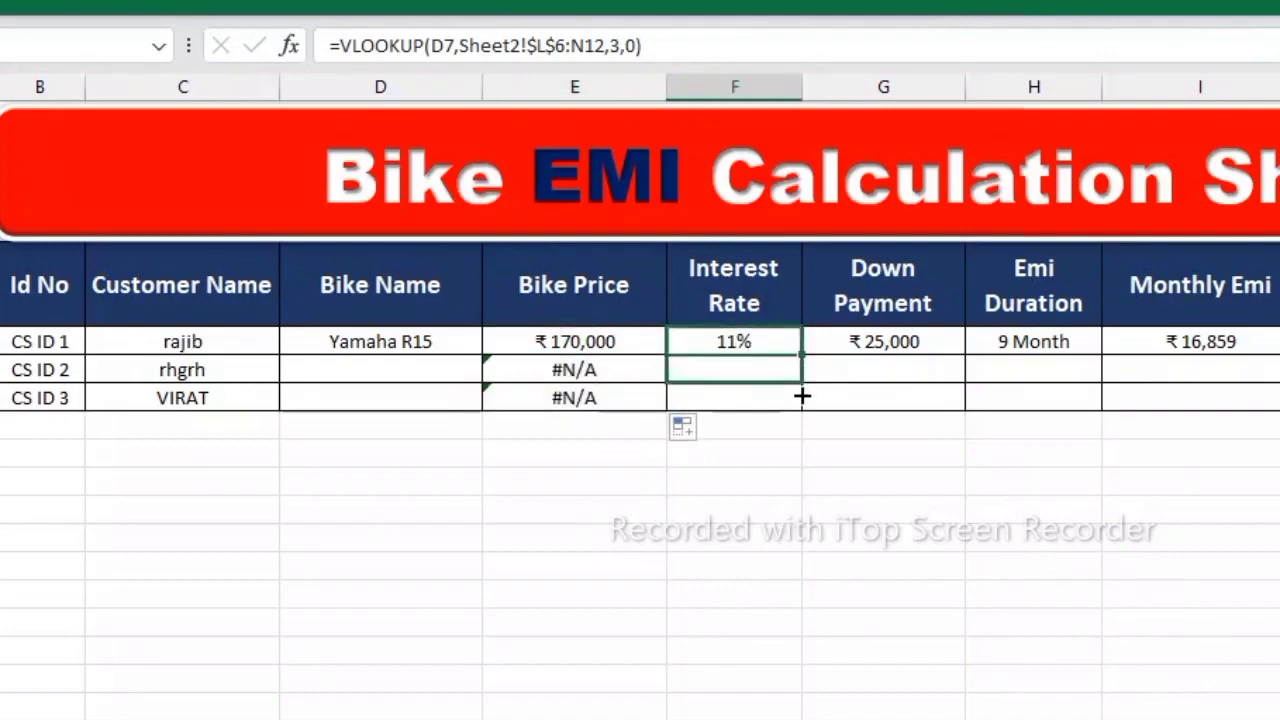
click(763, 458)
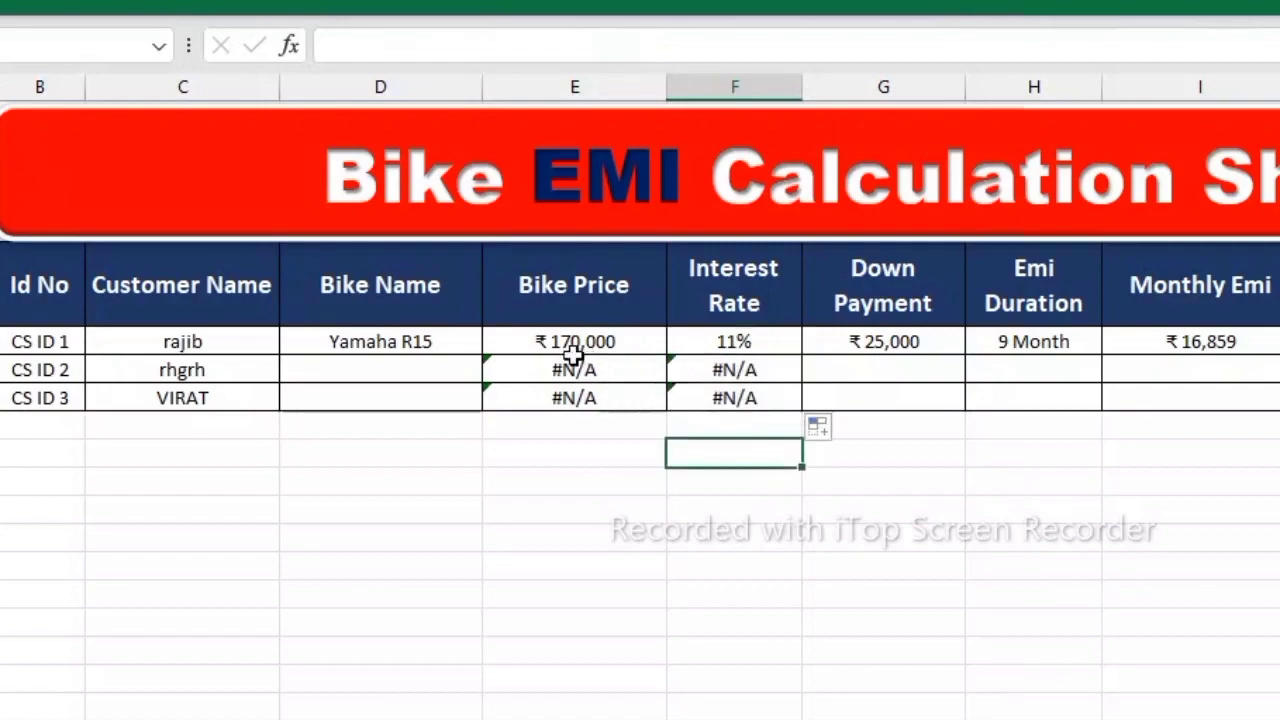
Wrap E7 as =IFERROR(VLOOKUP(D7,Sheet2!$L$6:N12,2,0),"") and fill it down to E9
click(517, 338)
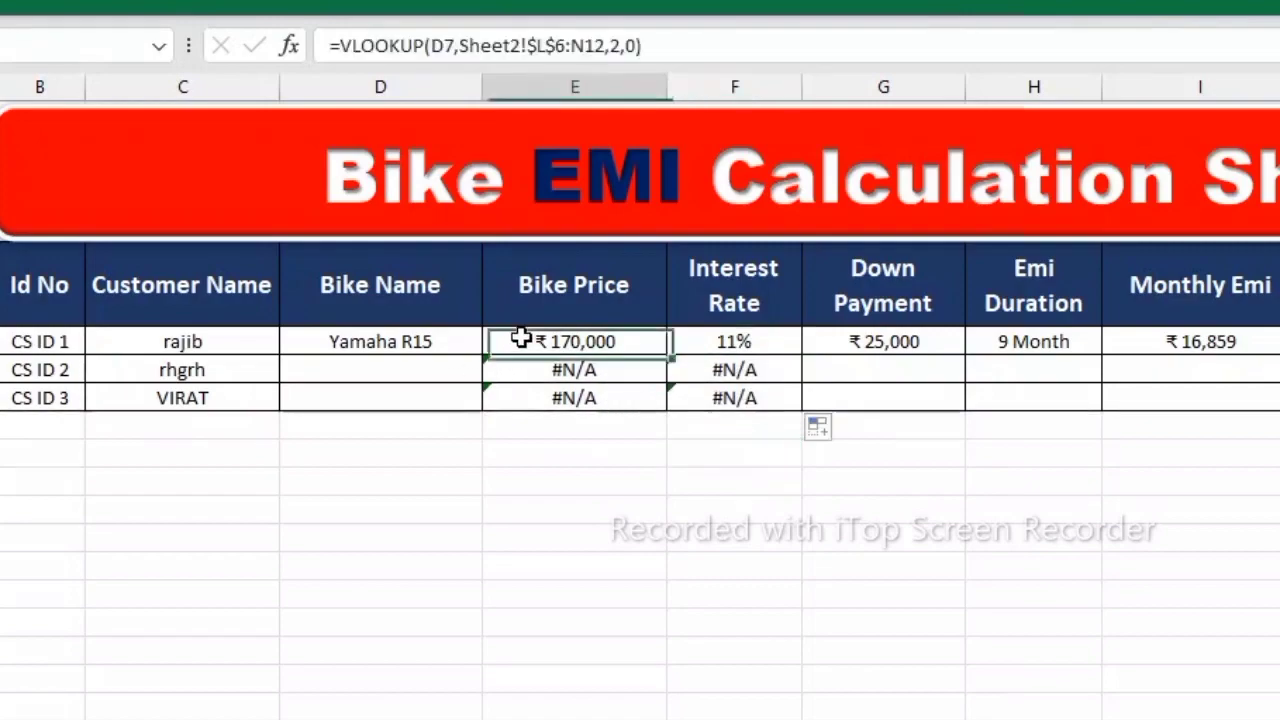
double_click(522, 340)
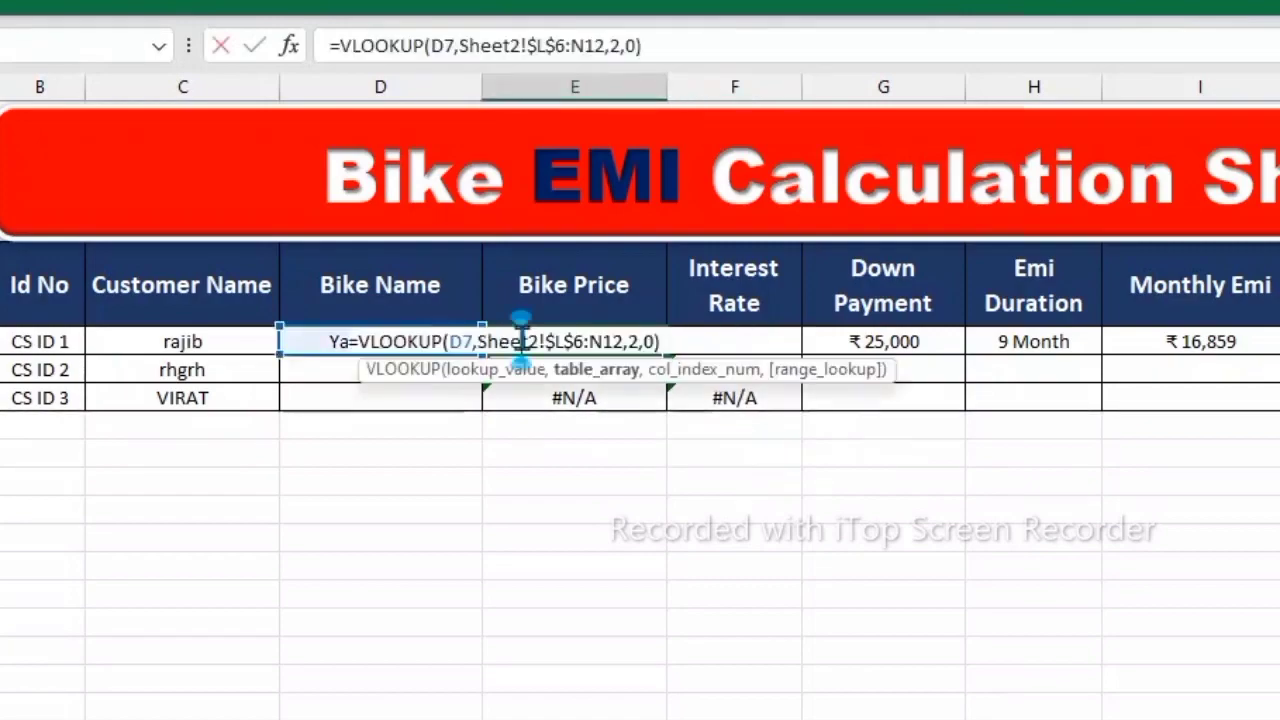
click(341, 50)
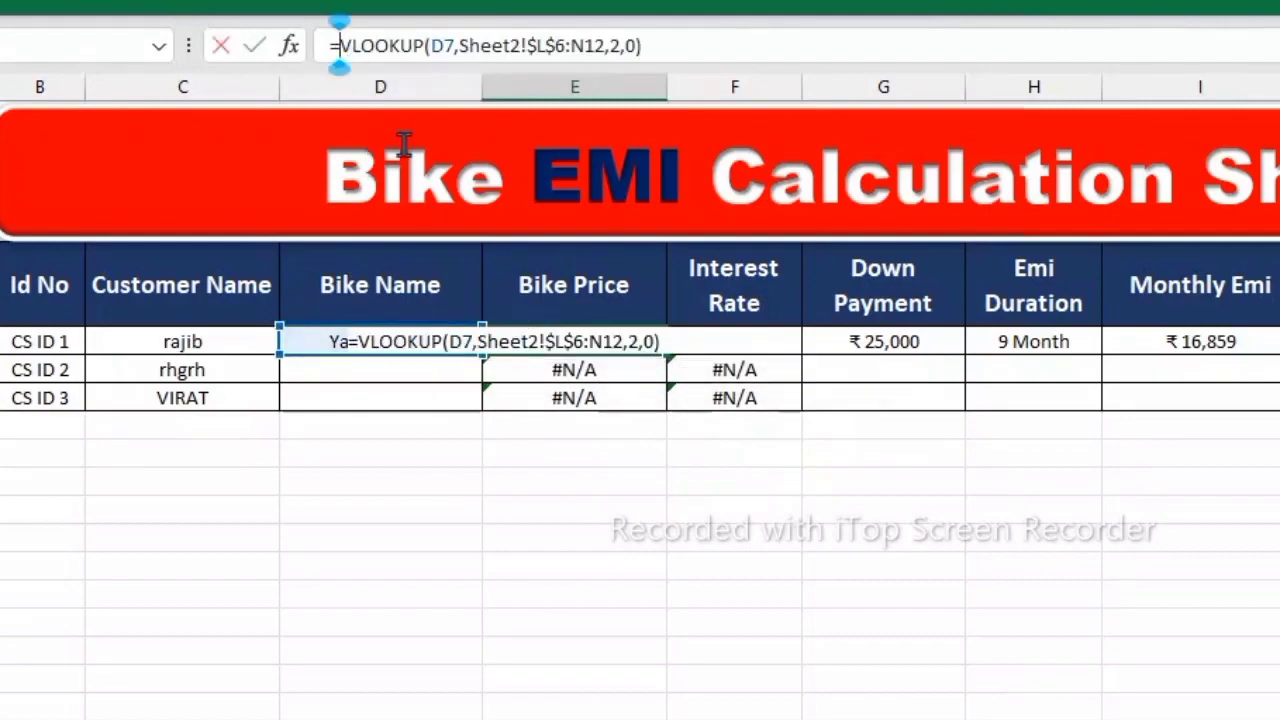
text(if)
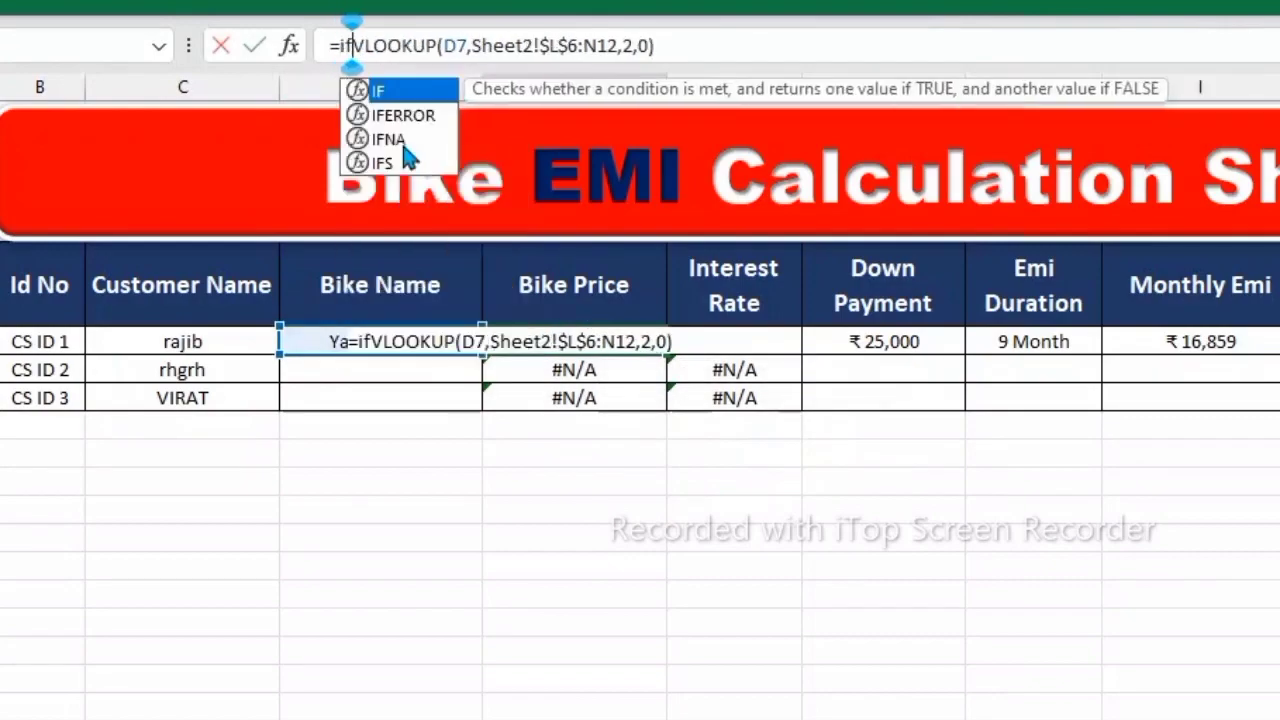
double_click(405, 115)
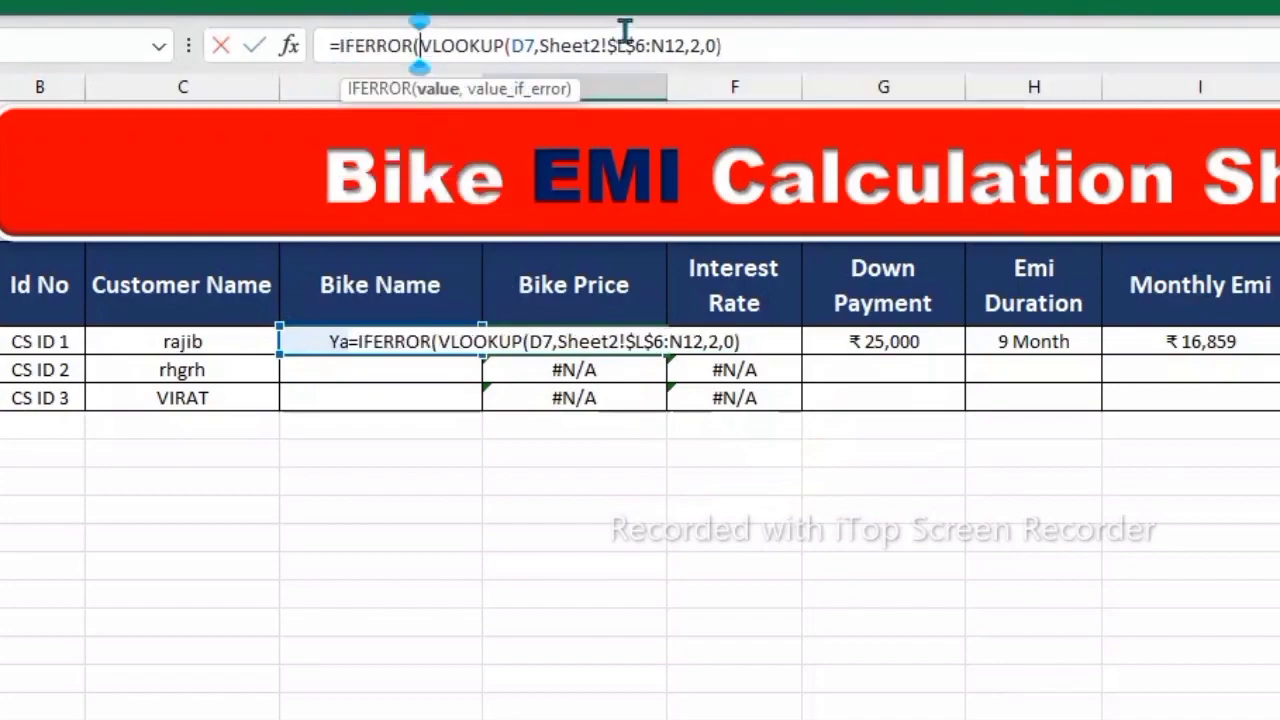
click(741, 45)
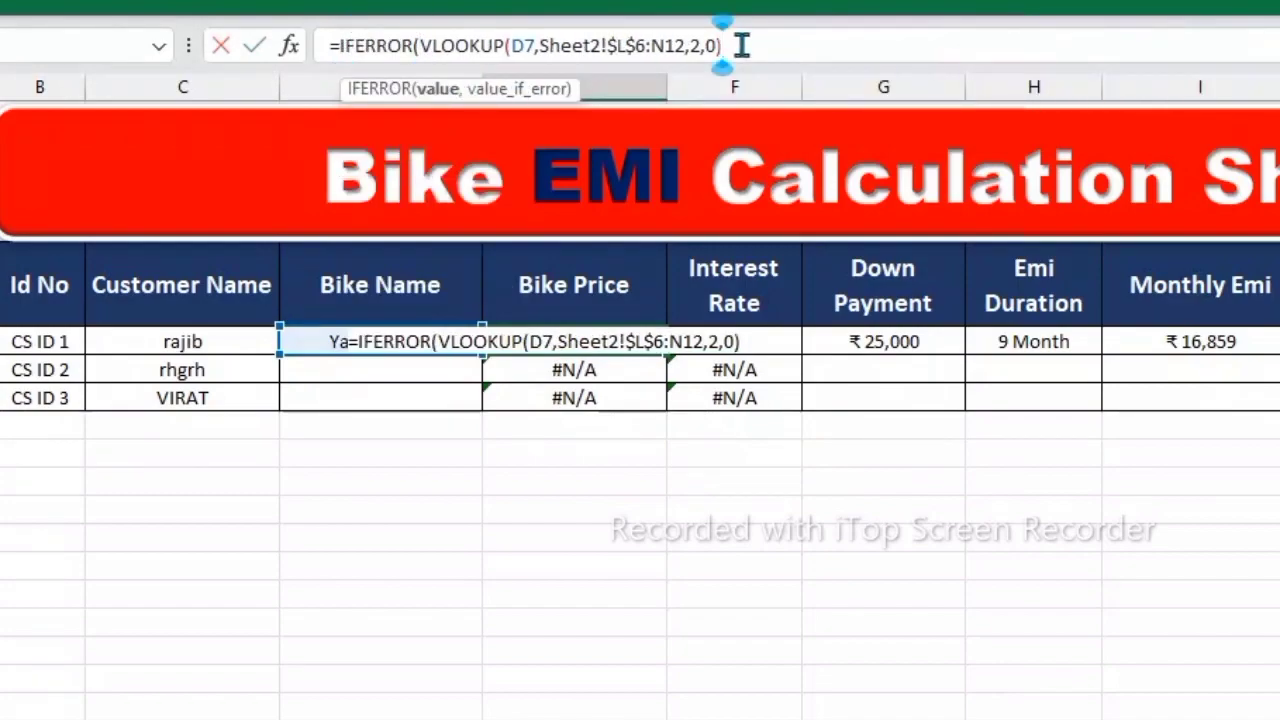
text(,)
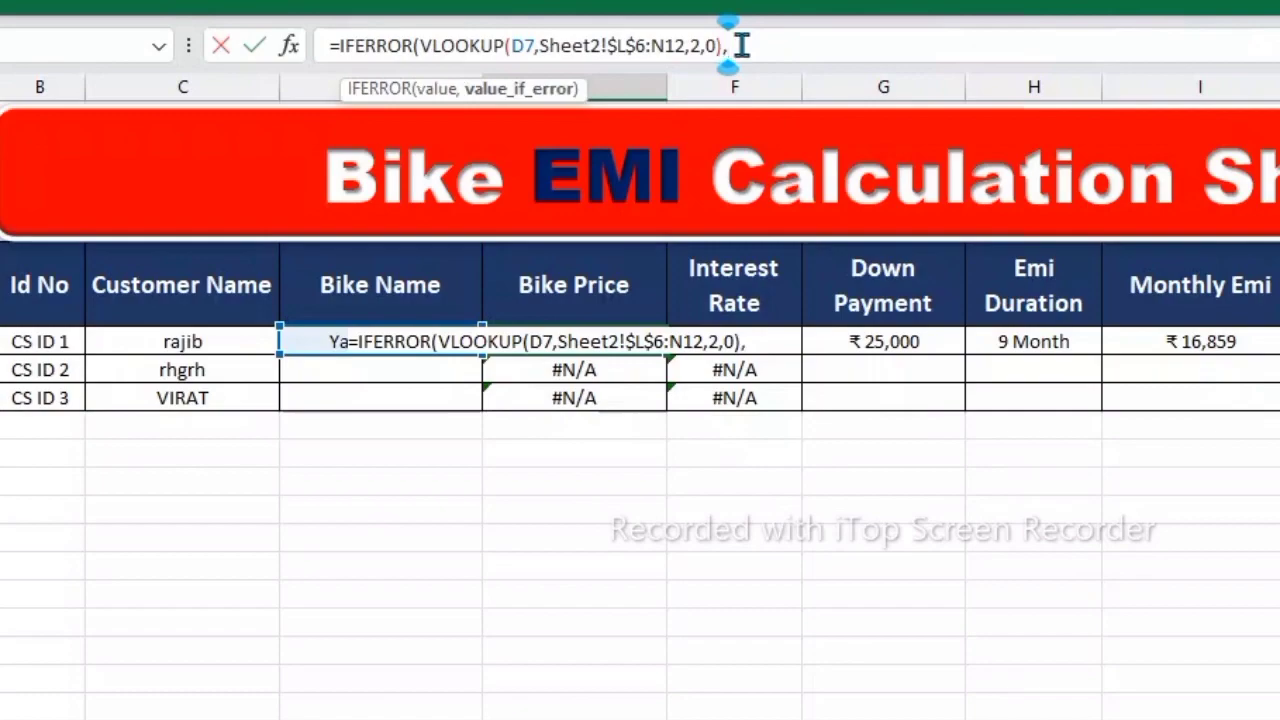
text("")
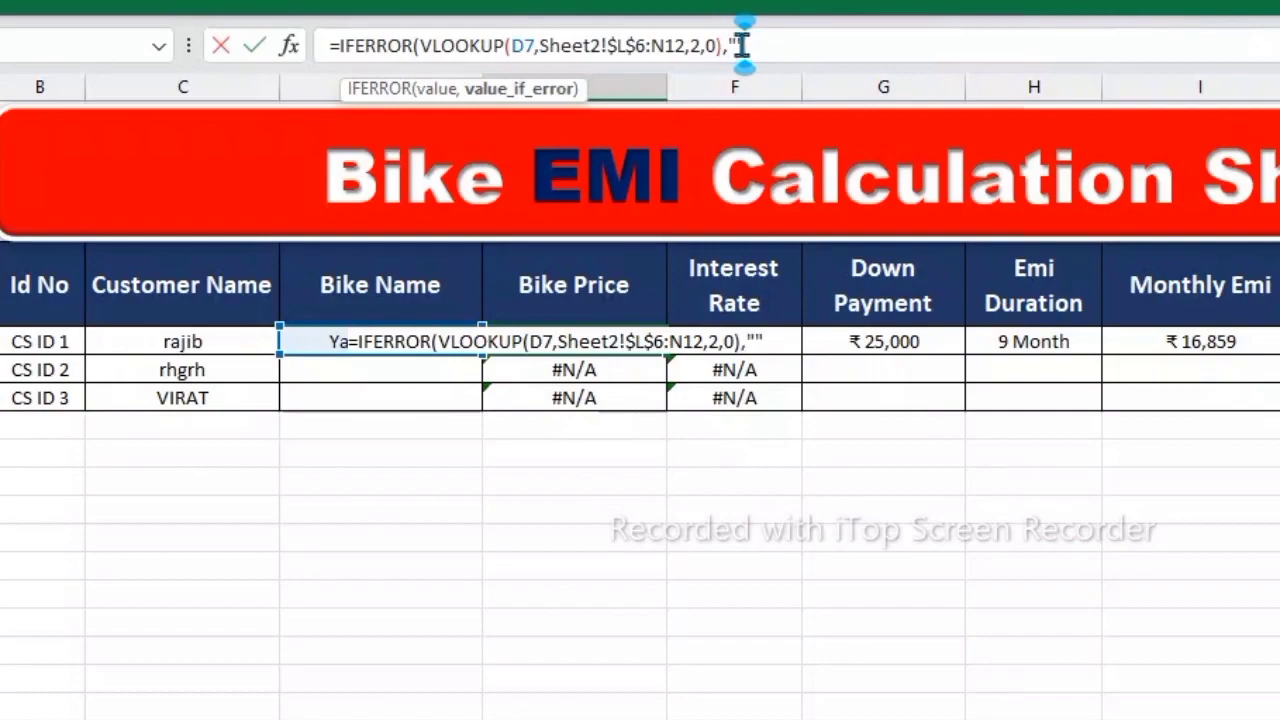
key(Return)
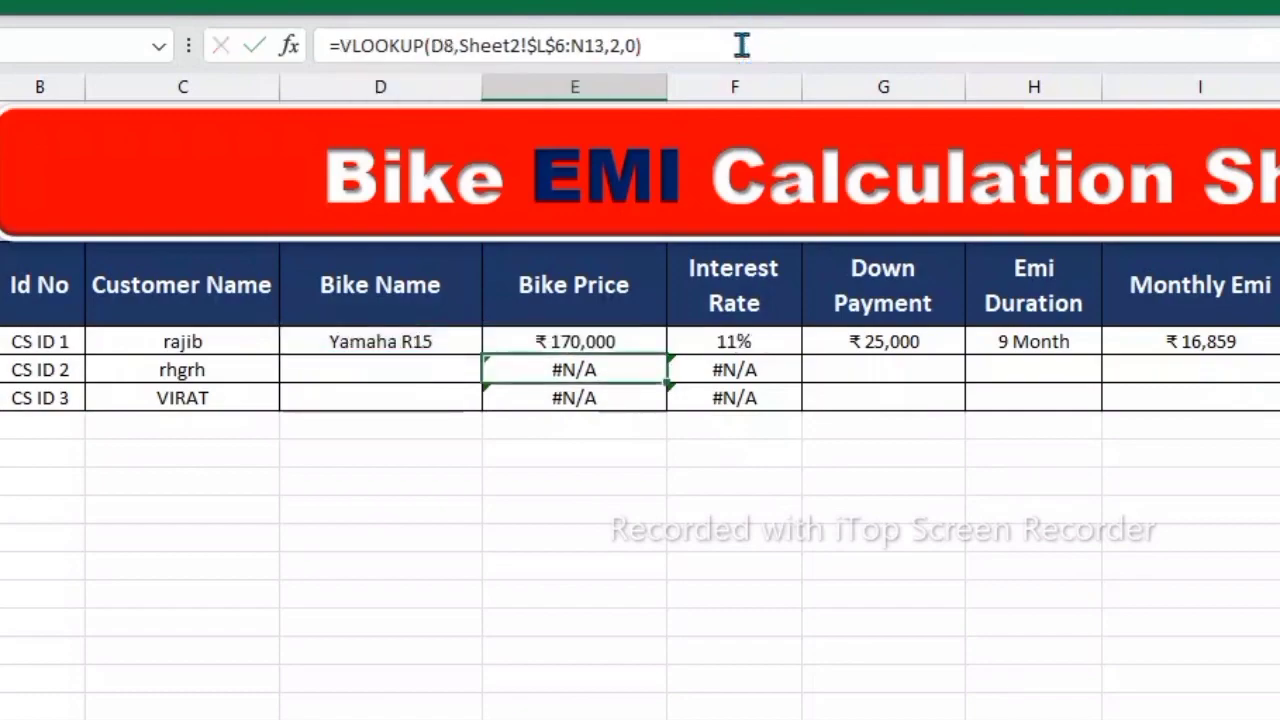
click(625, 350)
double_click(667, 356)
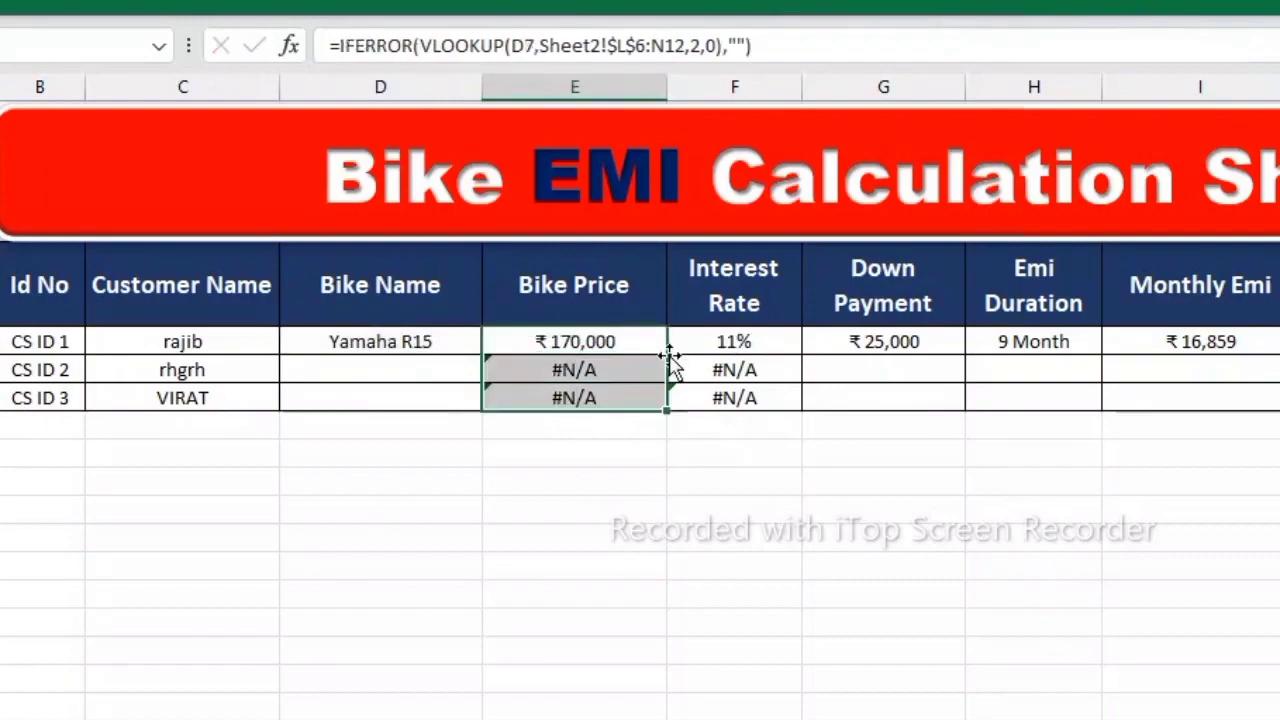
click(662, 485)
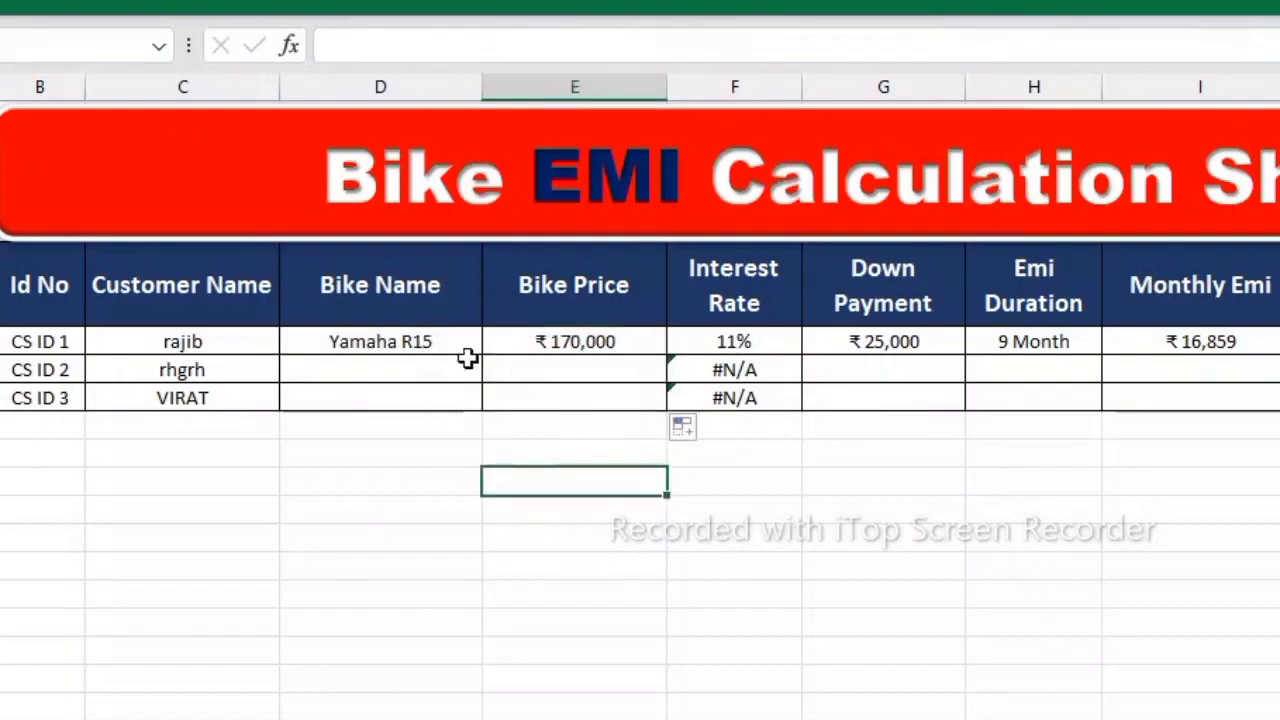
Wrap F7 as =IFERROR(VLOOKUP(D7,Sheet2!$L$6:N12,3,0),"")
click(695, 343)
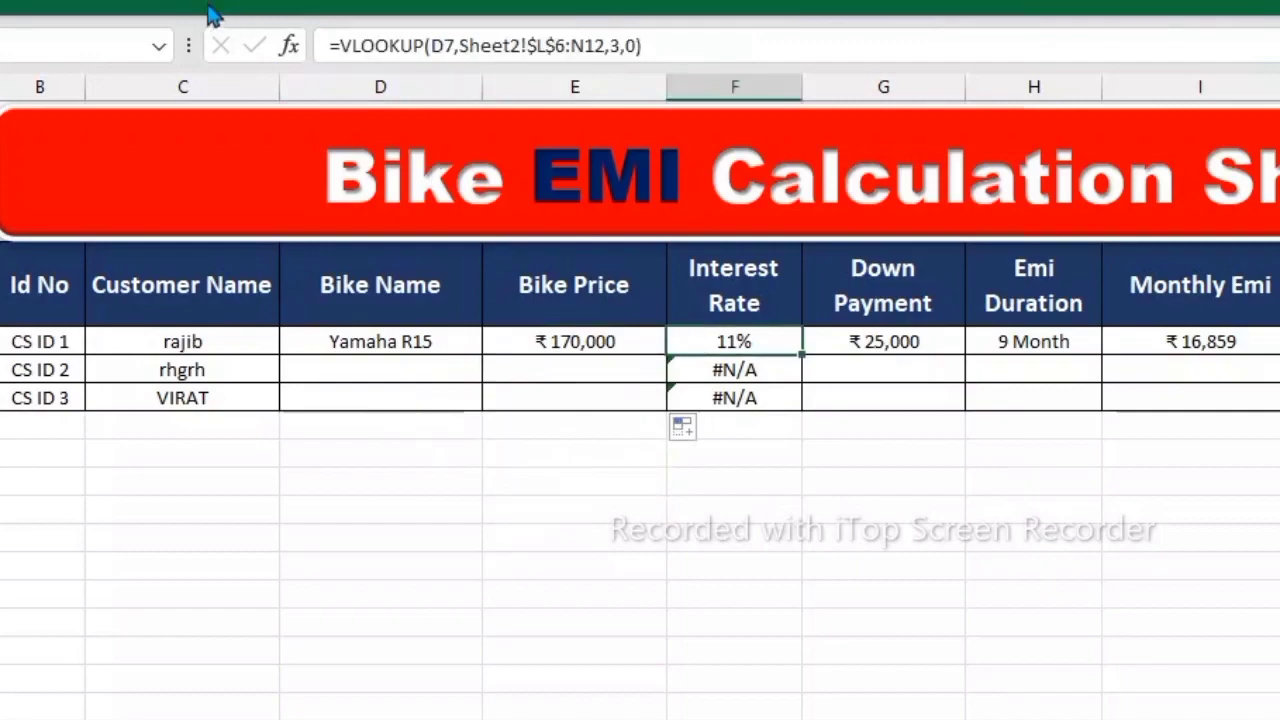
click(338, 45)
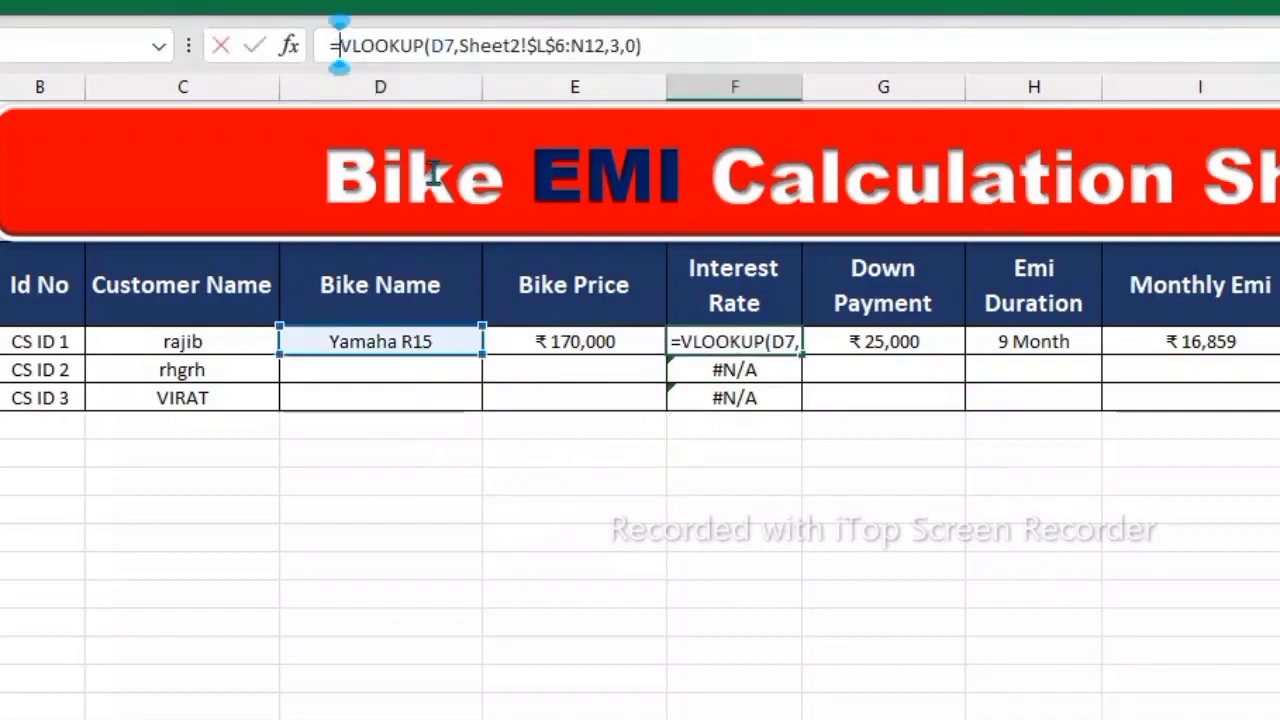
text(if)
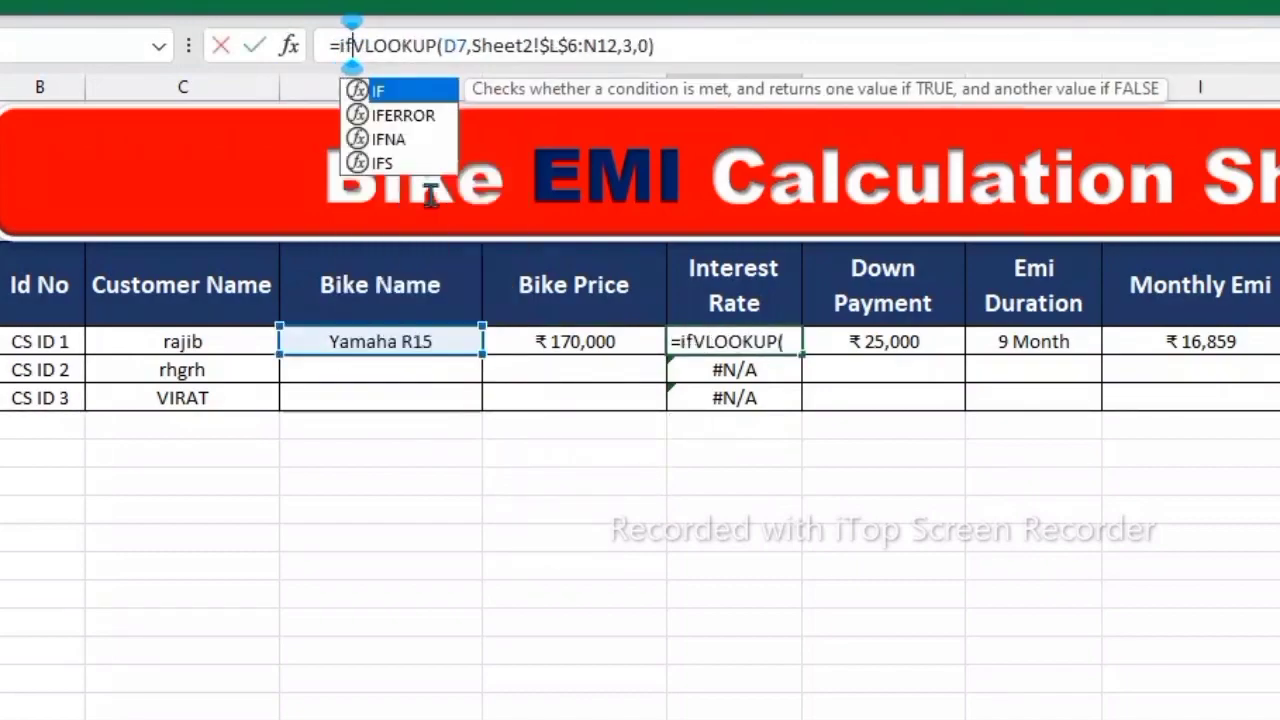
double_click(400, 116)
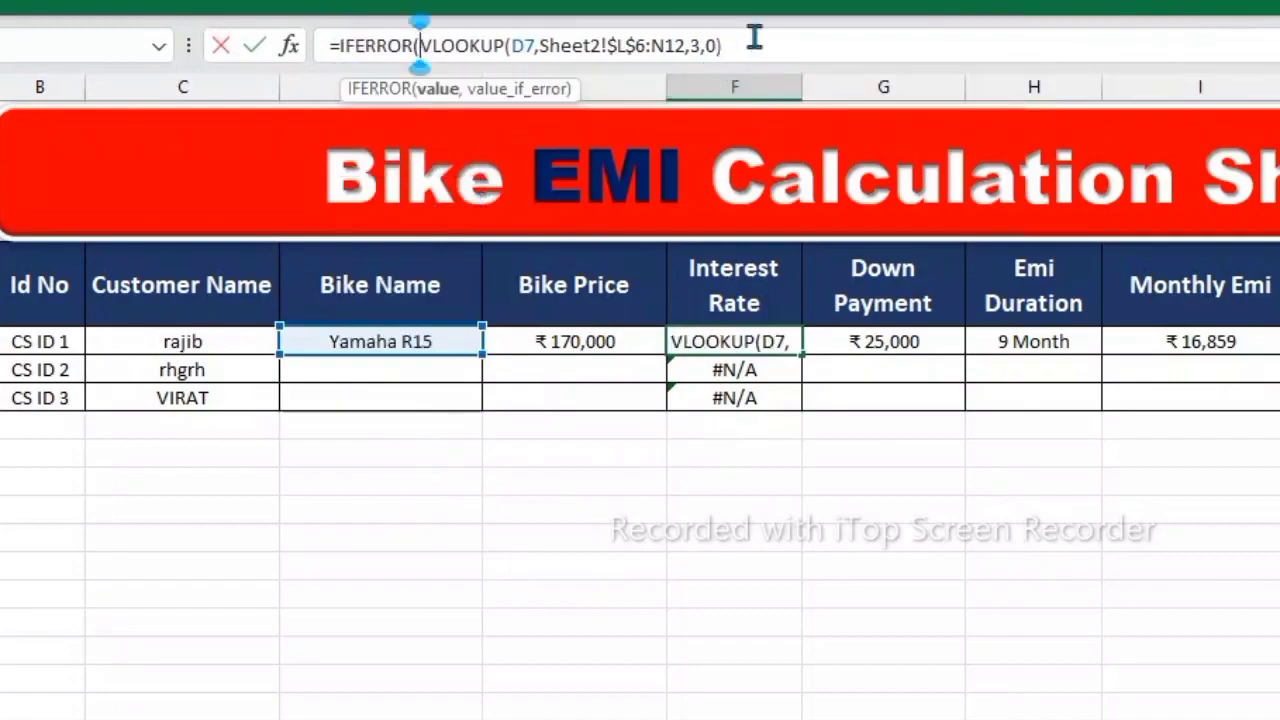
click(740, 52)
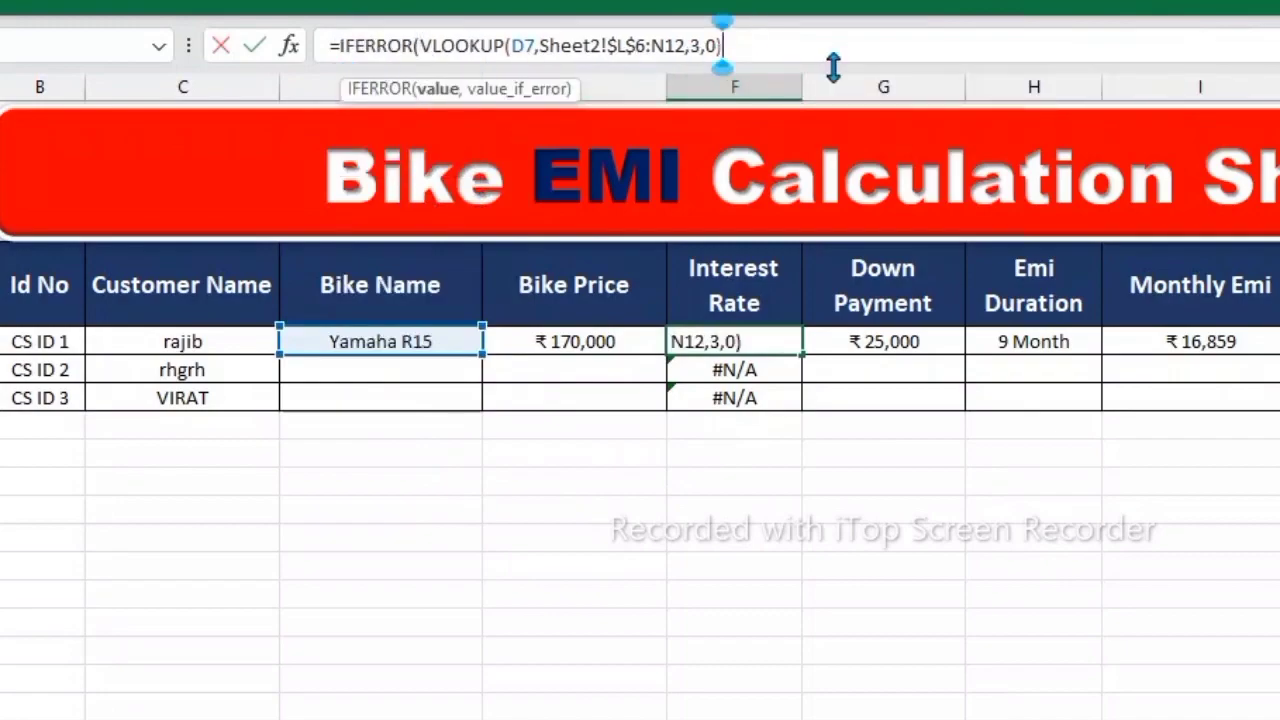
text(,)
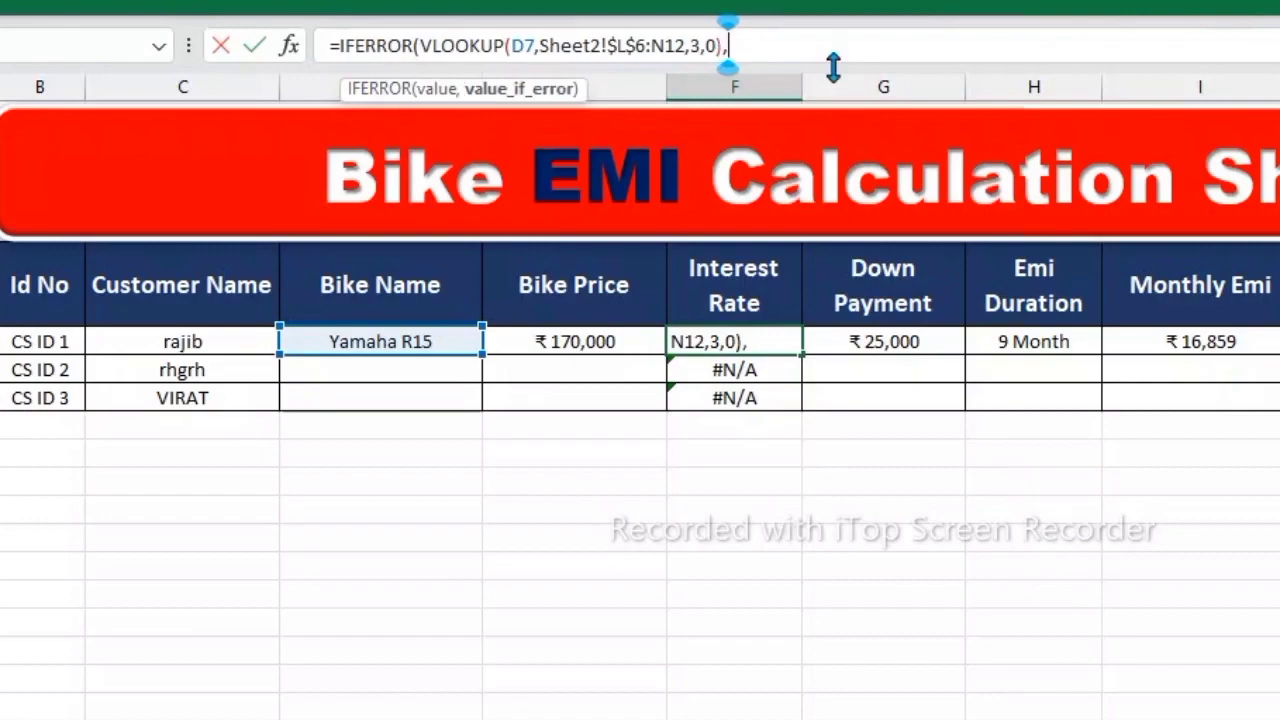
text(""))
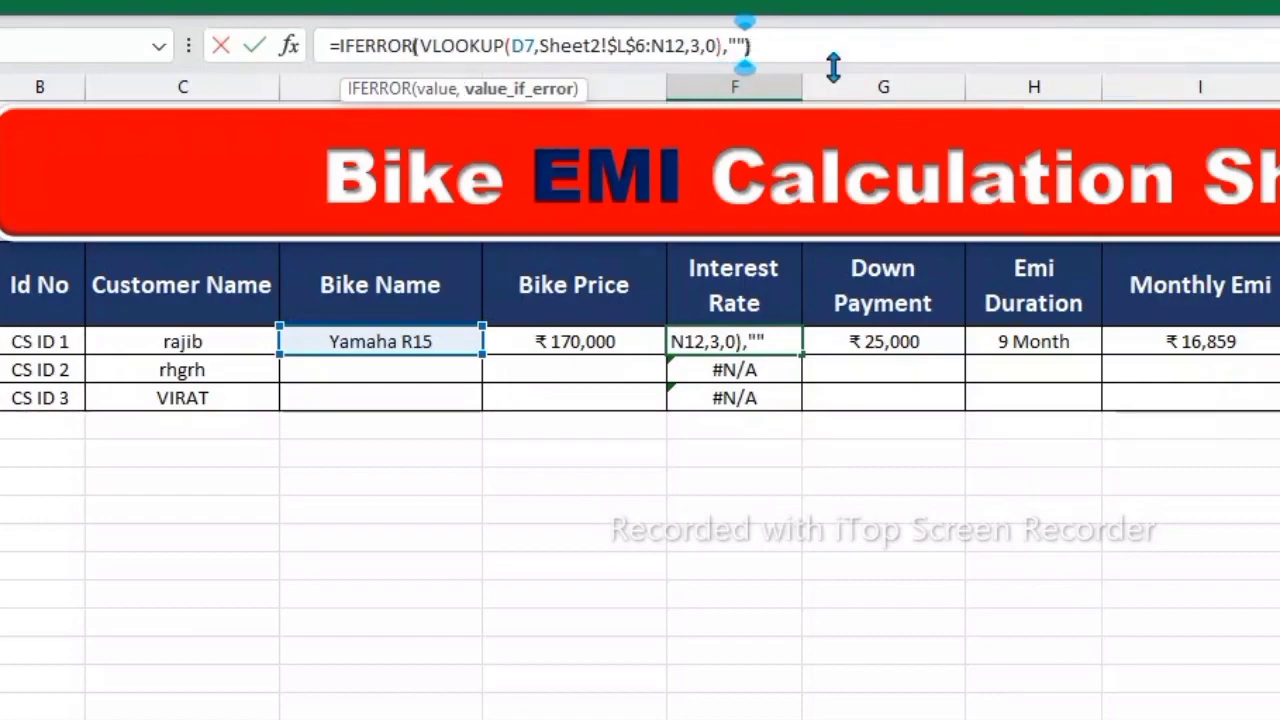
key(Return)
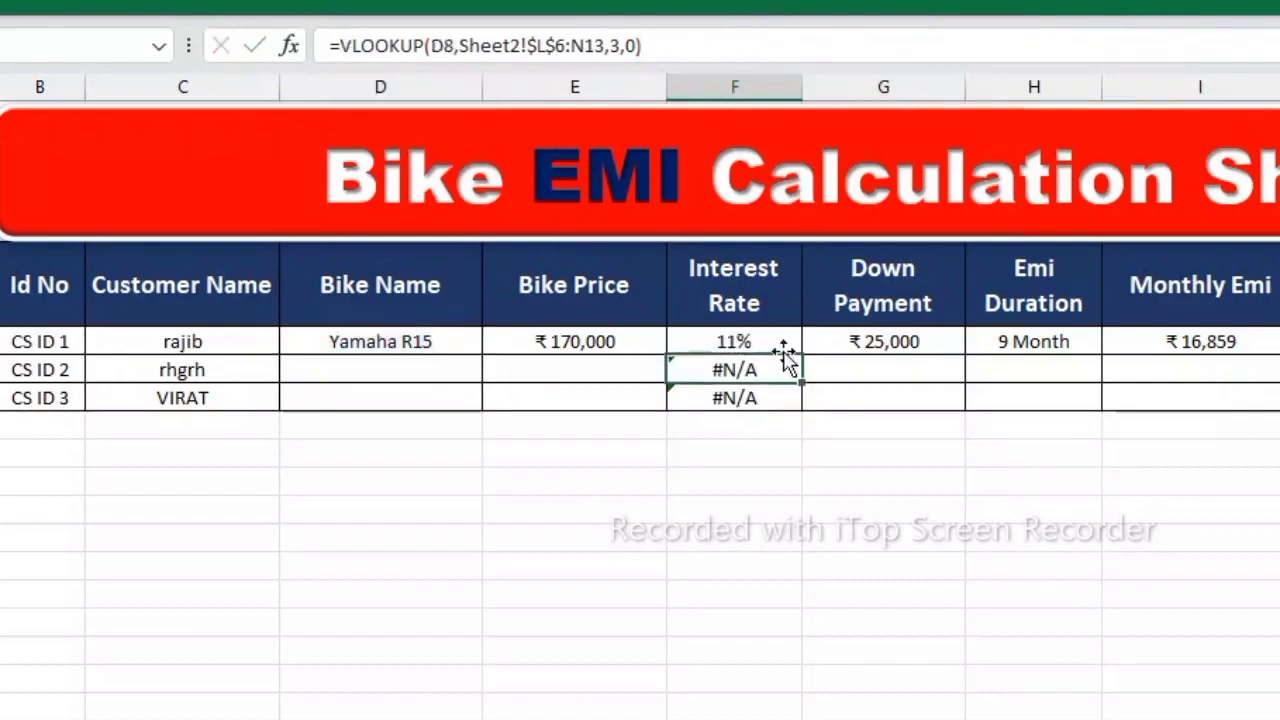
Fill the IFERROR Interest Rate formula down to F9 and inspect F8's formula
click(782, 343)
drag(801, 355, 789, 427)
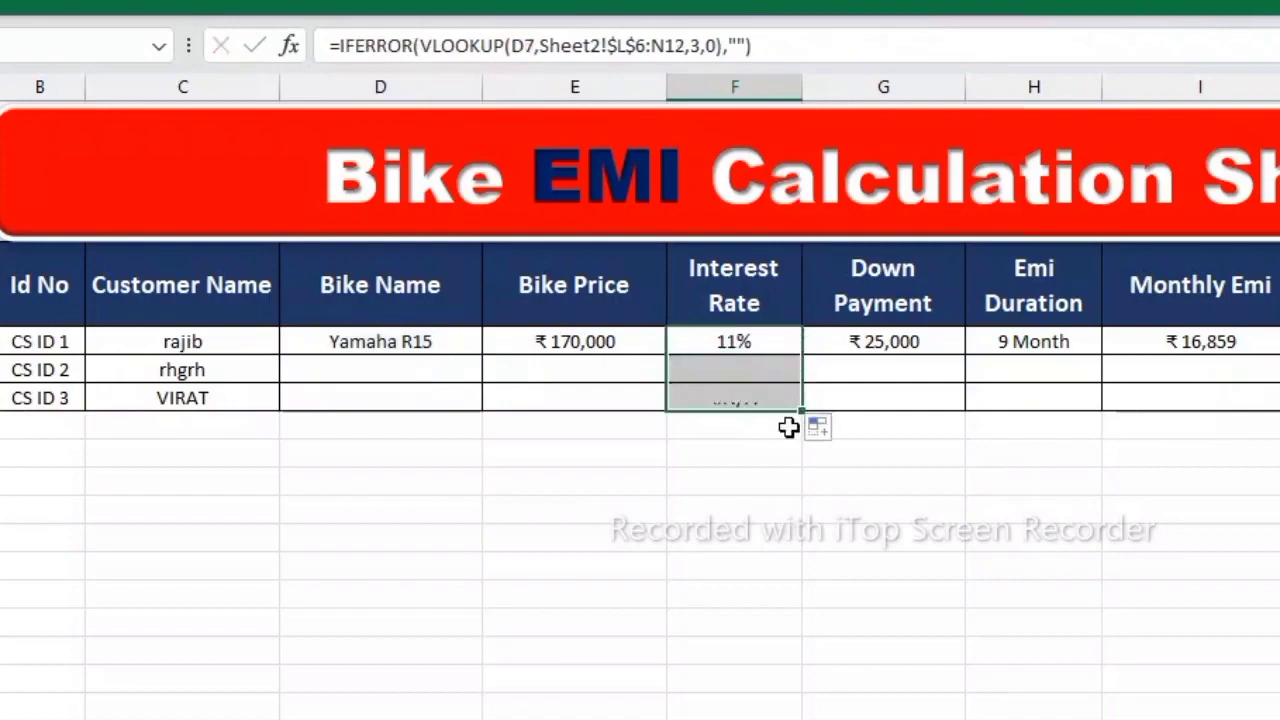
click(766, 472)
double_click(766, 372)
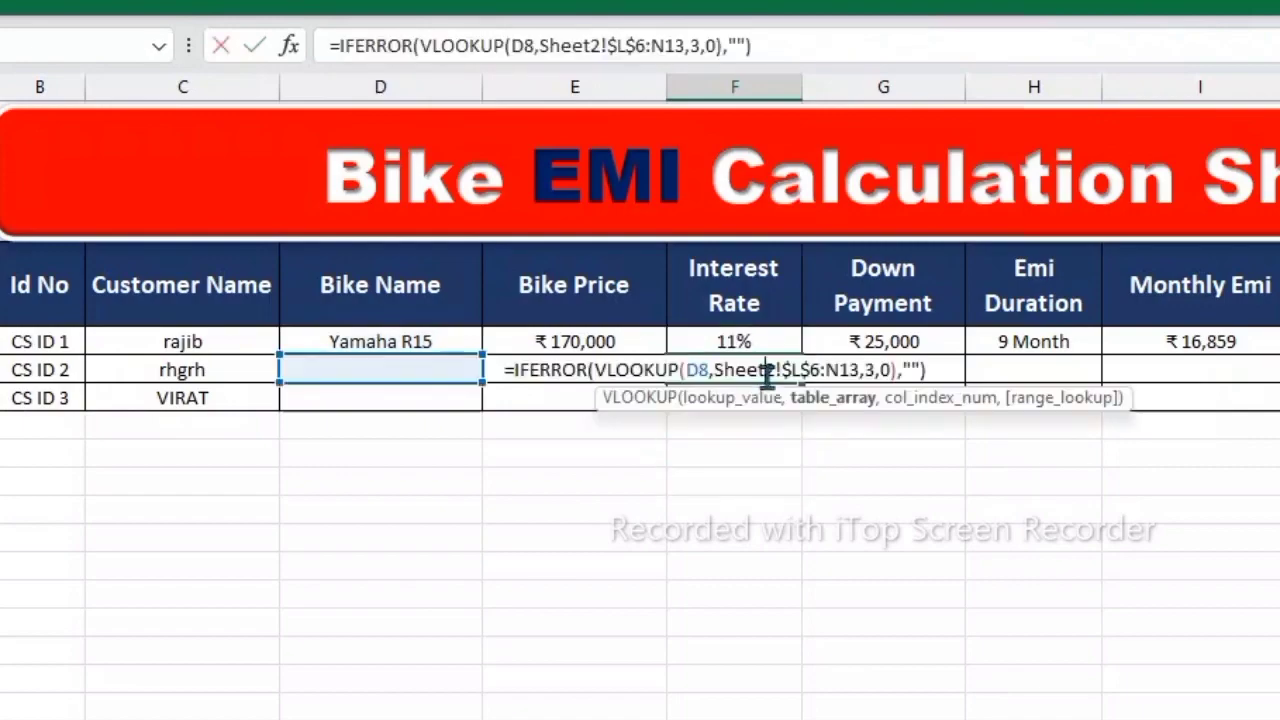
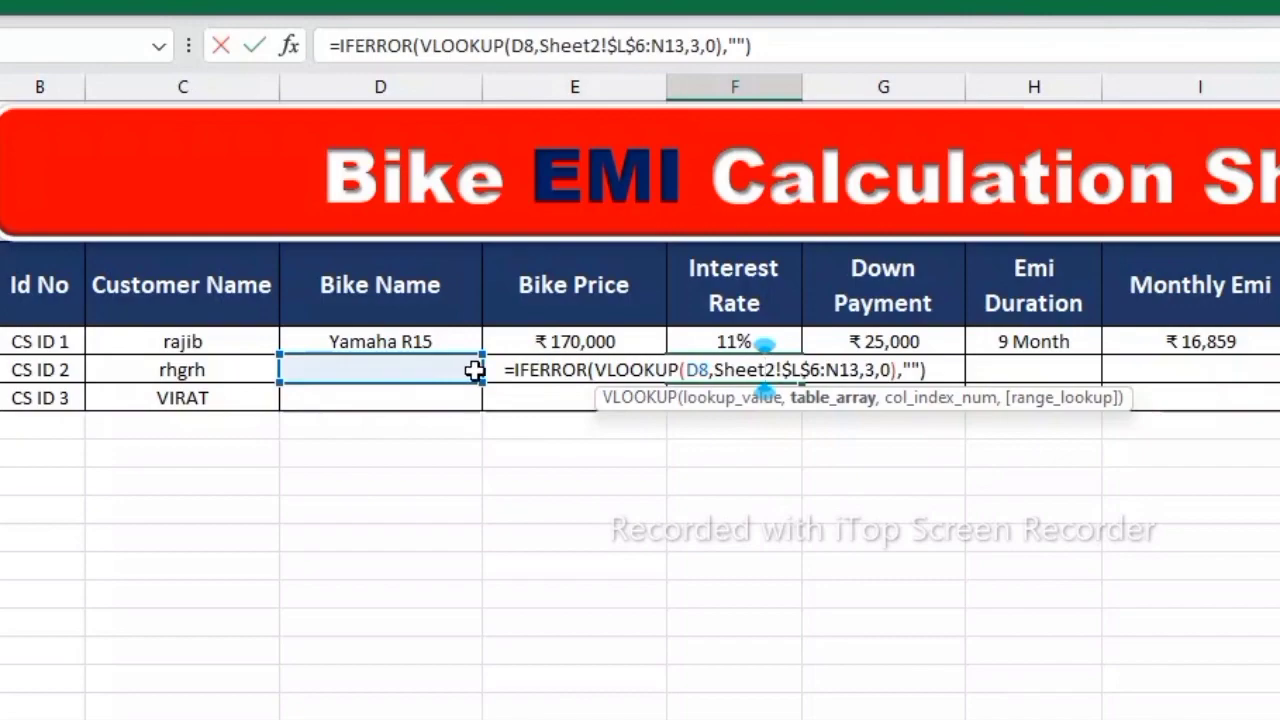
Commit F8's interest-rate lookup, test it with Hero Splendor Pllus in D8, then clear D8
key(Return)
click(474, 370)
click(494, 370)
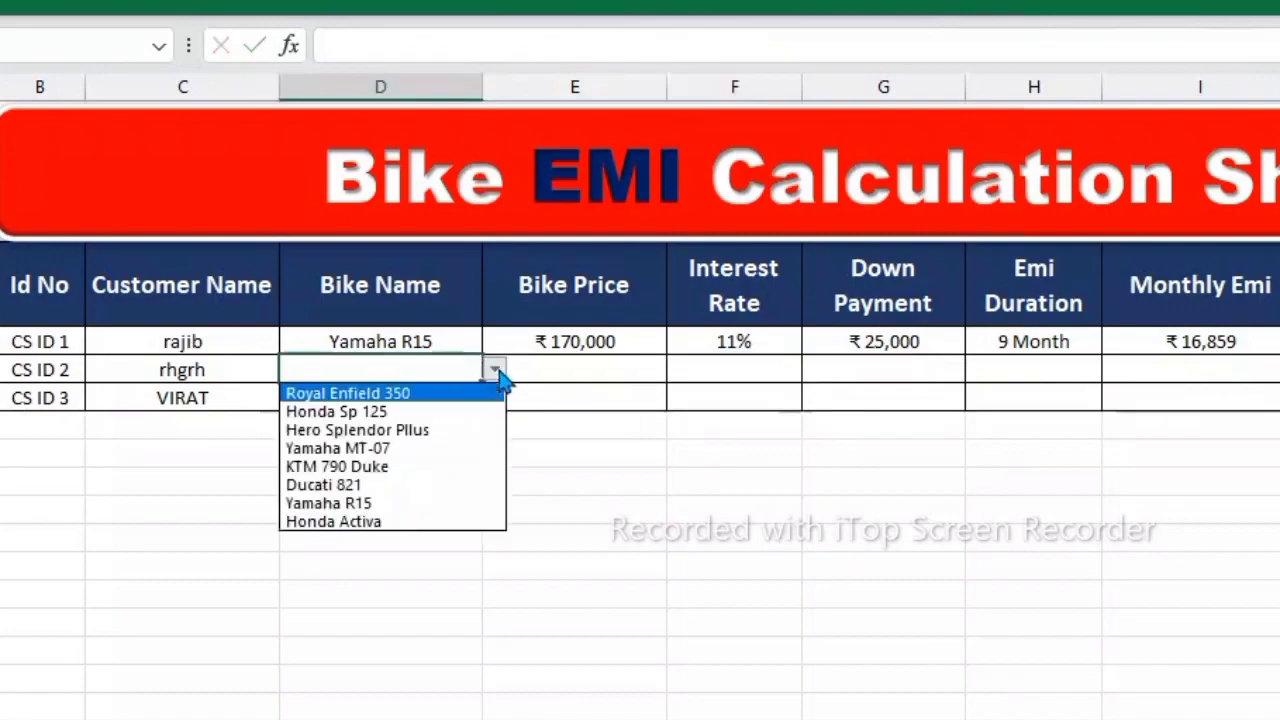
click(460, 433)
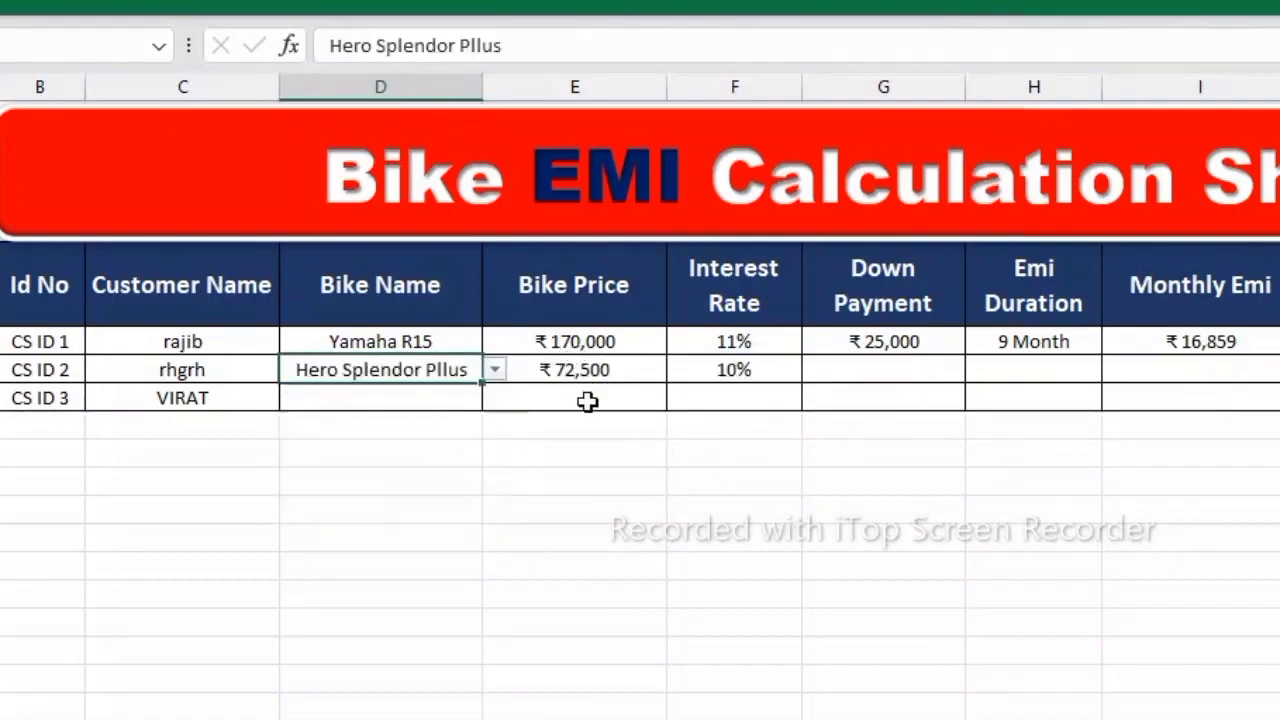
key(Delete)
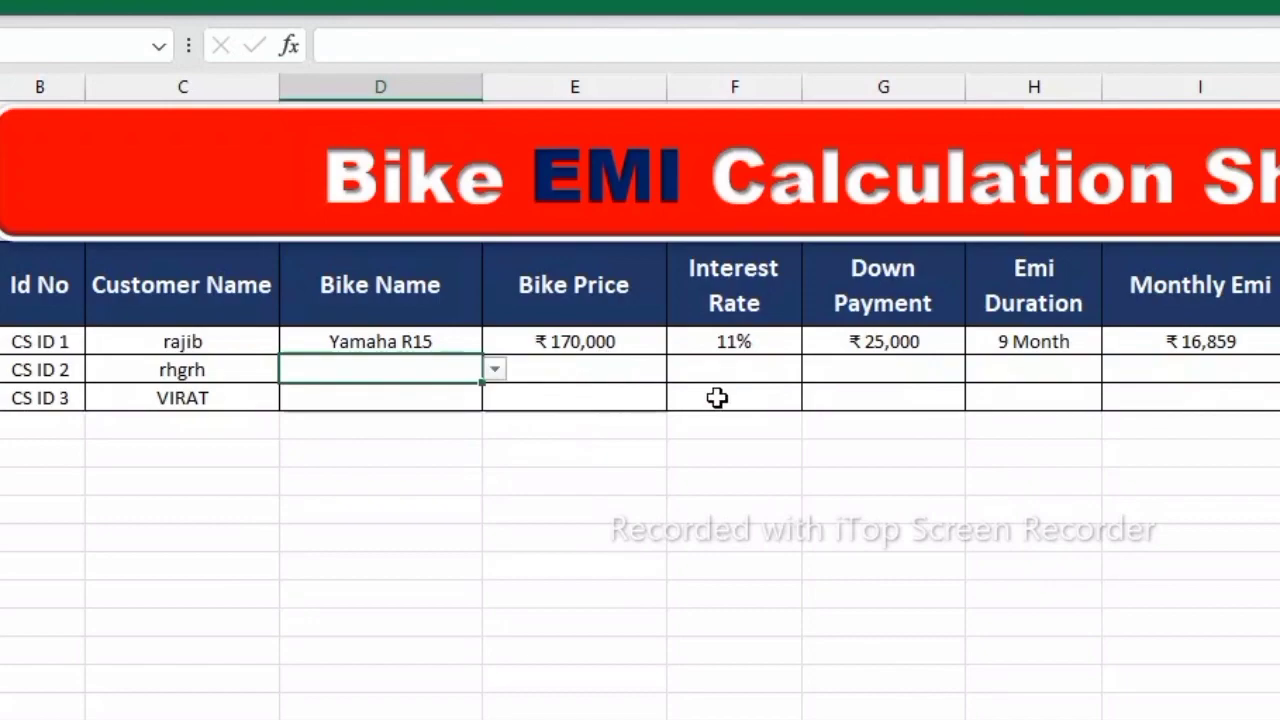
Review CS ID 3's bike price lookup formula and the down payment and duration cells
click(462, 388)
double_click(540, 400)
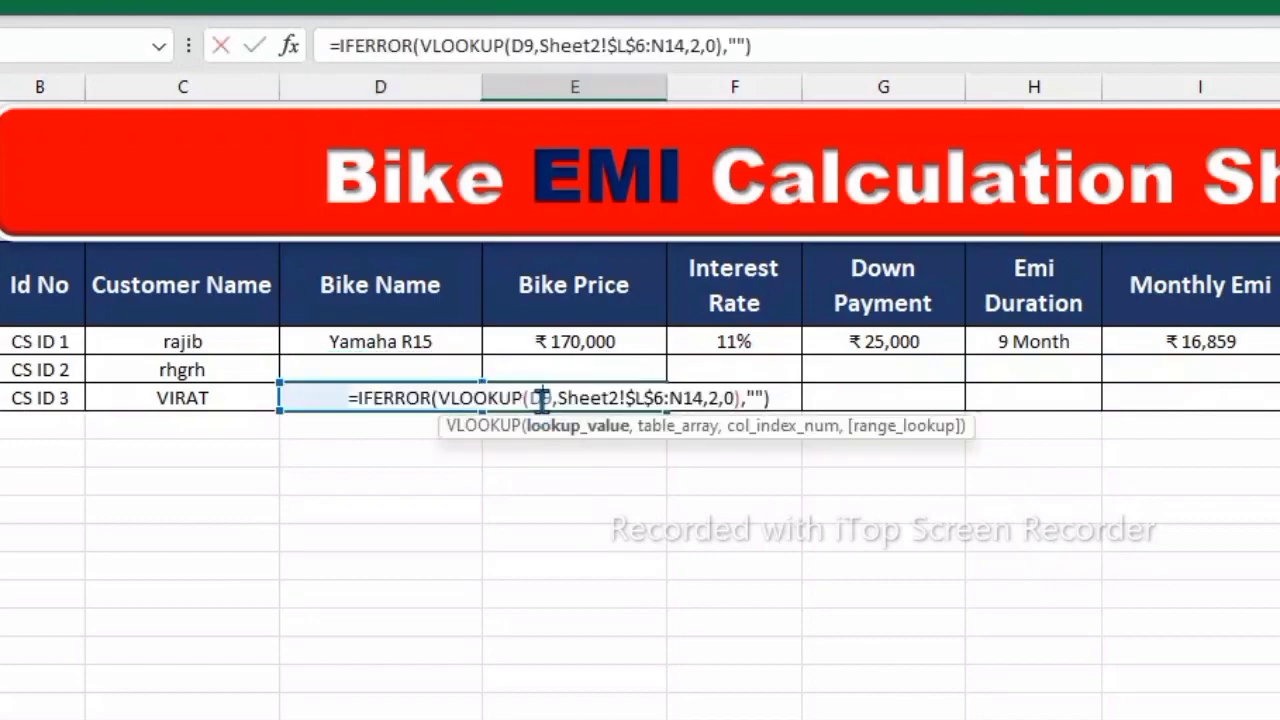
key(Return)
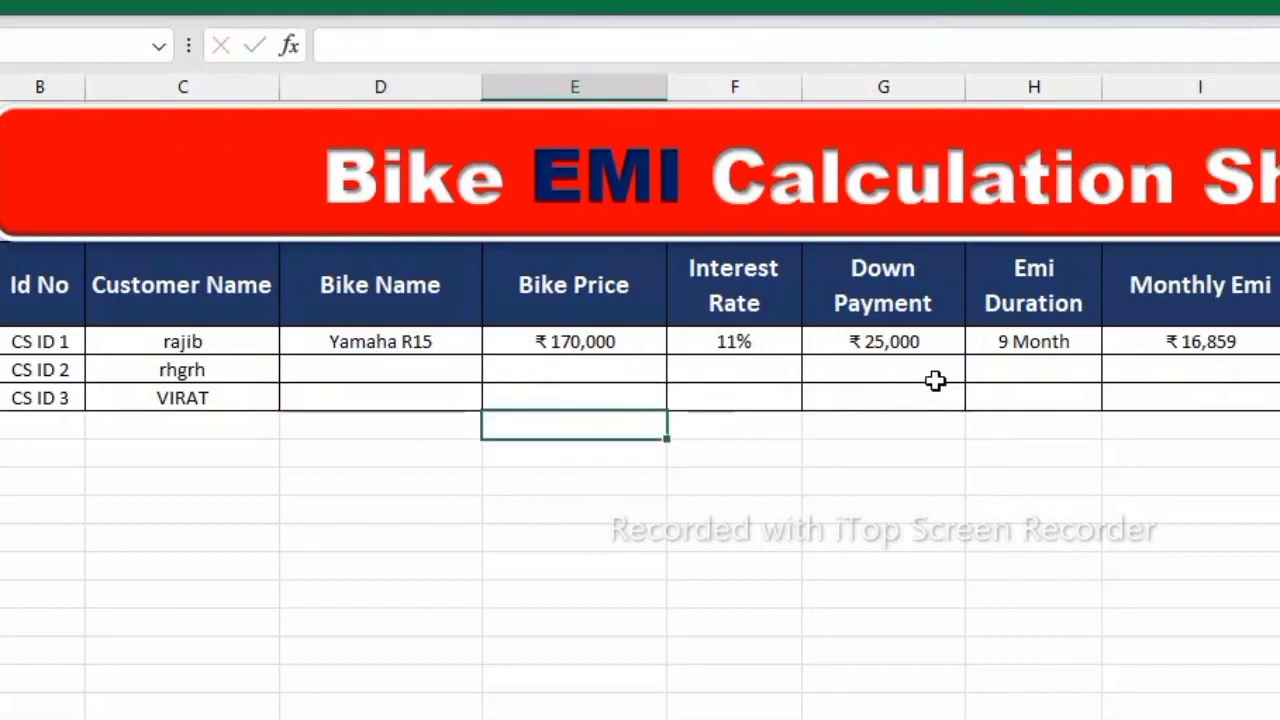
click(935, 375)
click(928, 392)
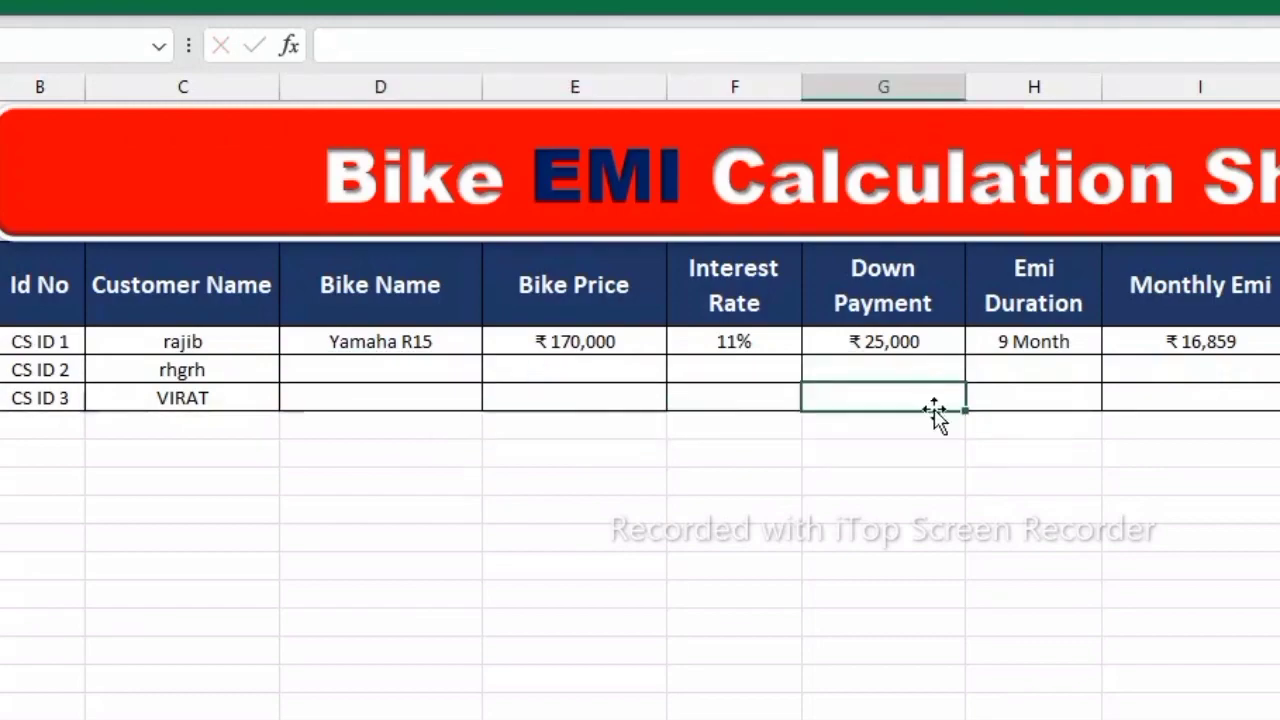
click(995, 371)
Copy the Monthly Emi formula from I7 down into rows 8 and 9
click(575, 357)
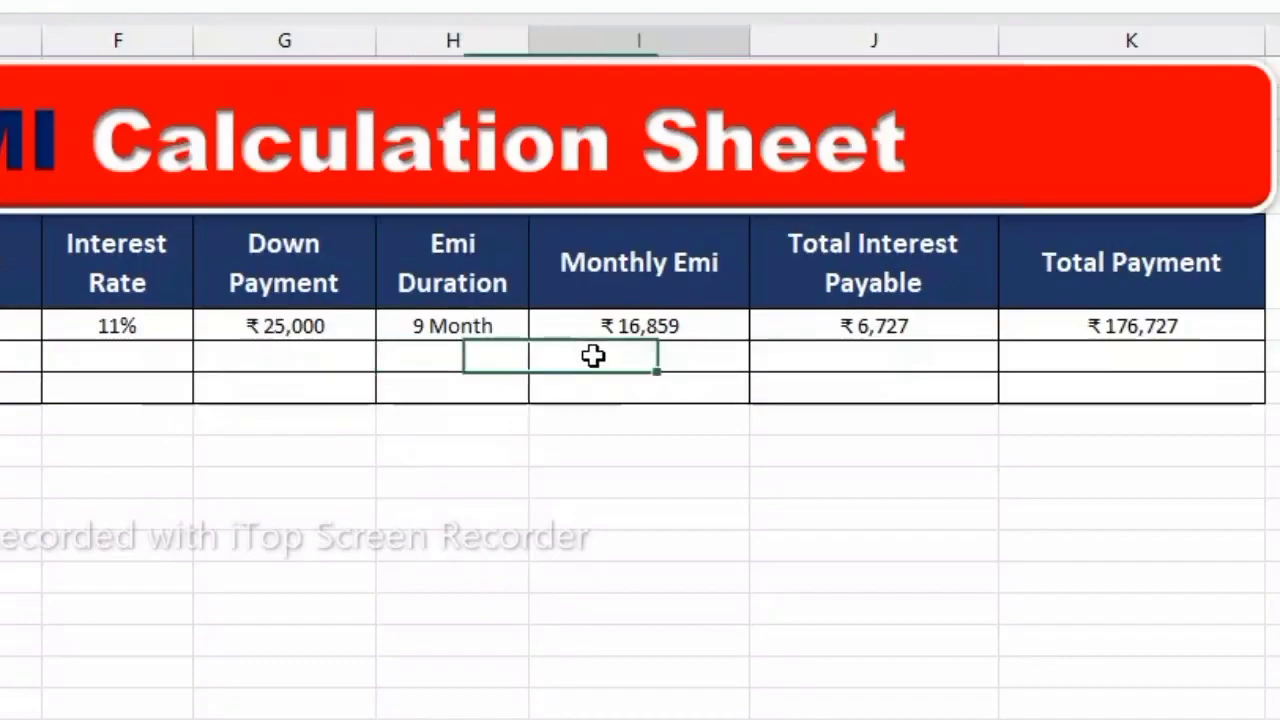
click(740, 330)
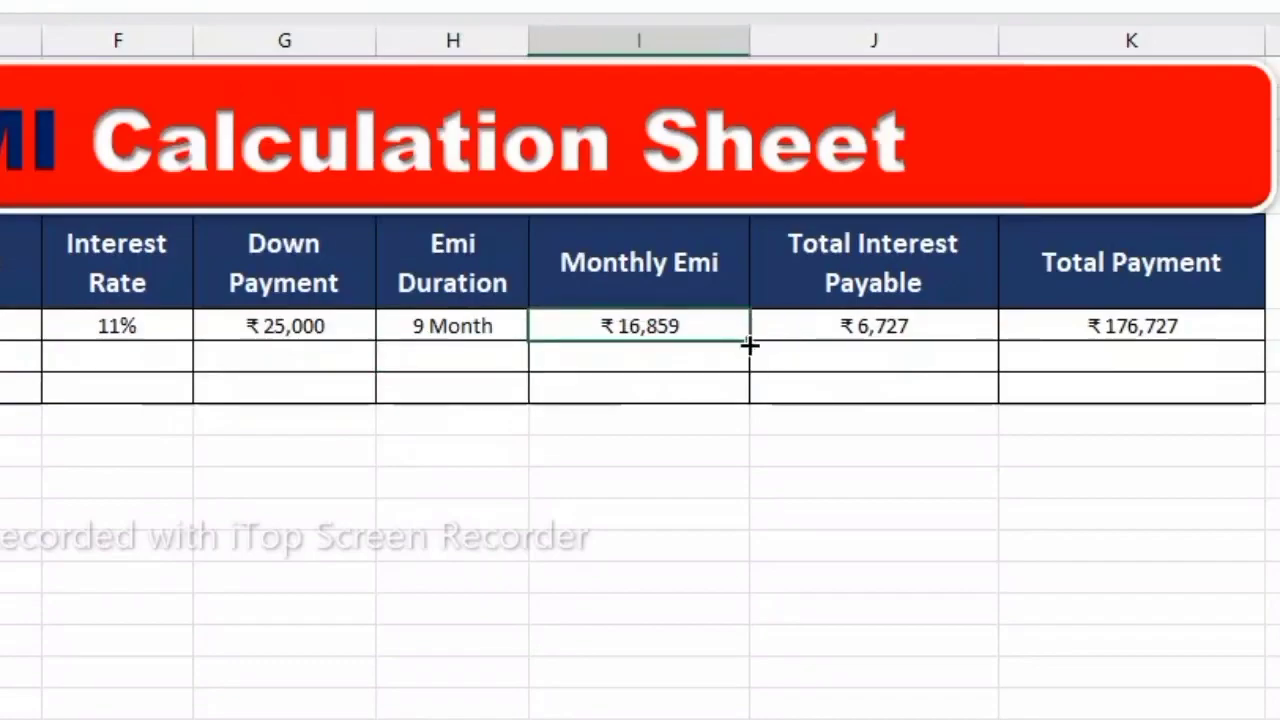
drag(749, 341, 737, 394)
click(628, 573)
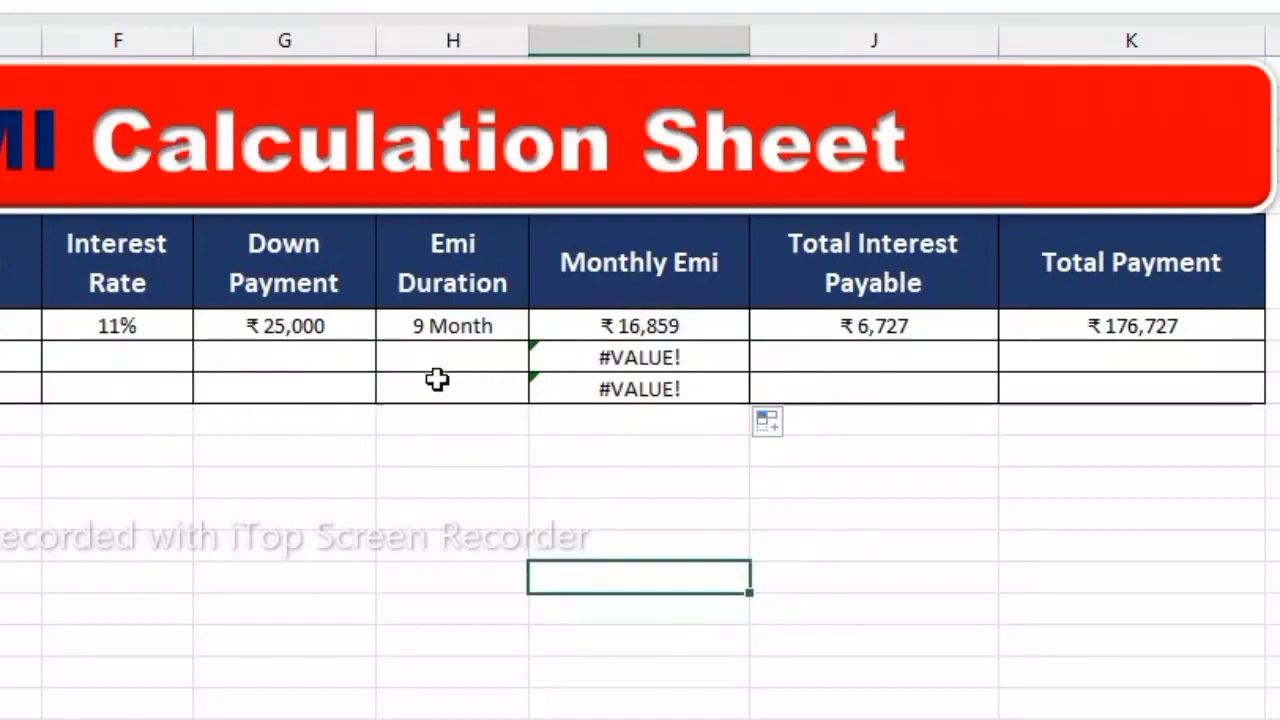
Wrap I7's formula as =IFERROR(-PMT(F7/12,H7,E7-G7),"") so errors show blank
double_click(583, 331)
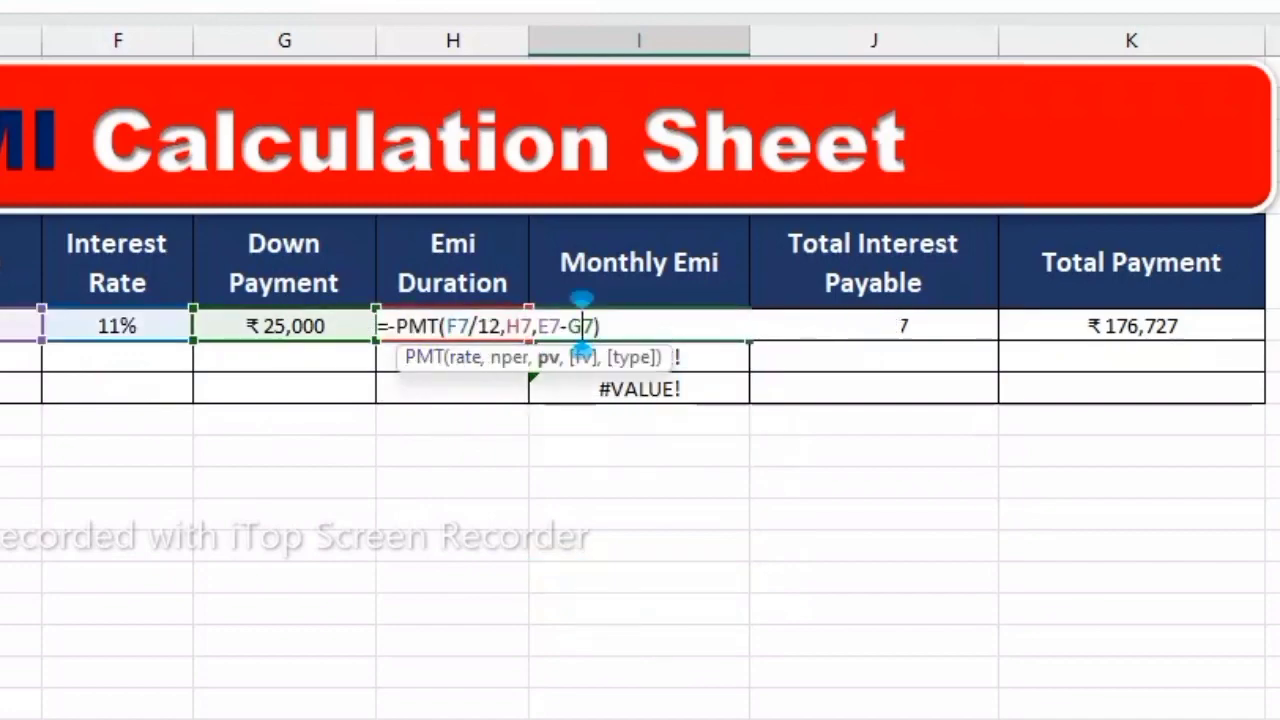
key(Return)
text(i)
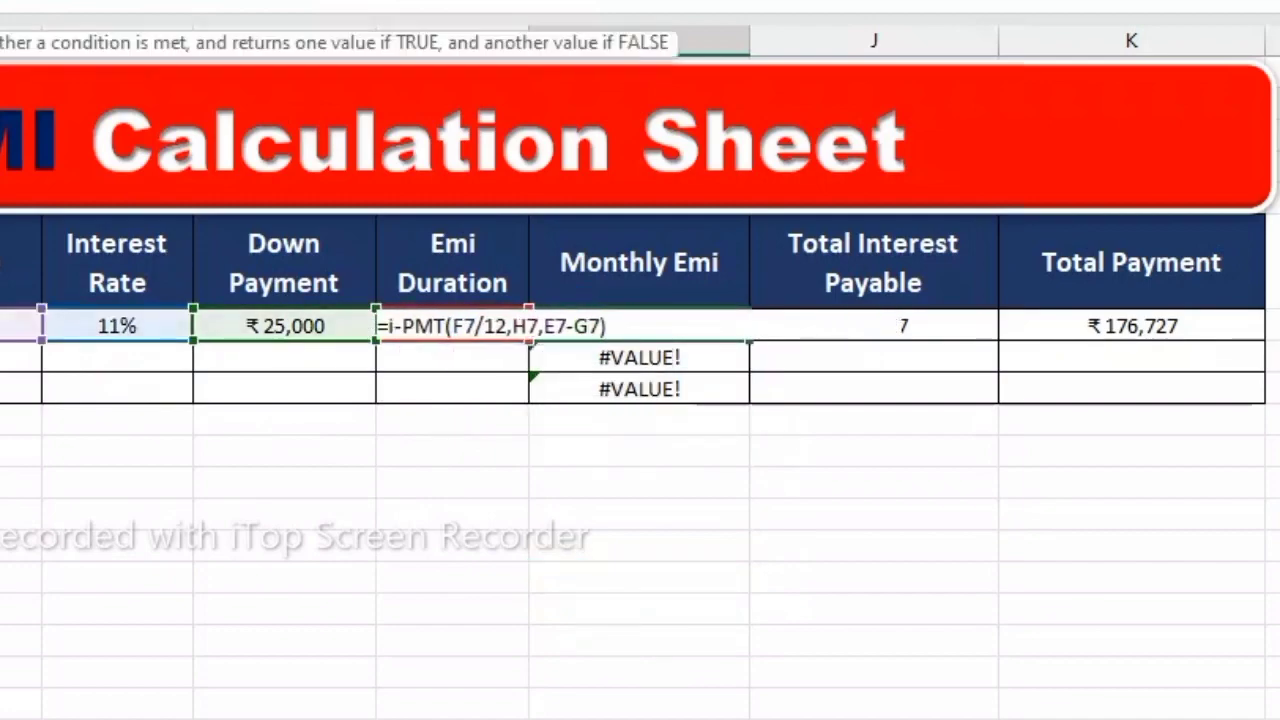
text(f)
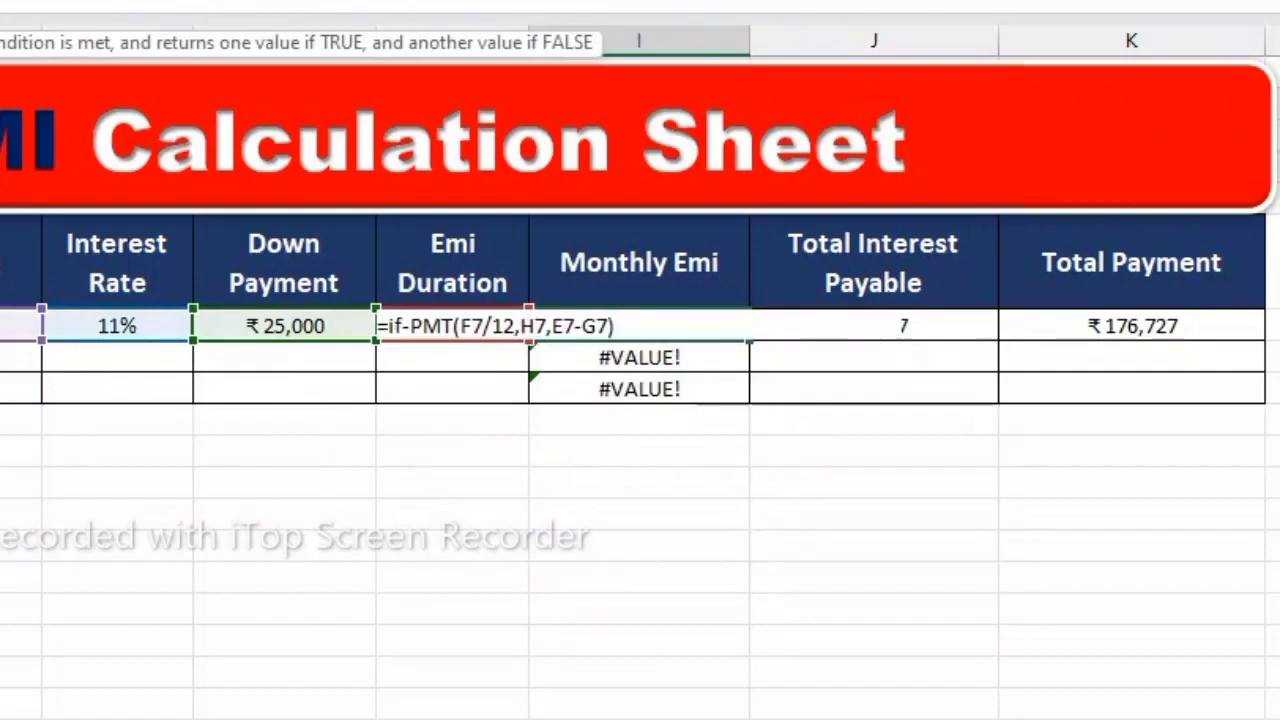
key(Down)
key(Tab)
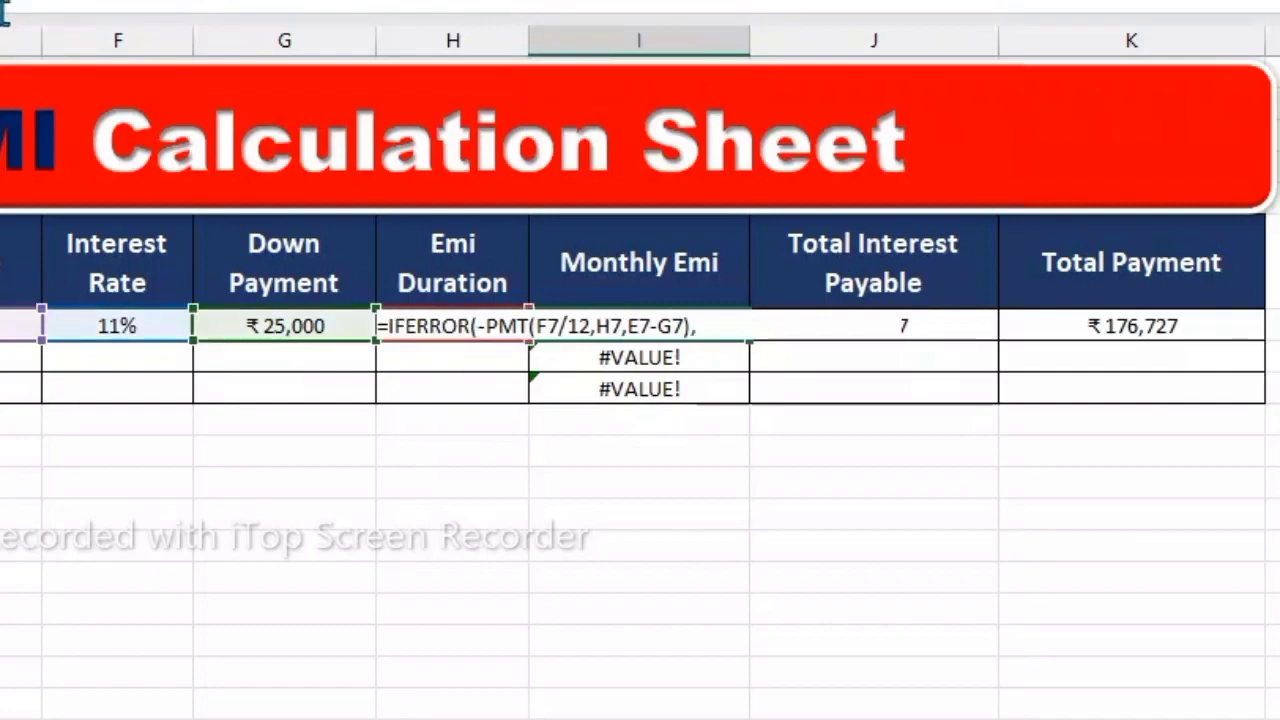
text("")
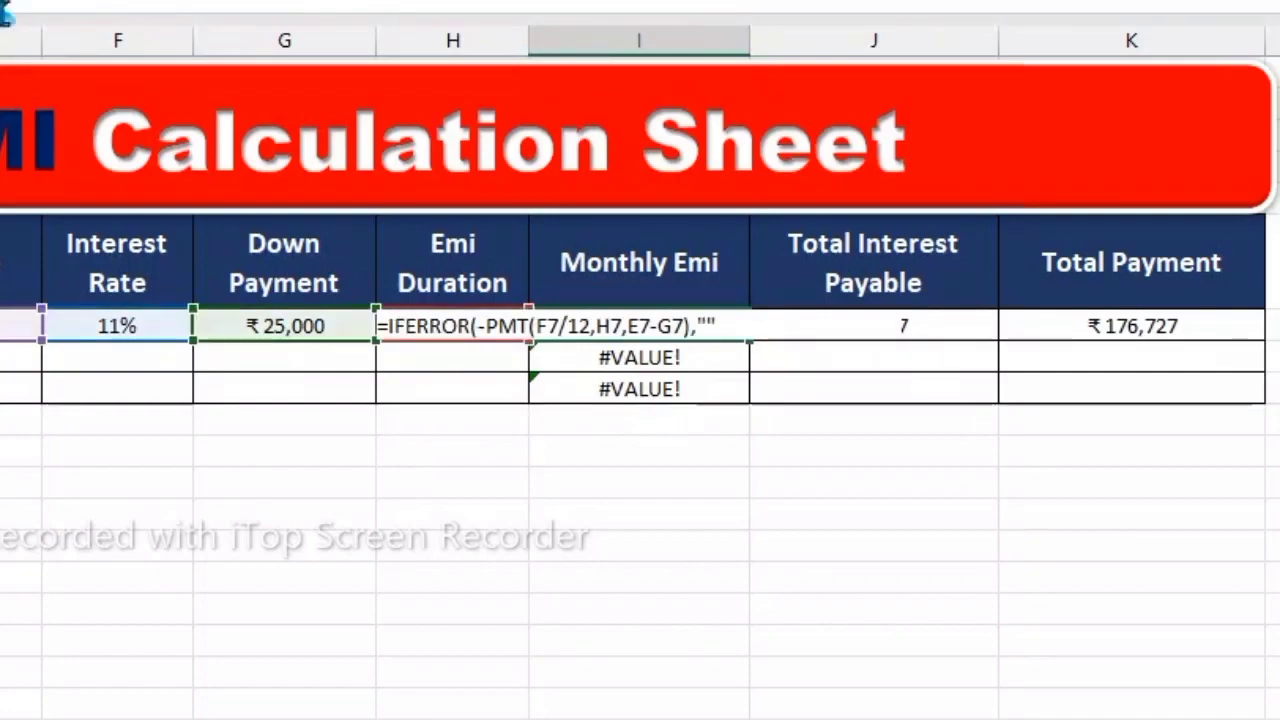
text())
key(Return)
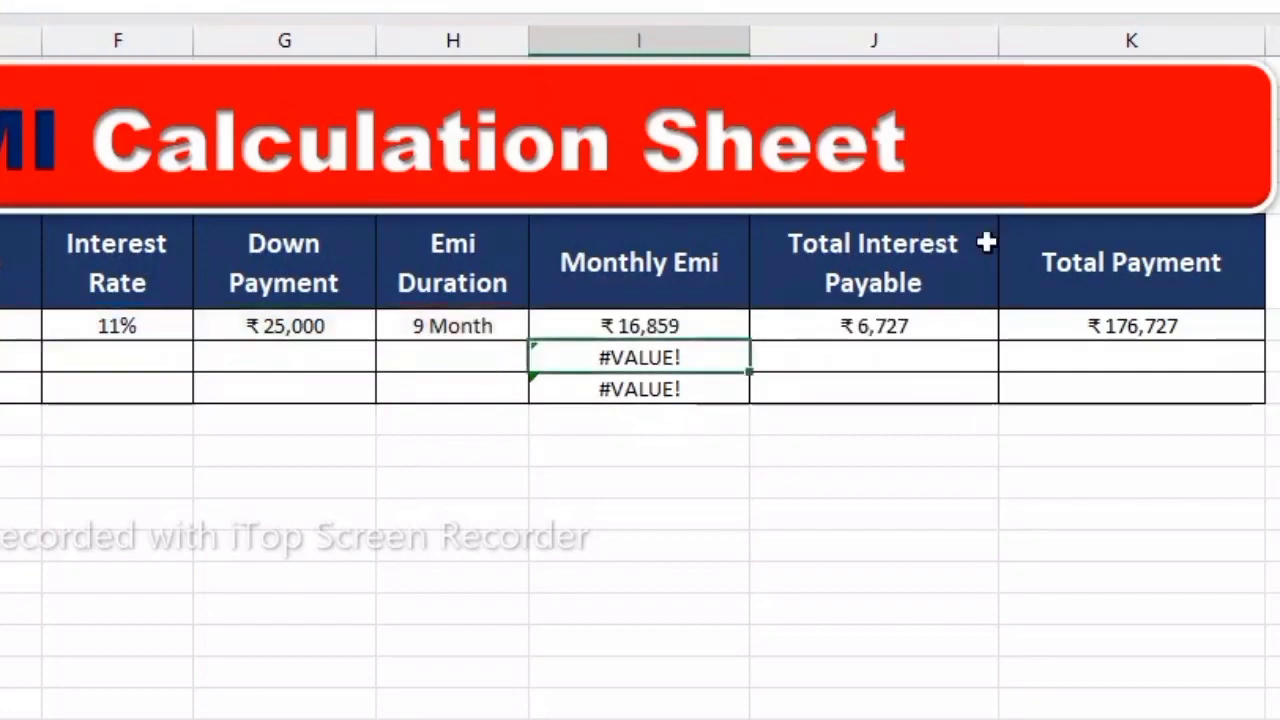
Fill the IFERROR Monthly EMI formula down to I9, clearing the #VALUE! errors
click(745, 333)
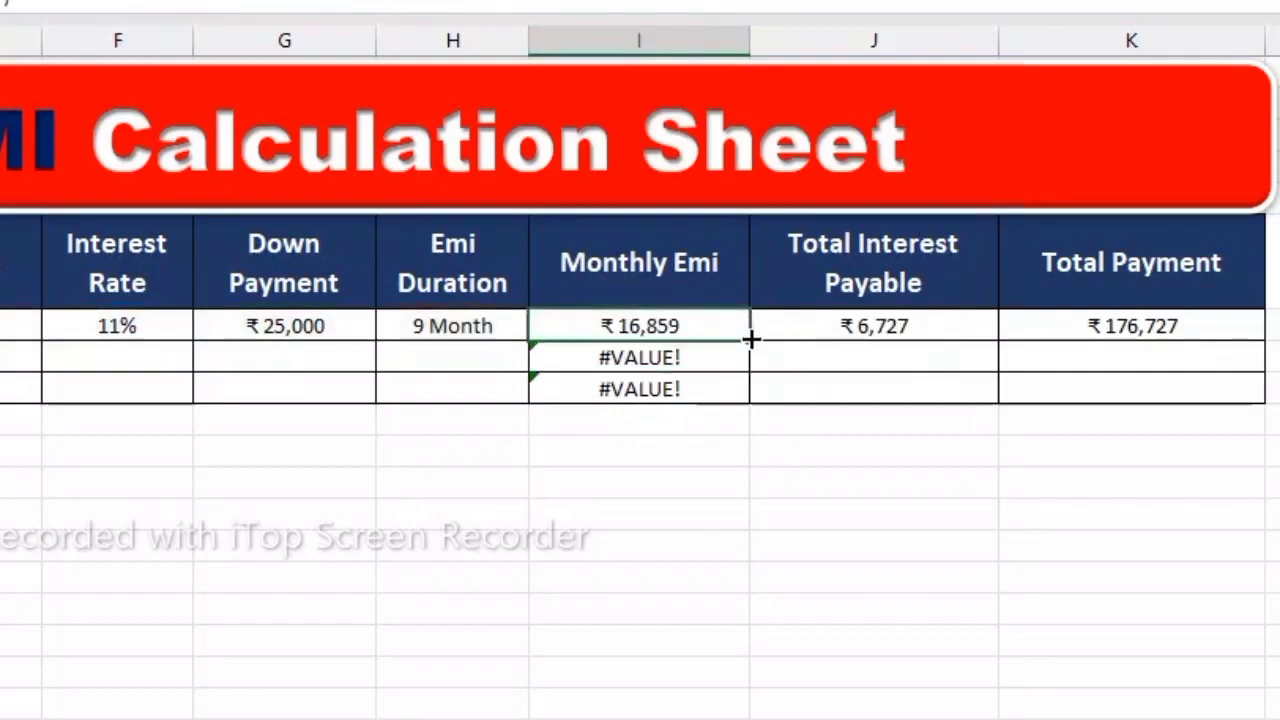
drag(750, 340, 737, 412)
click(727, 504)
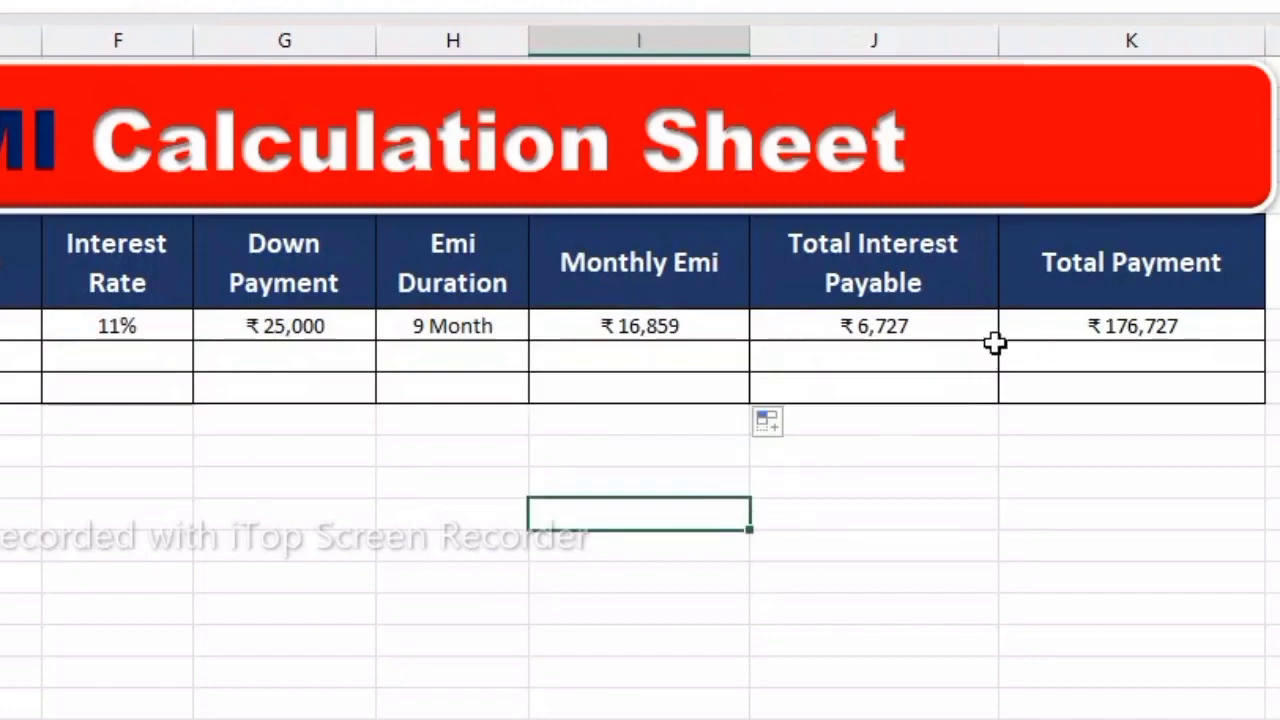
click(980, 335)
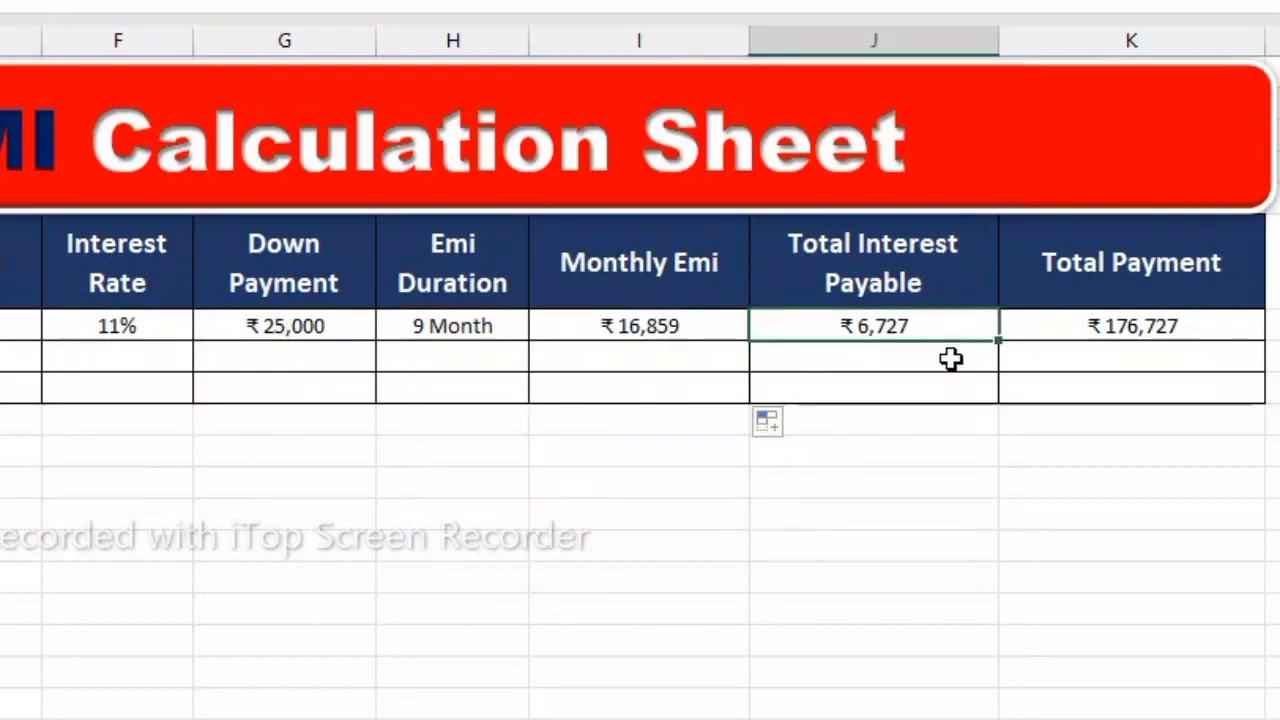
Inspect the Total Interest Payable formula in J7 without changing it
double_click(840, 327)
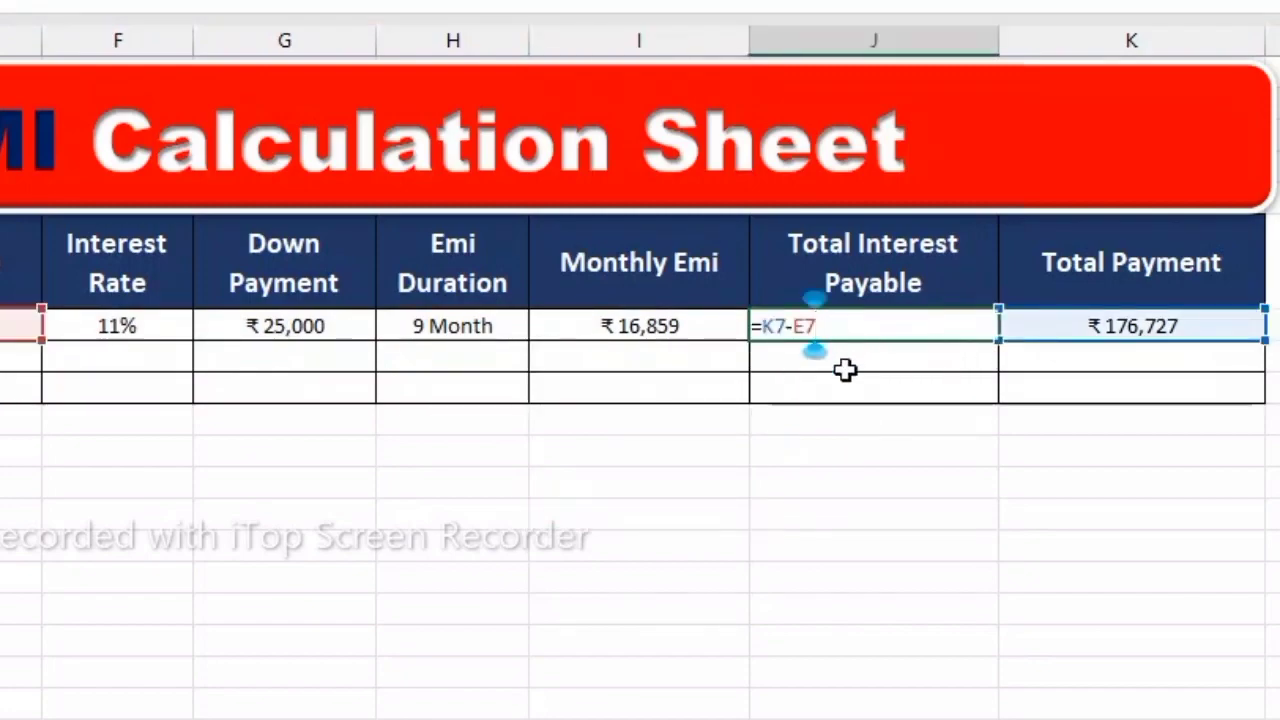
key(Return)
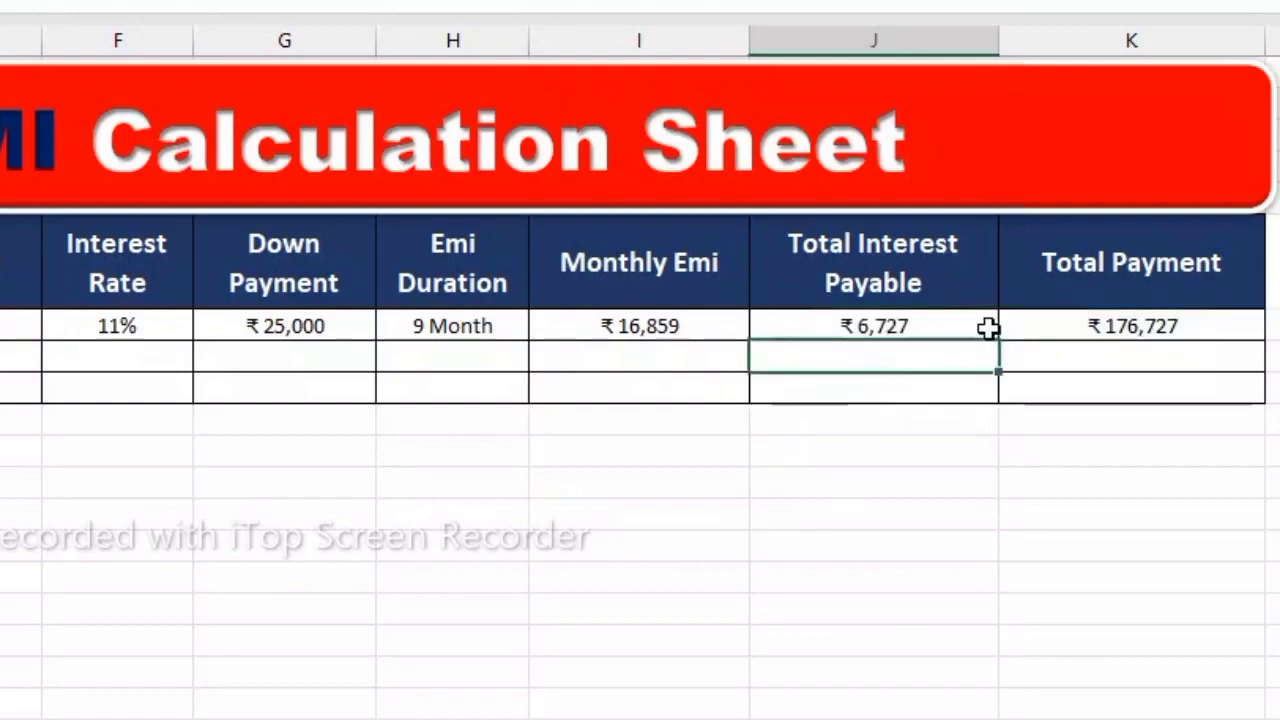
click(988, 331)
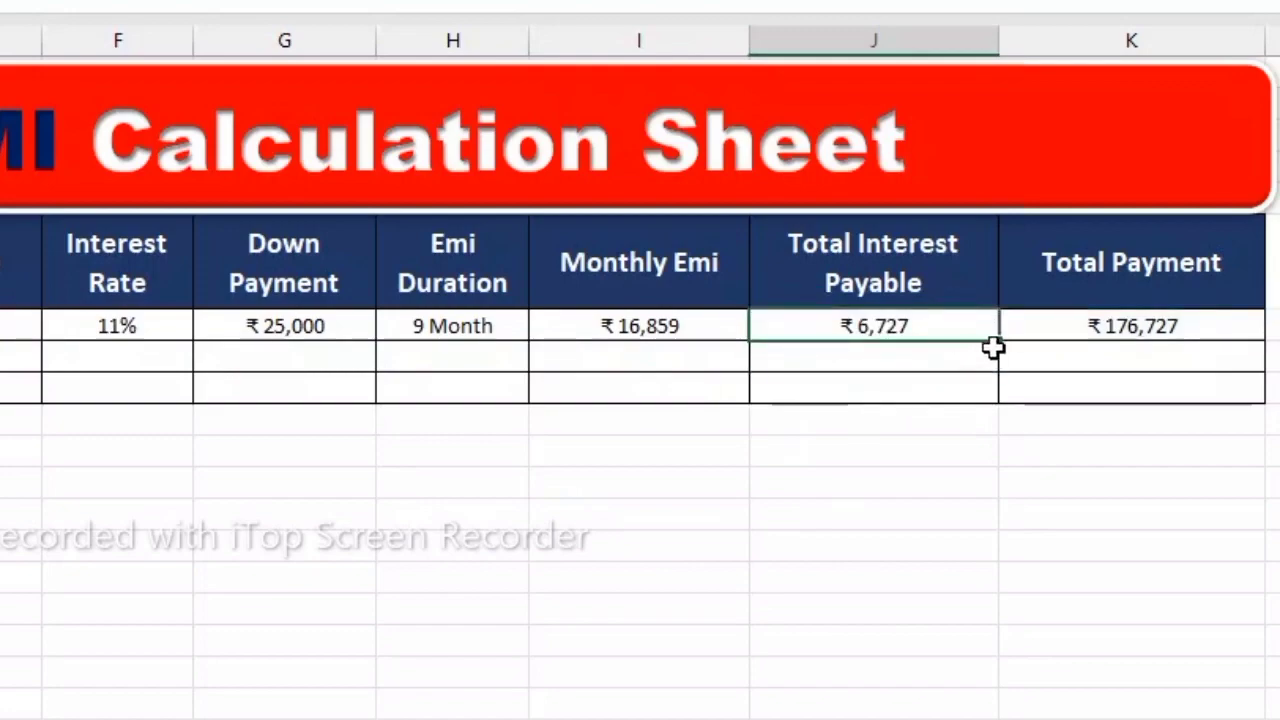
Rewrite J7 as =IFERROR(K7-E7,""), fixing the quote error Excel reported
double_click(838, 326)
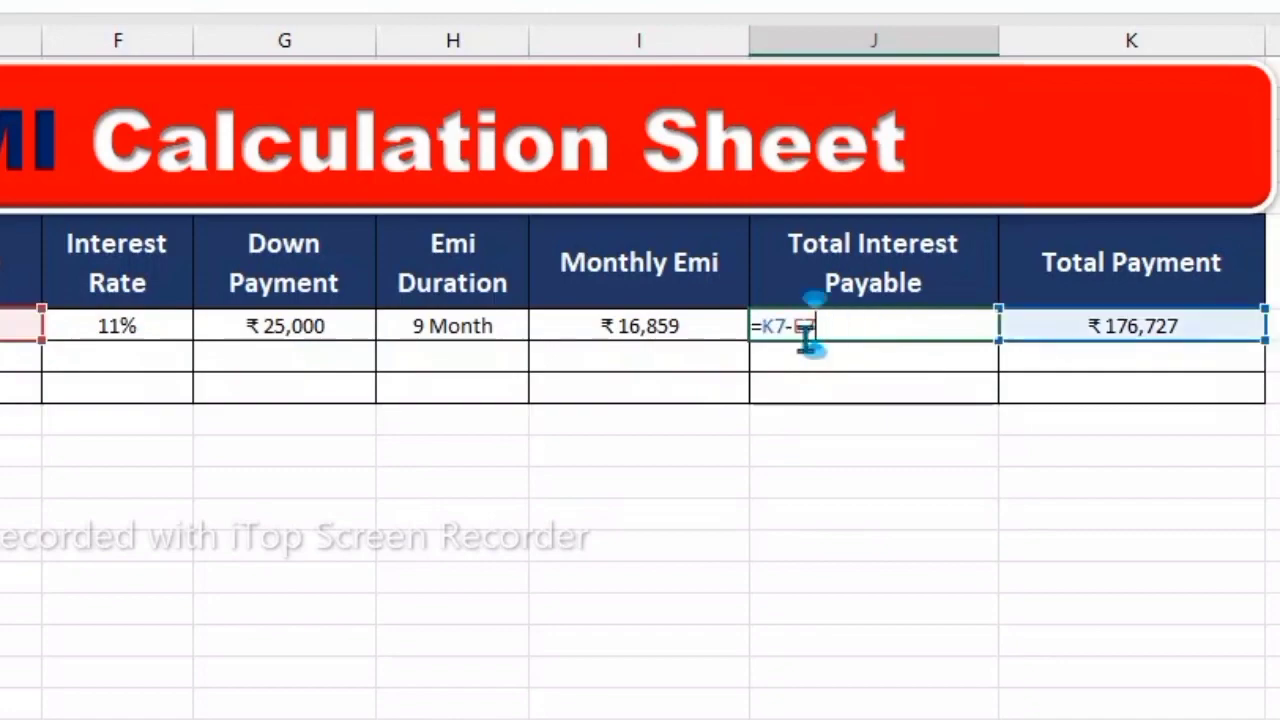
click(757, 326)
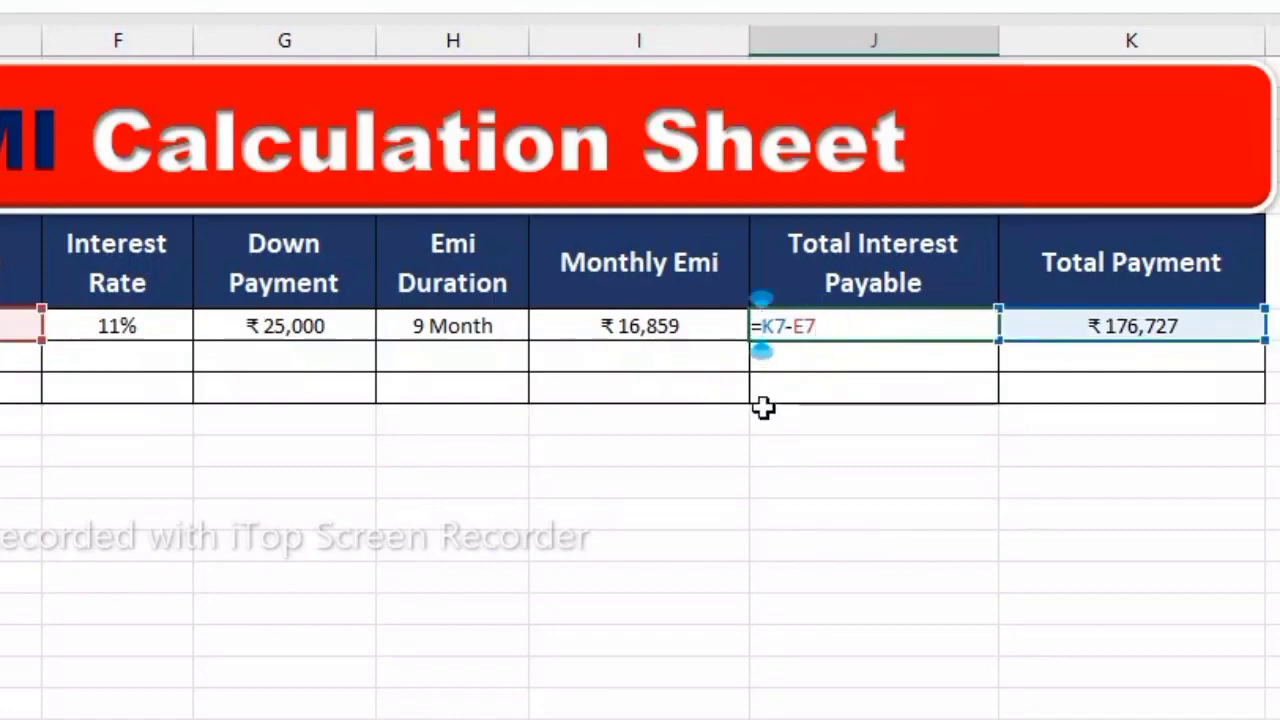
text(i)
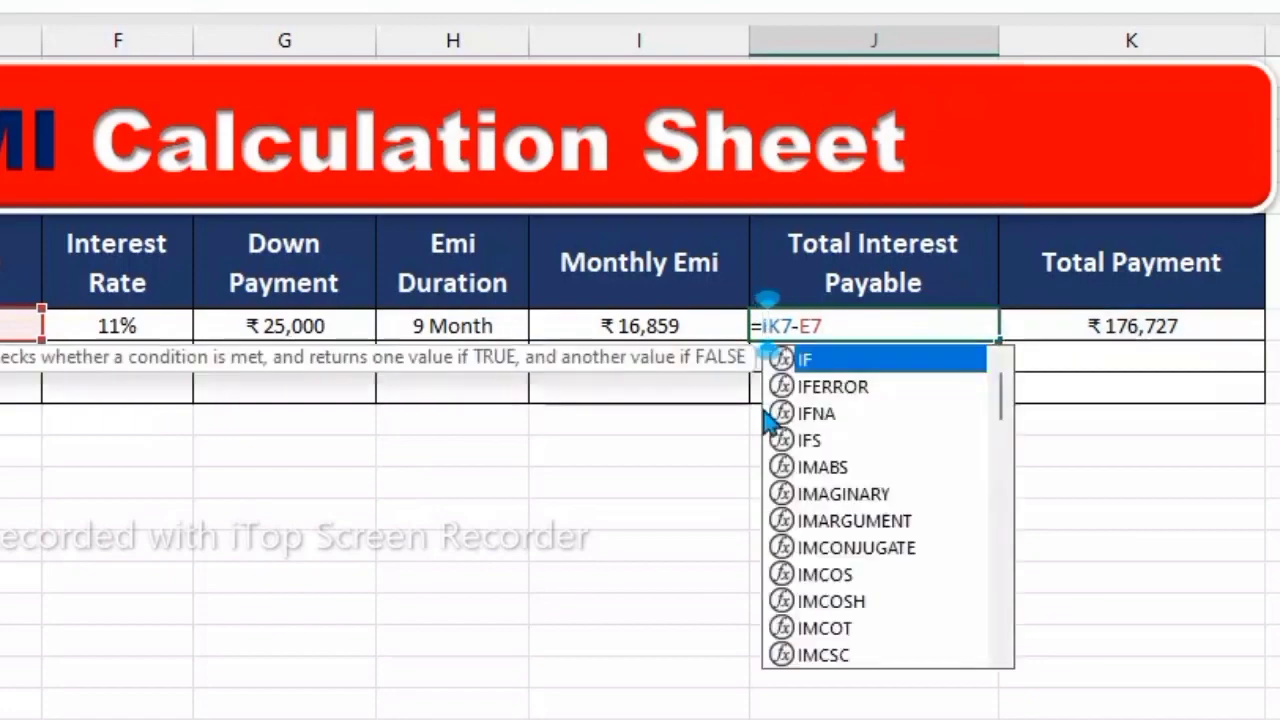
text(f)
double_click(835, 387)
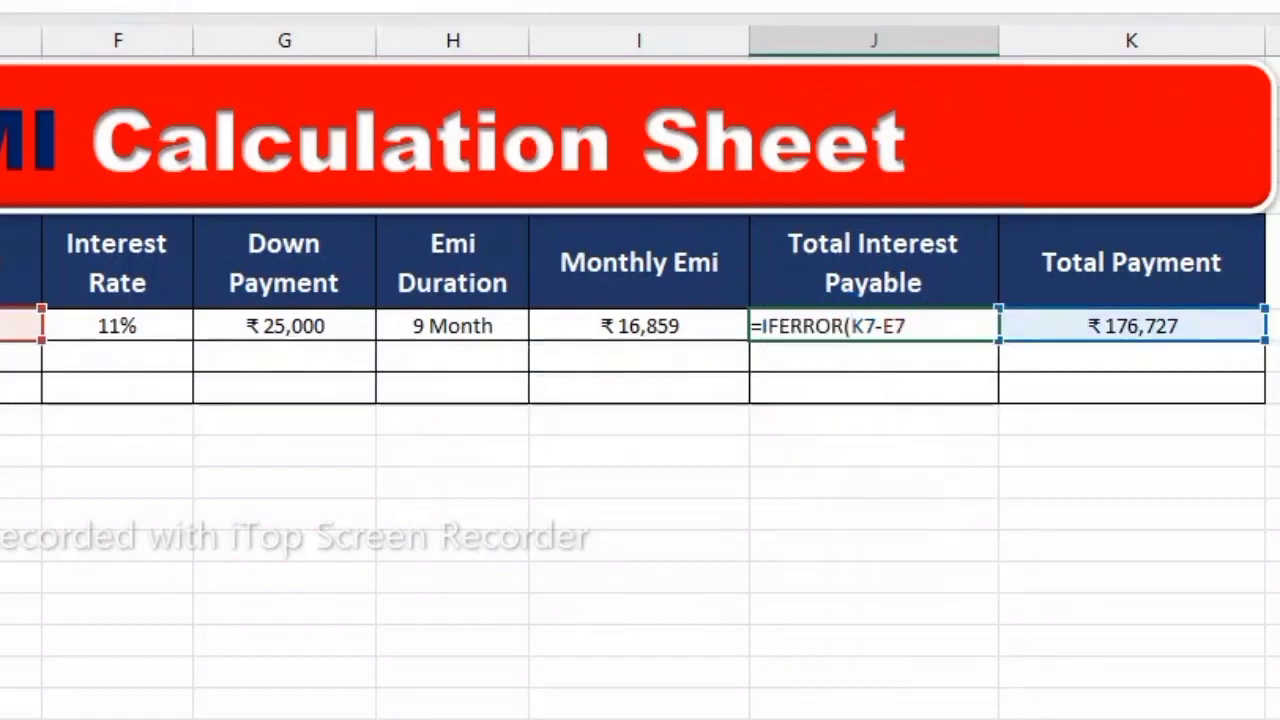
text(")
key(Return)
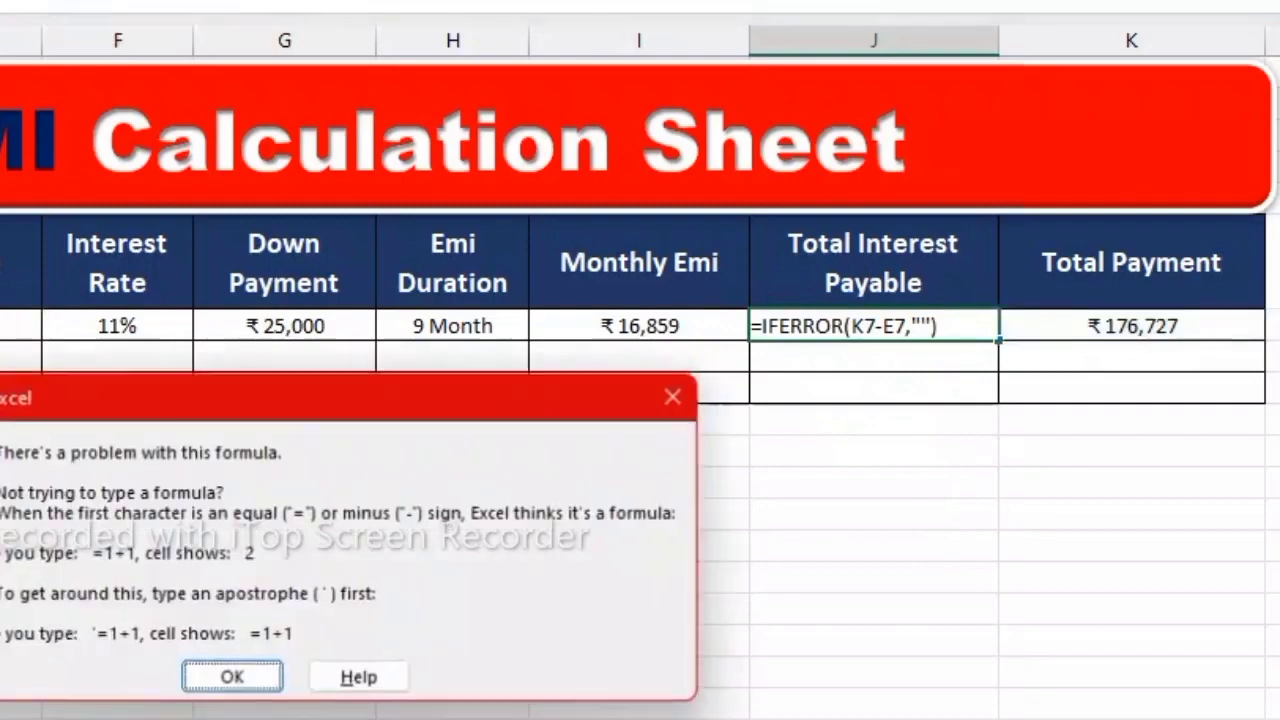
click(246, 682)
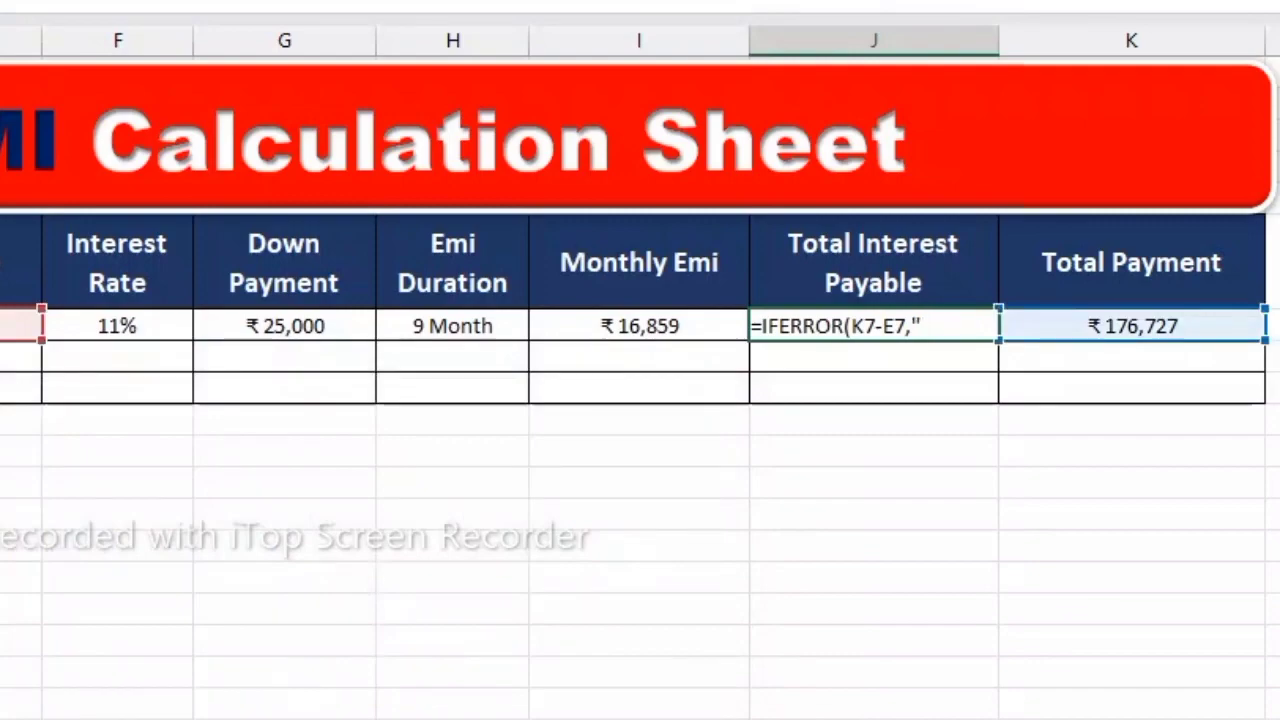
text(")
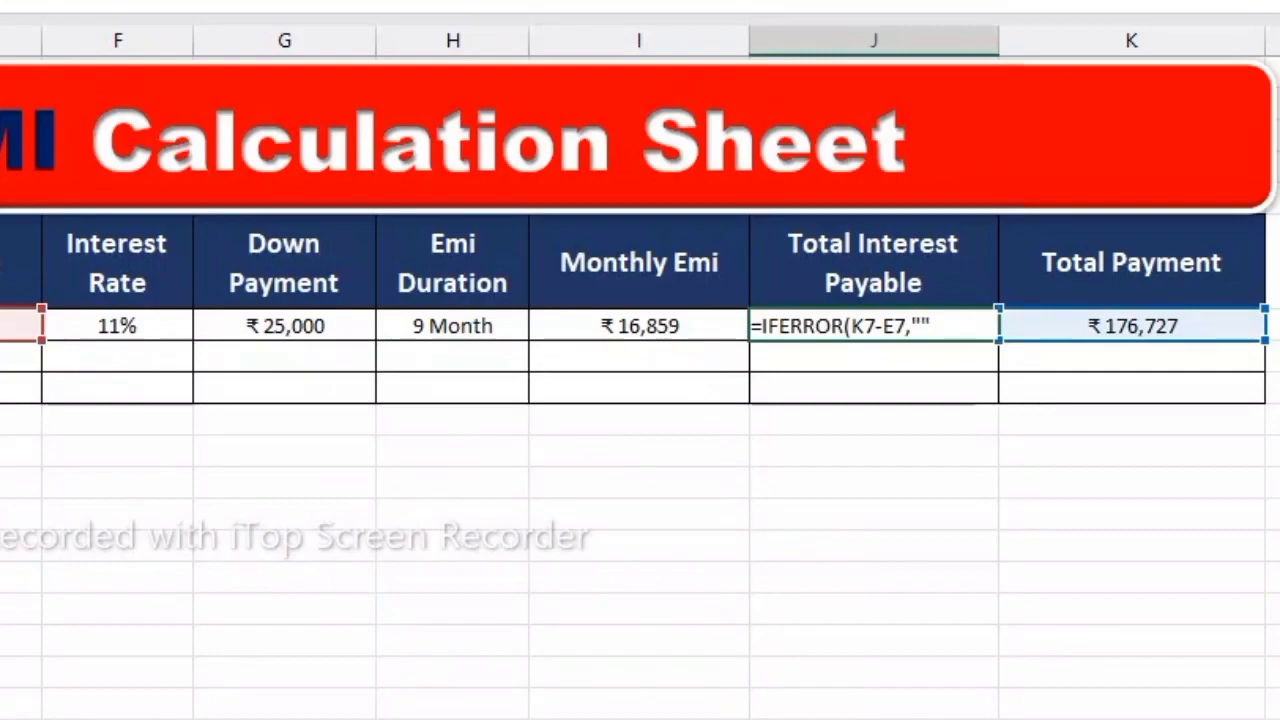
key(Return)
Fill J7's IFERROR interest formula down into J8:J9
click(990, 323)
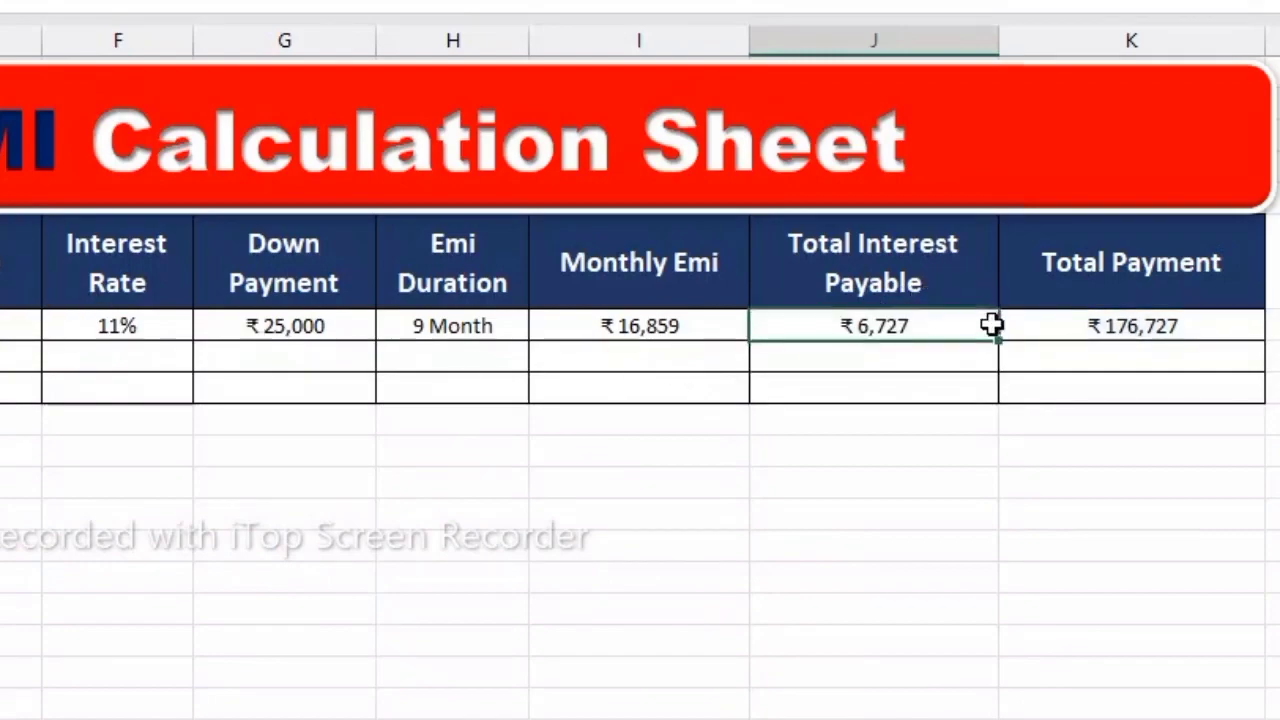
drag(1001, 344, 988, 402)
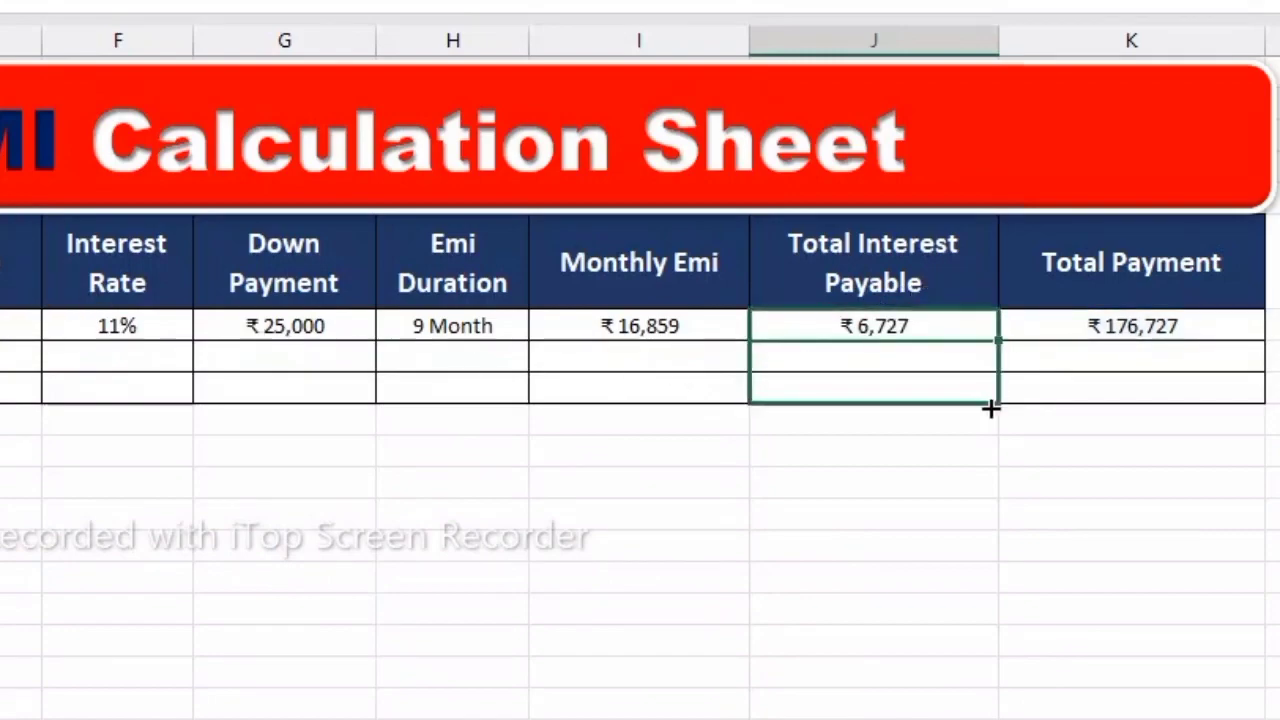
click(983, 491)
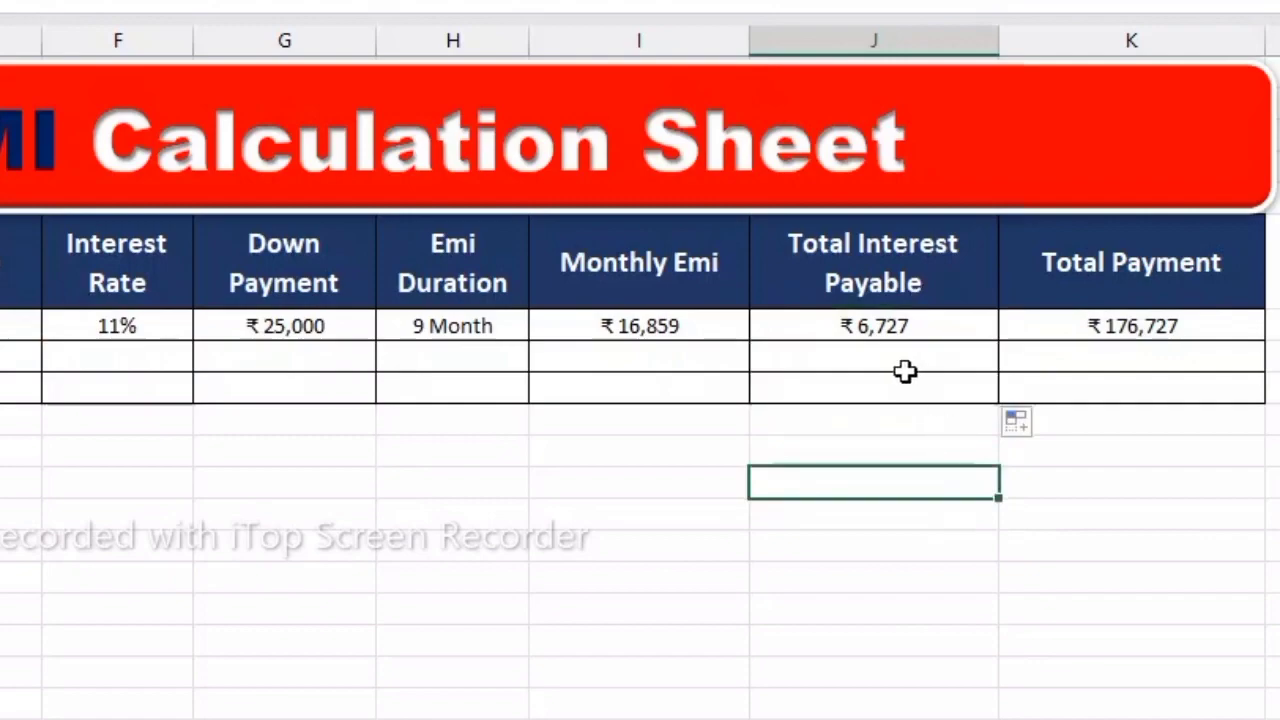
click(1094, 326)
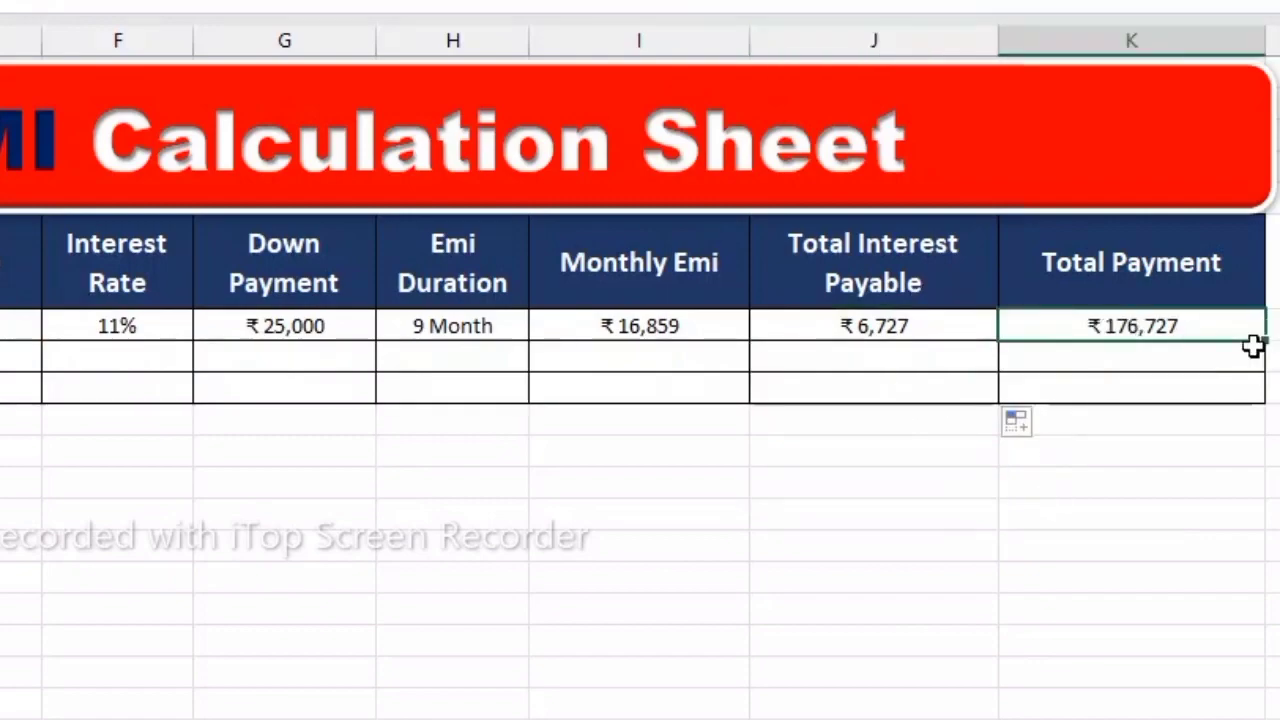
click(1220, 359)
Wrap K7's Total Payment formula as =IFERROR(I7*H7+G7,""), keeping ₹176,727
click(1088, 324)
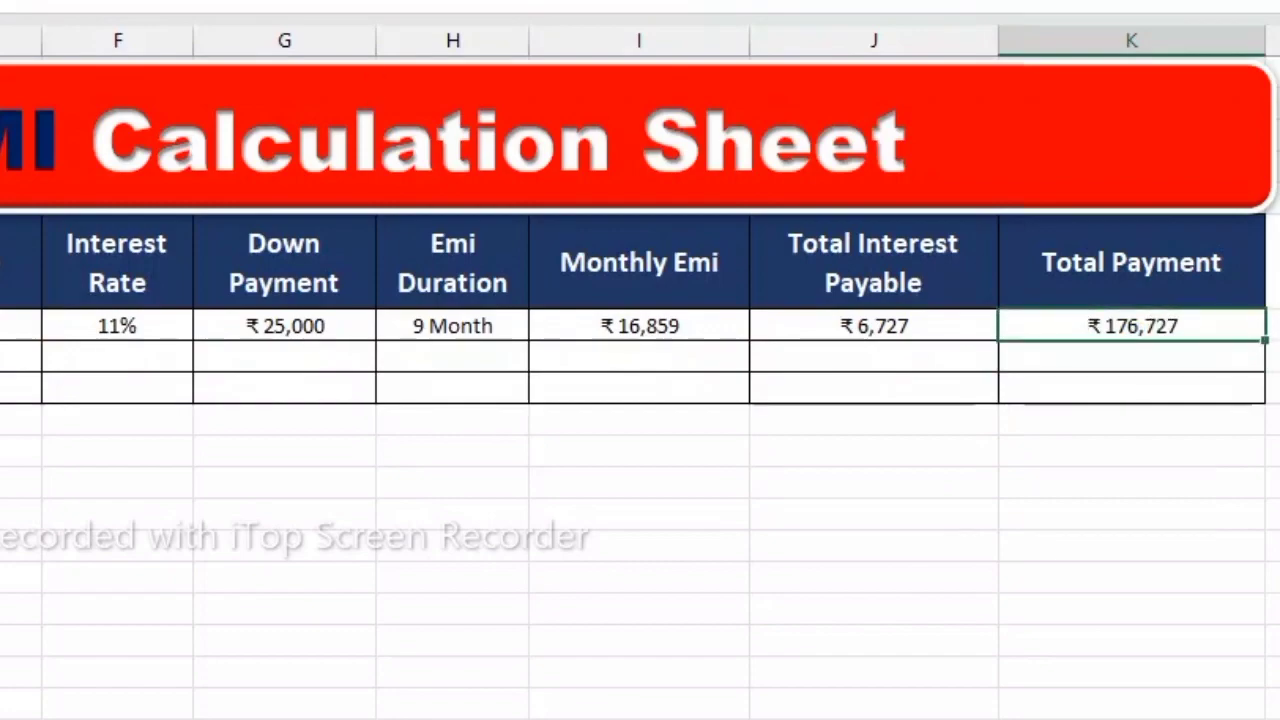
key(F2)
text(=ifI7*H7+G7)
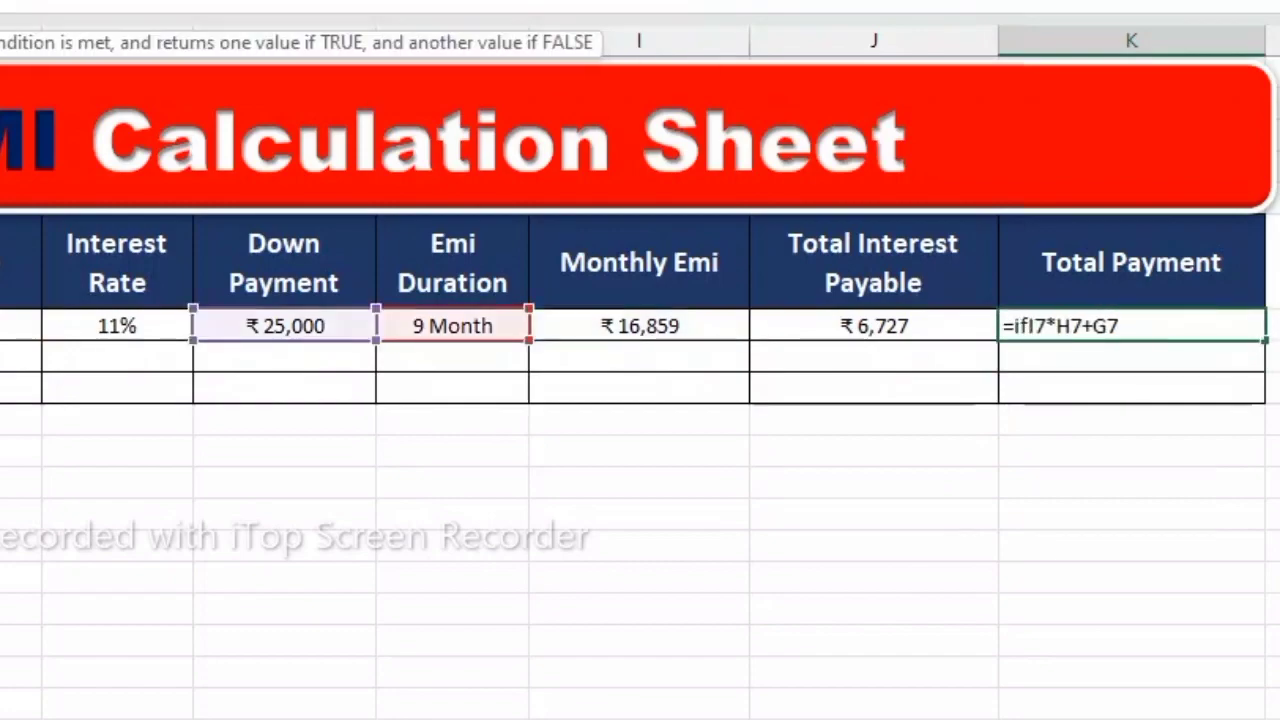
key(Down)
key(Tab)
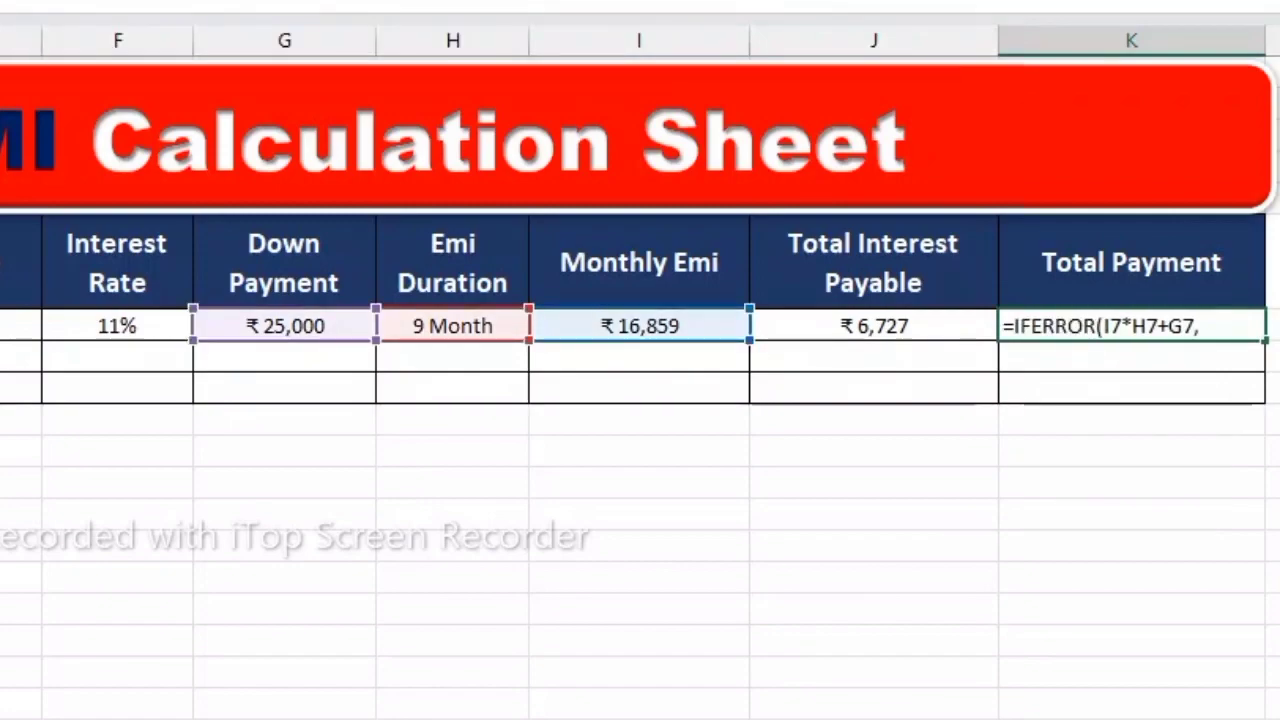
text("")
key(Return)
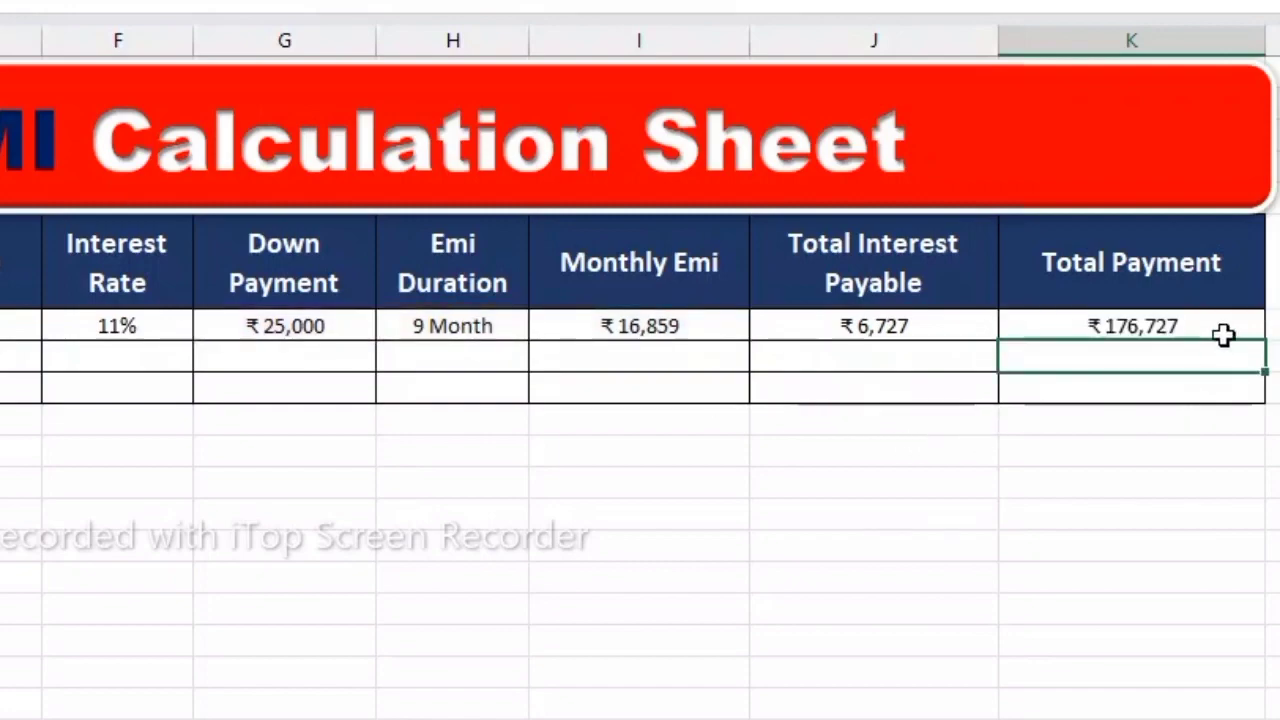
Fill K7's IFERROR Total Payment formula down into K8:K9
click(1224, 334)
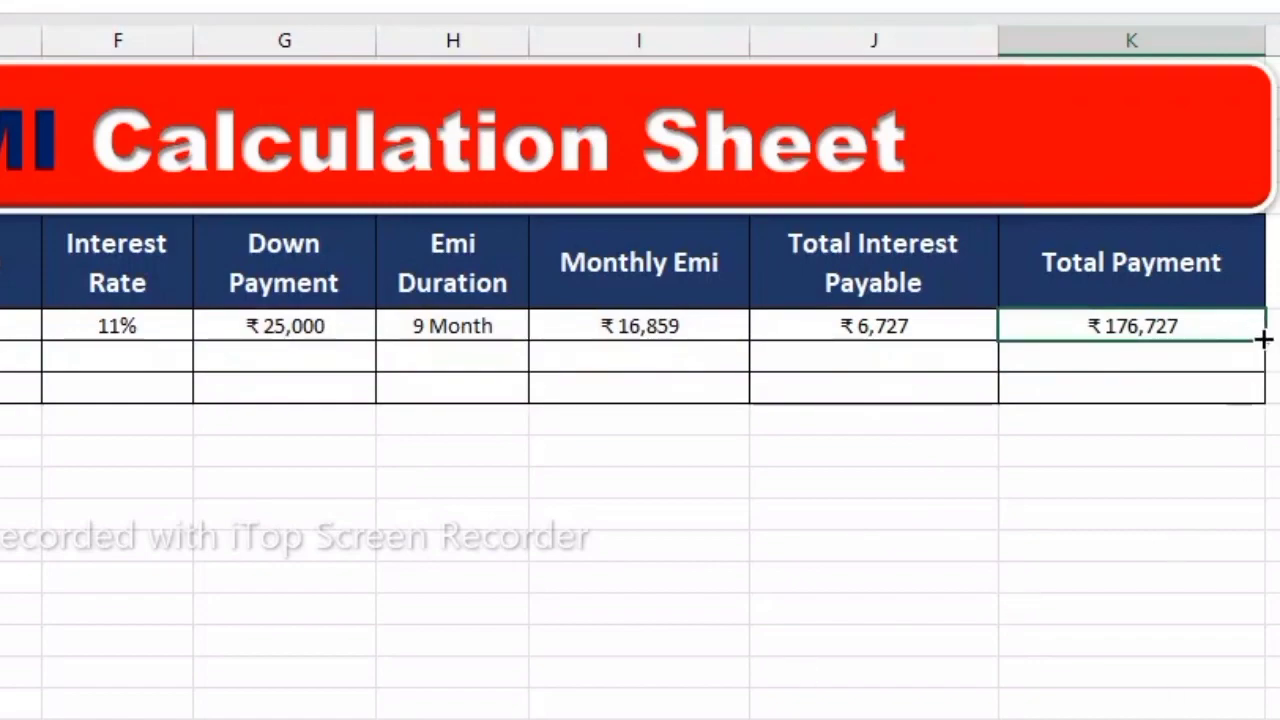
drag(1263, 340, 1265, 405)
click(1094, 597)
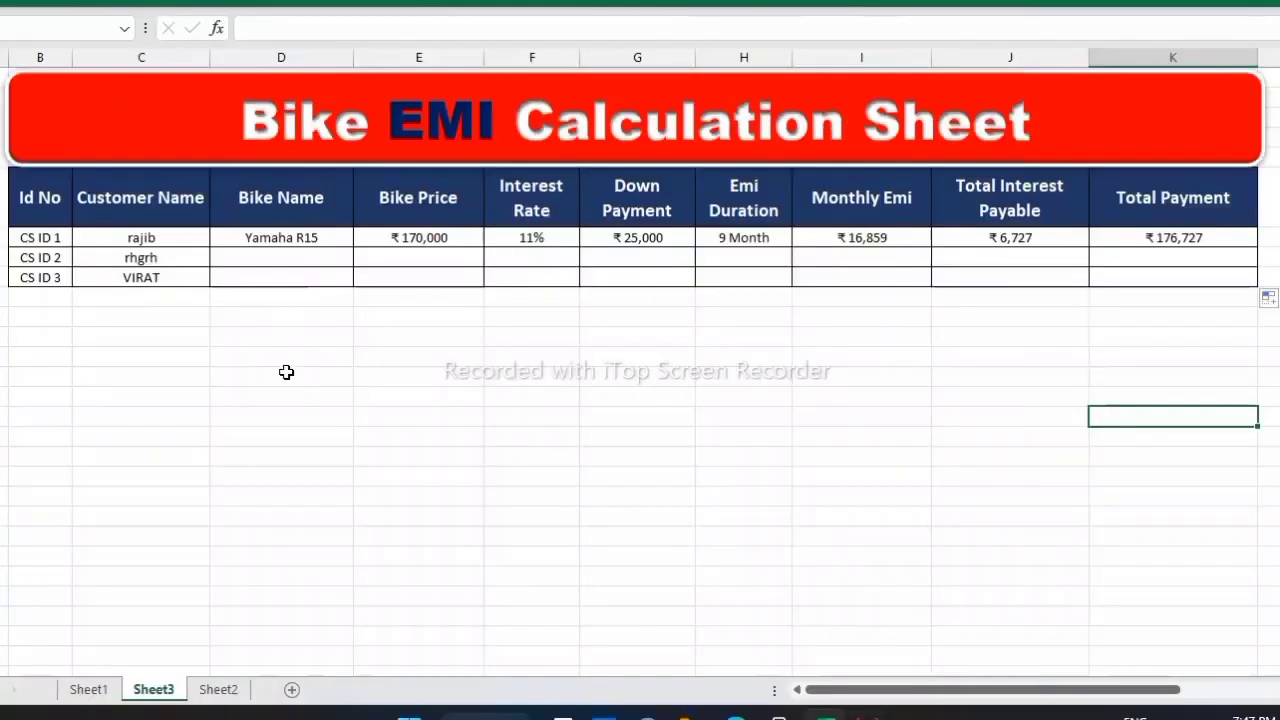
Make the customer data range B7:K9 bold from the Home tab
click(64, 238)
drag(95, 231, 1153, 270)
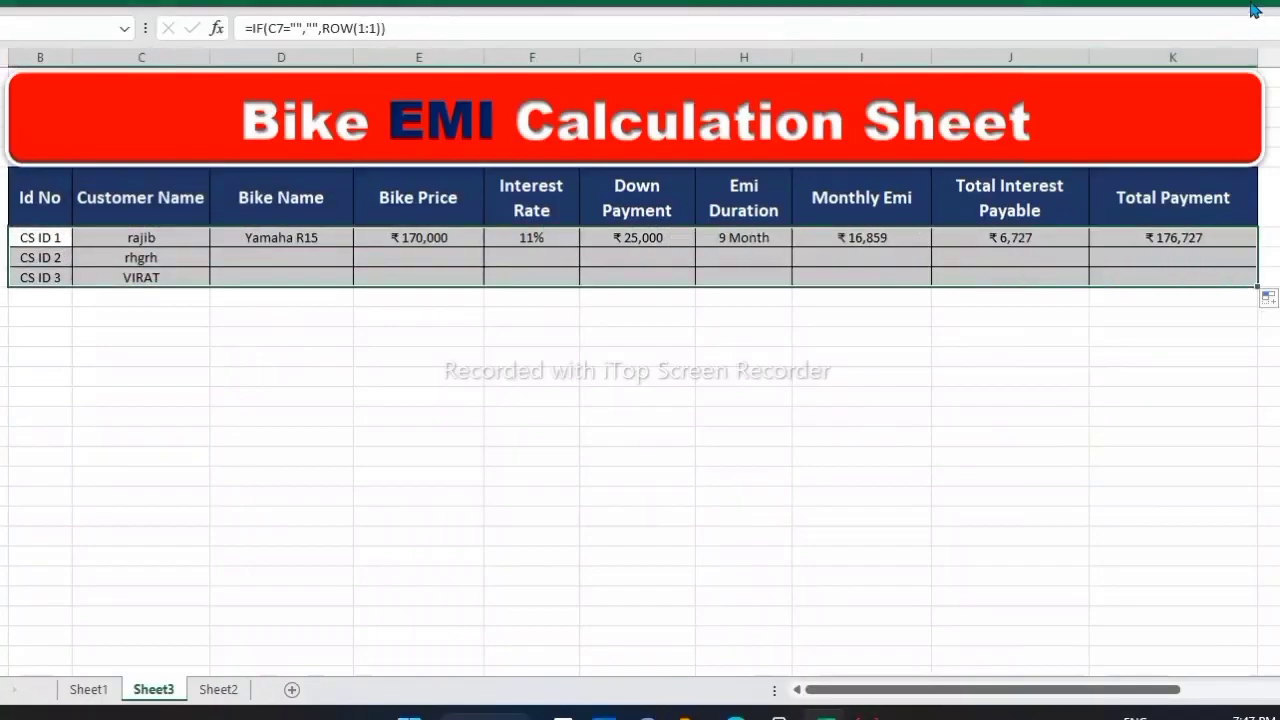
click(270, 6)
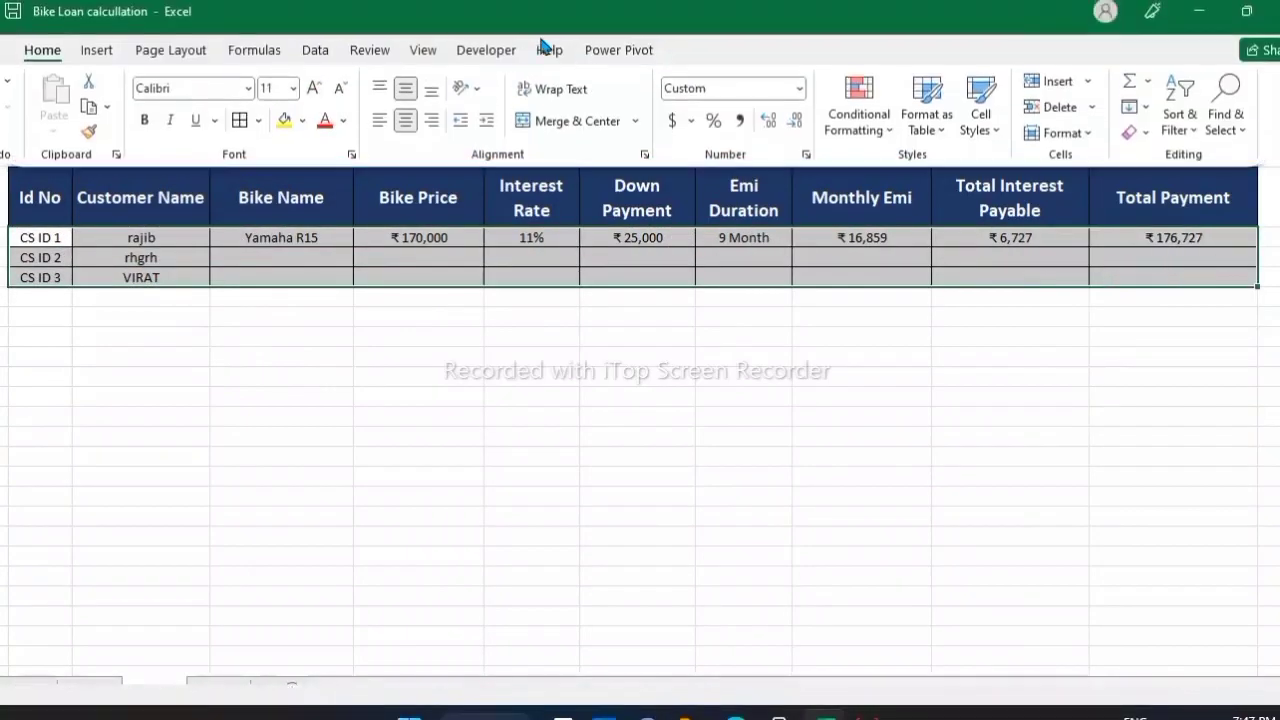
click(145, 120)
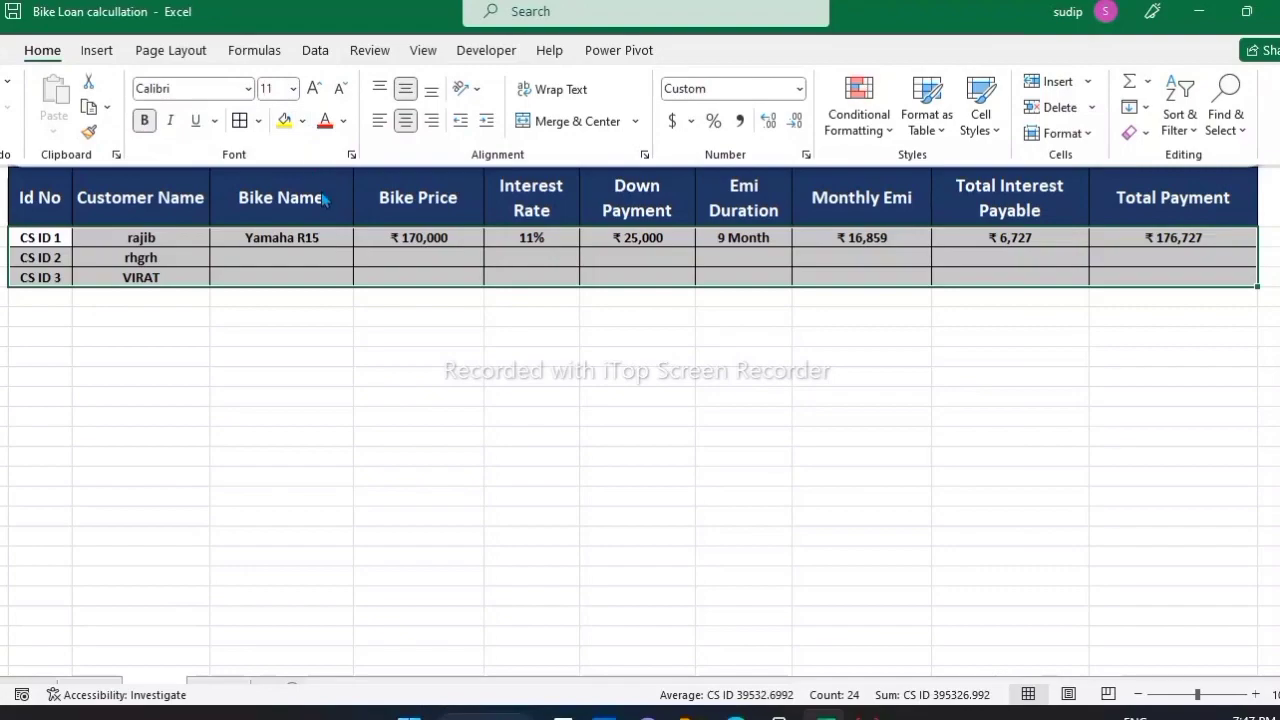
key(ctrl+shift+F1)
Give CS ID 2 Yamaha MT-07, a ₹250,000 down payment and a 15-month duration
click(285, 335)
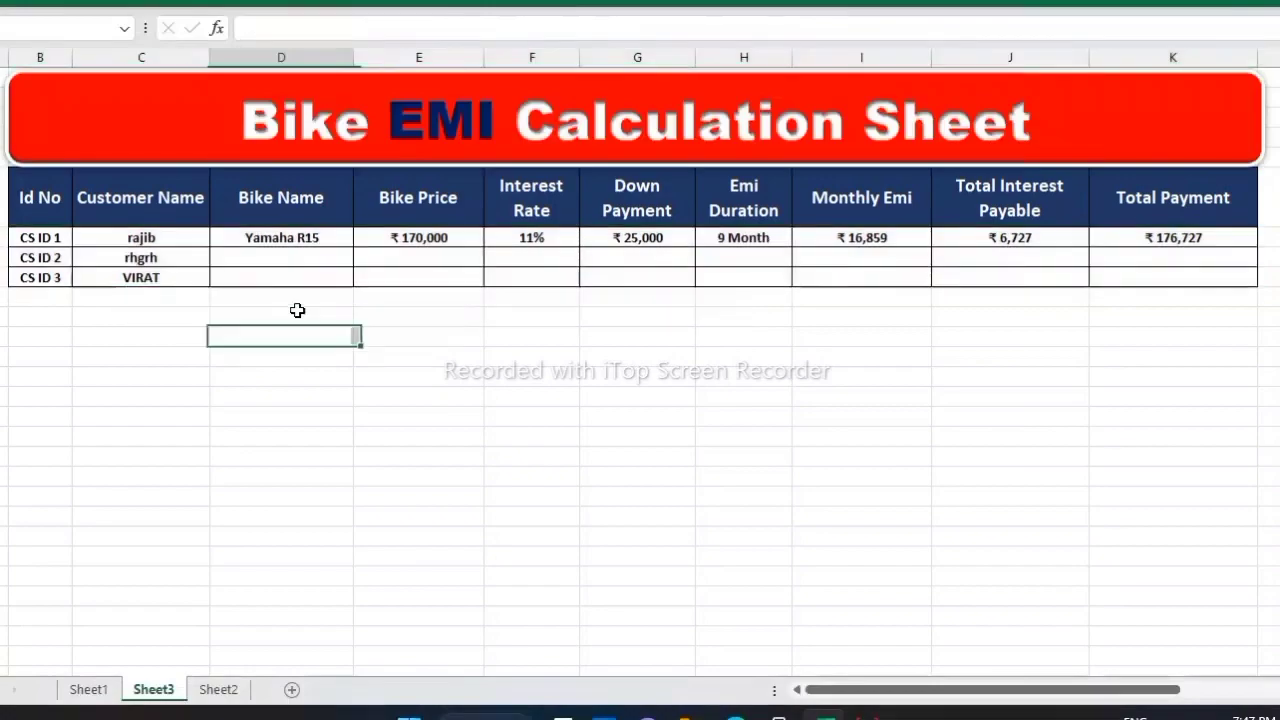
click(326, 260)
click(361, 258)
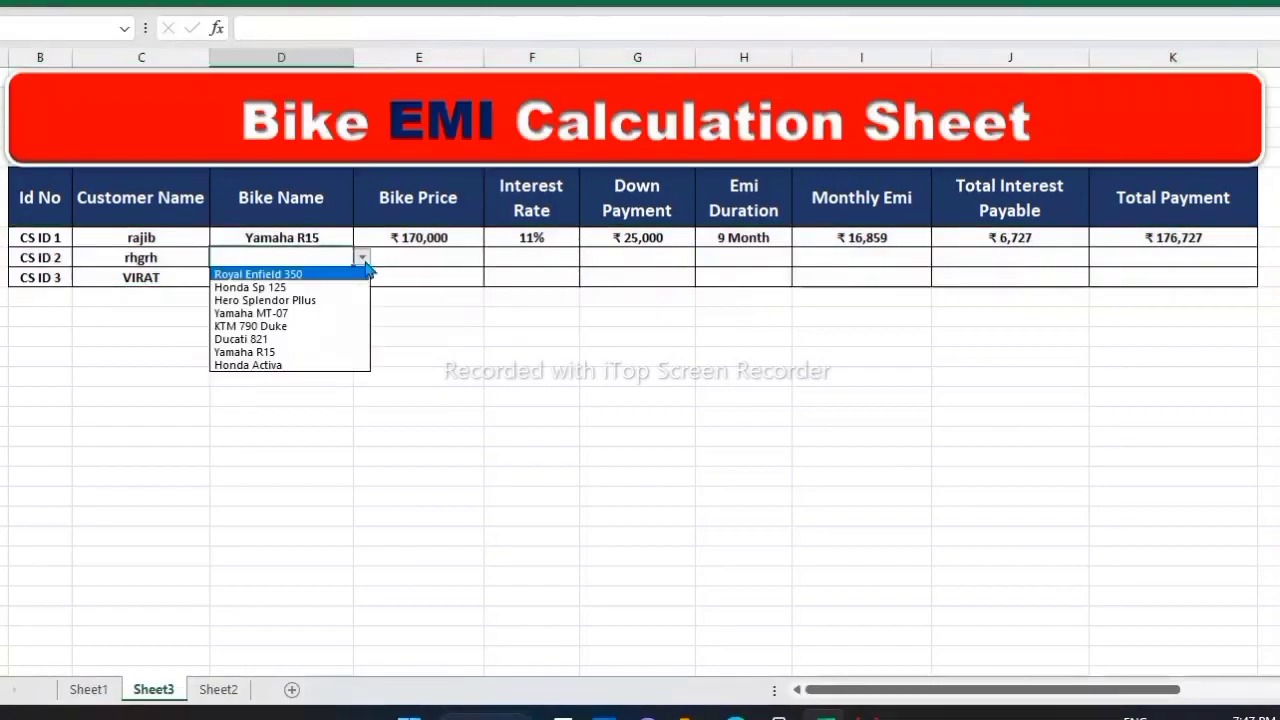
click(300, 310)
click(598, 257)
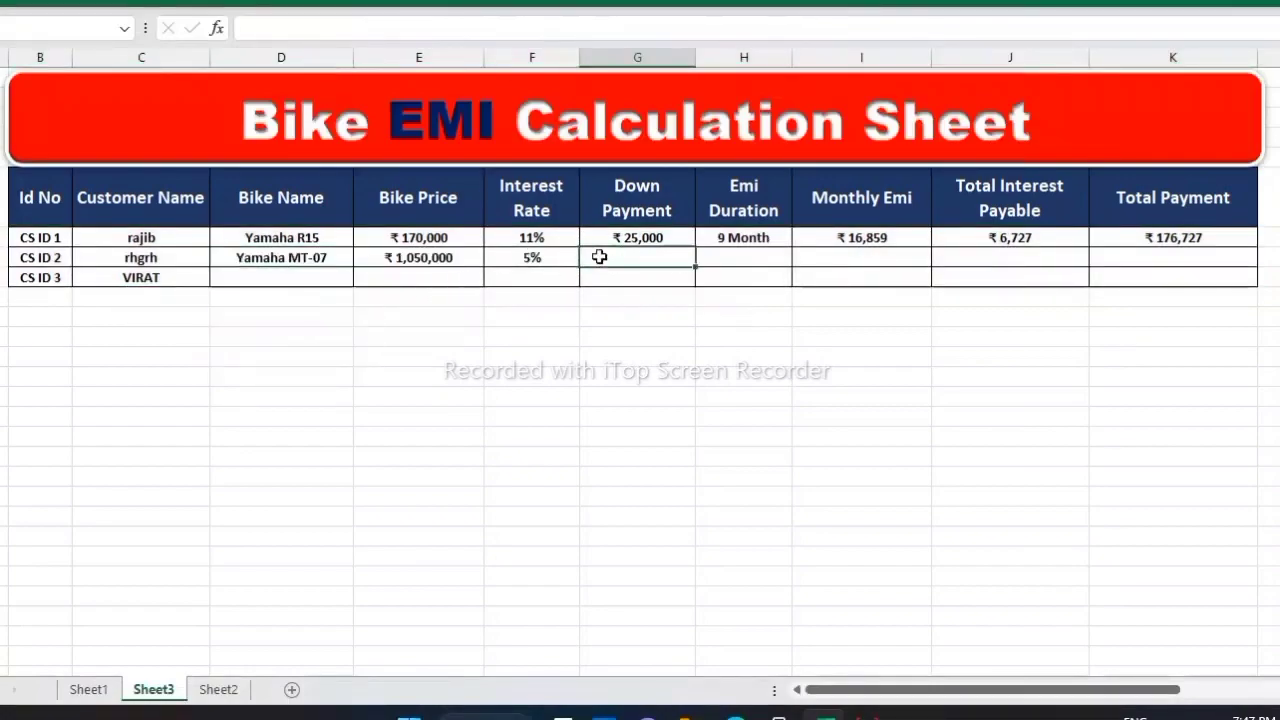
text(25)
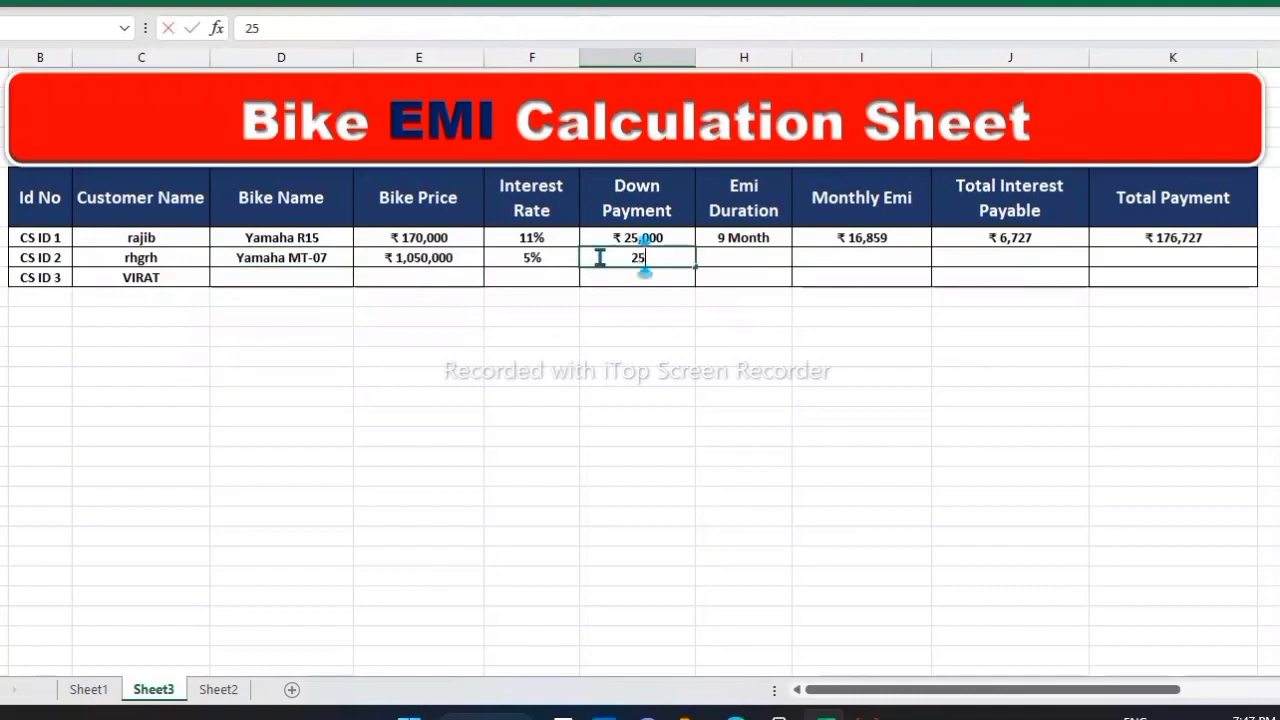
text(0000)
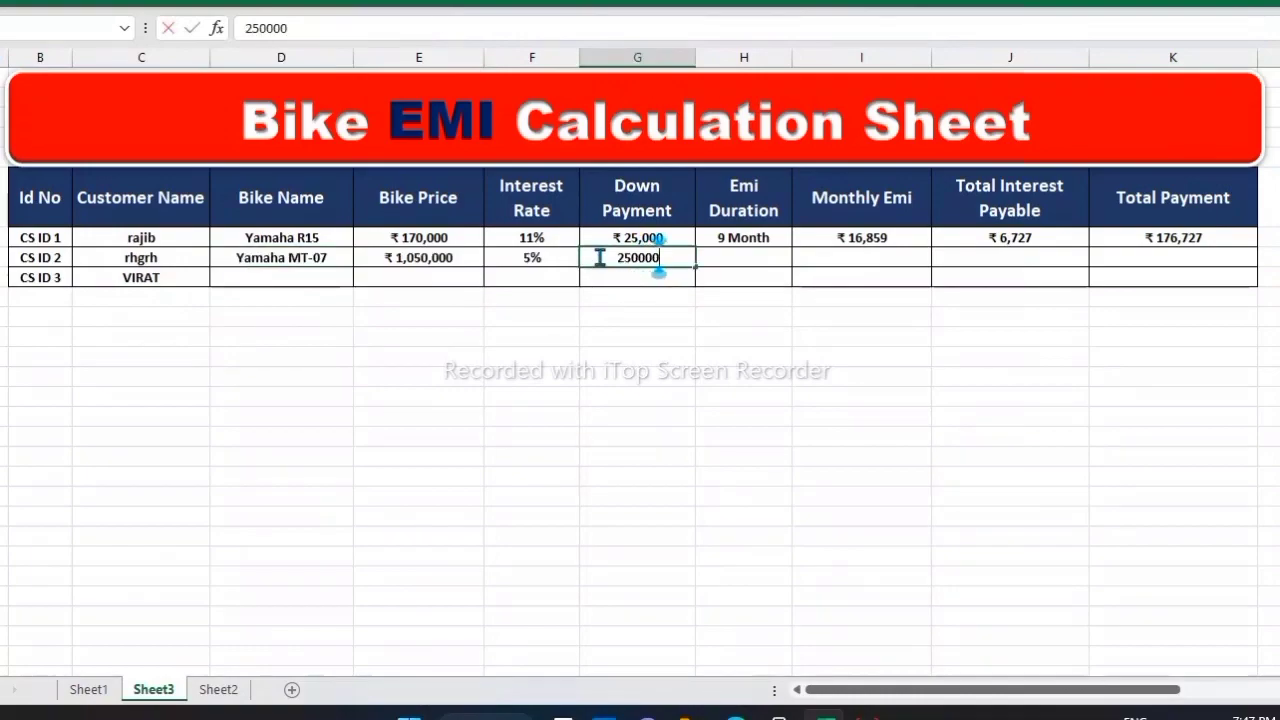
key(Return)
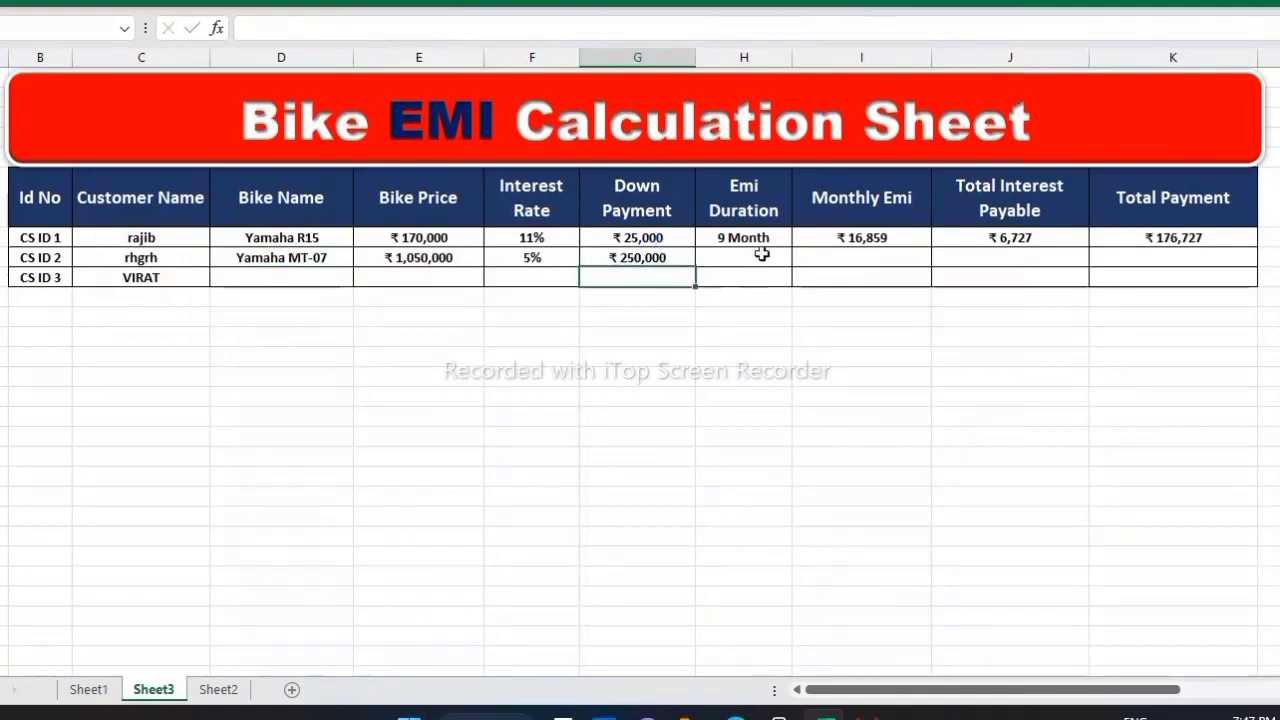
click(760, 254)
text(15)
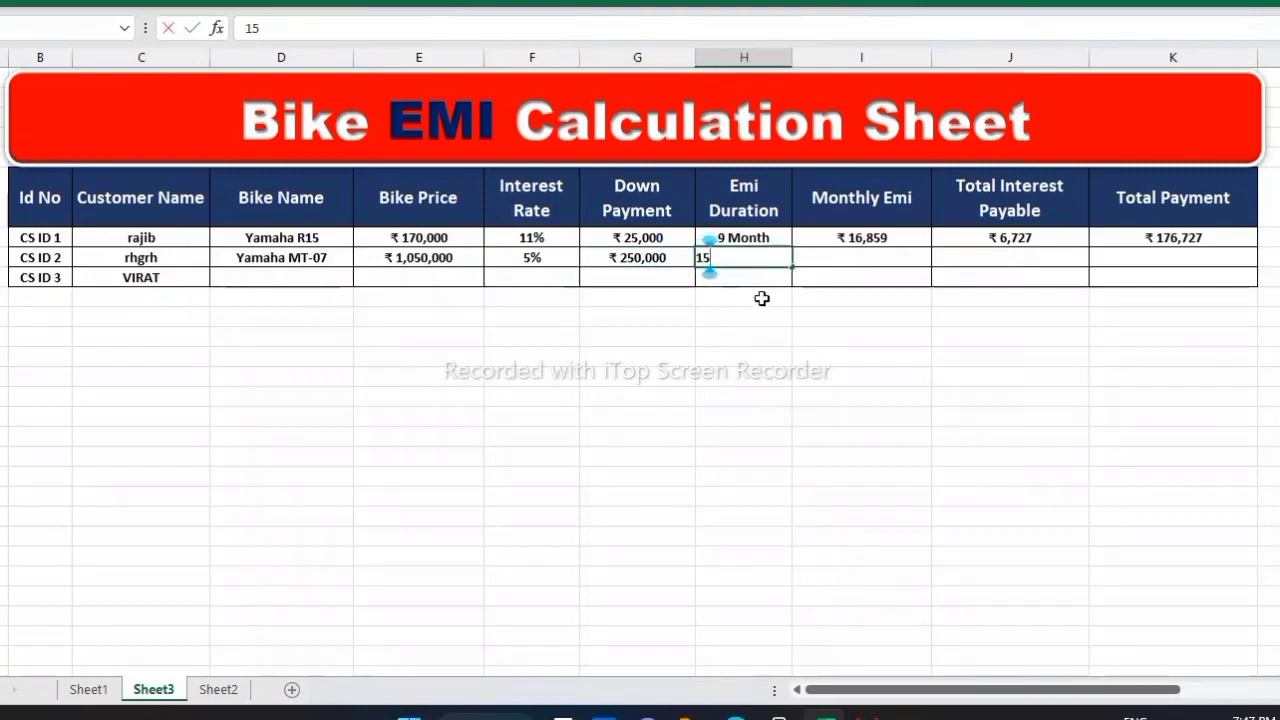
key(Return)
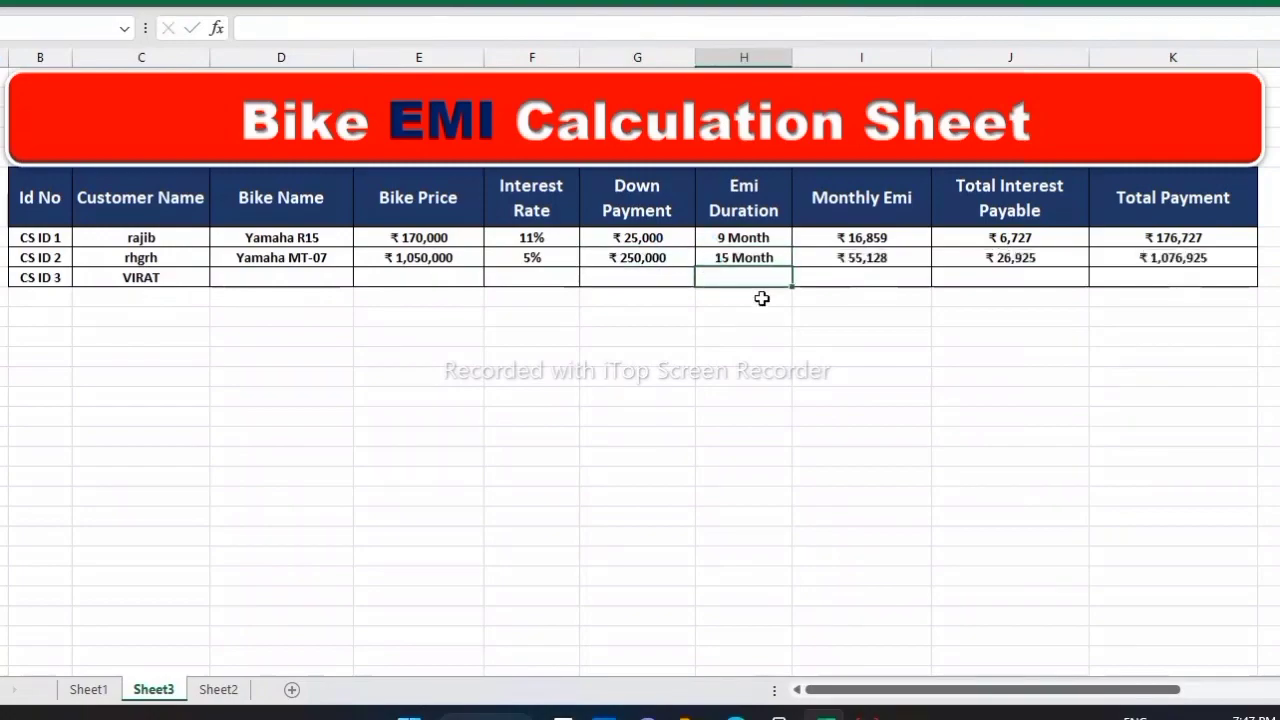
click(310, 277)
Give CS ID 3 KTM 790 Duke, ₹300,000 down, 20 months; dismiss the security notification
click(363, 277)
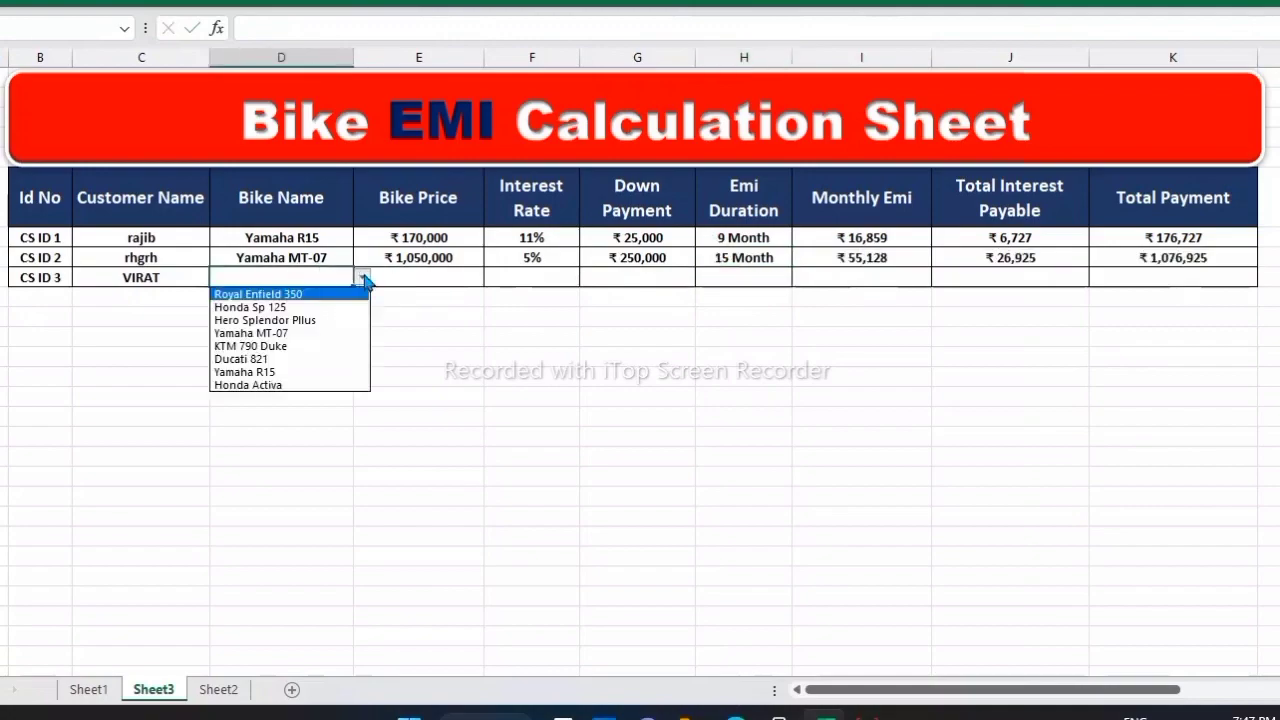
click(306, 346)
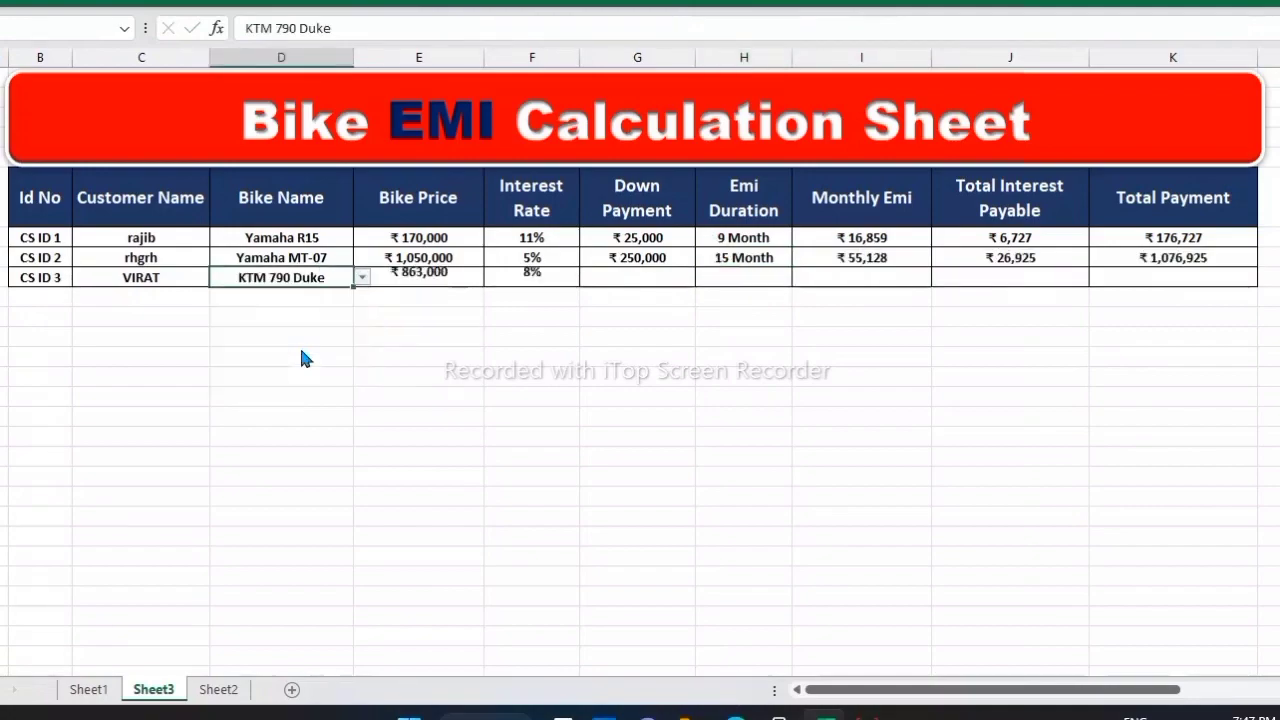
click(644, 272)
text(3000)
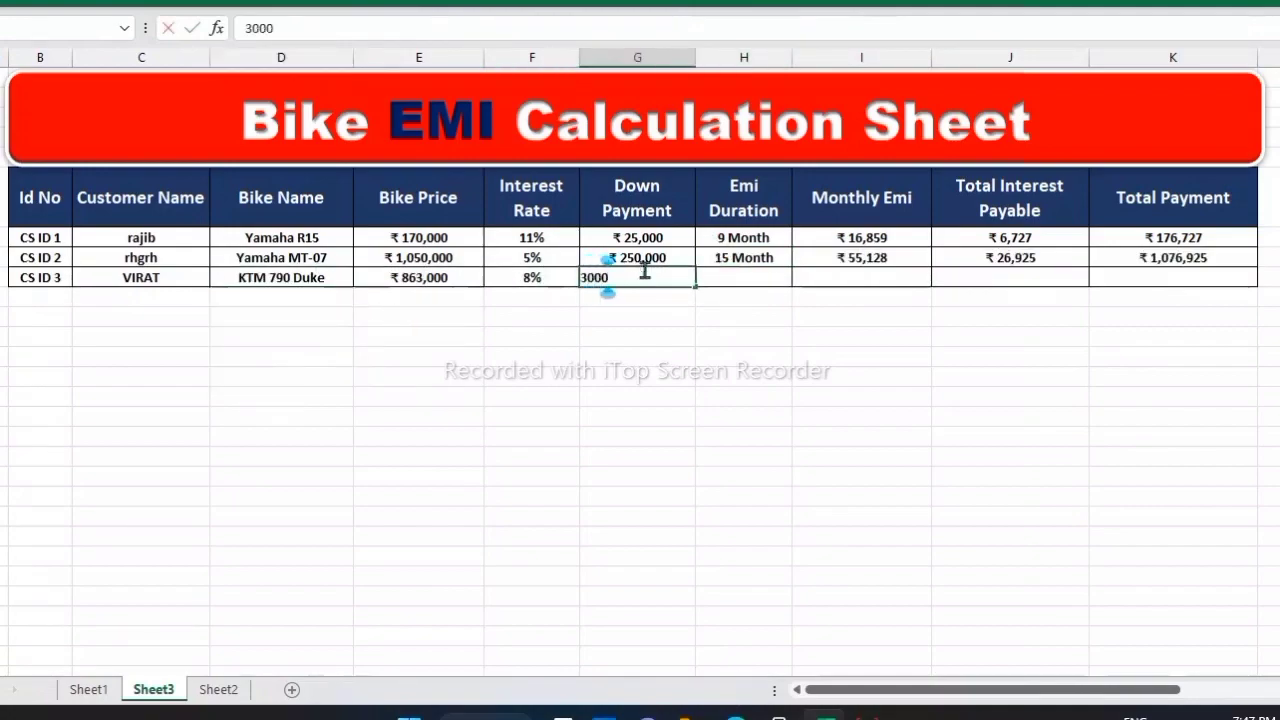
text(00)
key(Return)
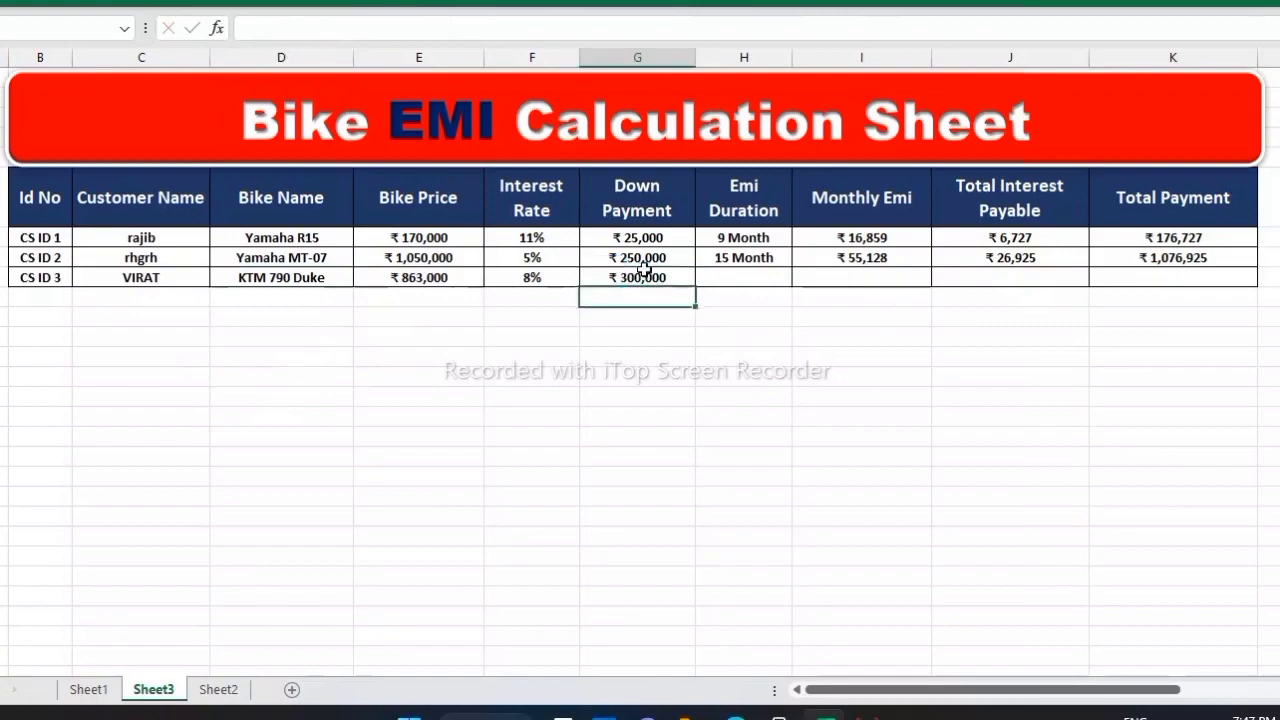
click(702, 276)
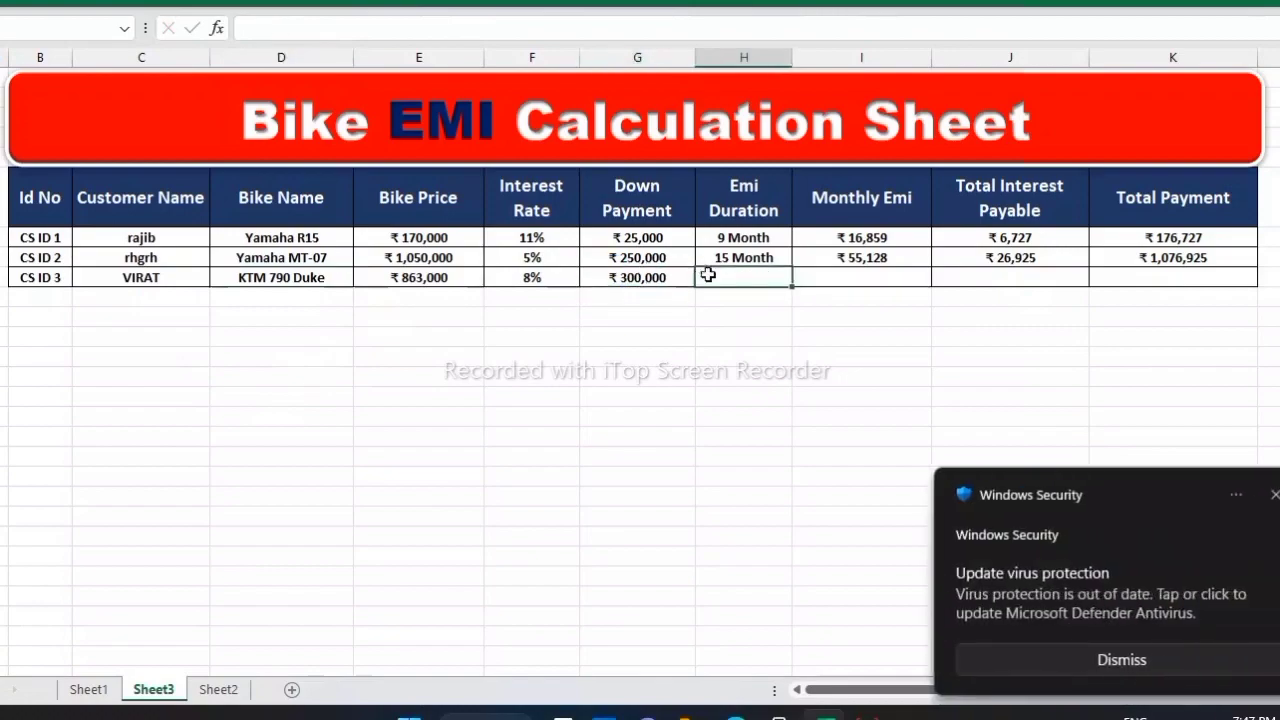
text(20)
click(698, 376)
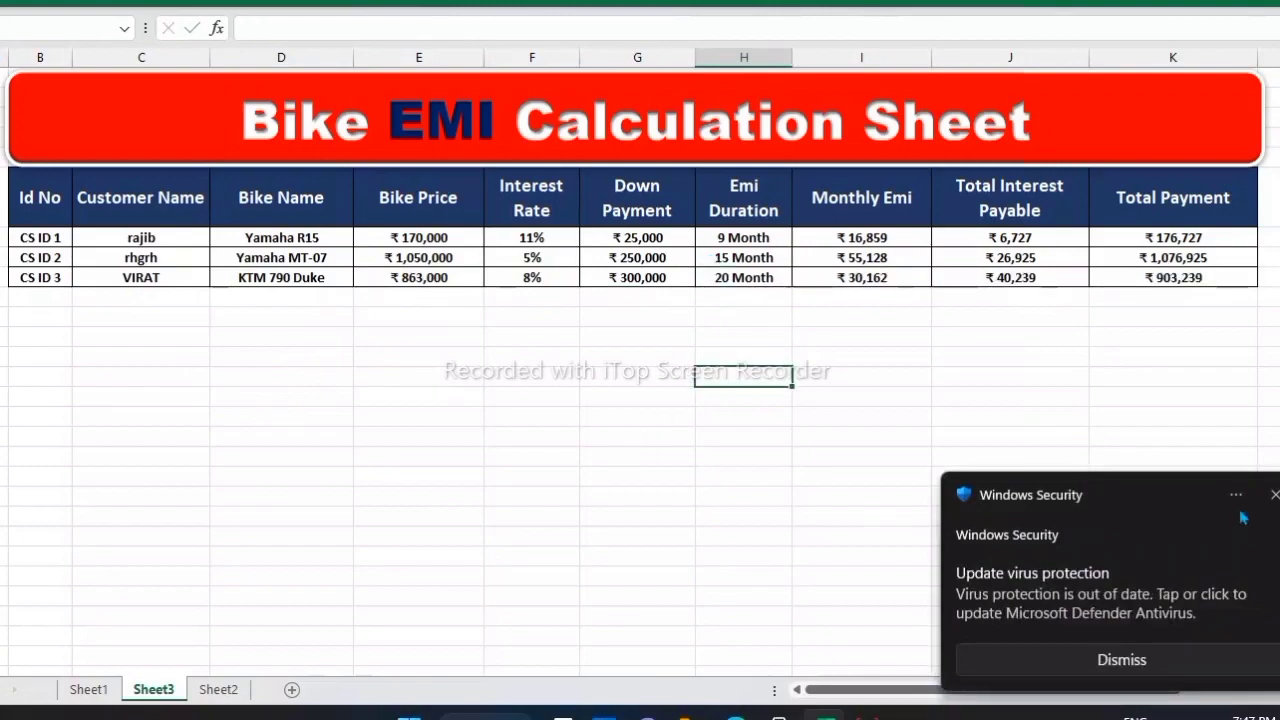
click(1274, 496)
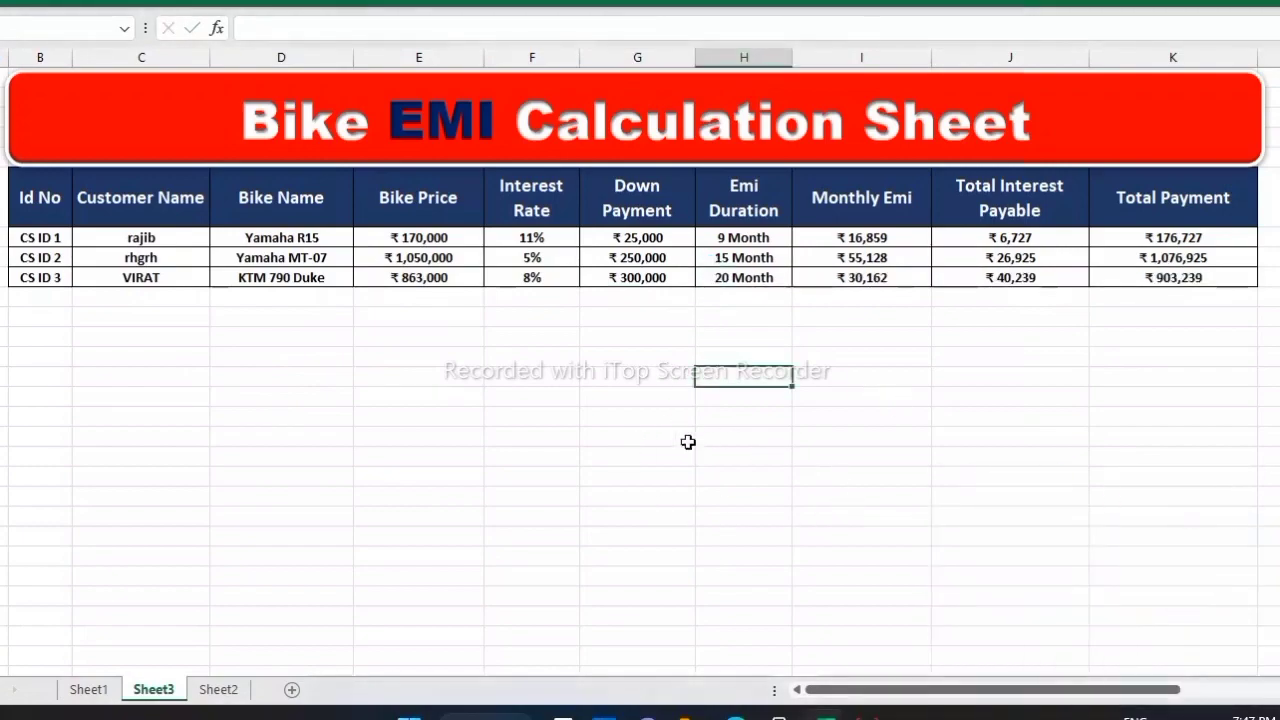
drag(30, 185, 642, 323)
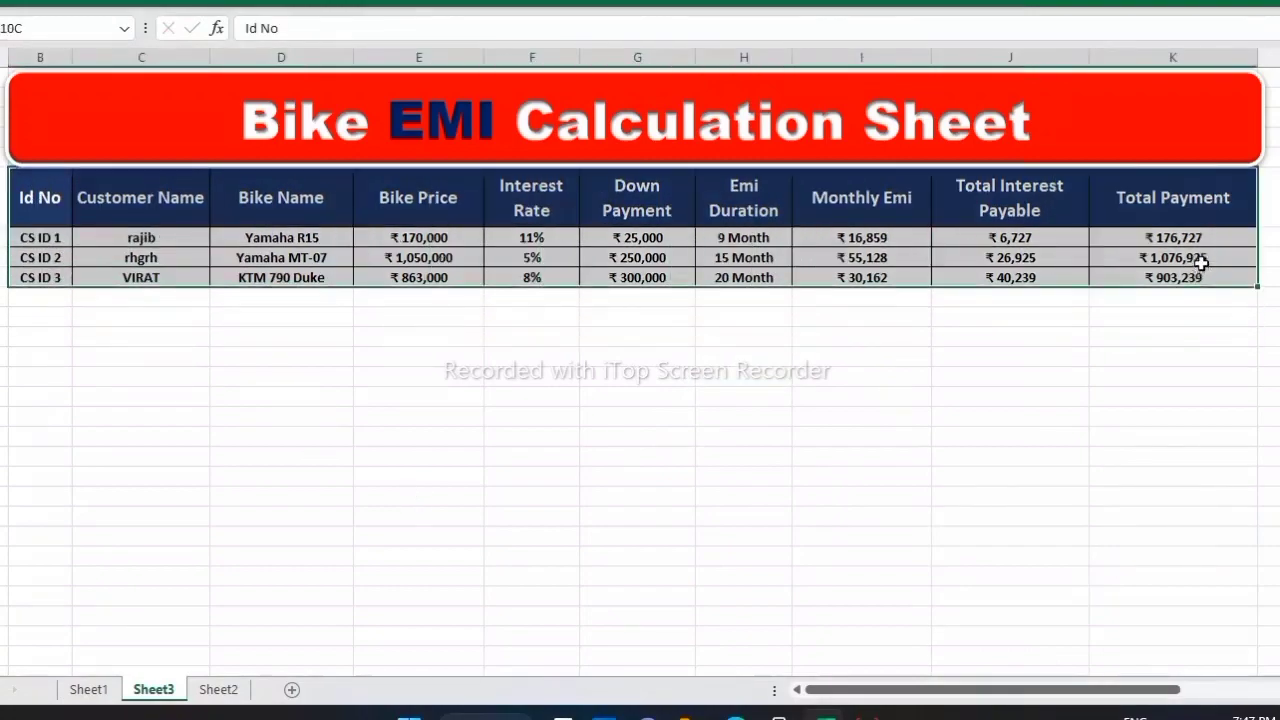
mouse_move(642, 323)
mouse_down()
mouse_move(1200, 262)
mouse_move(1195, 285)
mouse_up()
drag(860, 375, 1006, 374)
click(1008, 375)
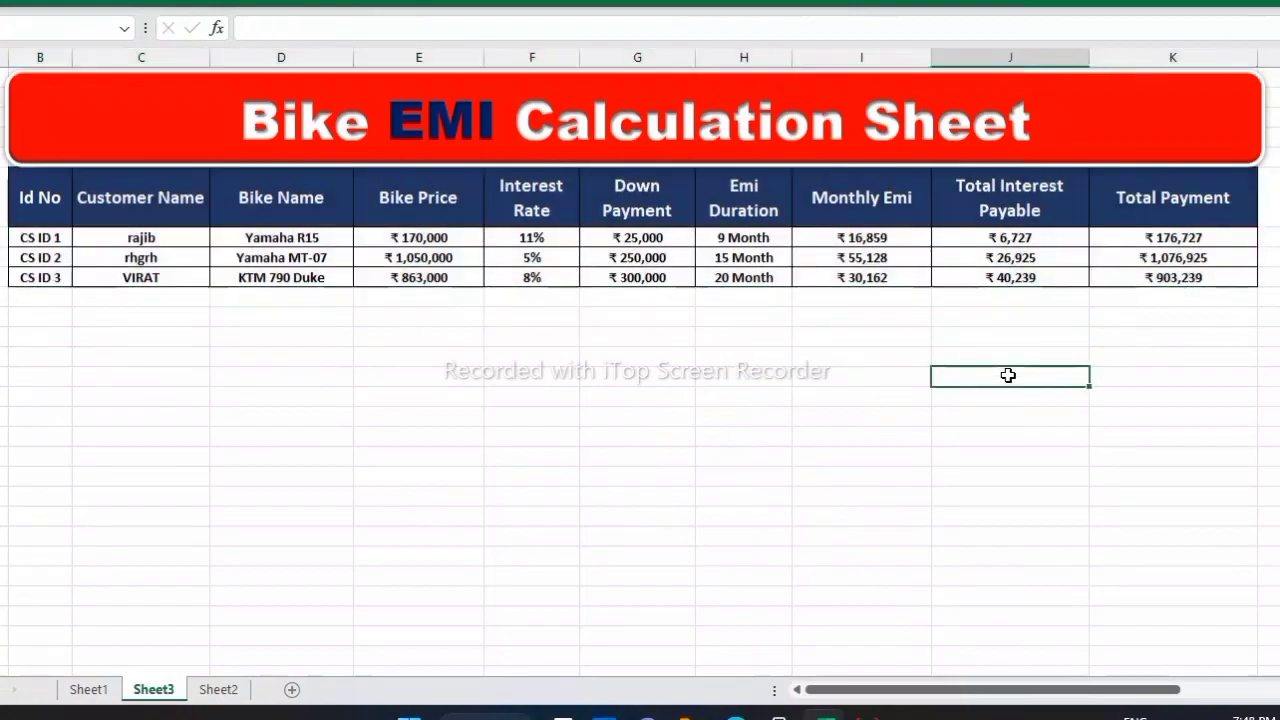
click(168, 302)
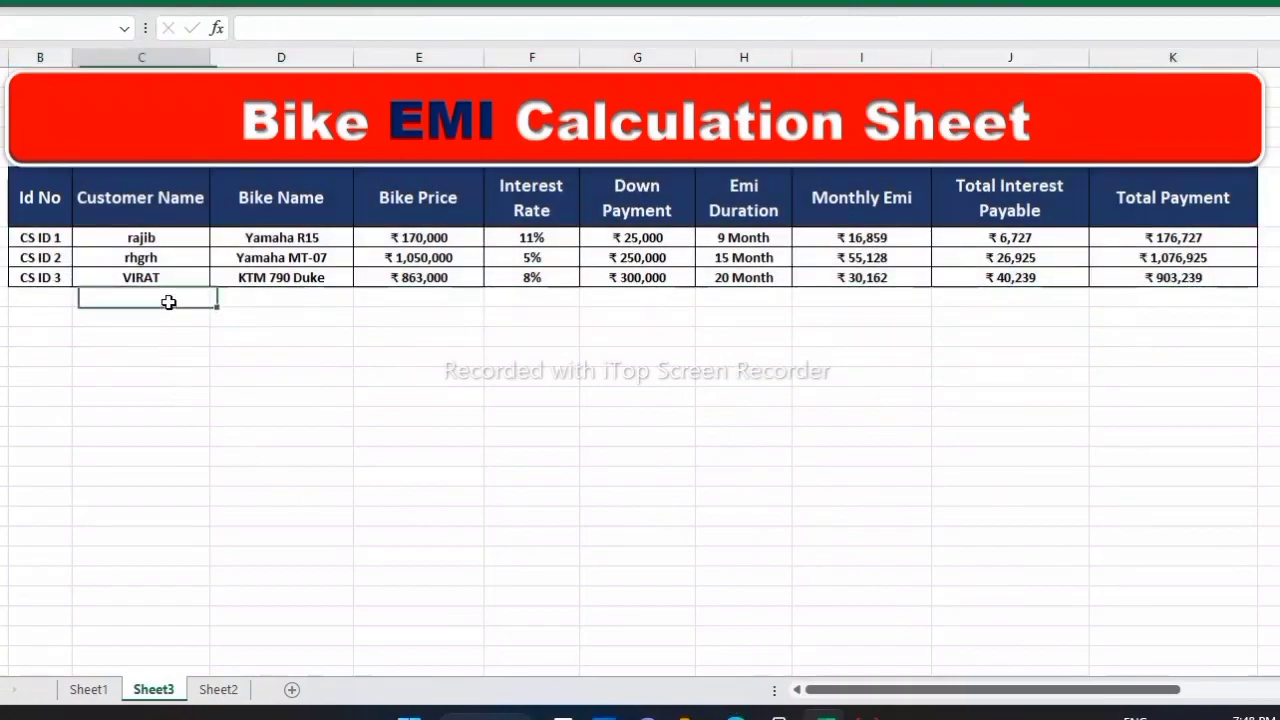
double_click(168, 302)
text(dudu)
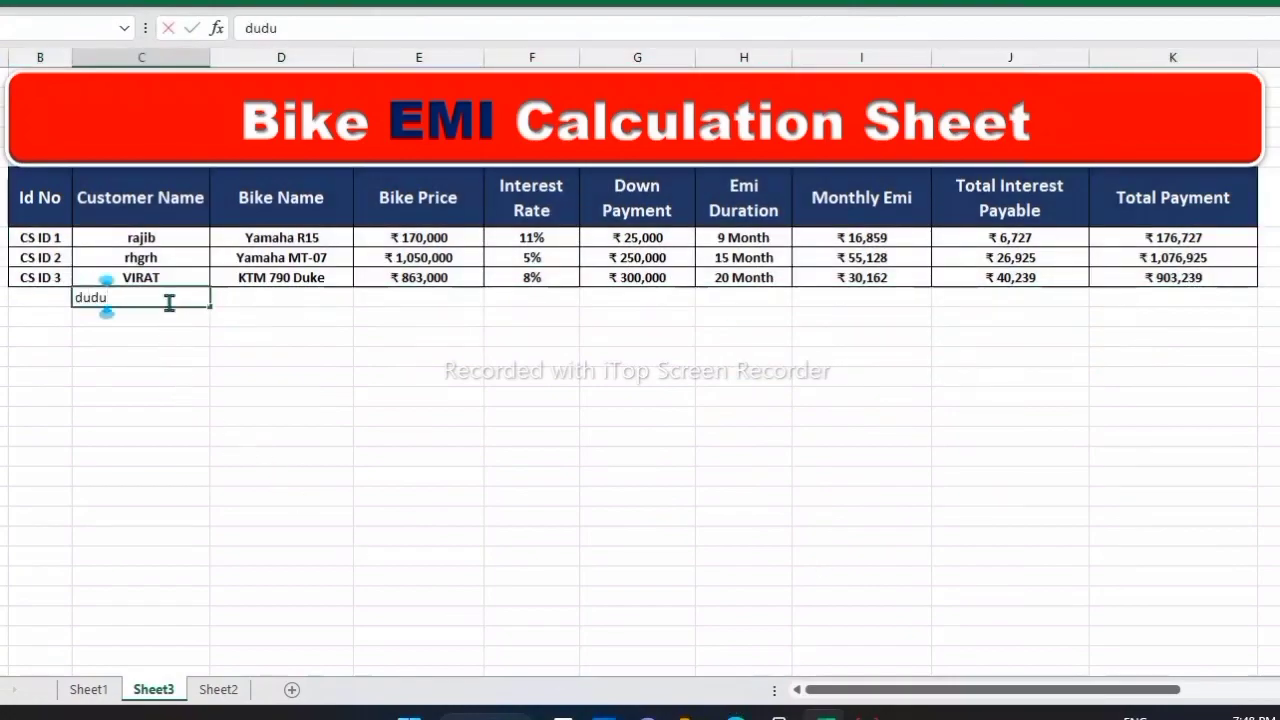
key(Return)
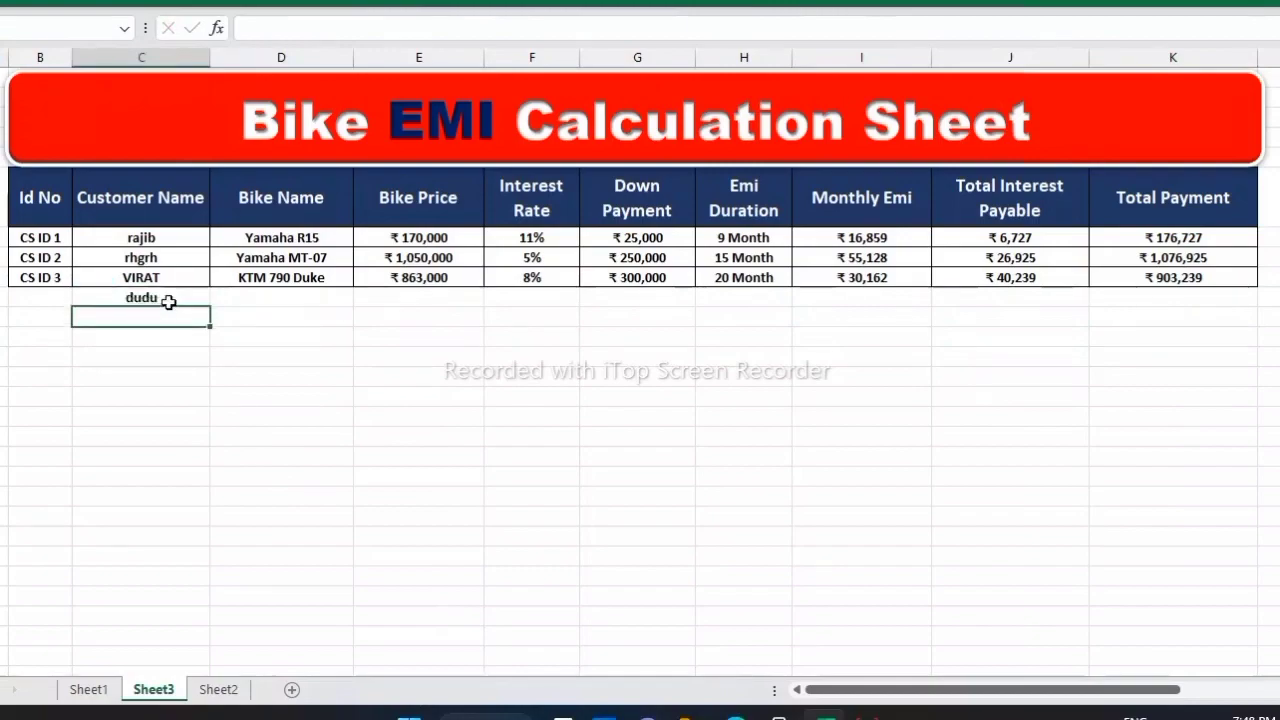
click(168, 302)
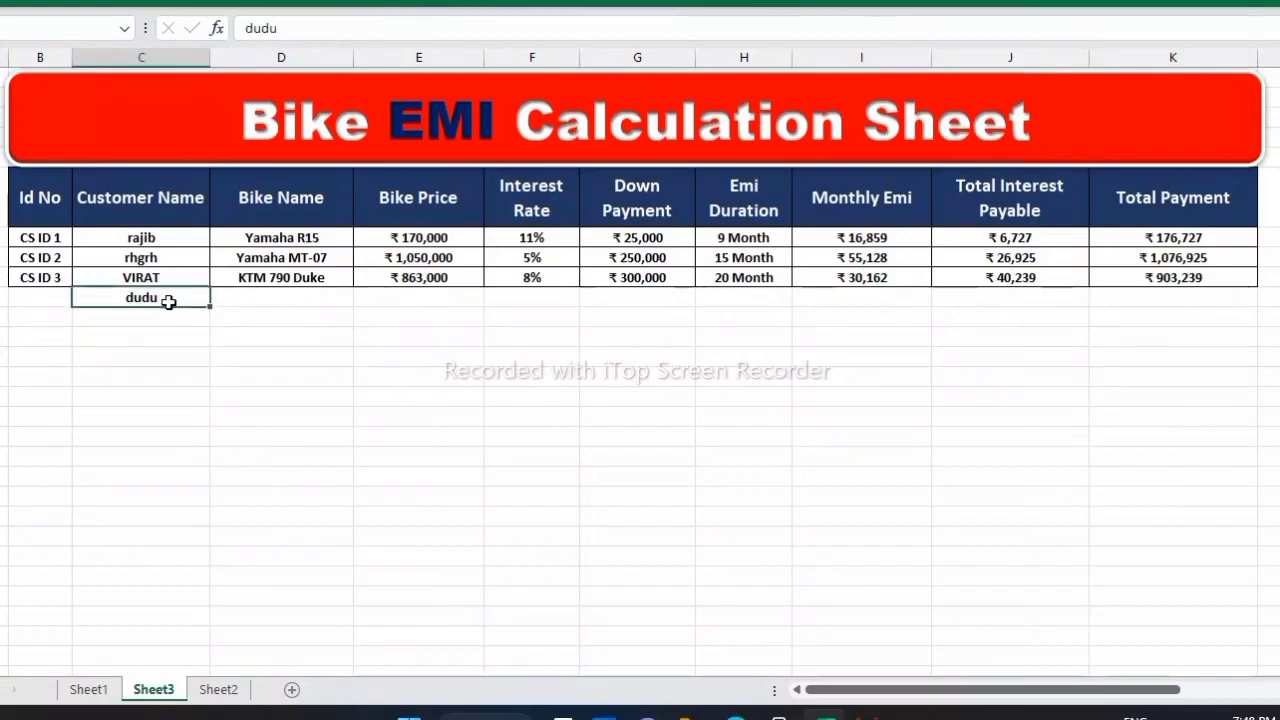
key(Delete)
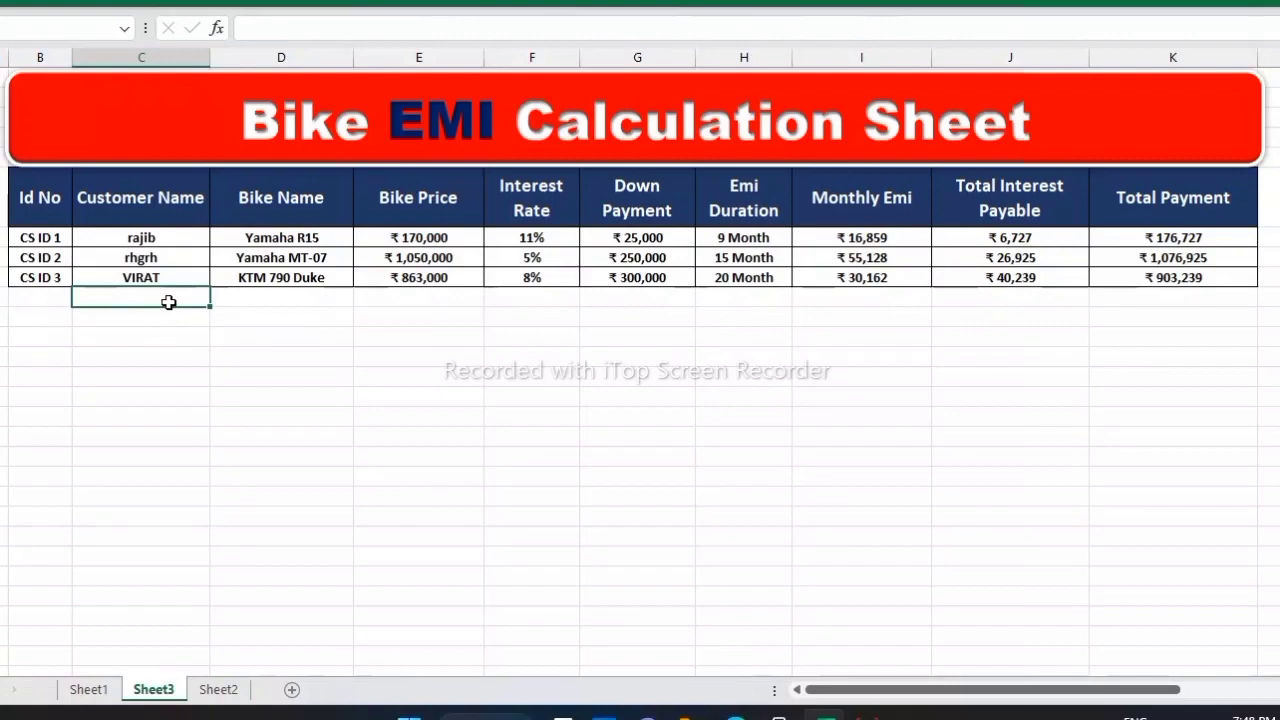
Select B6:K9 from Id No to Total Payment and start Create Table with Ctrl+T
drag(52, 206, 1086, 320)
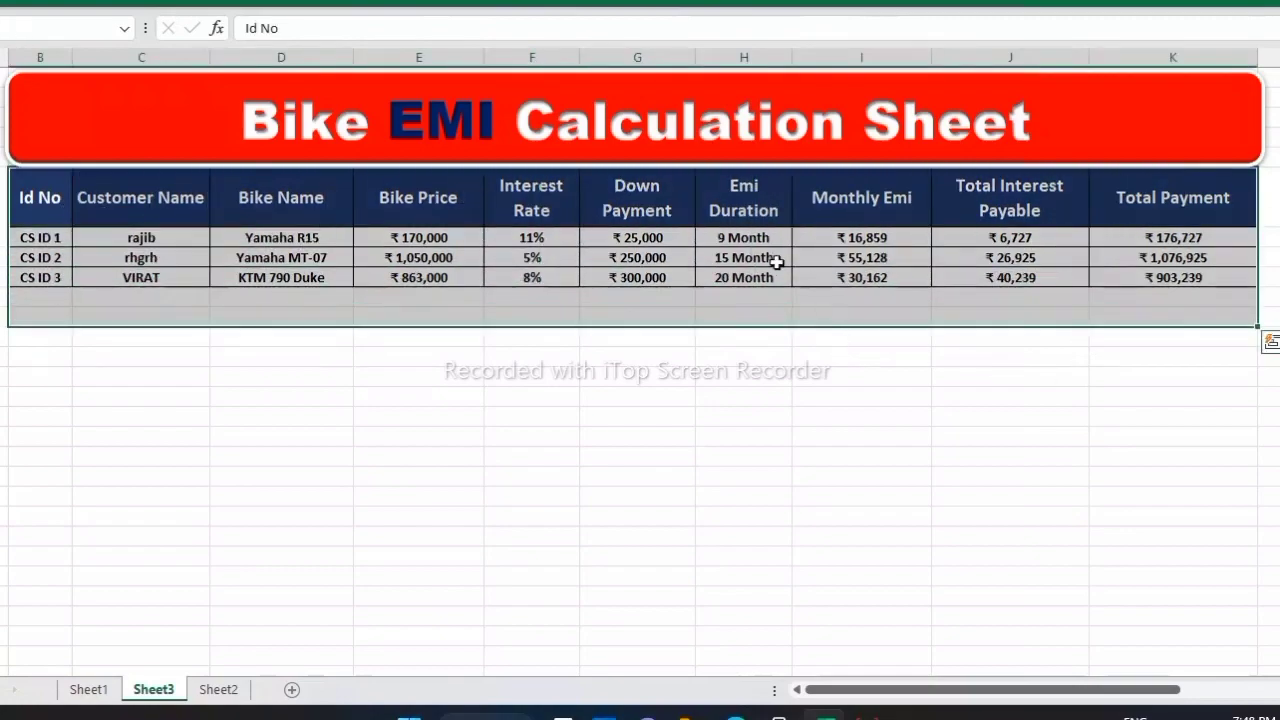
mouse_move(36, 185)
mouse_down()
mouse_move(1212, 294)
mouse_move(1207, 278)
mouse_up()
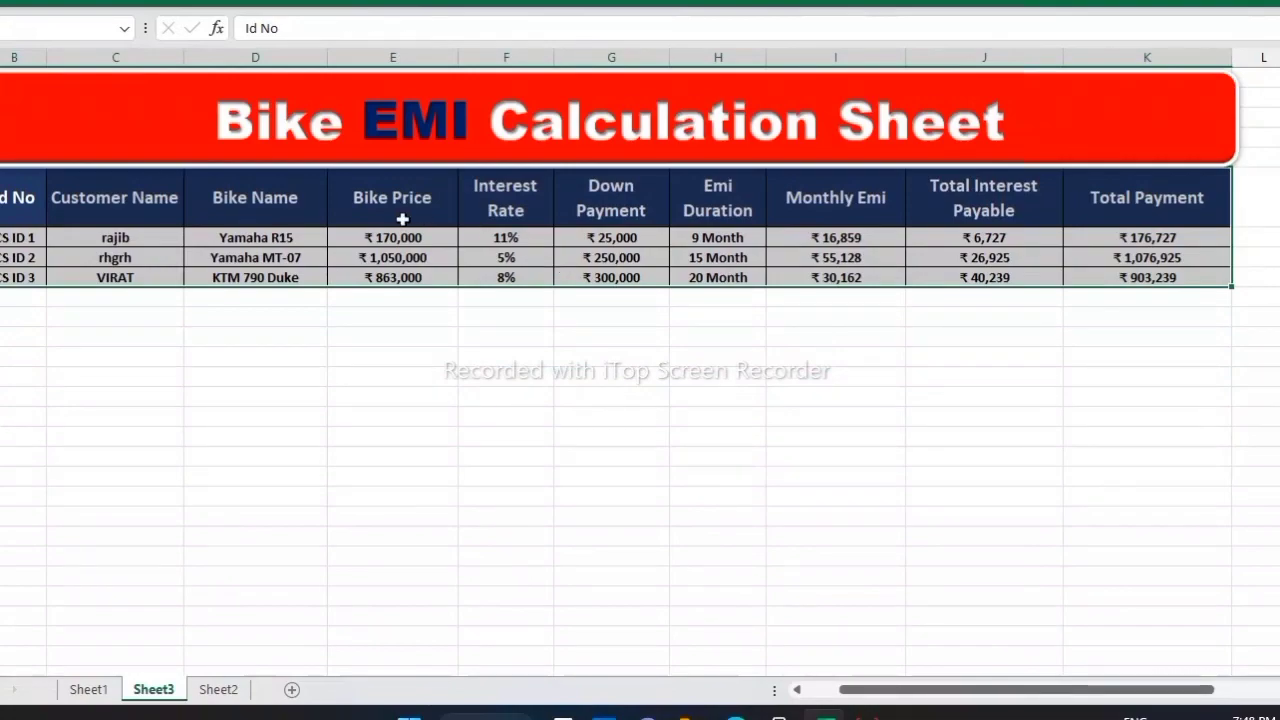
key(ctrl+t)
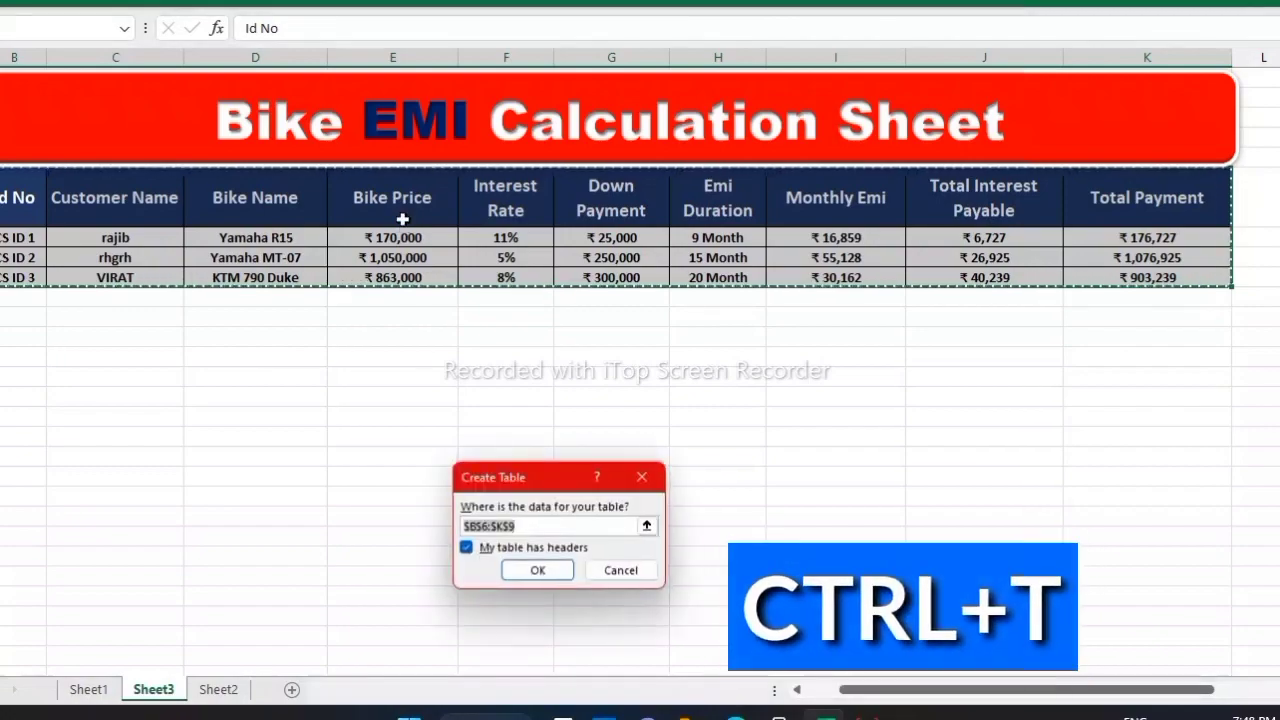
Undo the accidental Column1 table at F16 and convert B6:K9 into a table
click(502, 414)
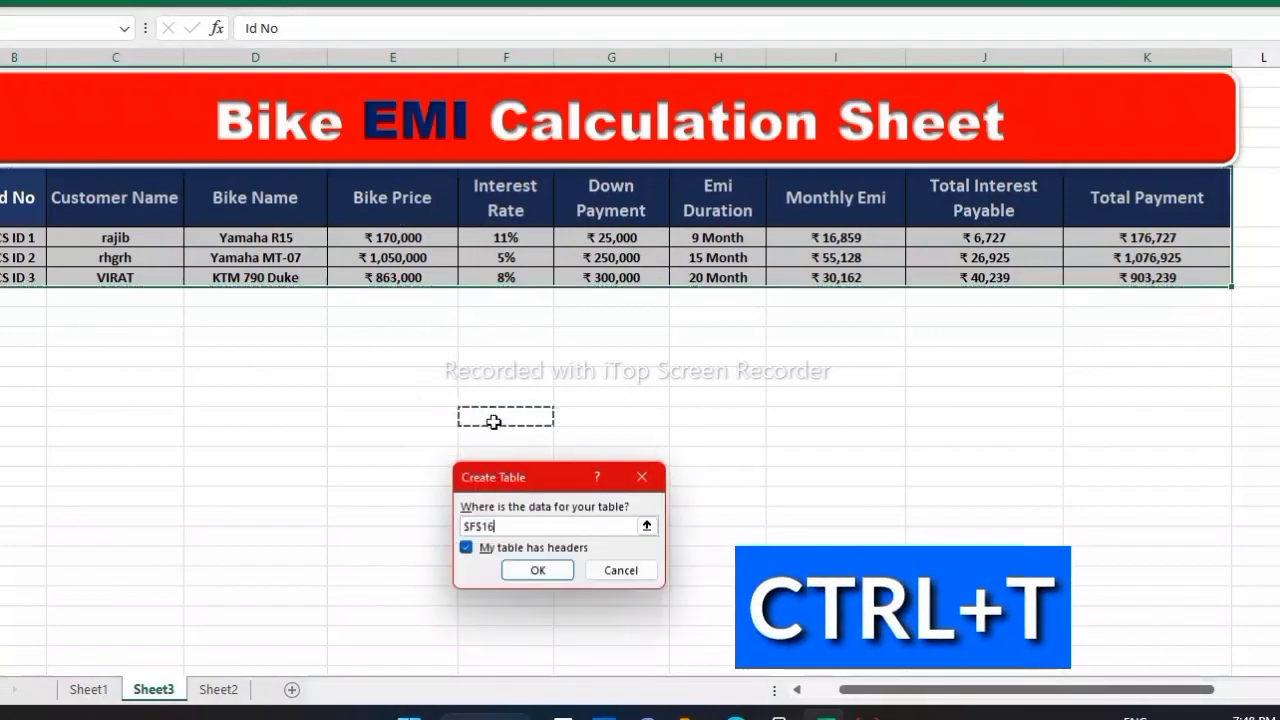
drag(508, 472, 520, 332)
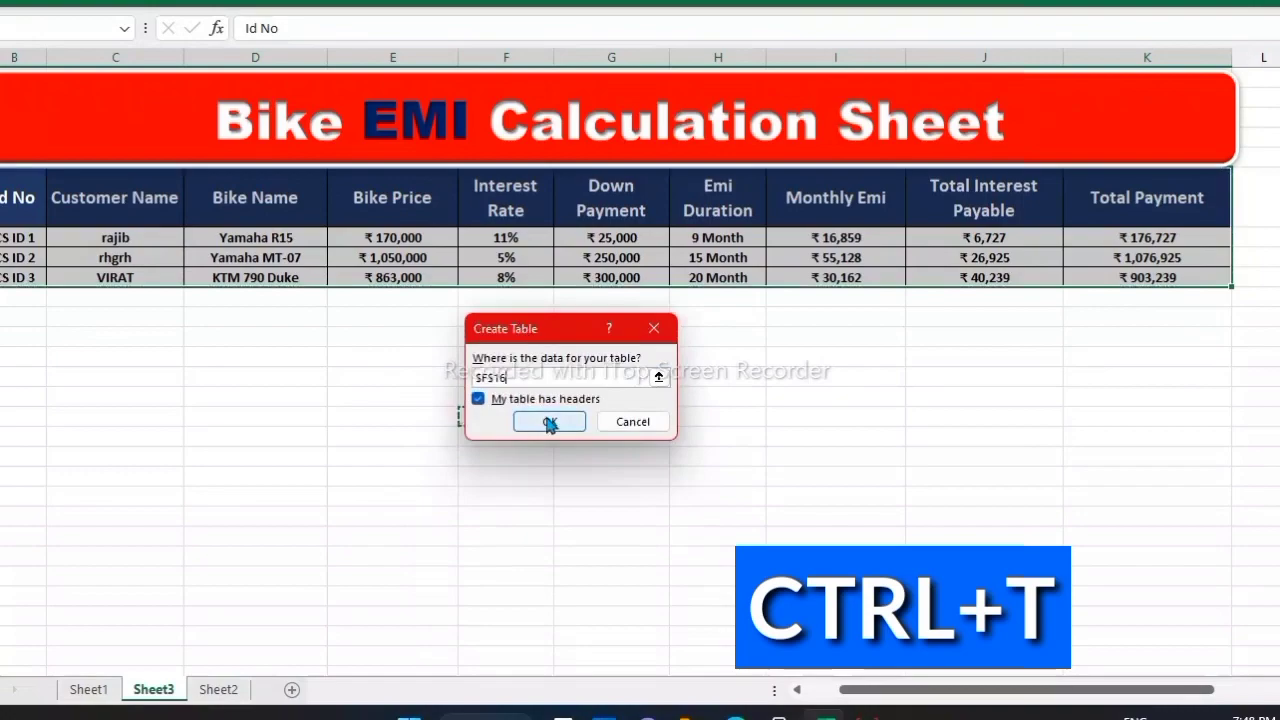
click(548, 421)
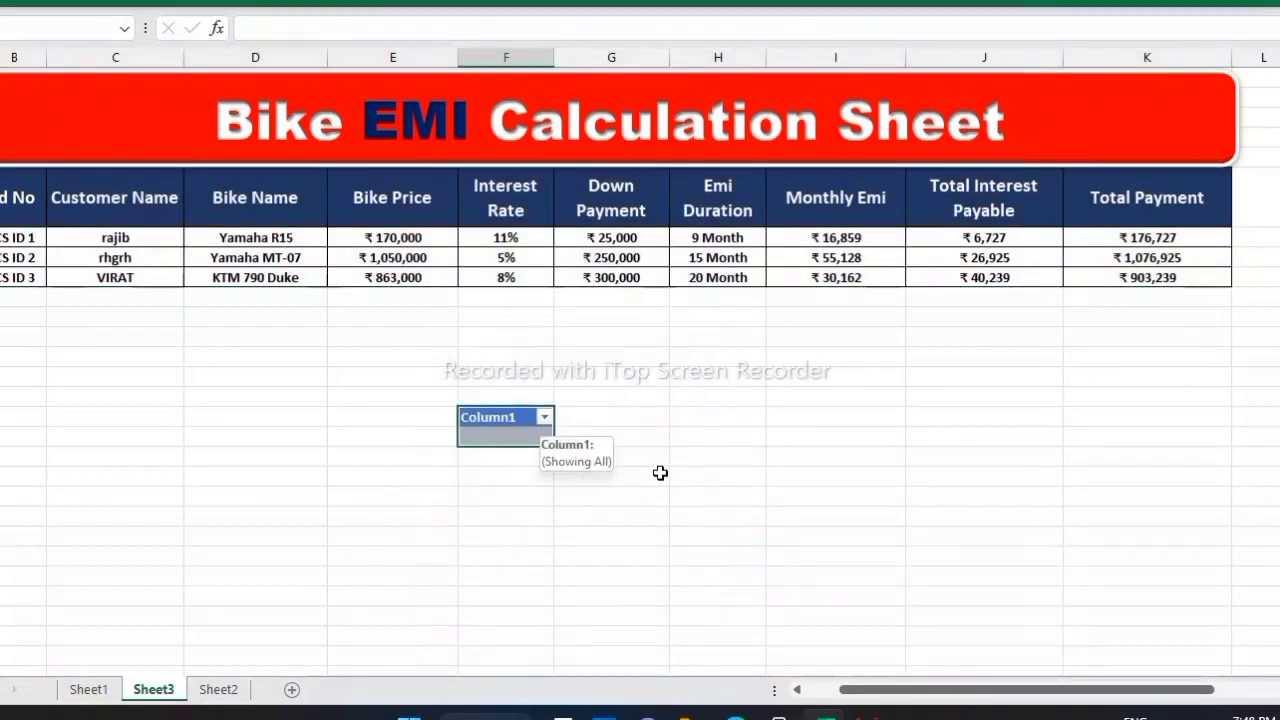
click(623, 457)
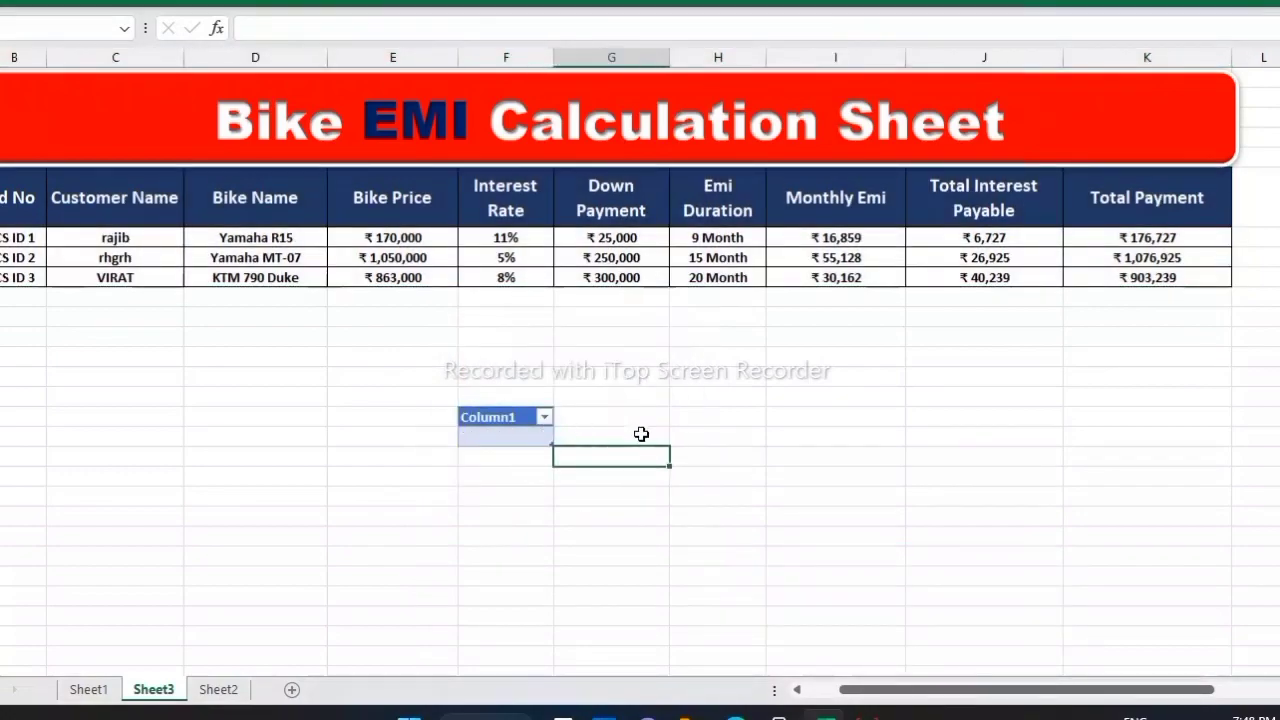
key(ctrl+z)
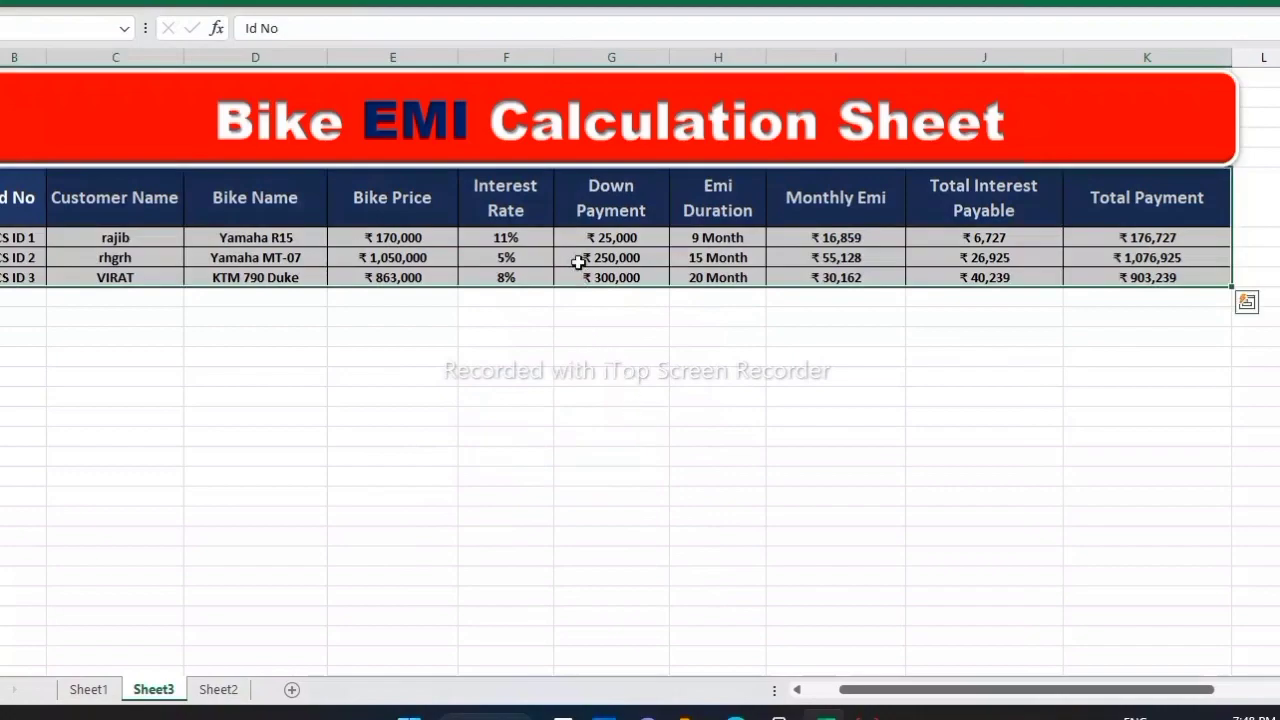
key(ctrl+t)
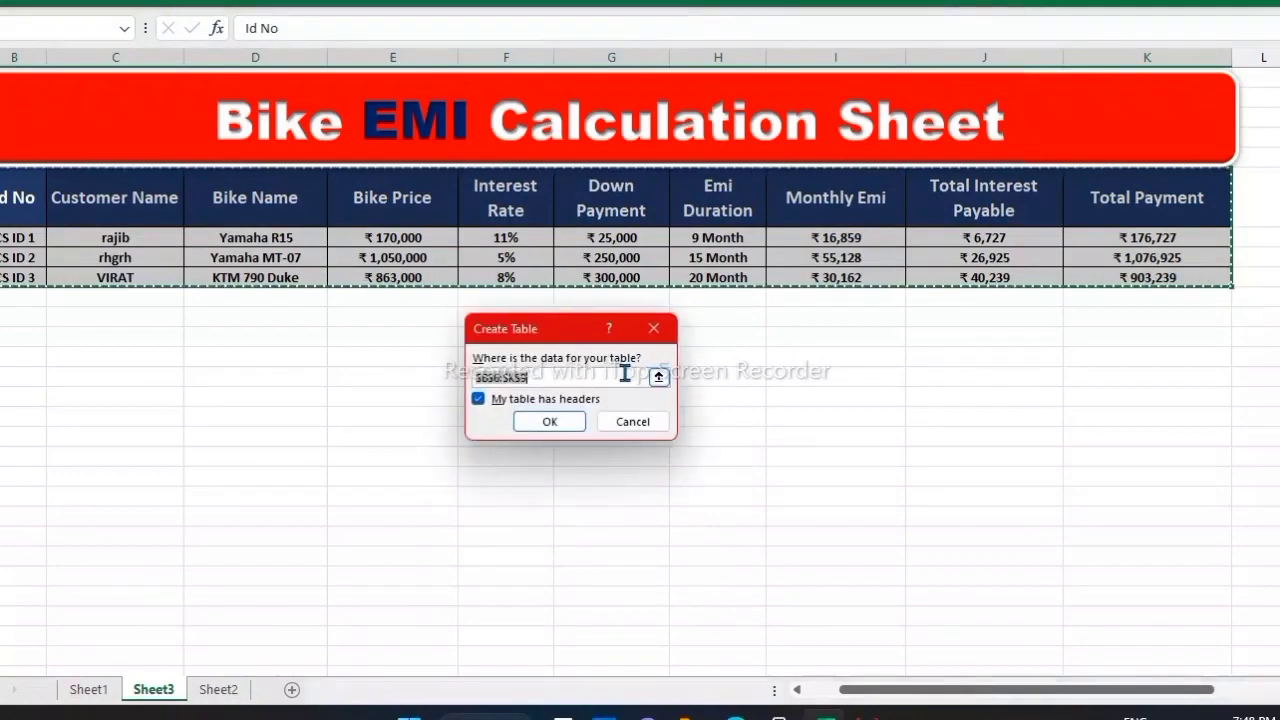
click(553, 422)
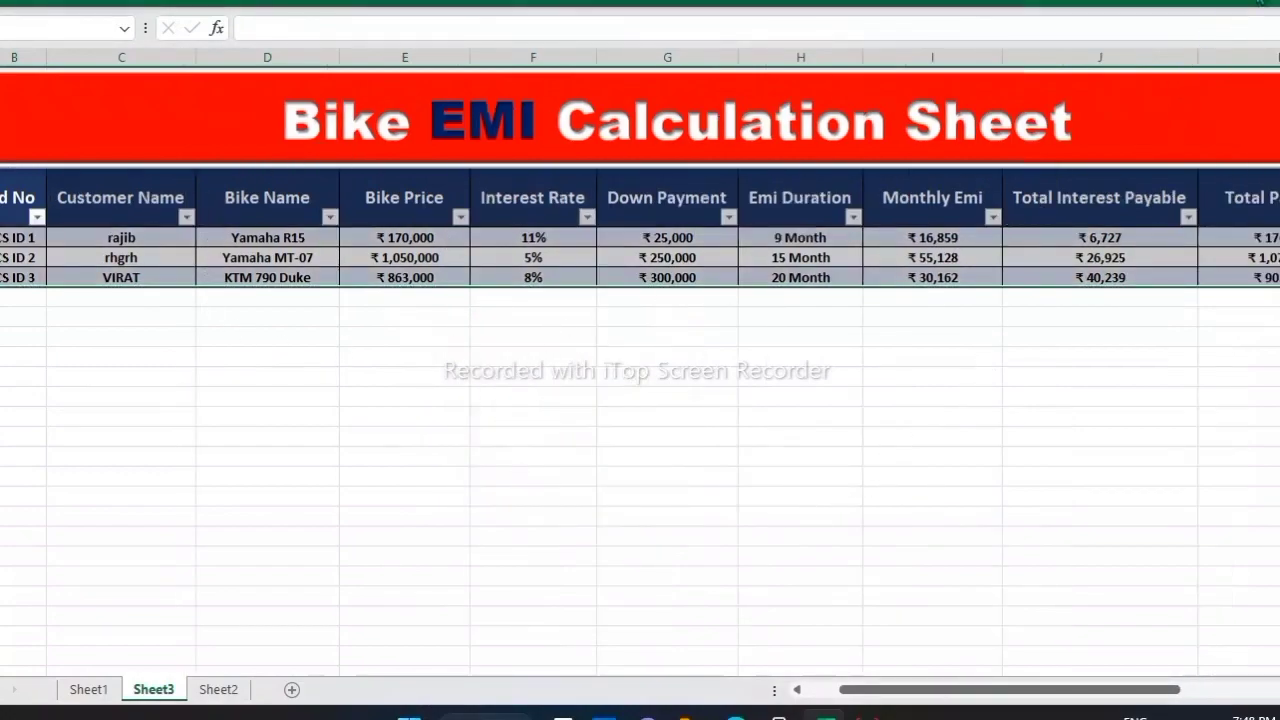
Hide the table's filter buttons and narrow the Total Interest Payable and Down Payment columns
click(1242, 14)
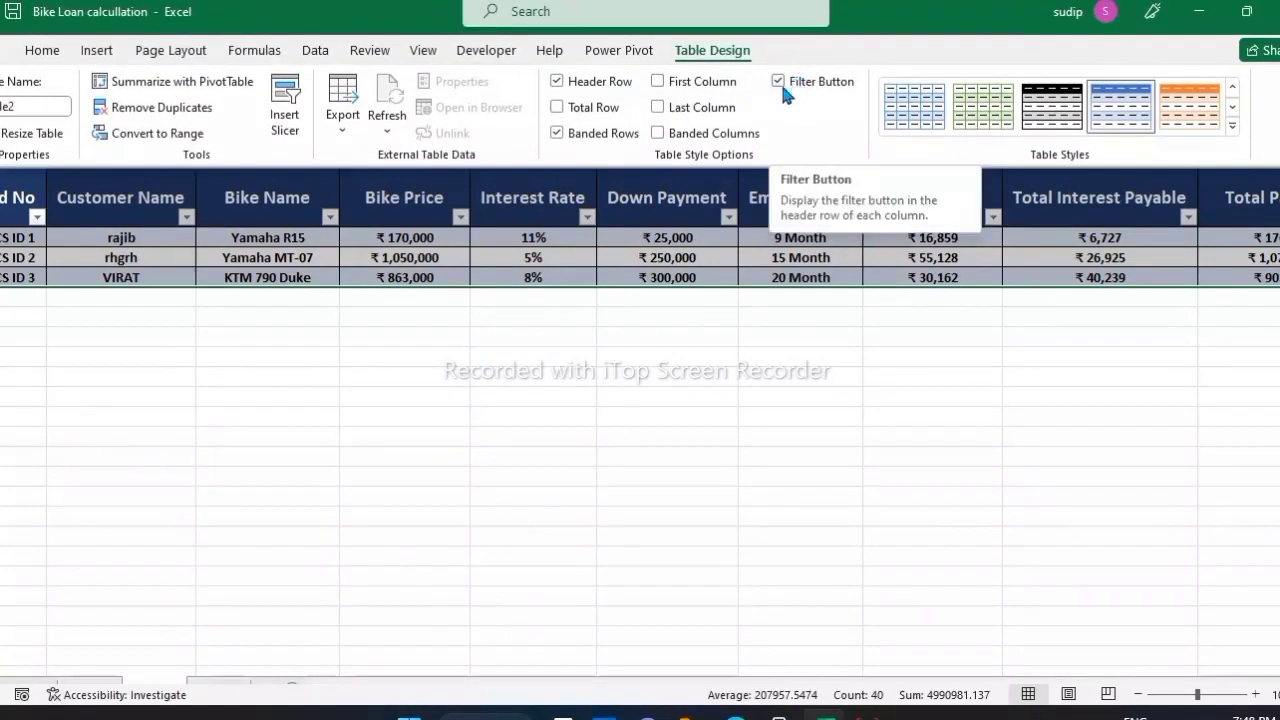
click(779, 83)
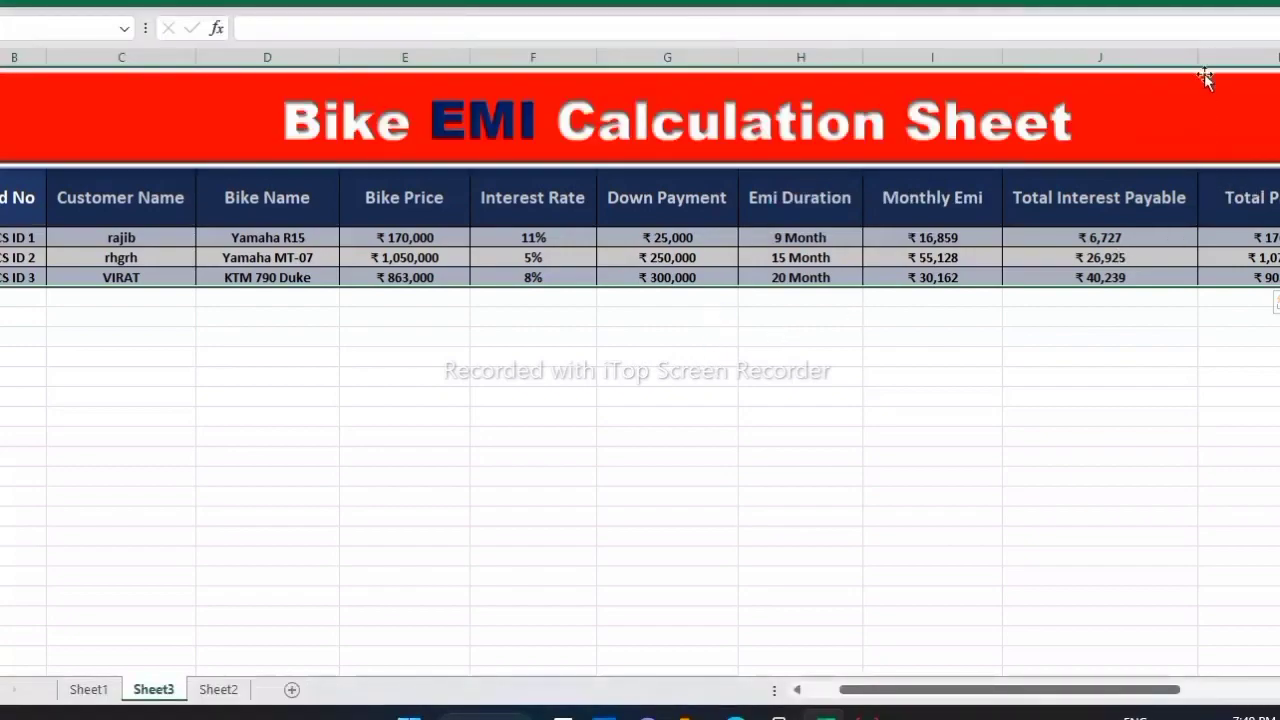
drag(1197, 57, 1141, 73)
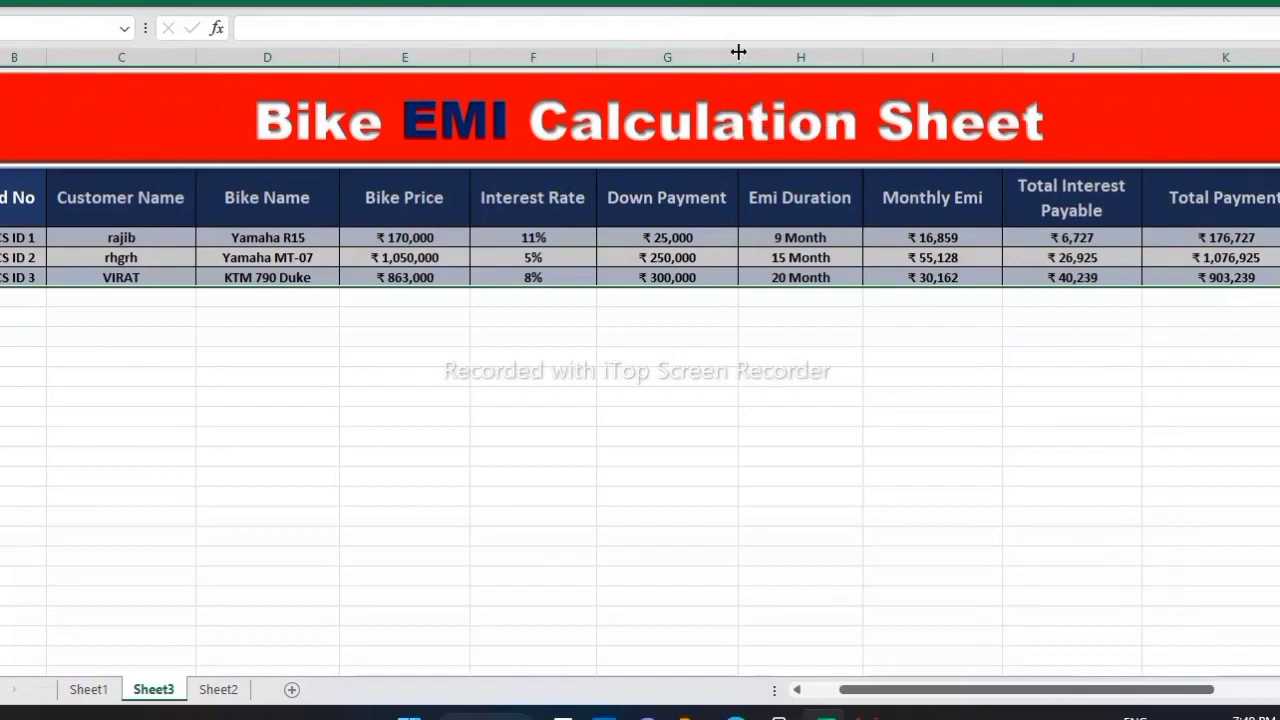
drag(738, 52, 722, 52)
click(606, 451)
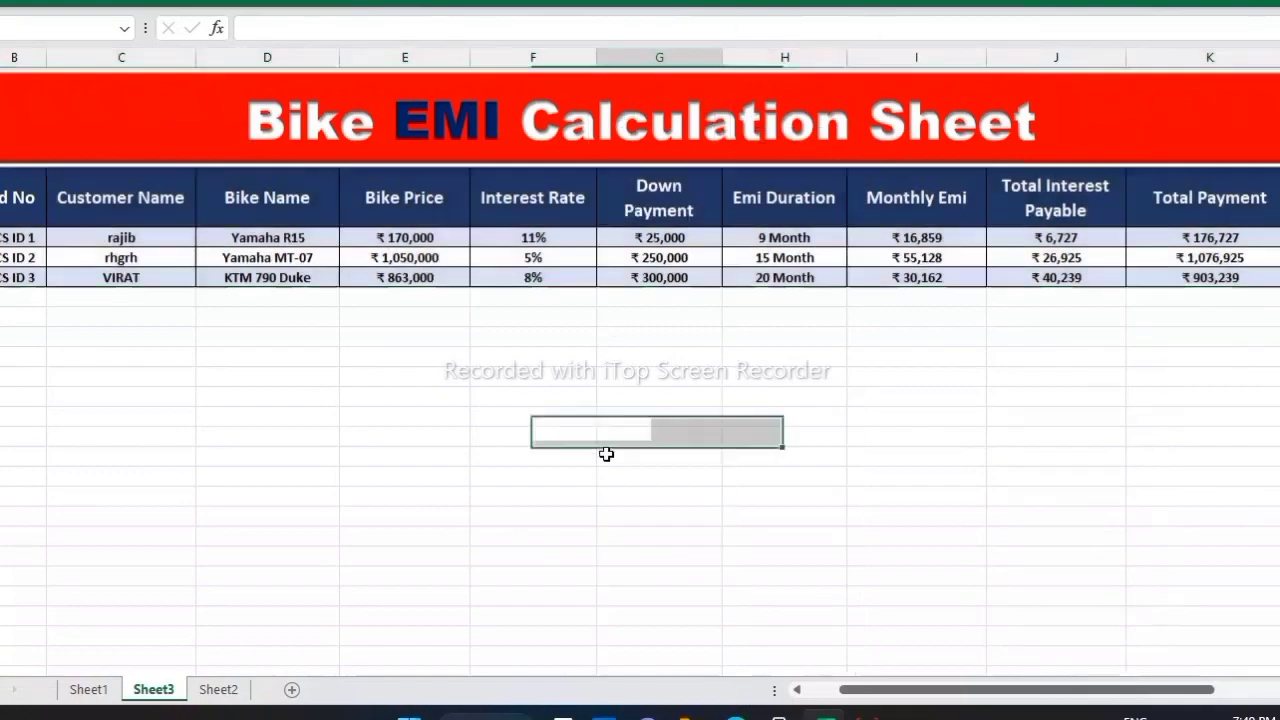
Start a fourth customer row with a customer name and Ducati 821 as the bike
click(120, 296)
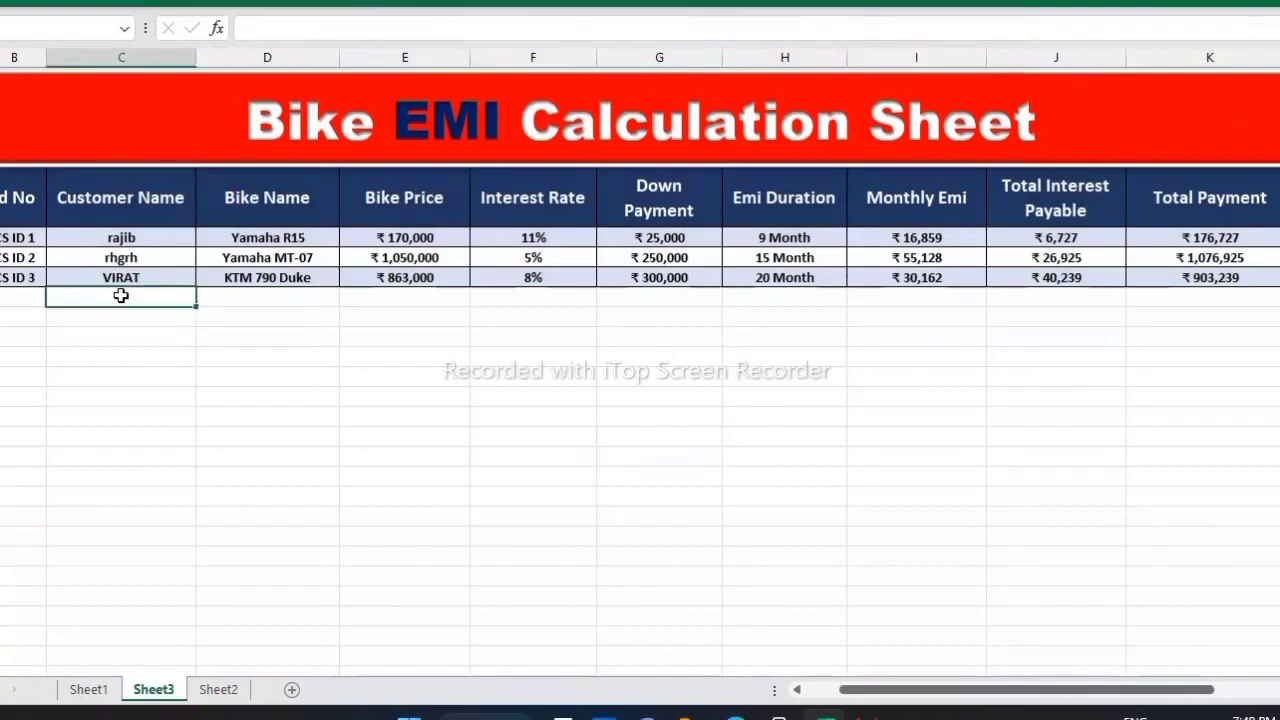
text(viru)
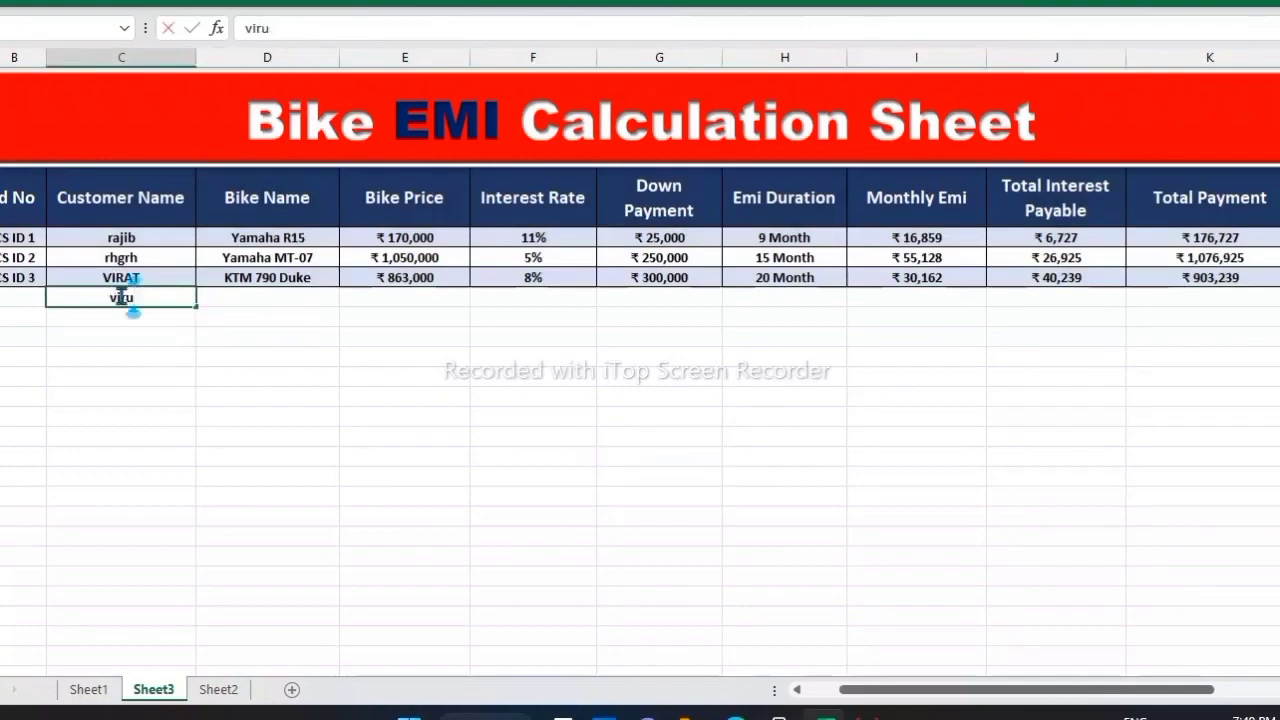
key(Return)
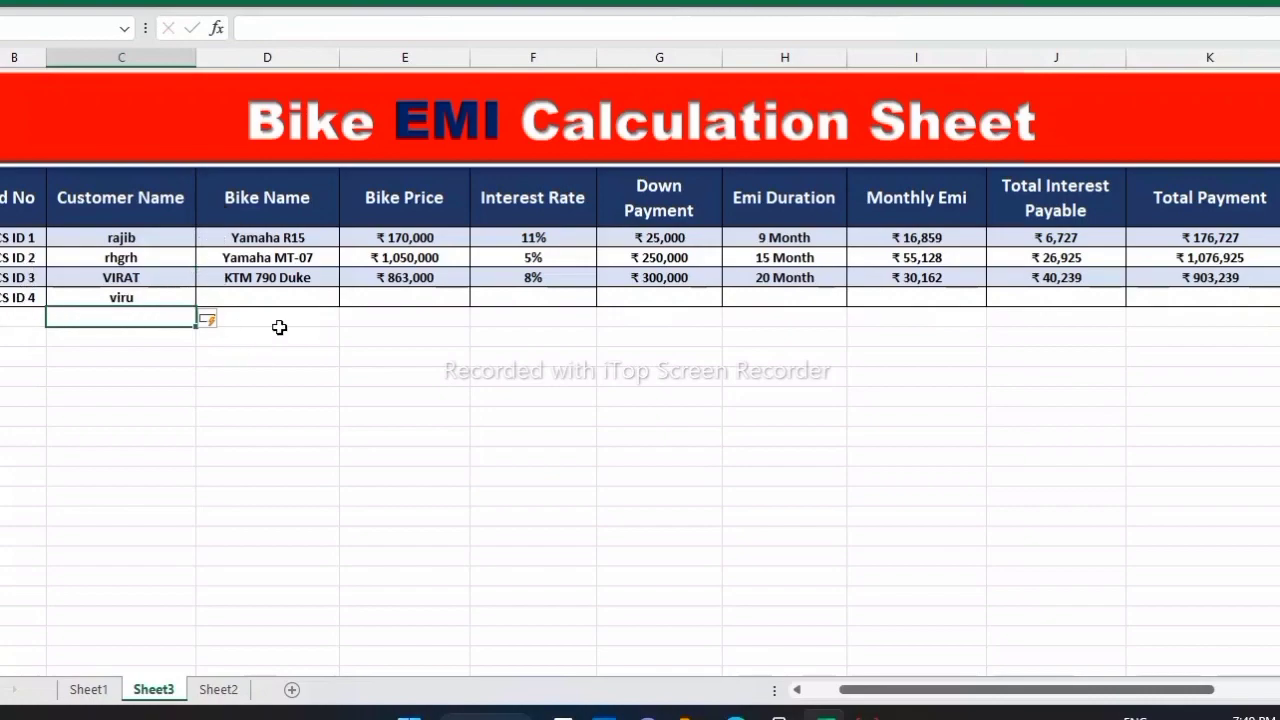
click(303, 296)
click(347, 299)
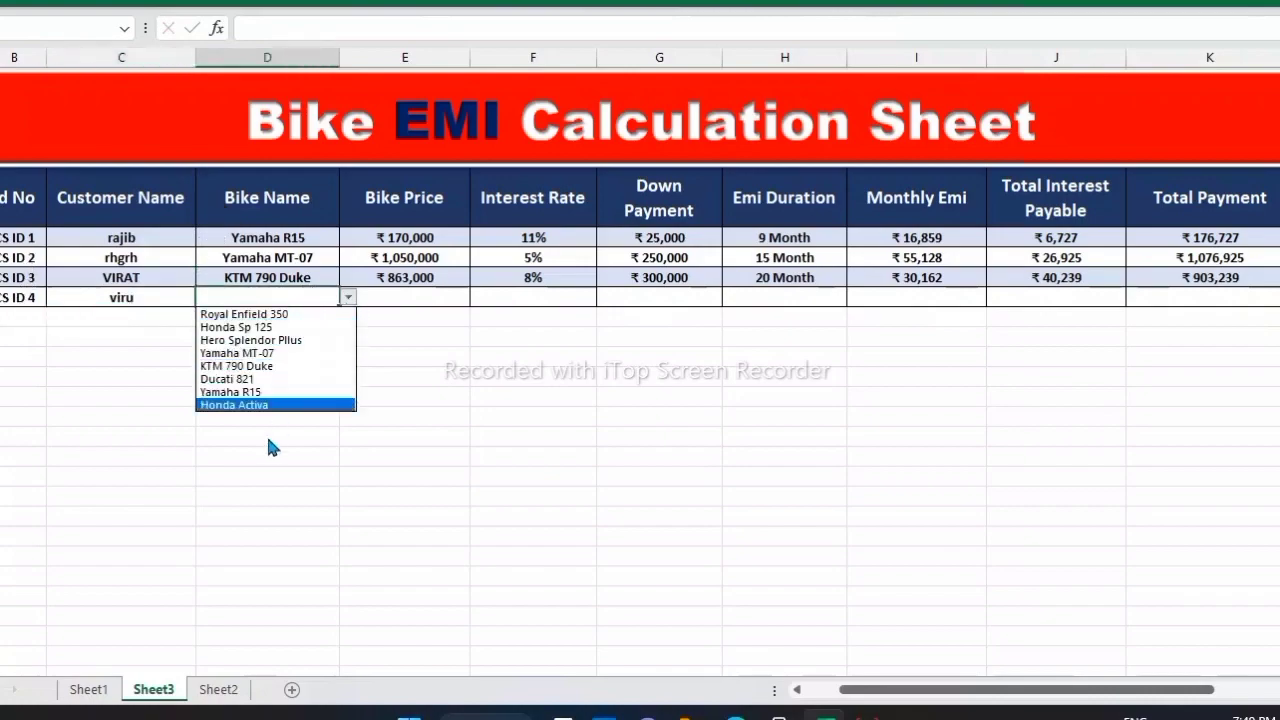
click(293, 381)
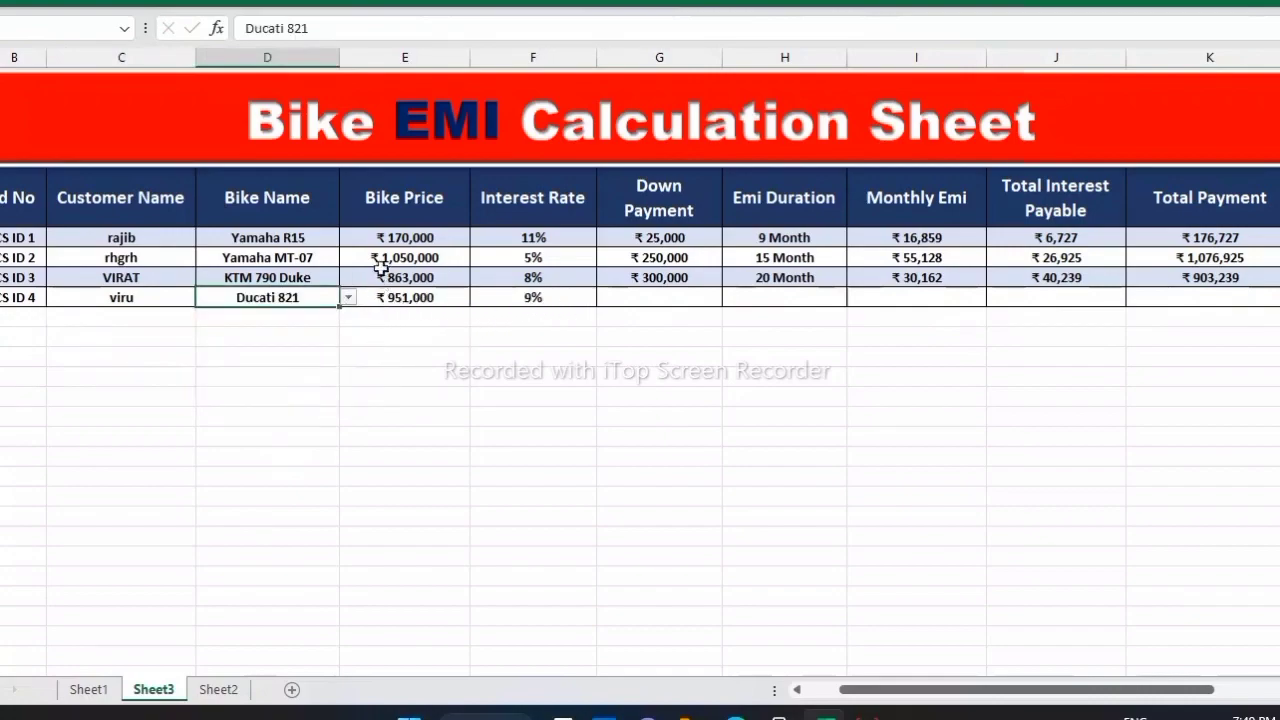
Enter a 450,000 down payment and a 30-month EMI duration for row 4
click(611, 302)
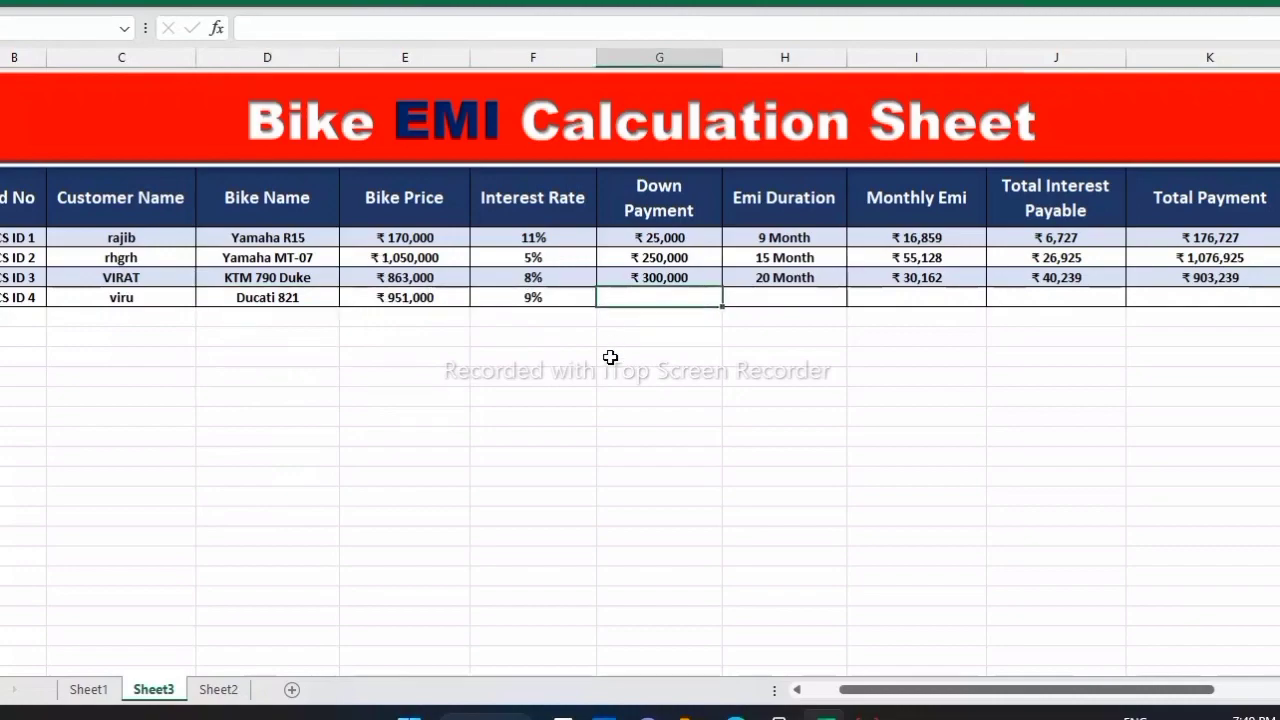
text(450,00)
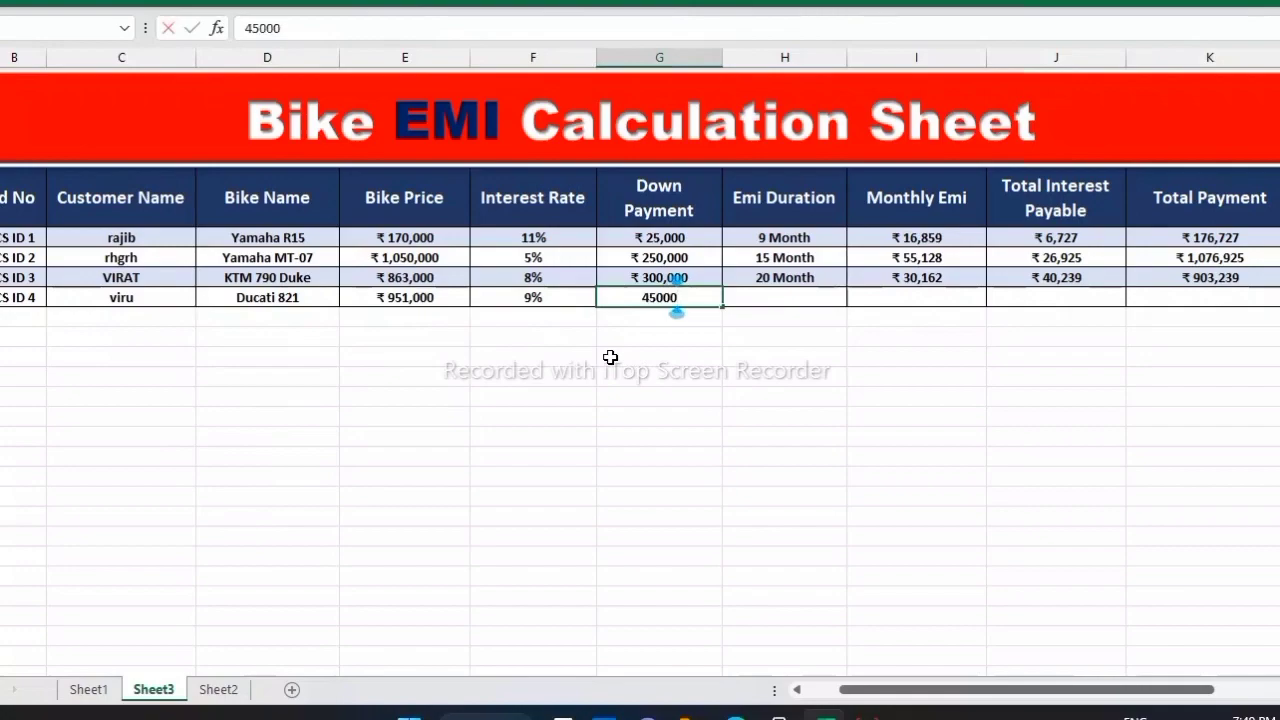
text(0)
key(Return)
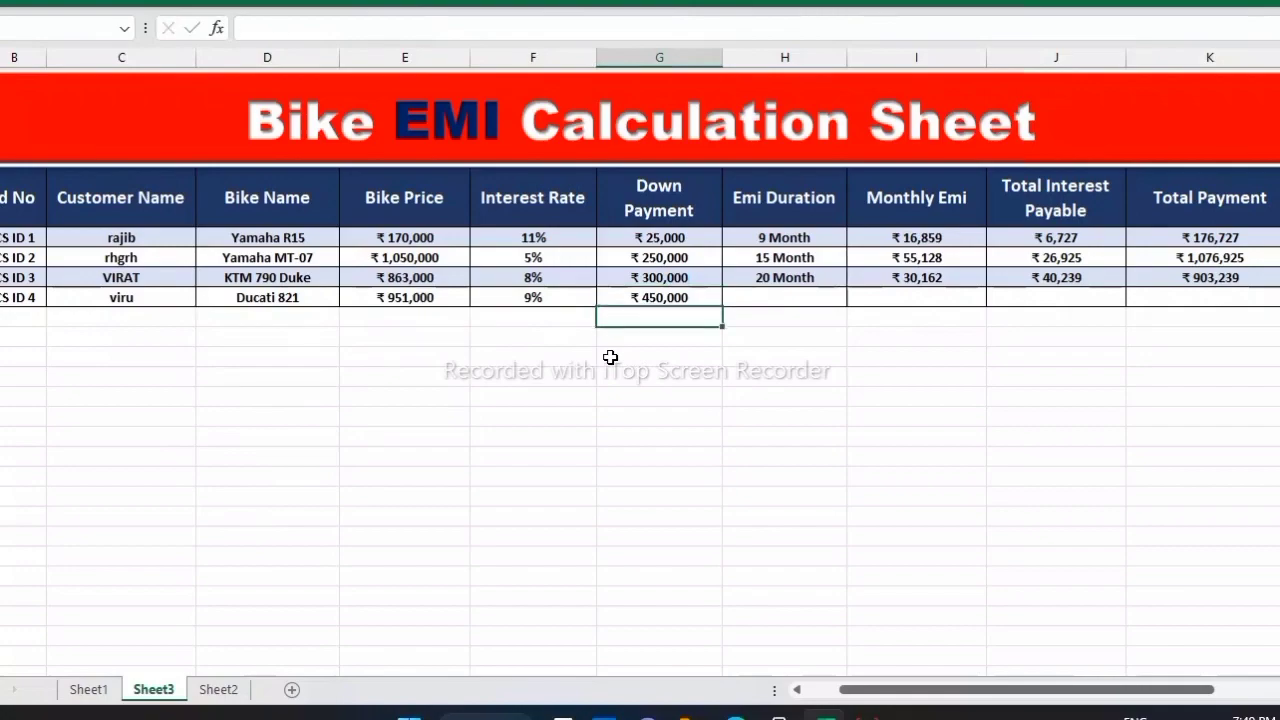
click(778, 298)
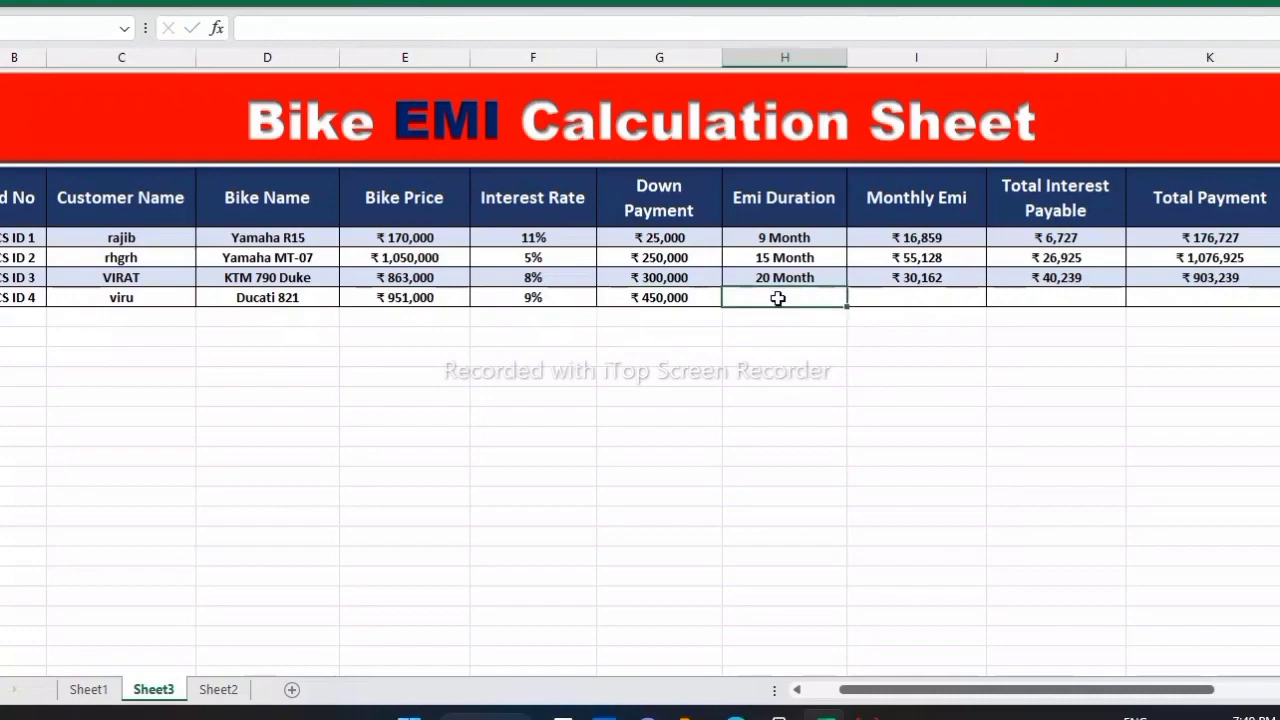
double_click(778, 298)
text(30)
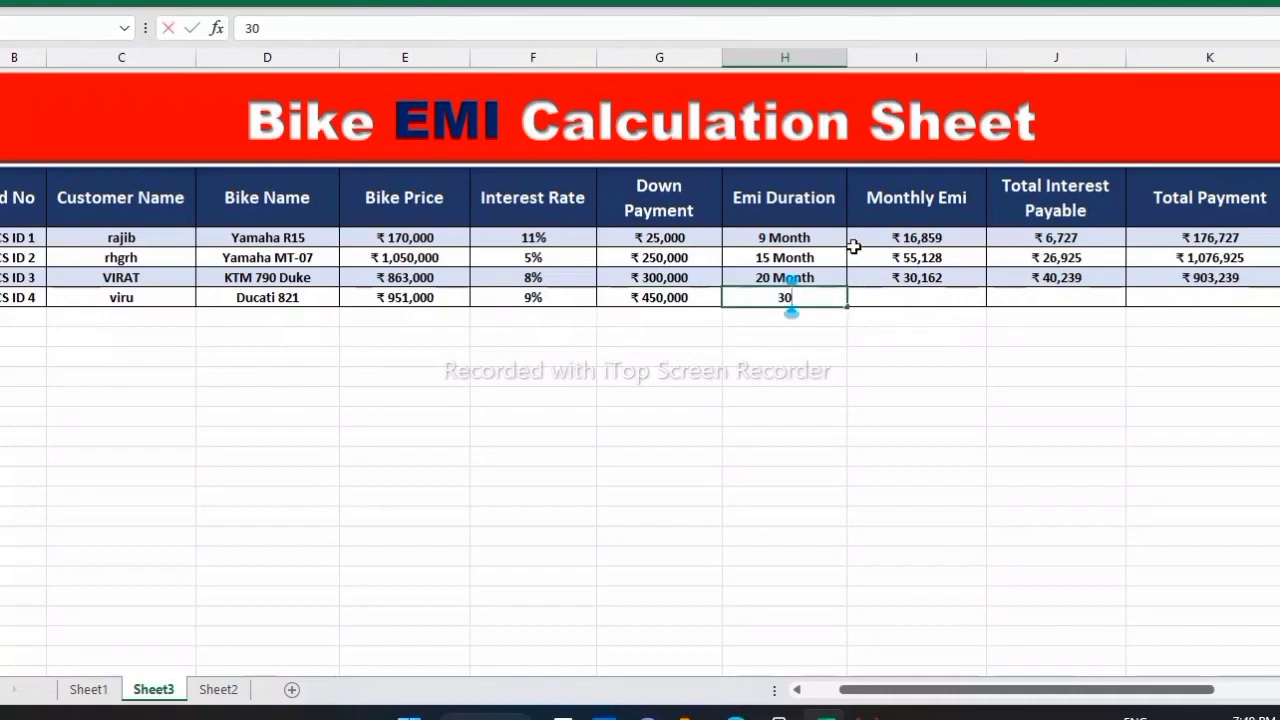
key(Return)
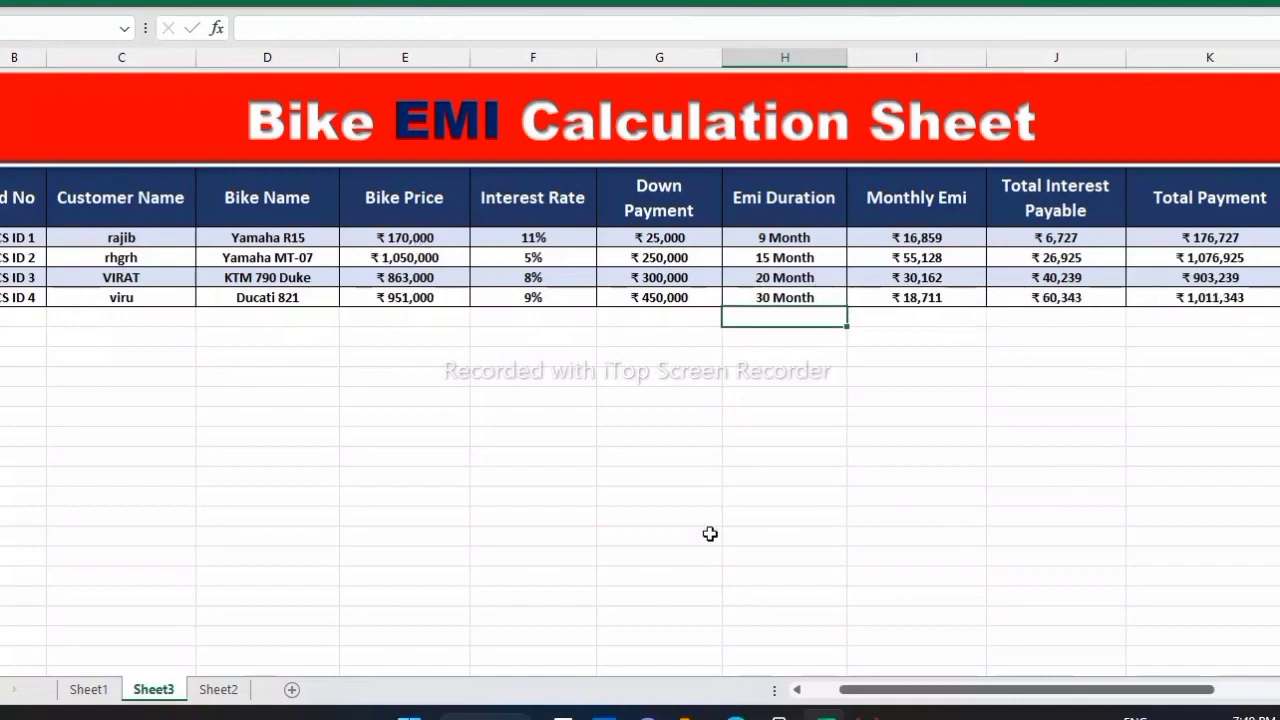
click(65, 318)
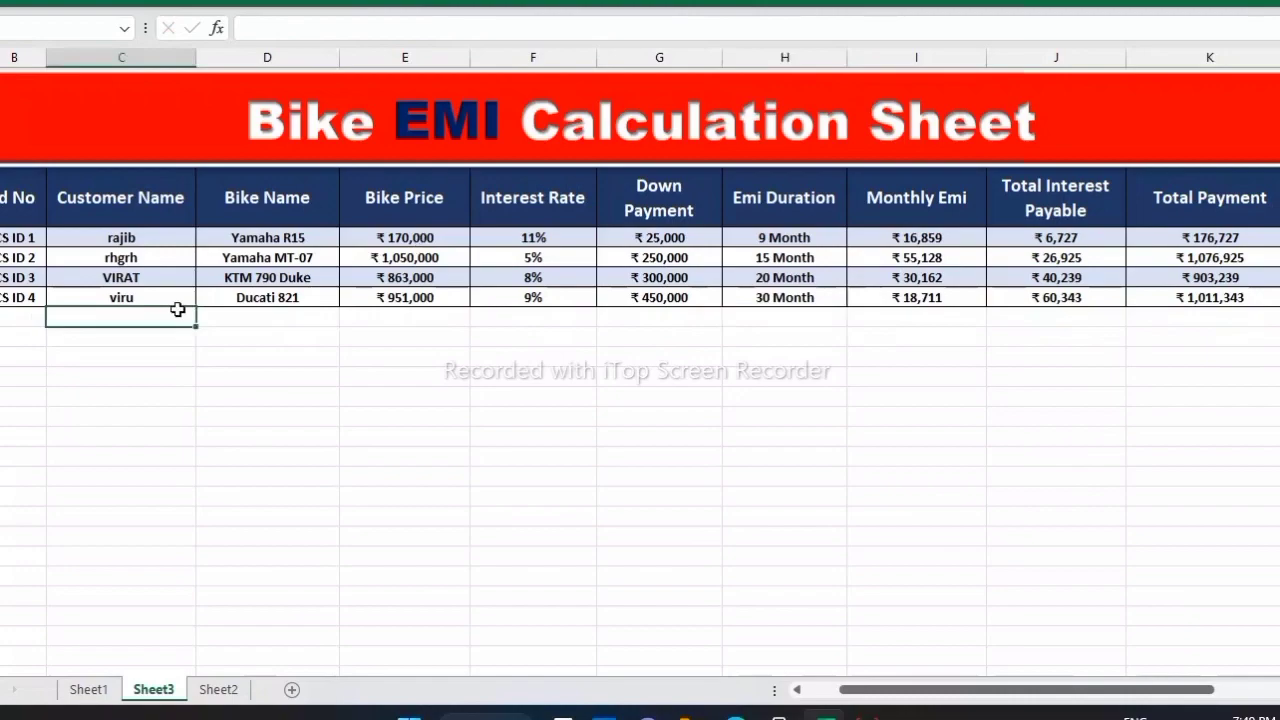
Add a fifth customer name and choose Yamaha MT-07 as that customer's bike
text(y)
text(uvi)
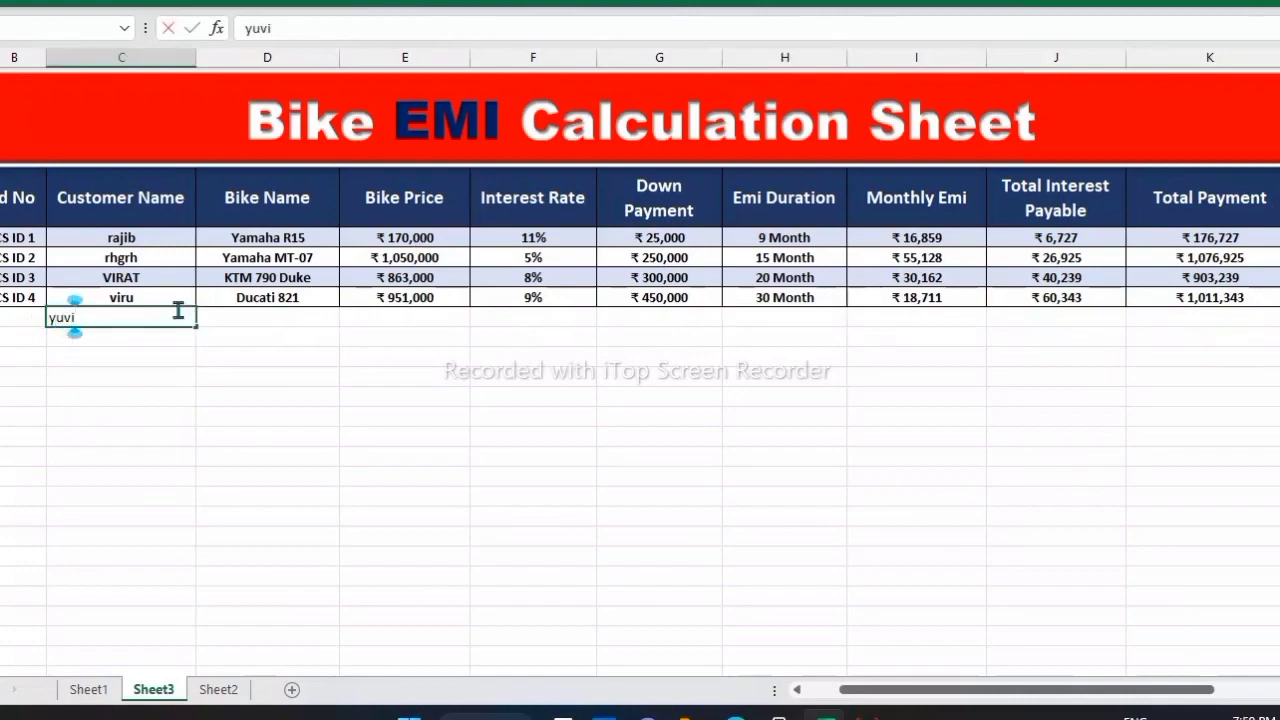
key(Return)
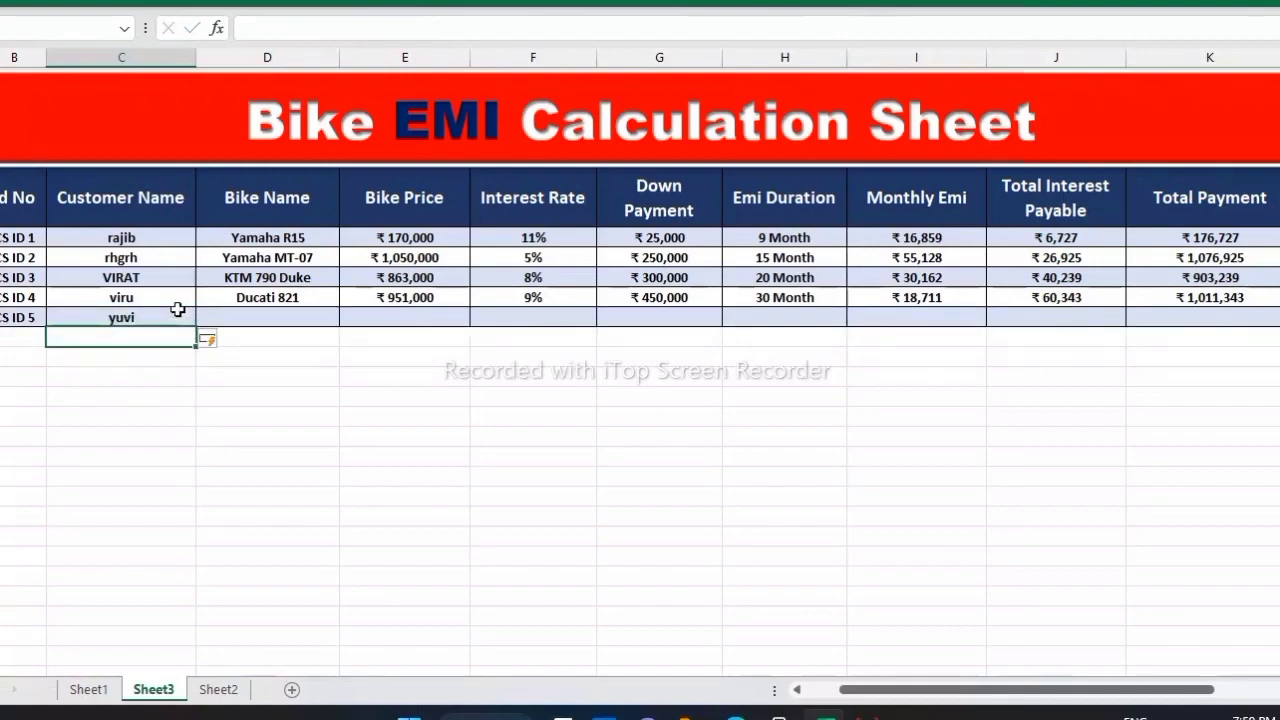
click(283, 314)
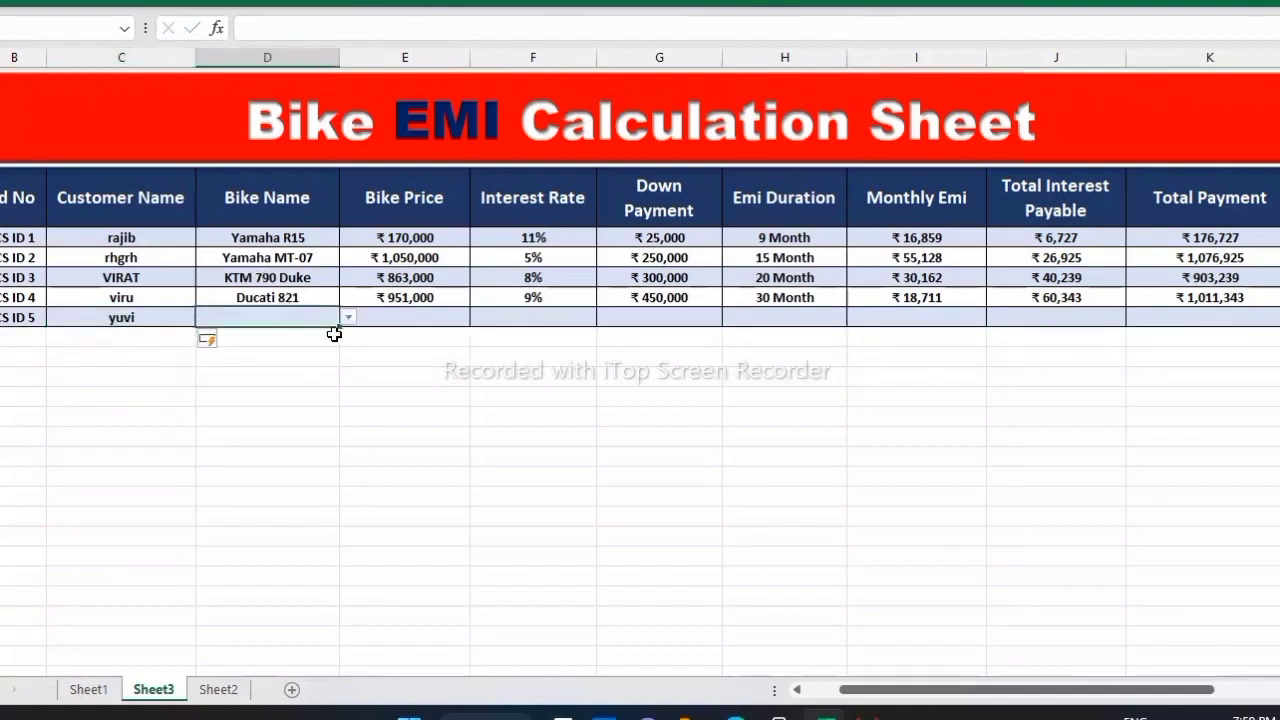
click(348, 317)
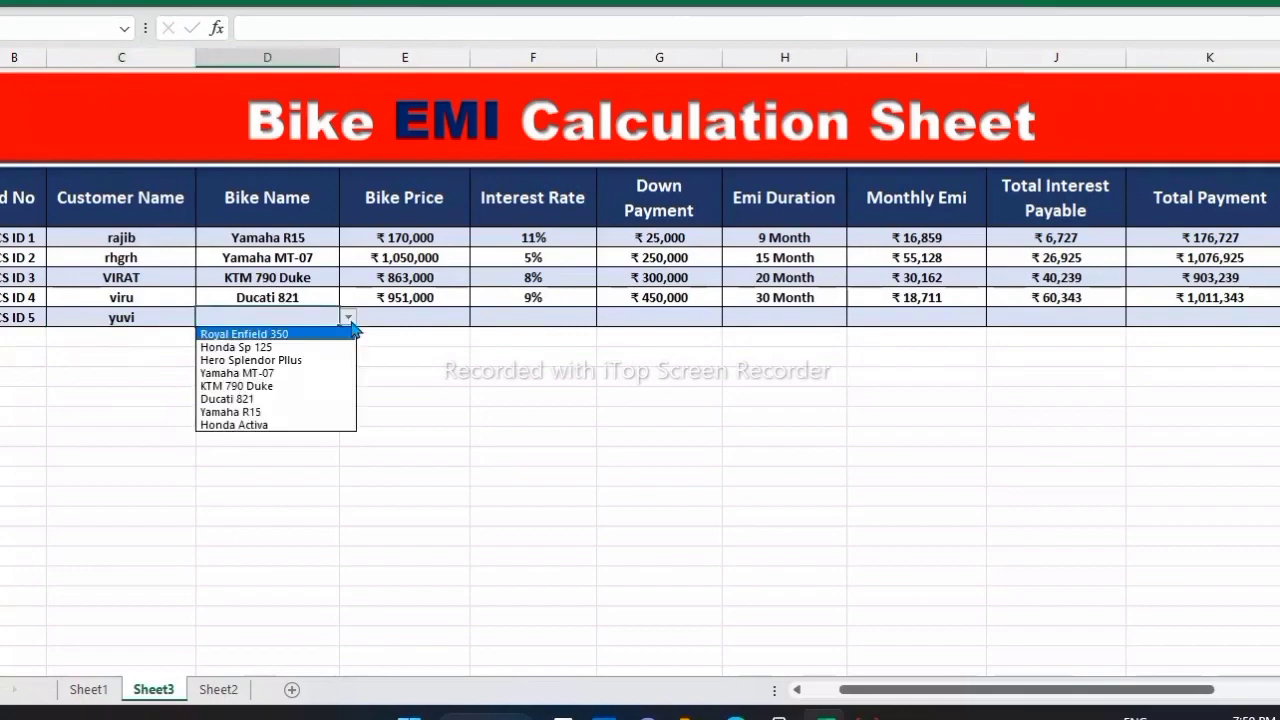
click(274, 374)
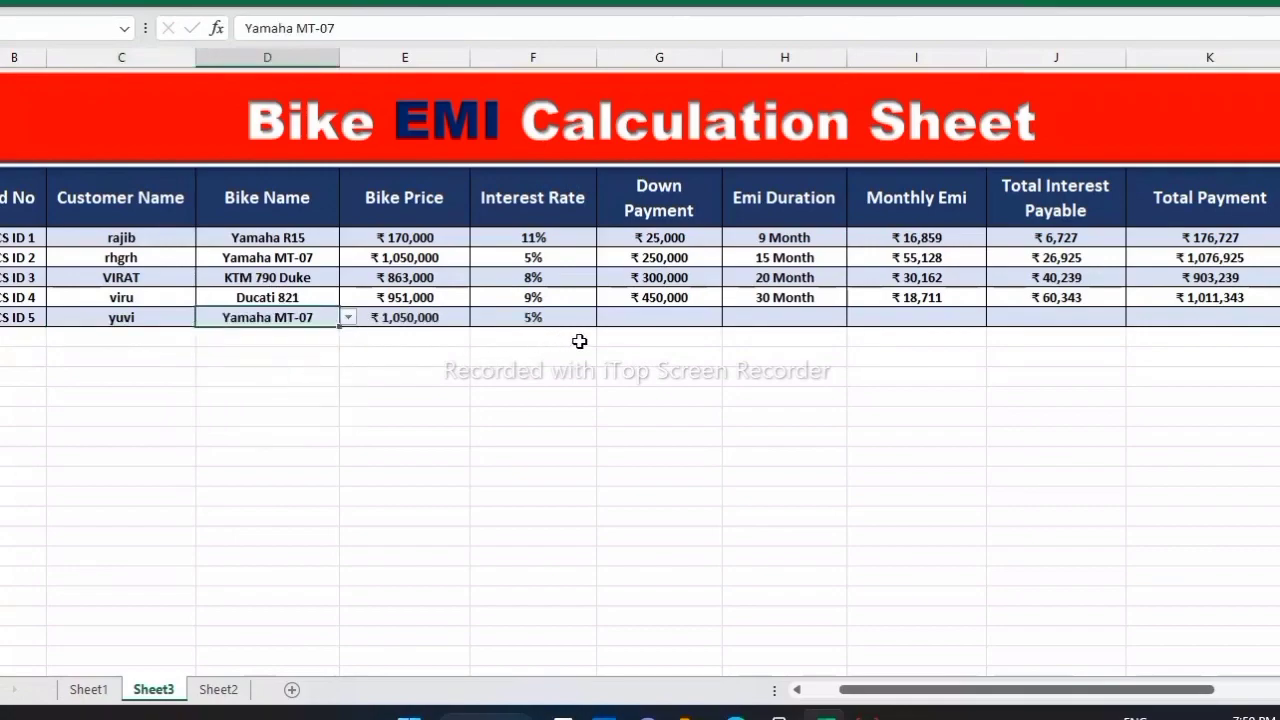
Enter a 120000 down payment and a 25-month EMI duration for row 5
key(ctrl+a)
click(660, 320)
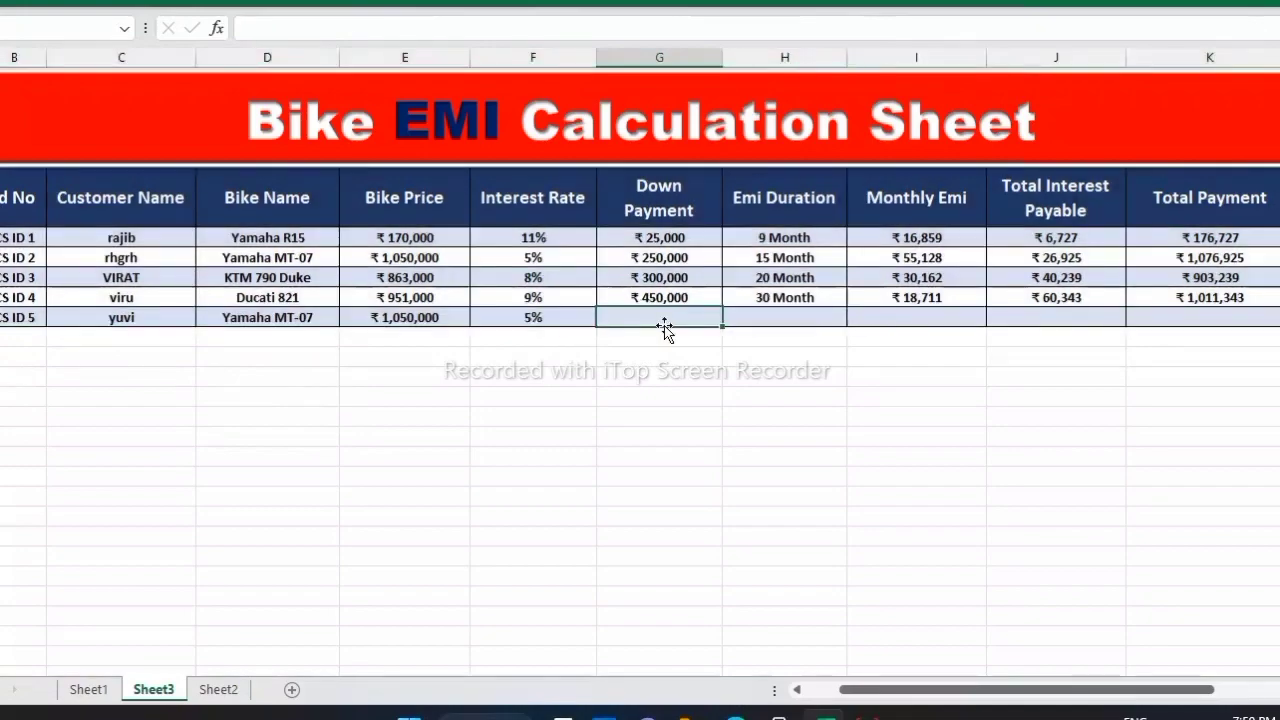
text(12)
text(0000)
click(666, 326)
key(Return)
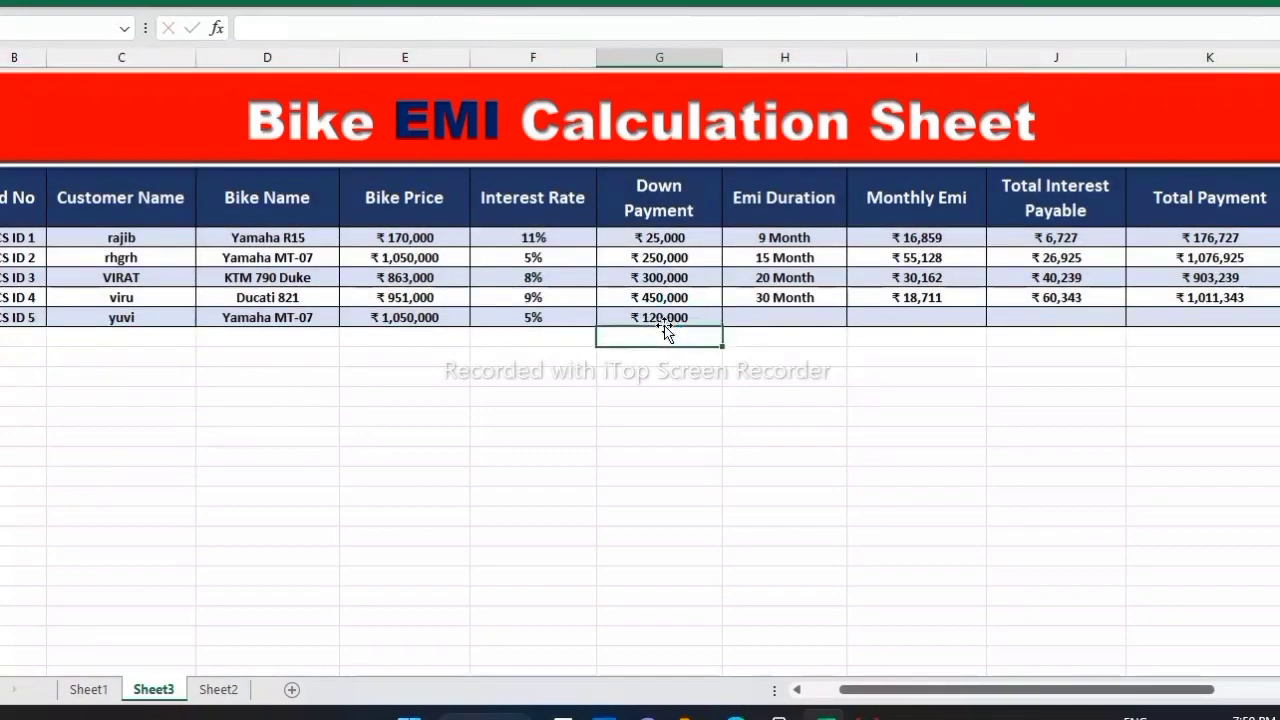
click(781, 325)
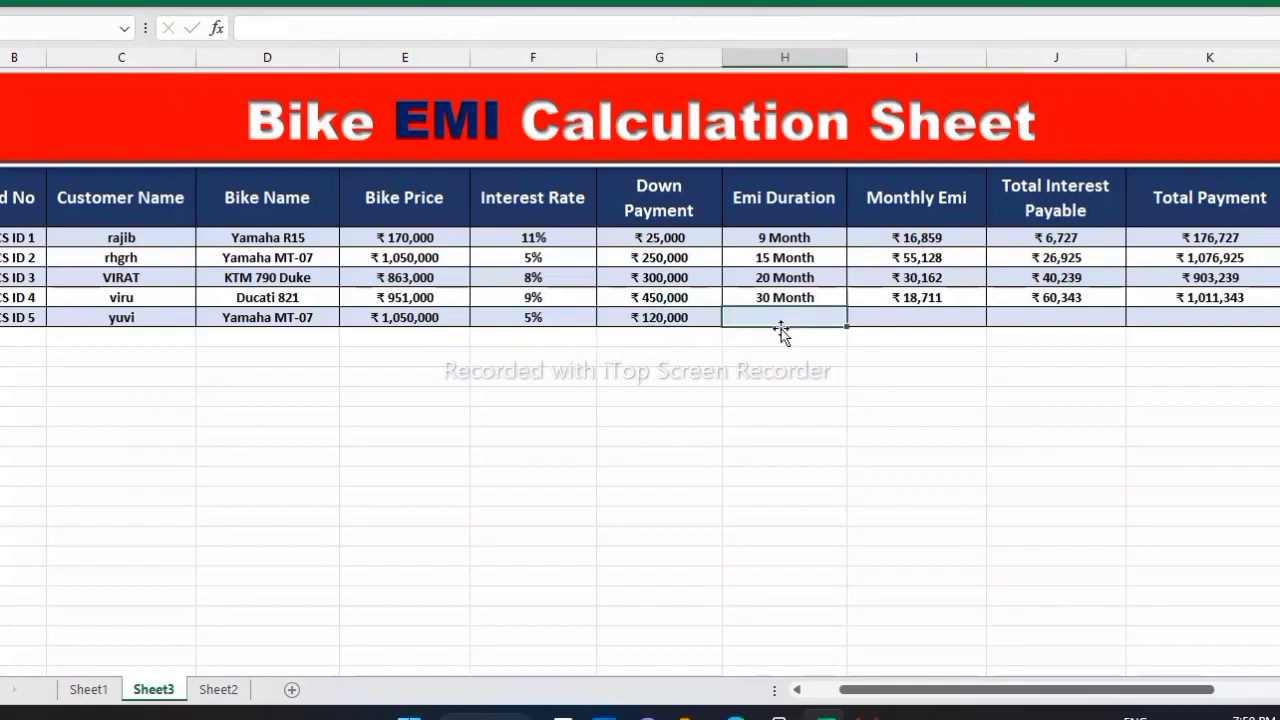
text(25)
key(Return)
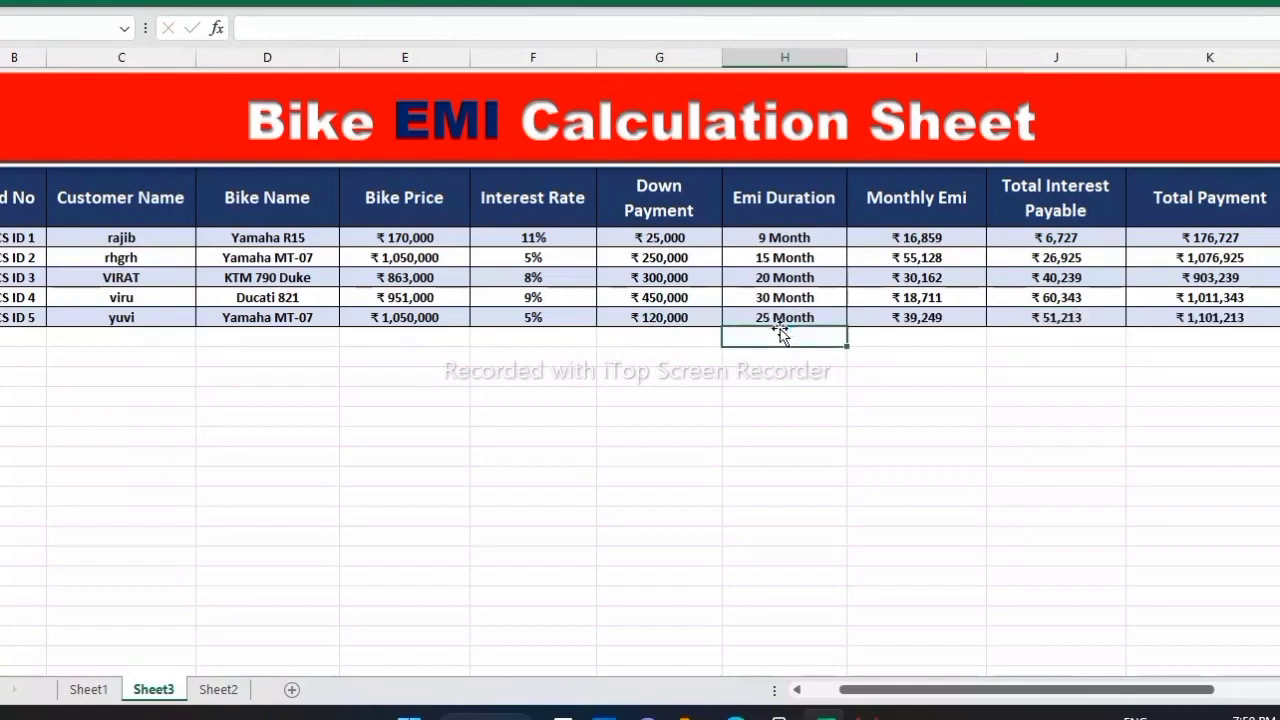